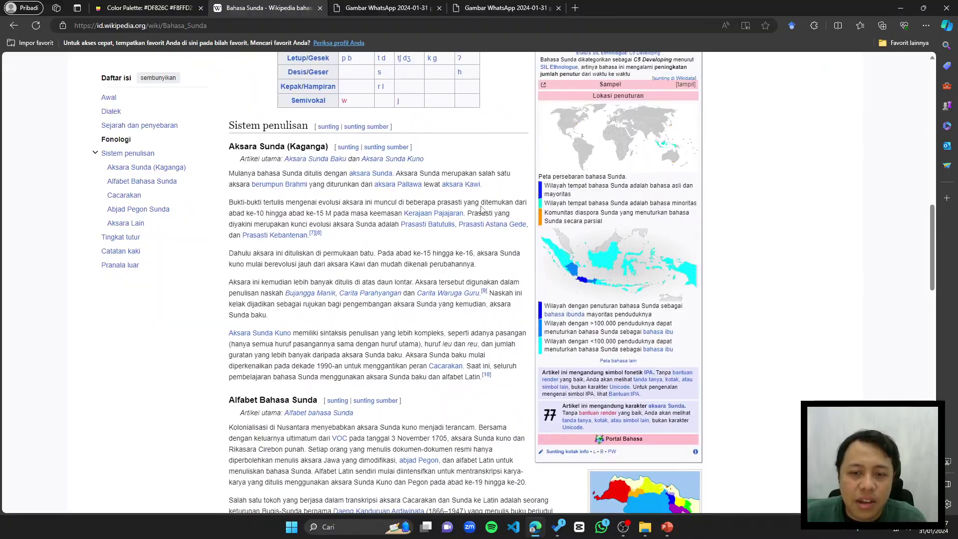
Step: Search the Bahasa Sunda article title plus 'fakta' in a new tab and open the first result
scroll(490, 245, "down", 20)
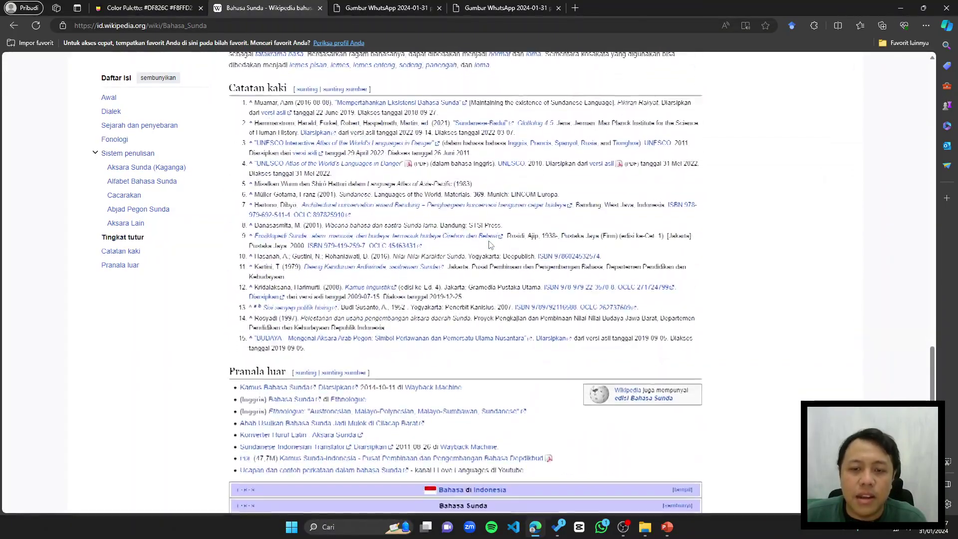
scroll(489, 245, "down", 5)
scroll(489, 247, "up", 20)
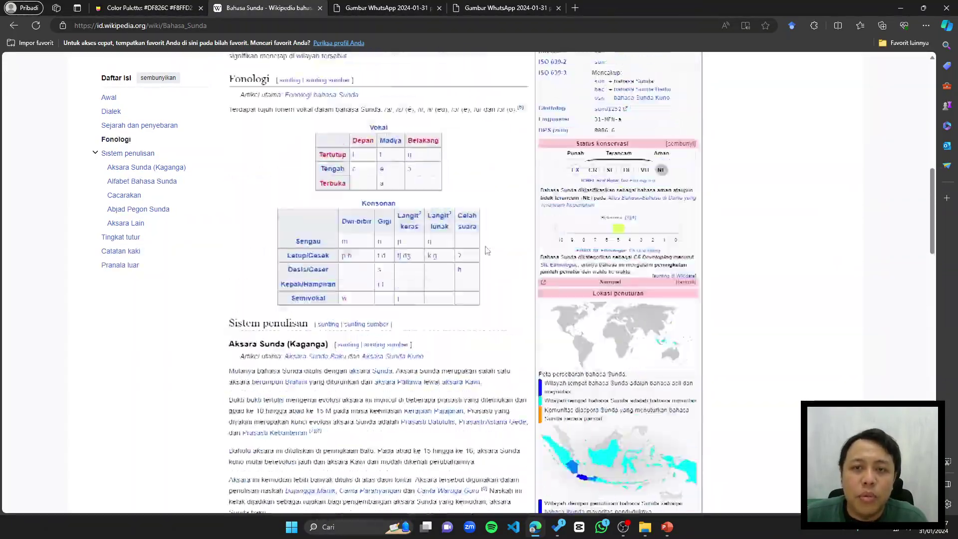
scroll(488, 250, "up", 15)
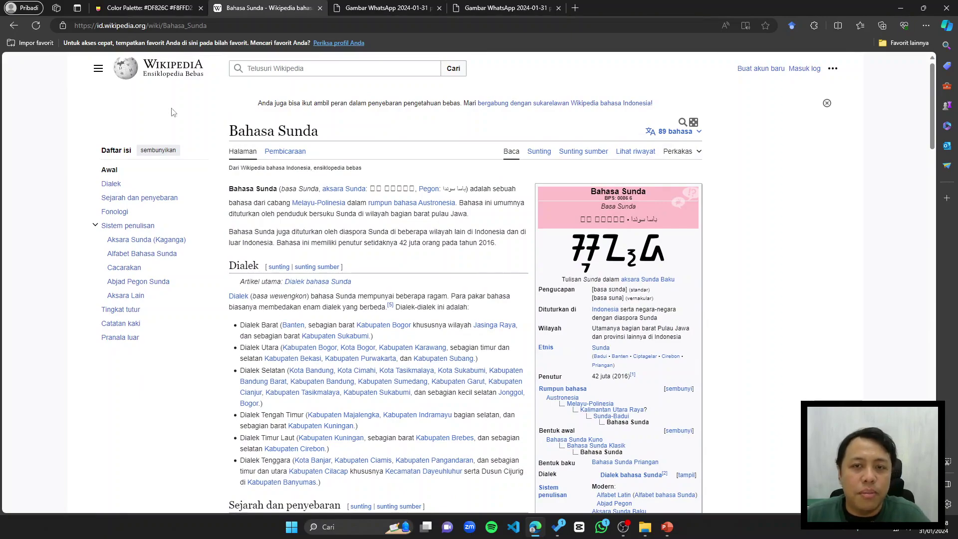
left_click_drag(232, 133, 339, 138)
key("ctrl+c")
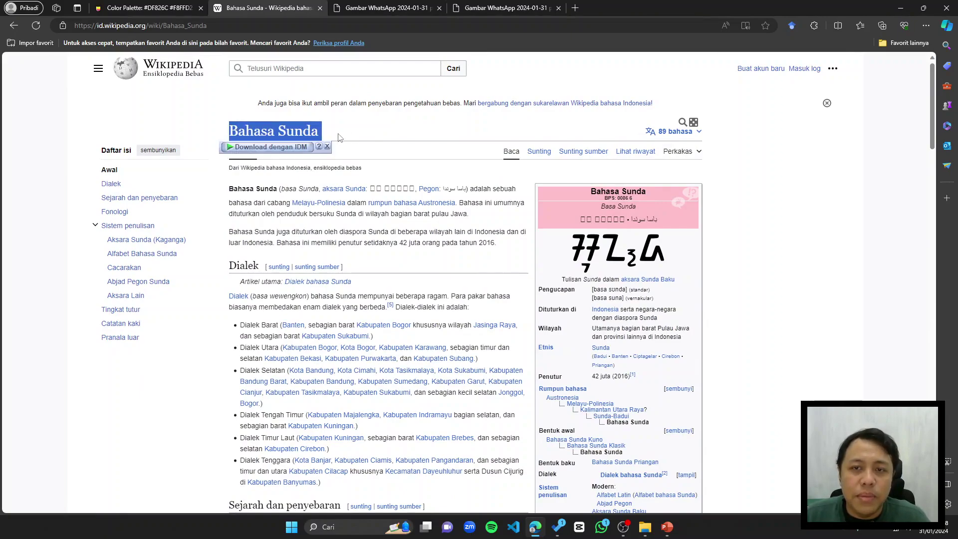
left_click(577, 9)
key("ctrl+v")
type("fakt")
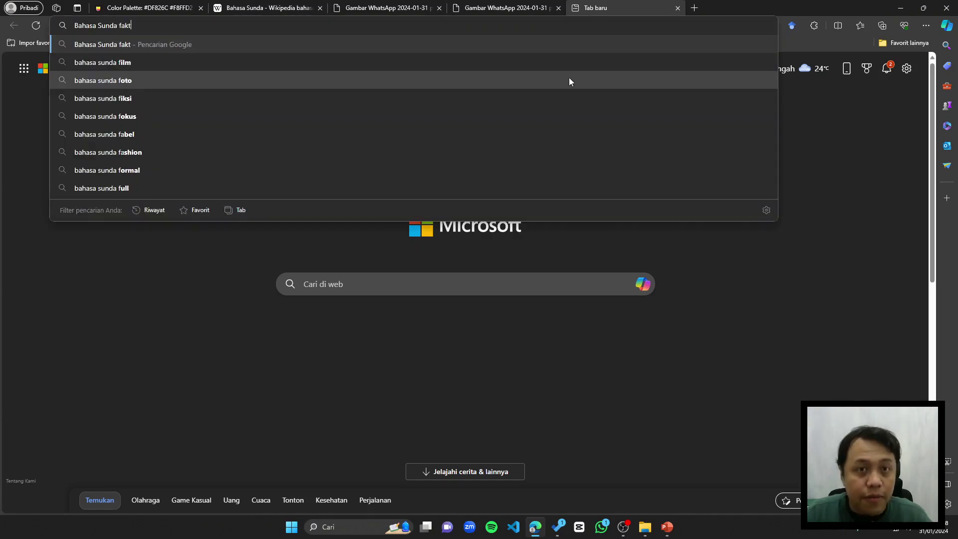
type("a")
key("Return")
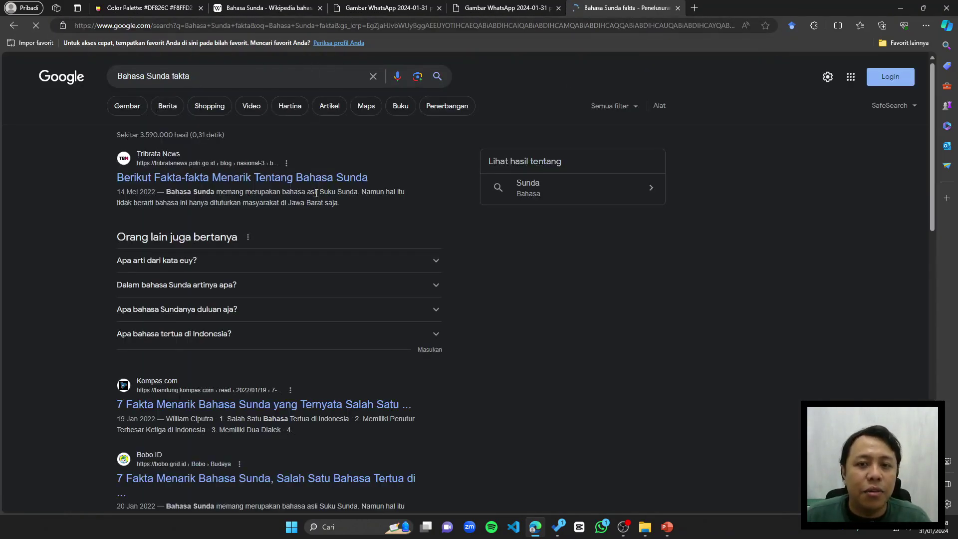
left_click(327, 178)
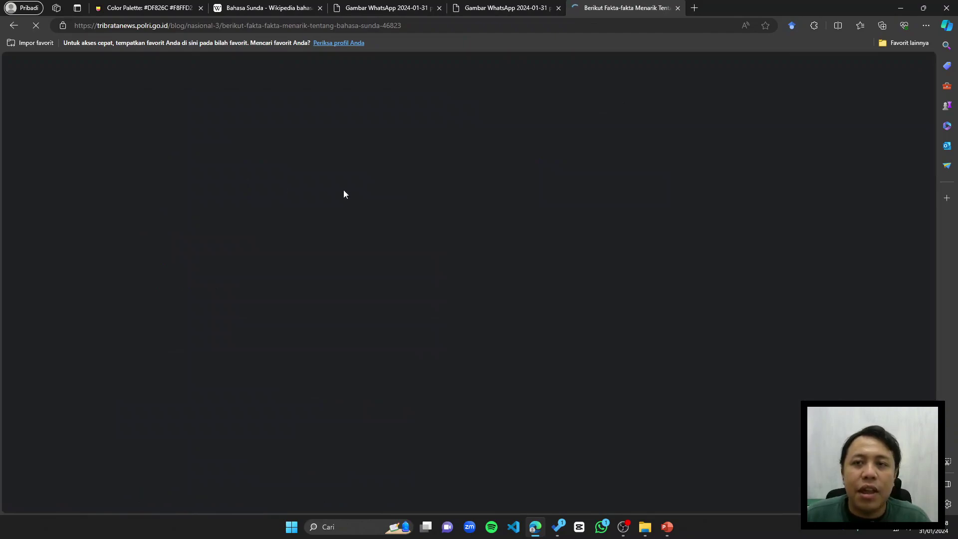
Step: Read through the Bahasa Sunda facts article, highlighting its headings along the way
scroll(350, 270, "down", 3)
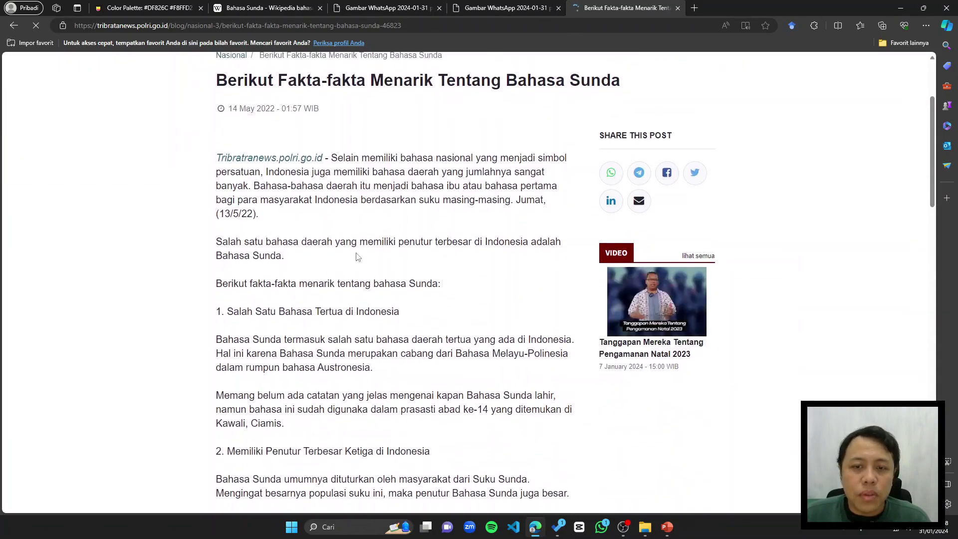
scroll(357, 257, "down", 3)
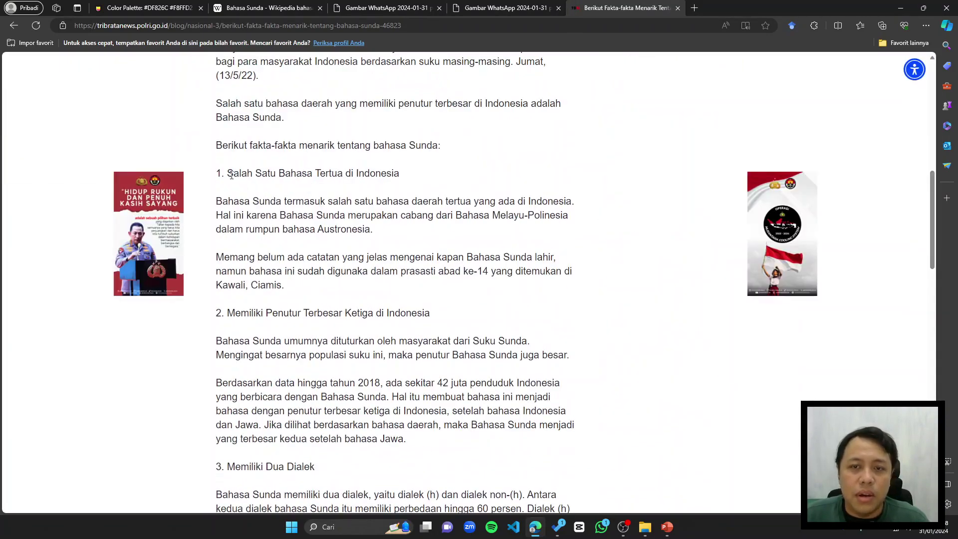
left_click_drag(227, 174, 425, 177)
left_click(433, 234)
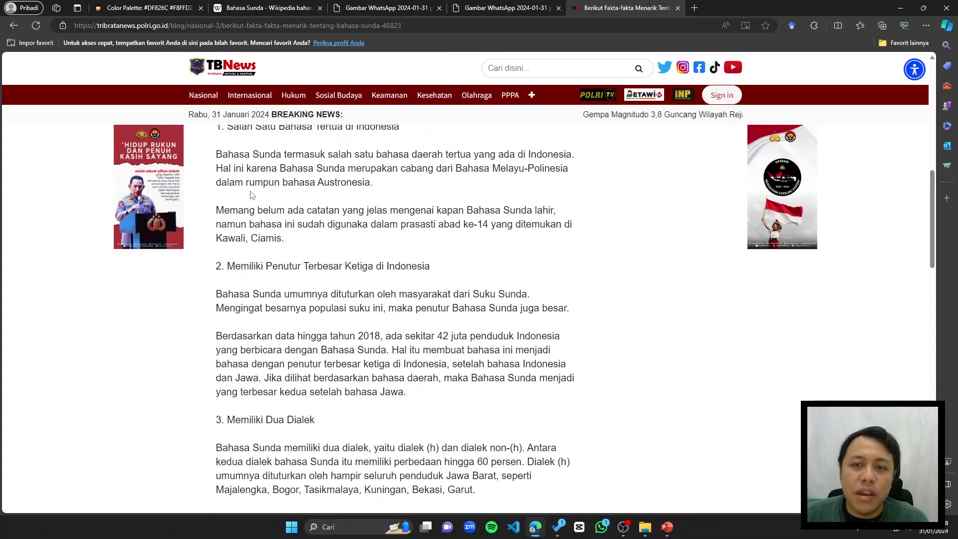
scroll(340, 265, "down", 1)
scroll(341, 265, "up", 1)
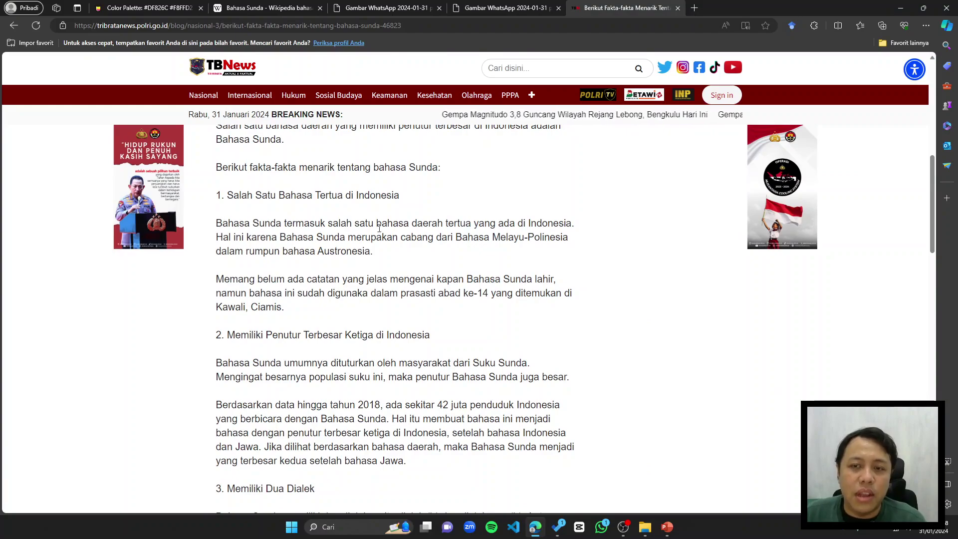
scroll(344, 299, "down", 3)
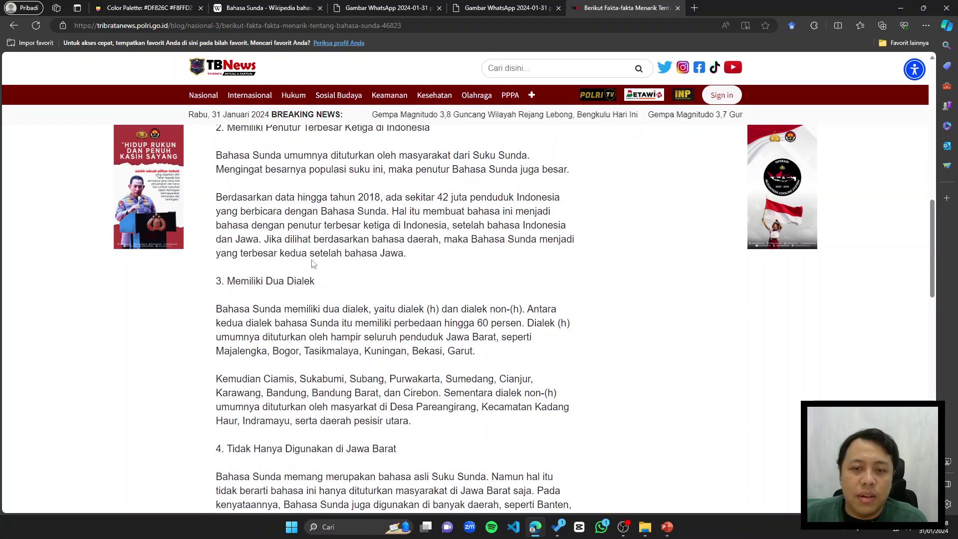
scroll(313, 257, "up", 1)
left_click_drag(302, 197, 430, 197)
left_click(259, 176)
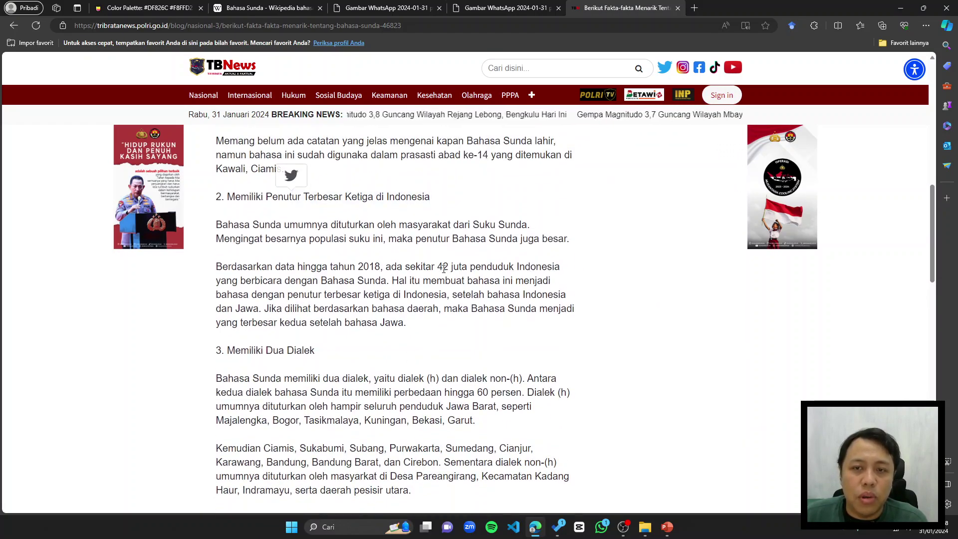
scroll(369, 265, "down", 5)
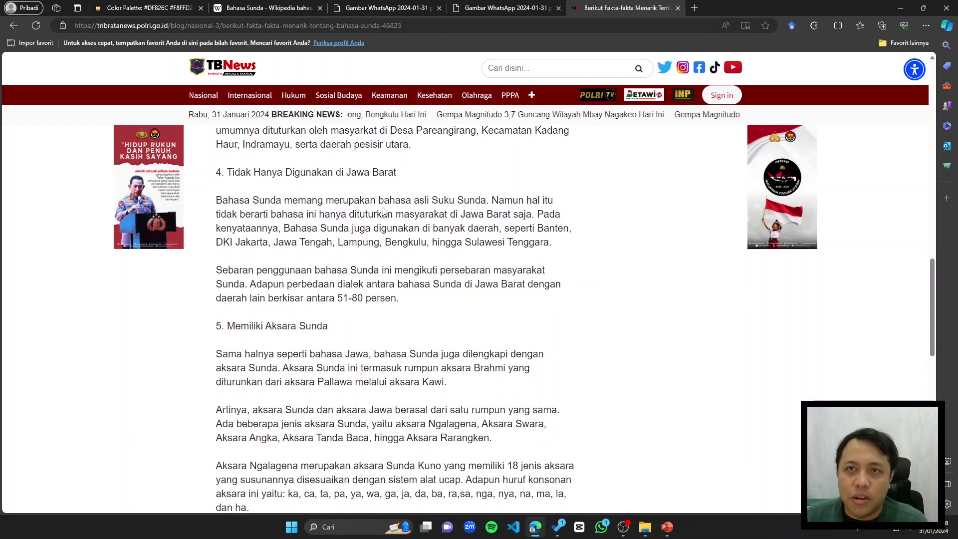
Step: Move the facts article tab next to the Wikipedia tab and open a new blank tab
left_click(289, 10)
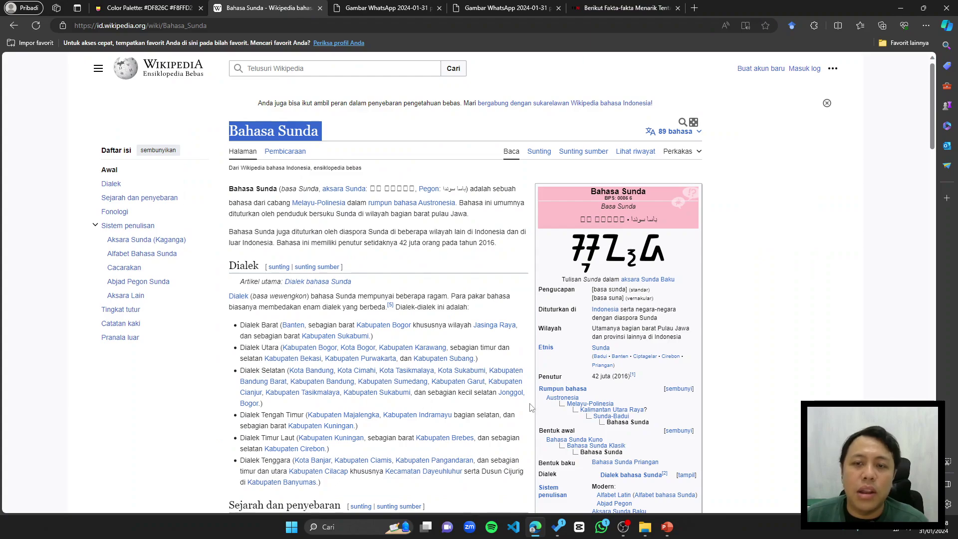
left_click(594, 7)
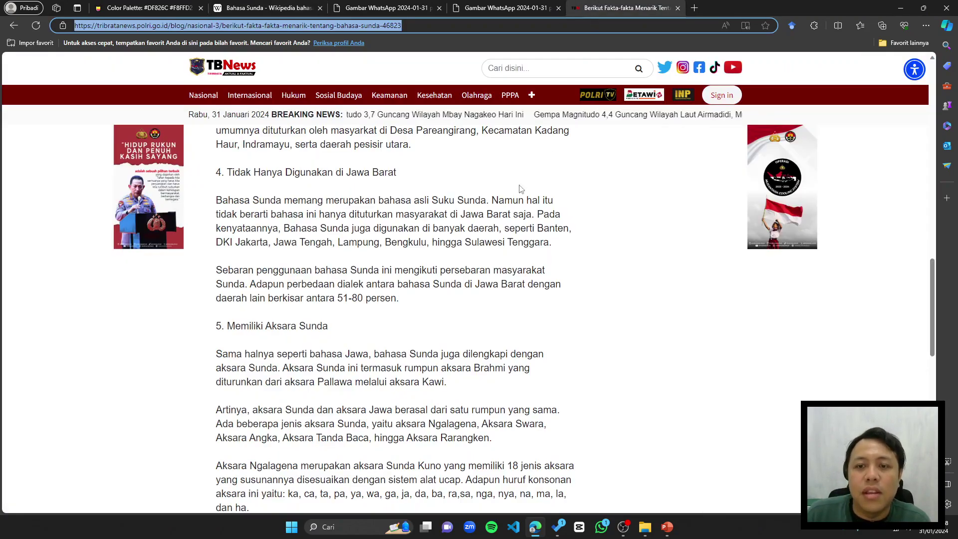
scroll(520, 211, "down", 2)
scroll(538, 203, "down", 1)
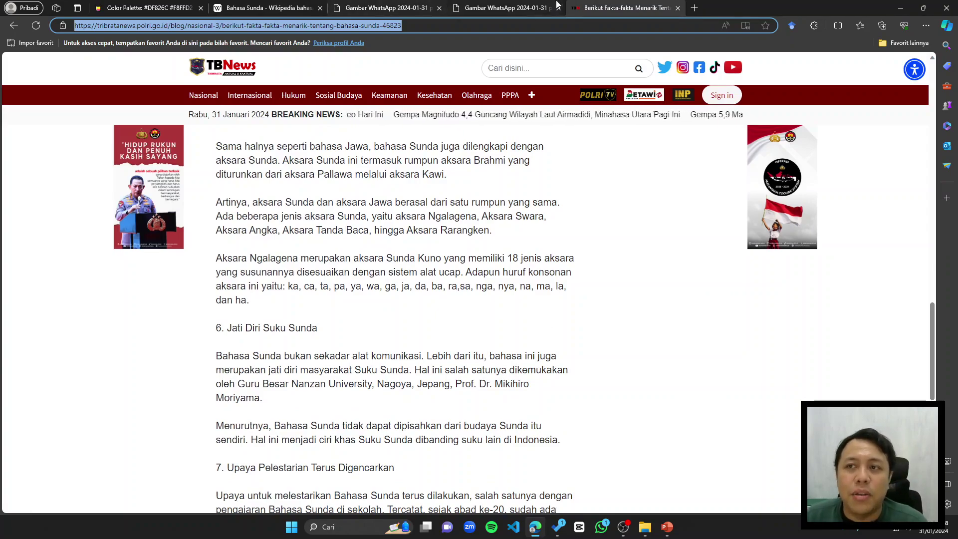
left_click_drag(599, 8, 348, 4)
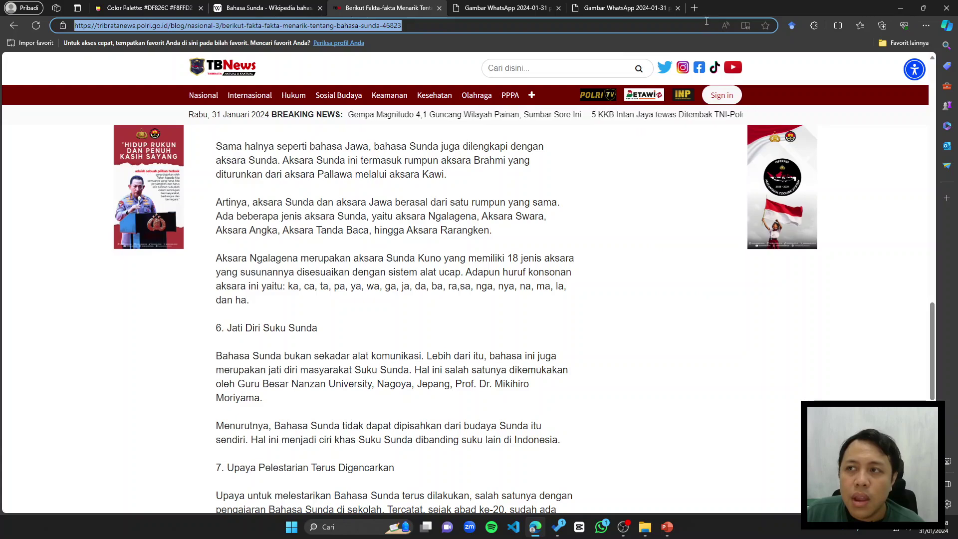
left_click(695, 9)
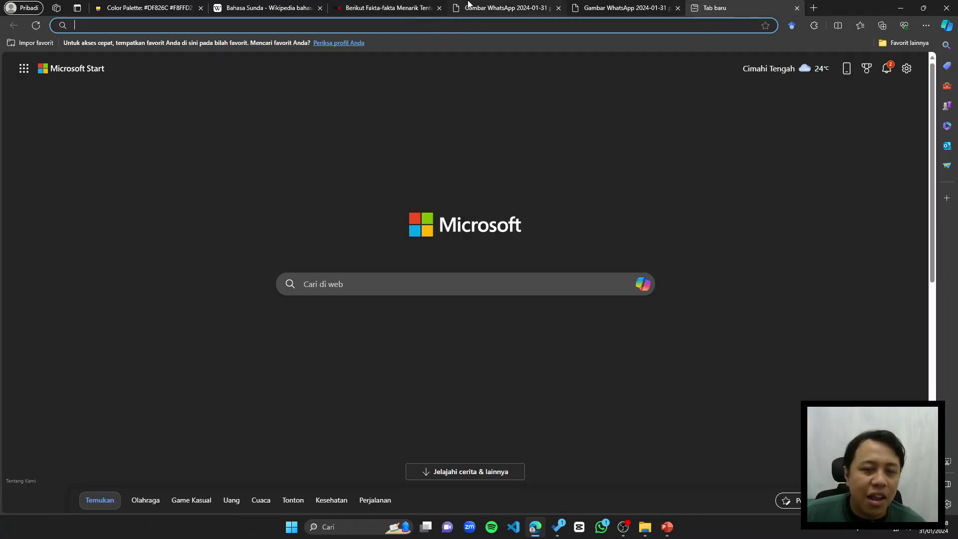
Step: Go to the Canva website and accept all cookies
type("can")
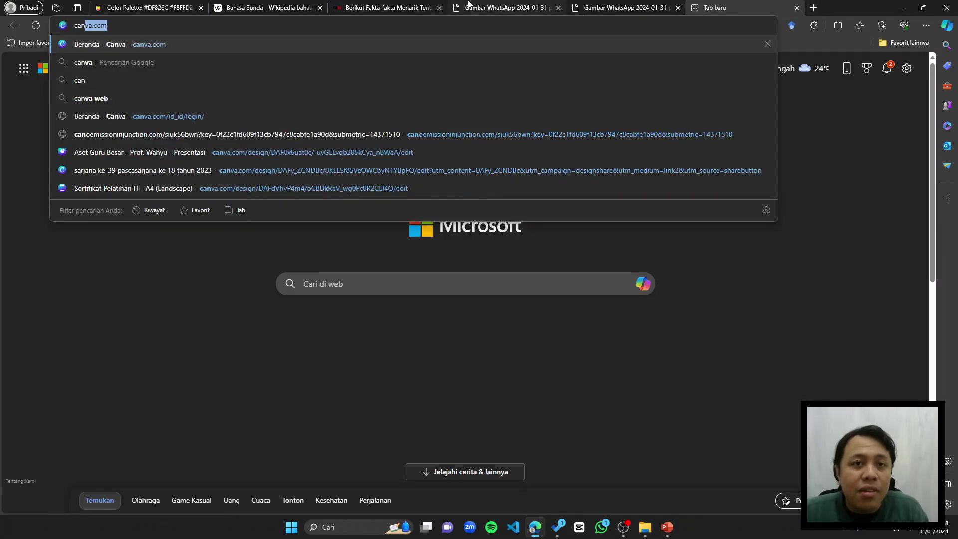
key("Return")
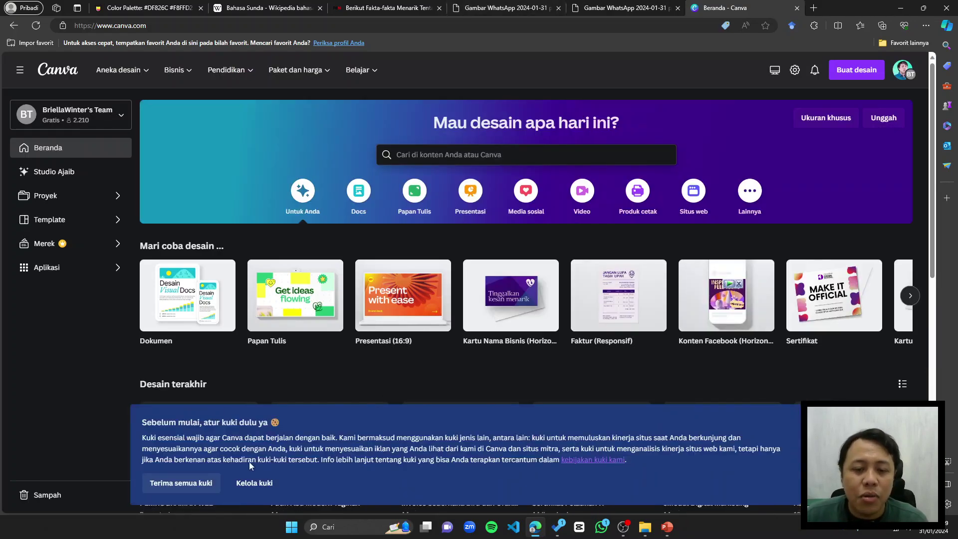
left_click(207, 482)
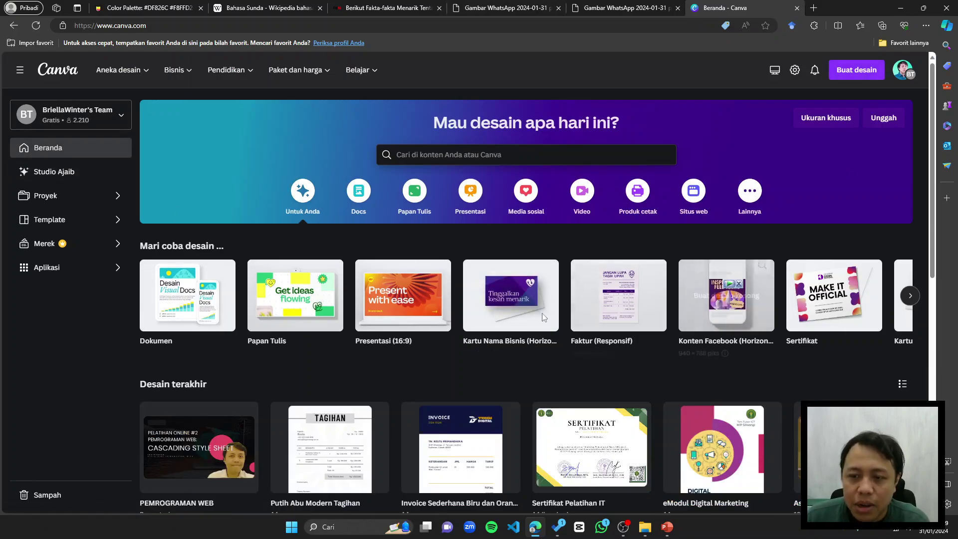
scroll(599, 455, "down", 1)
scroll(594, 425, "up", 1)
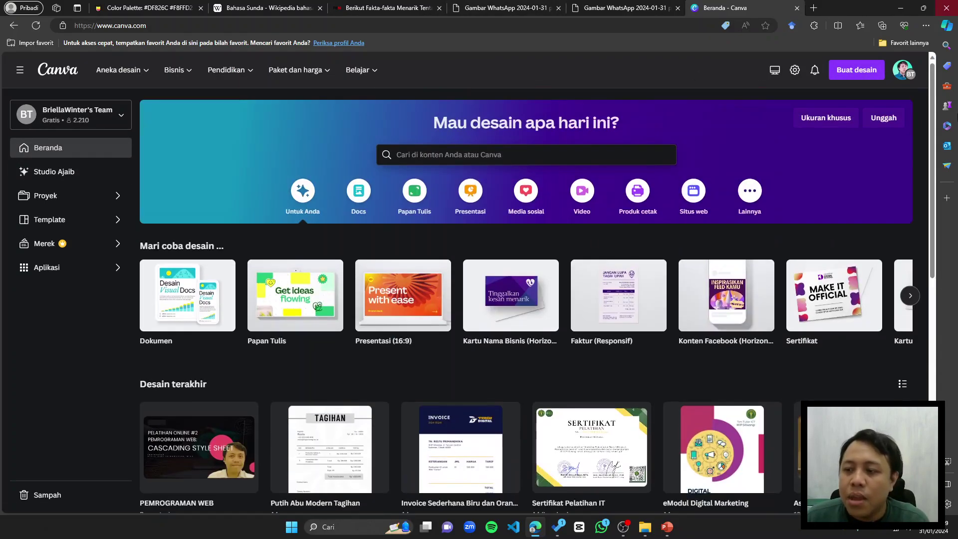
Step: Choose Buat desain > Ukuran khusus, then switch to another browser tab
left_click(850, 73)
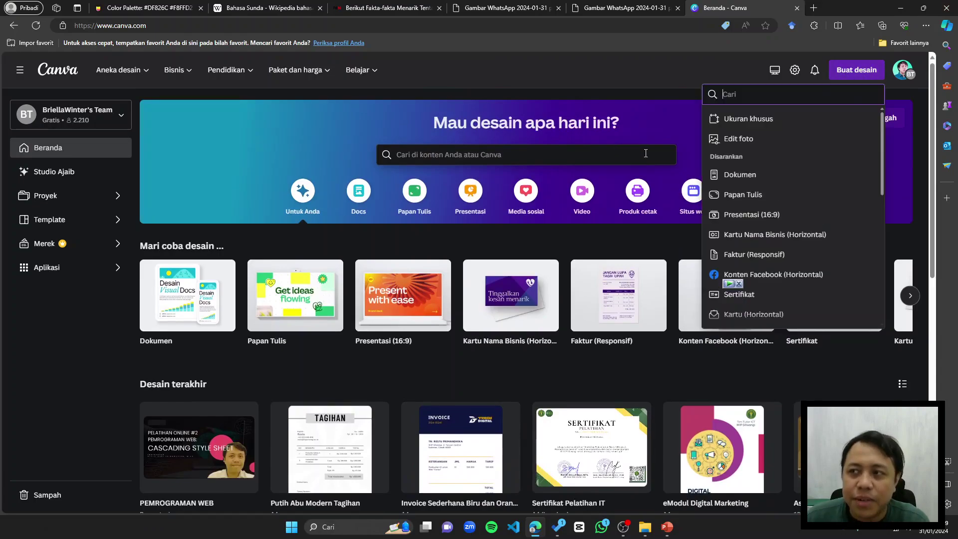
left_click(759, 126)
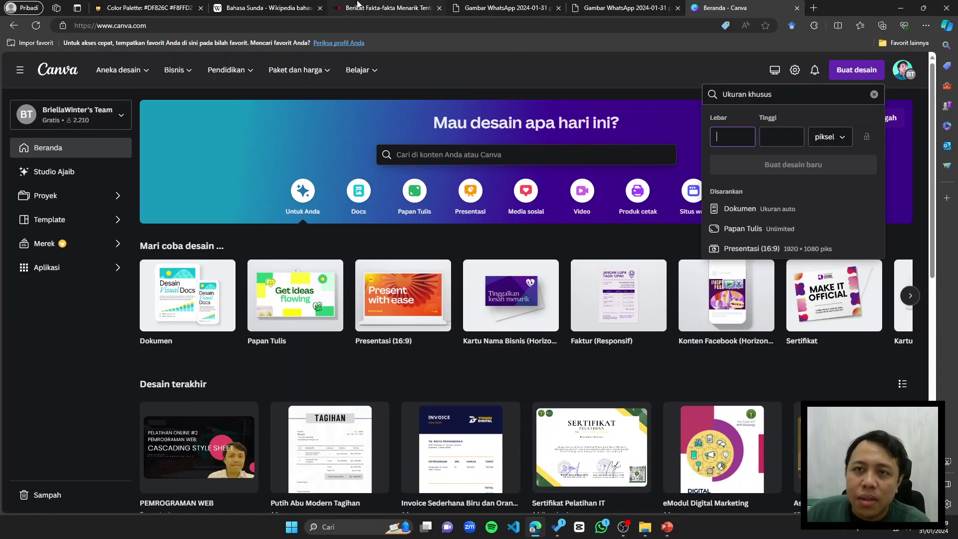
left_click(280, 8)
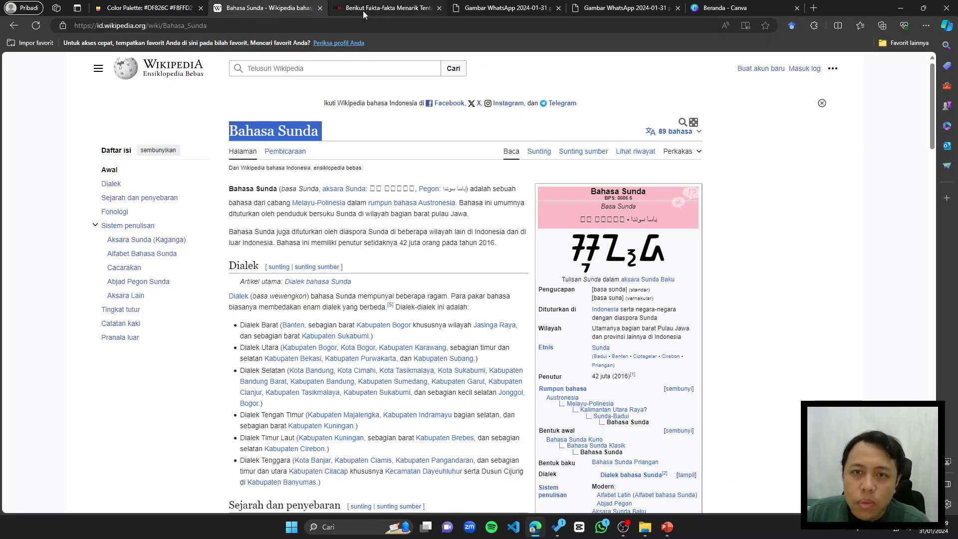
Step: Inspect the infographic layout image with the DevTools element picker to read 412×506 px, then go back to Canva
left_click(474, 7)
right_click(576, 98)
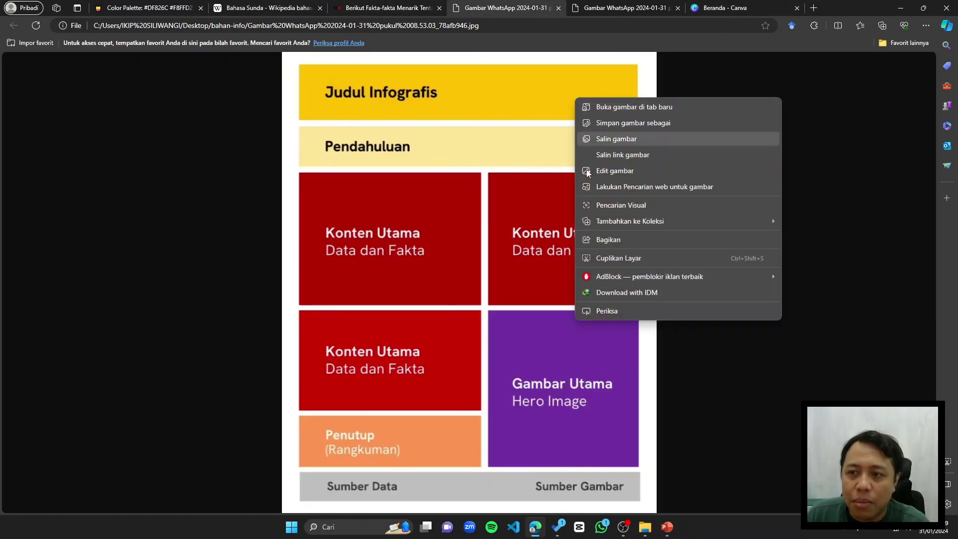
left_click(608, 311)
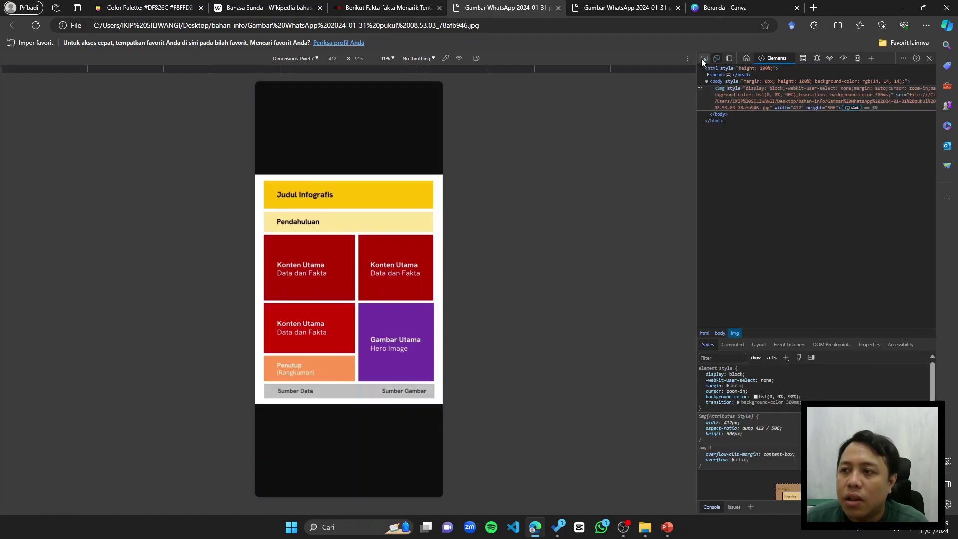
left_click(703, 59)
left_click(427, 236)
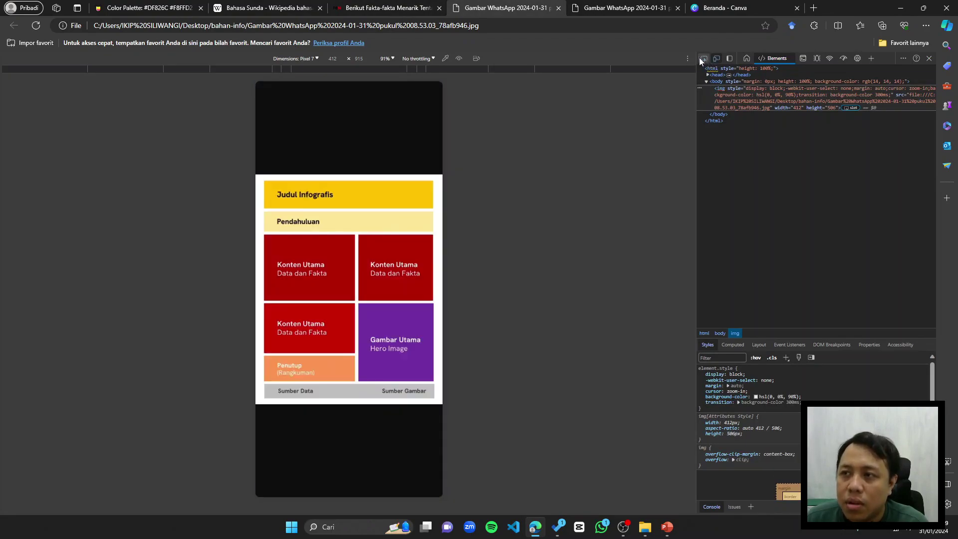
left_click(701, 58)
left_click(390, 250)
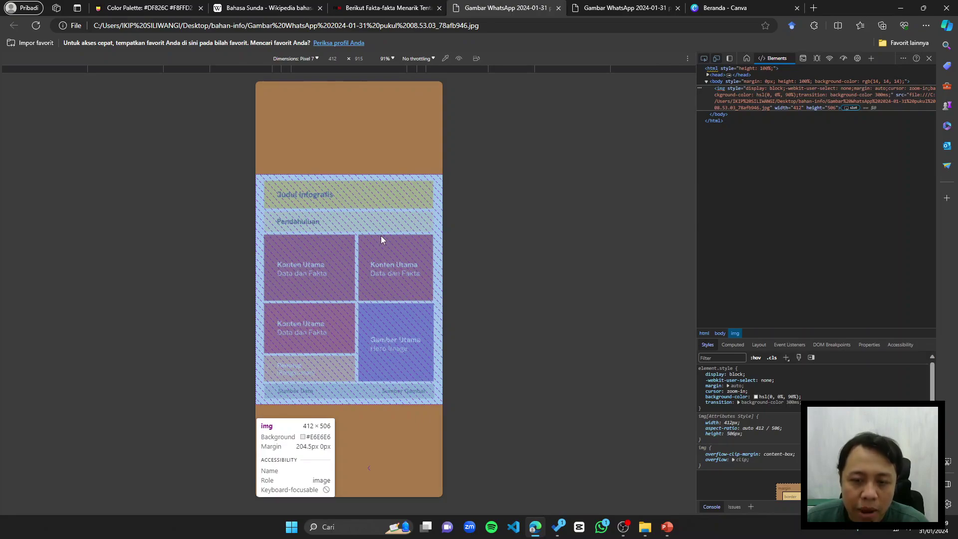
left_click(751, 8)
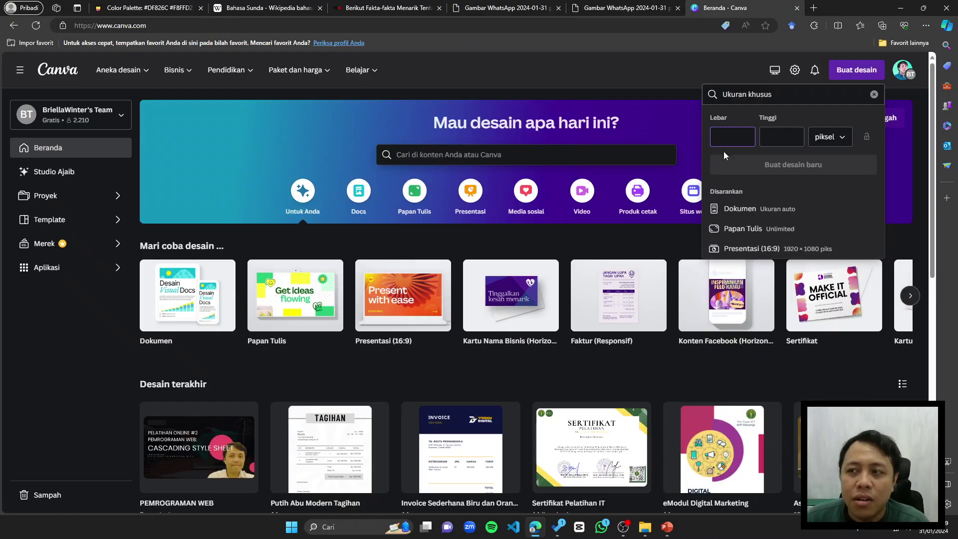
Step: Enter a width of 824 and a height of 1012 pixels, double the 412×506 image size
type("4")
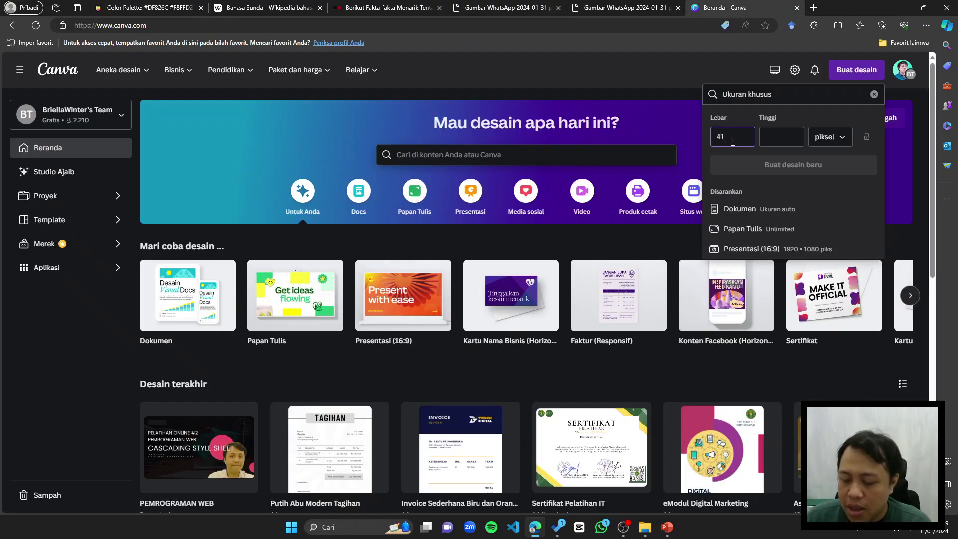
type("1")
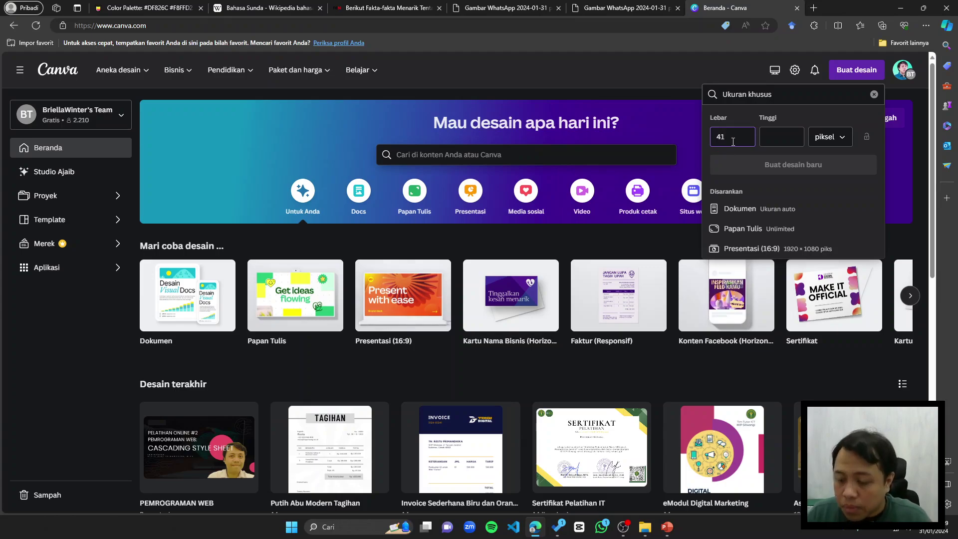
type("2")
key("Tab")
type("506")
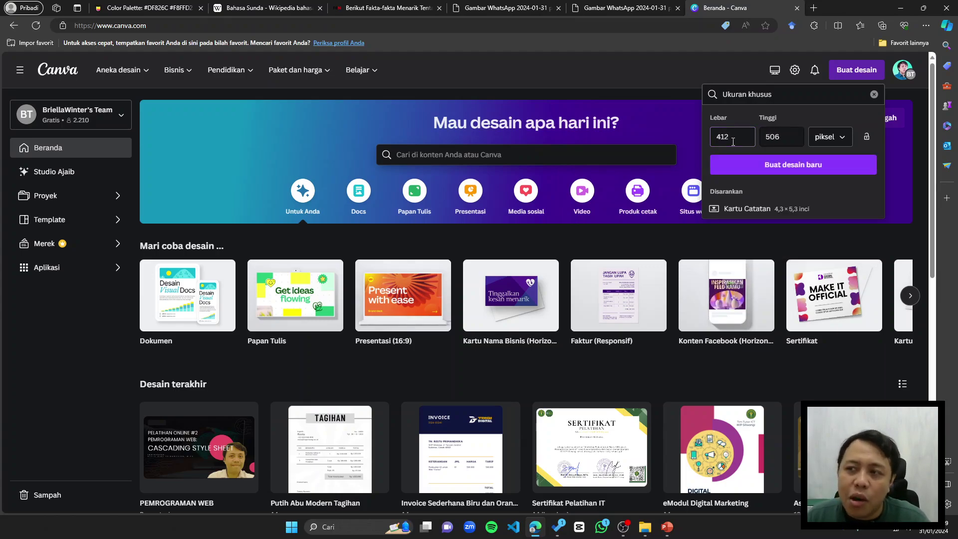
left_click(727, 142)
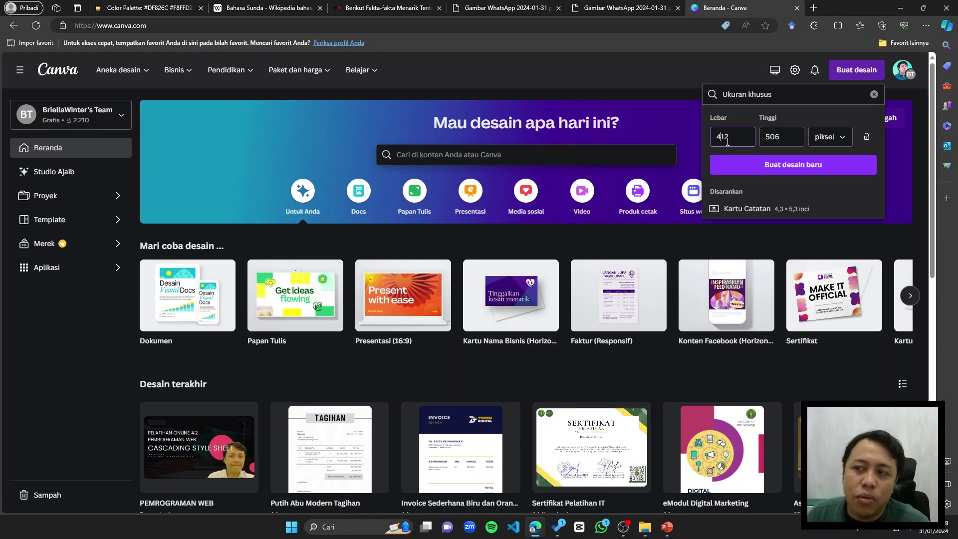
double_click(728, 141)
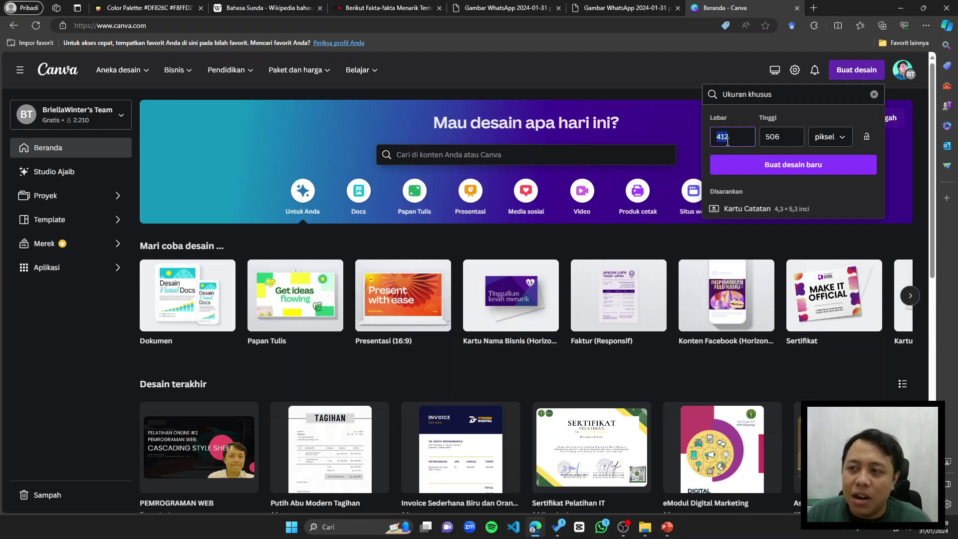
type("824")
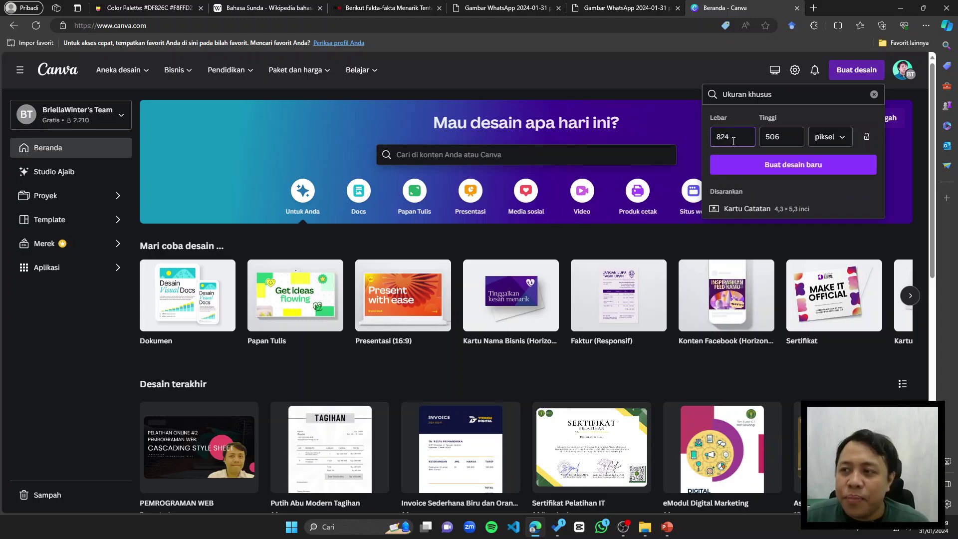
key("Tab")
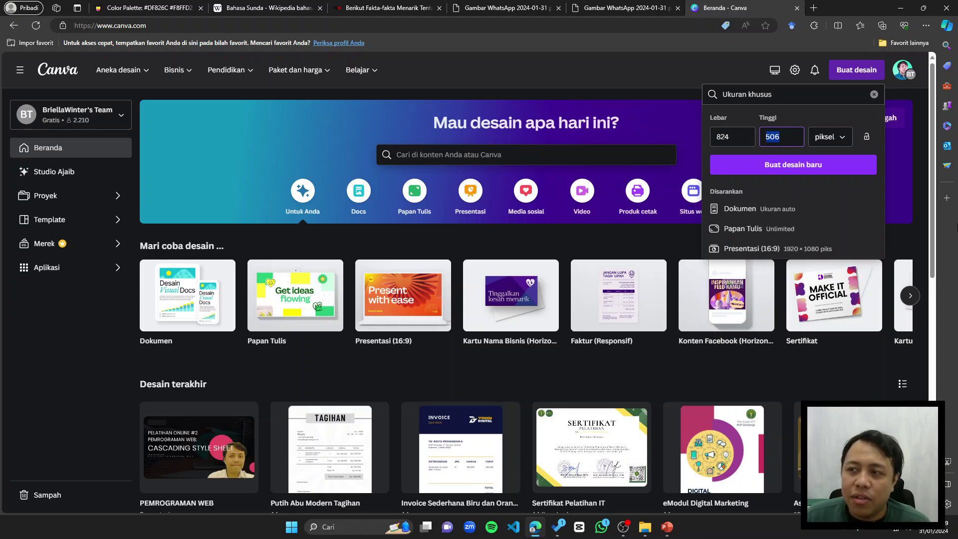
type("1012")
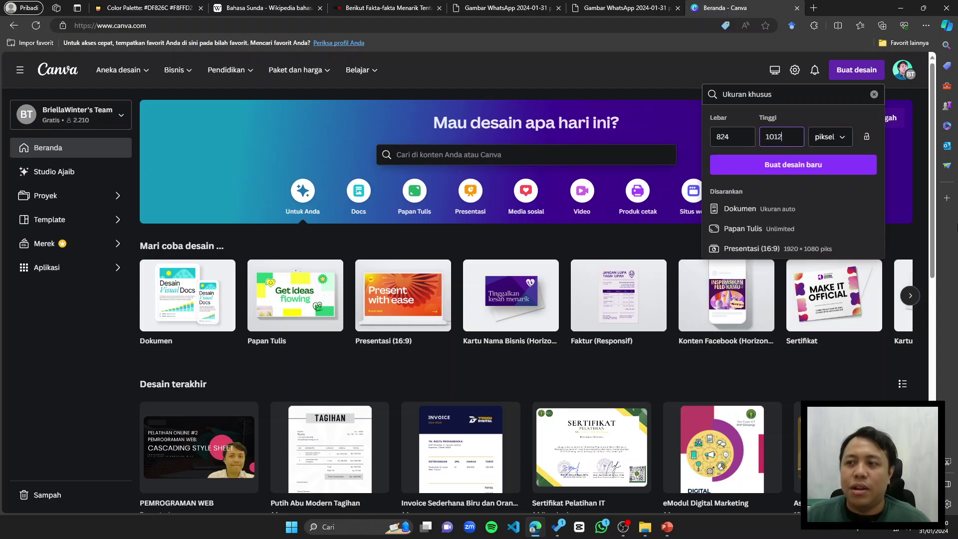
left_click(812, 111)
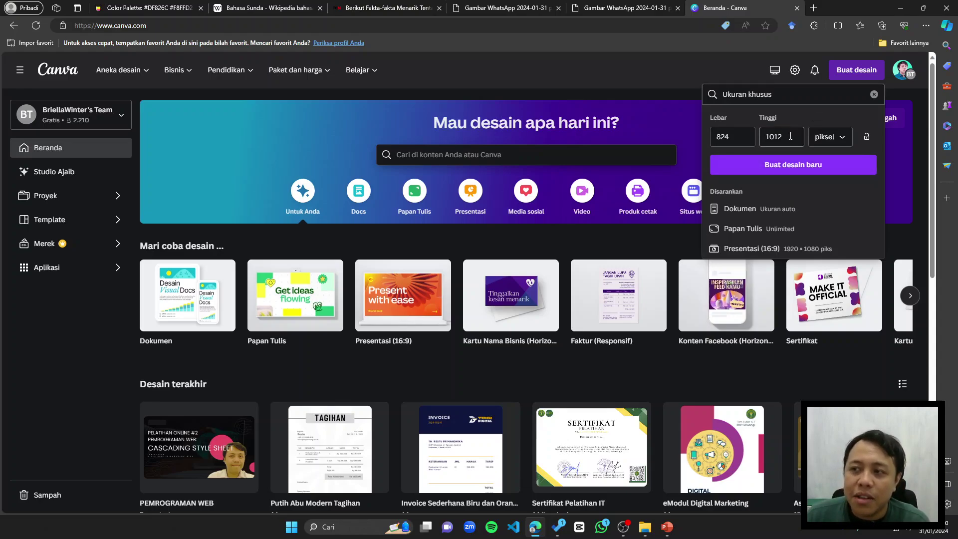
left_click_drag(790, 136, 769, 134)
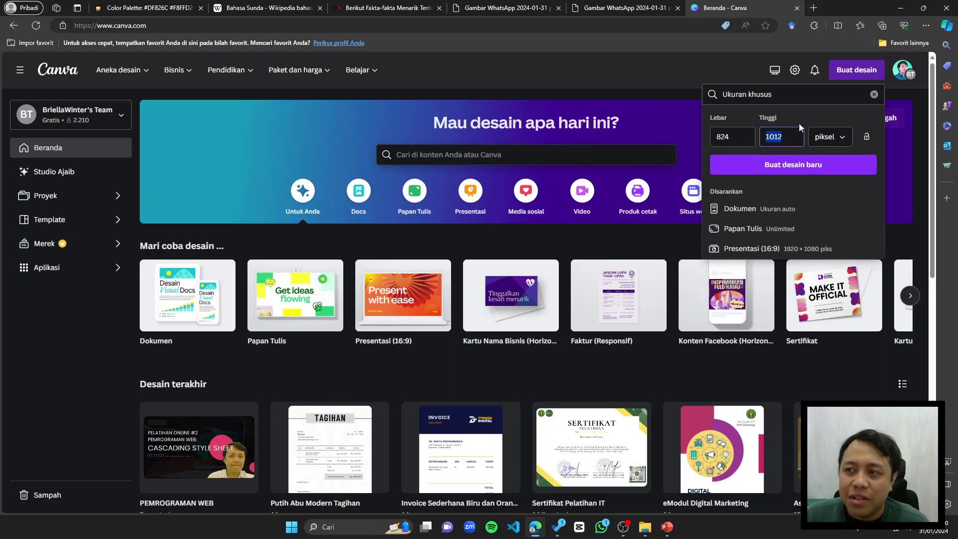
Step: Open Google Keep in a new tab and create a note titled 'Penugasan'
left_click(814, 8)
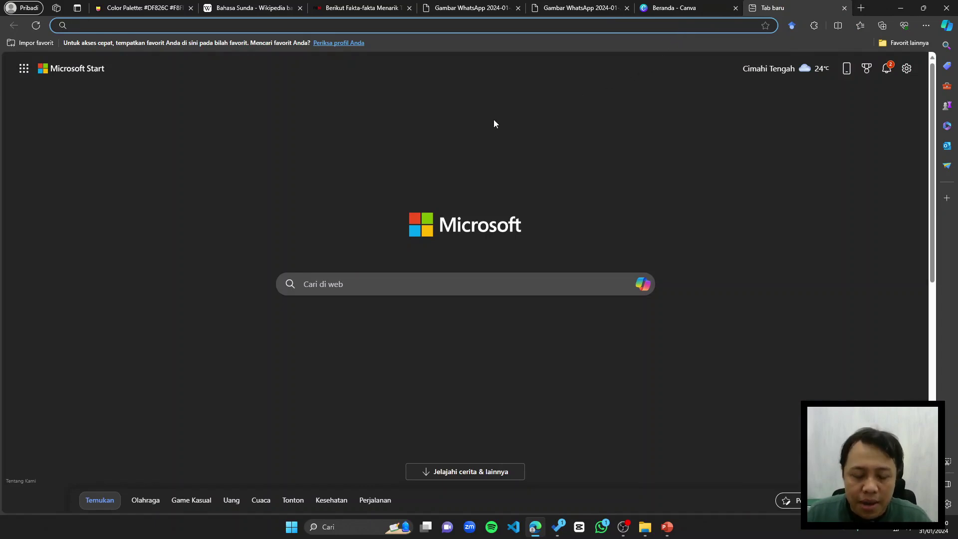
type("keep.google.com")
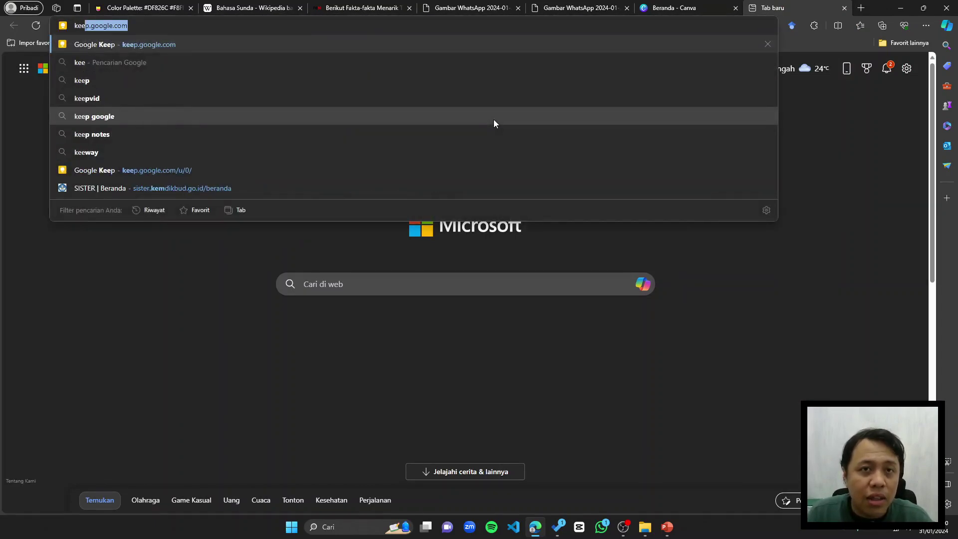
key("Return")
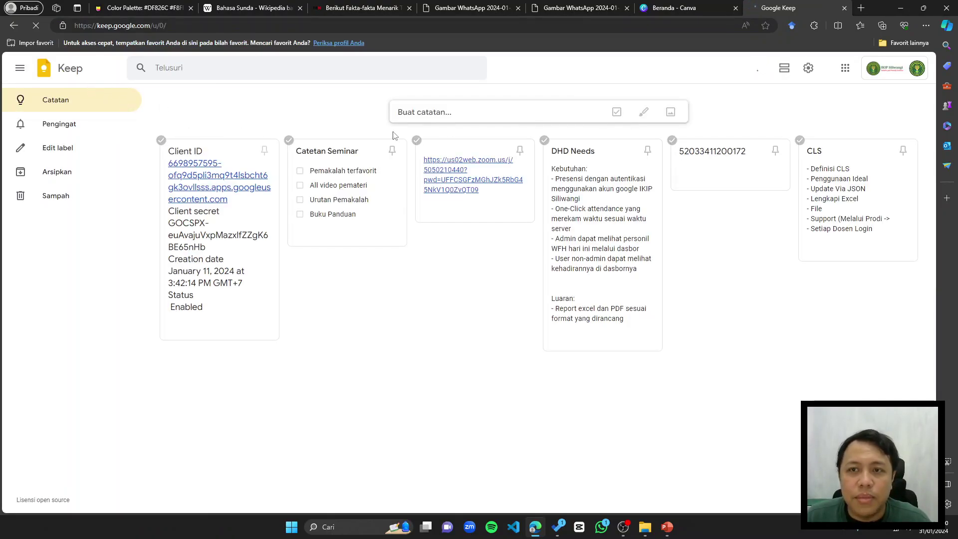
left_click(445, 112)
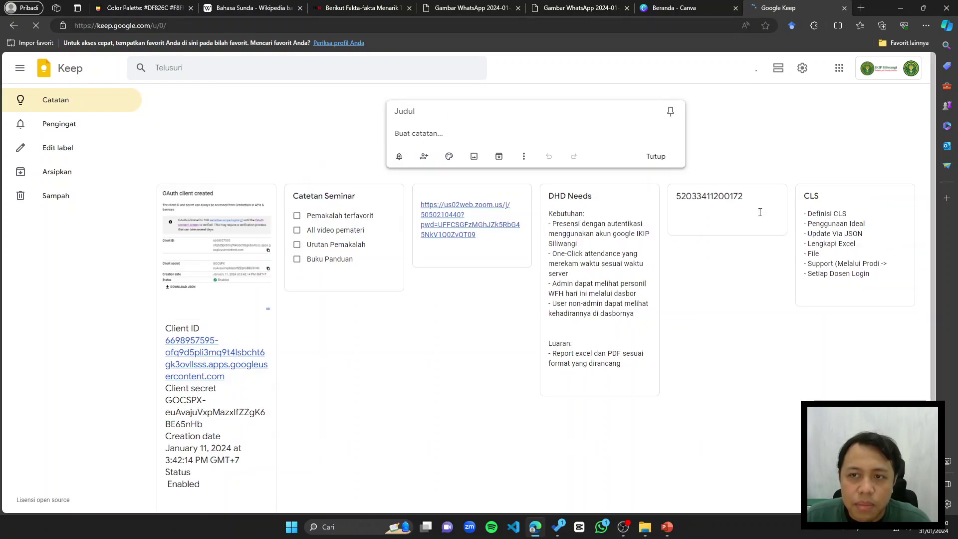
left_click(426, 117)
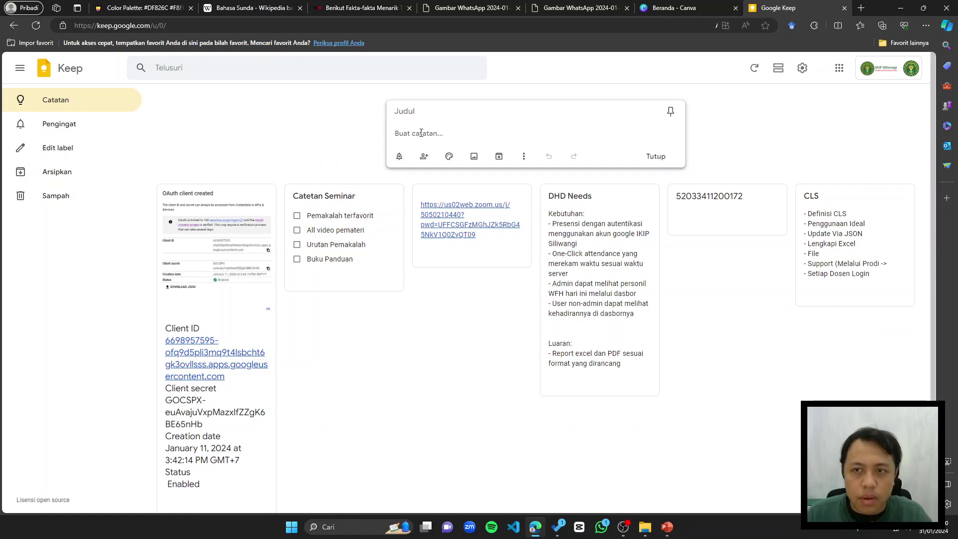
left_click(417, 112)
type("Penugasan")
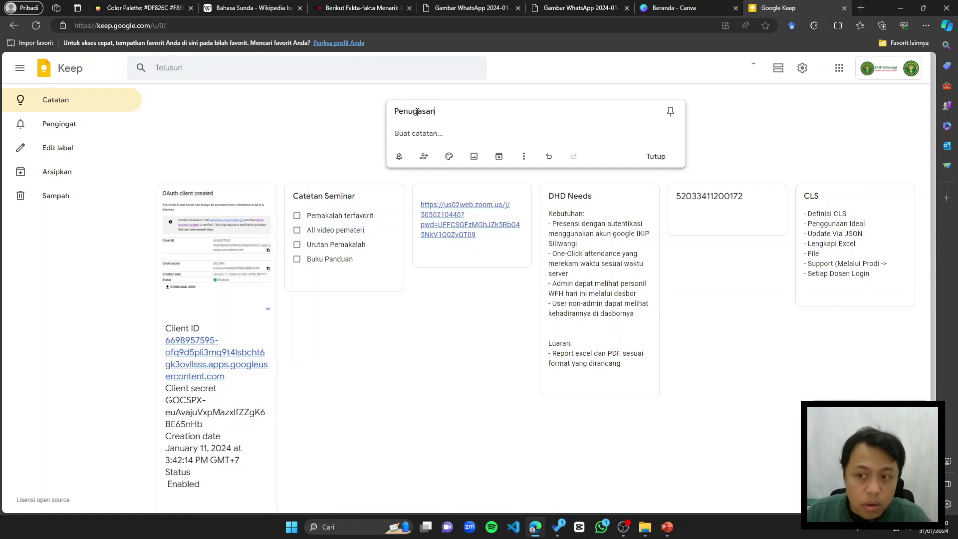
left_click(517, 406)
left_click(197, 167)
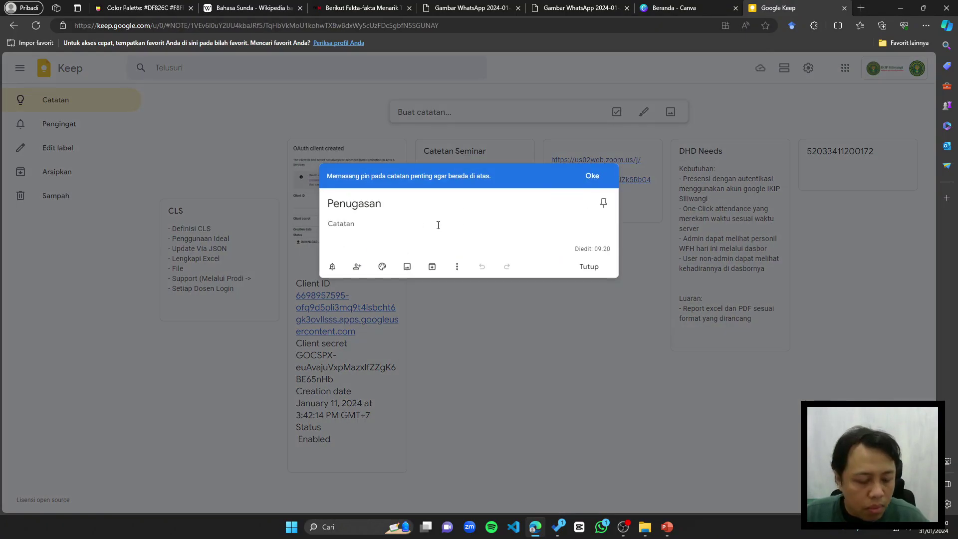
Step: Begin the note's first task with '1. Buatlah gambar dengan ukur…'
key("super")
left_click(669, 7)
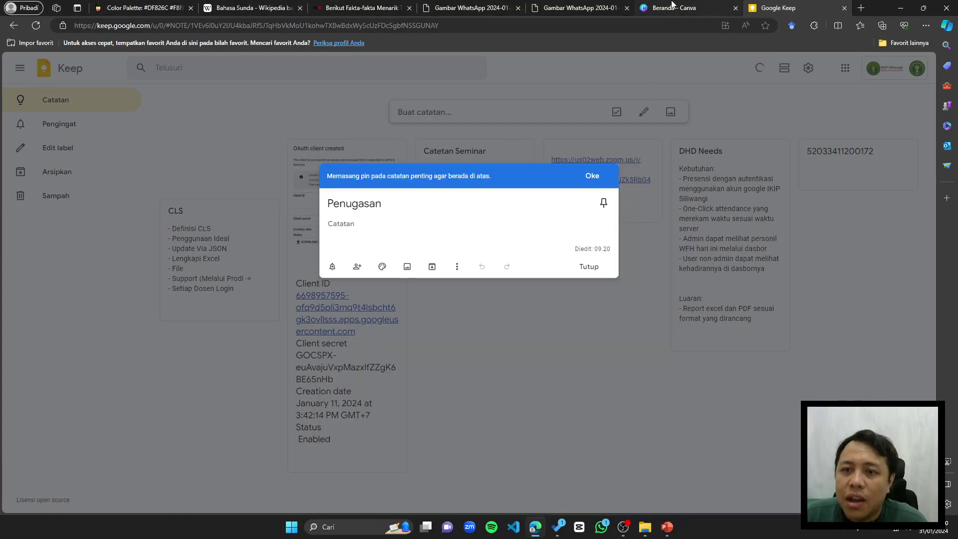
left_click(672, 5)
left_click(806, 11)
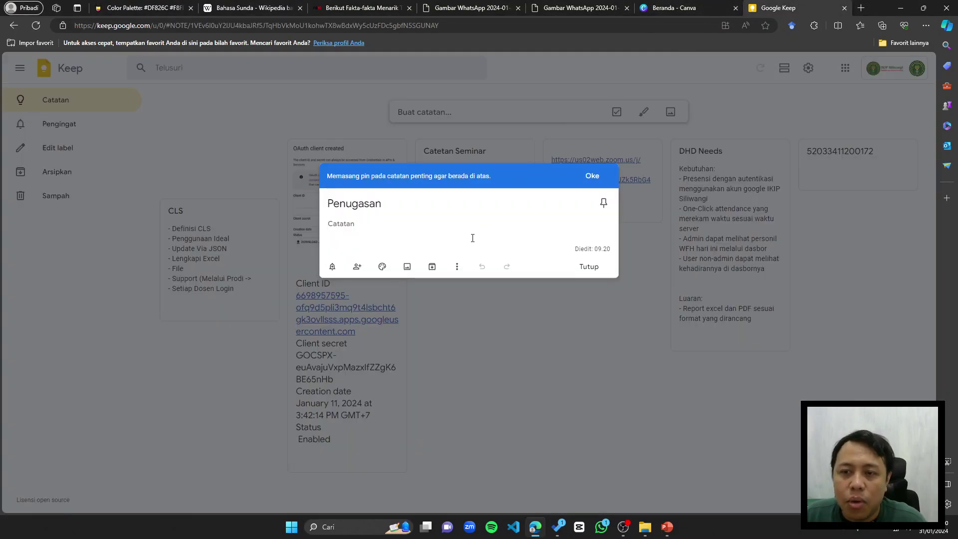
type("1. Buatlah gambar den")
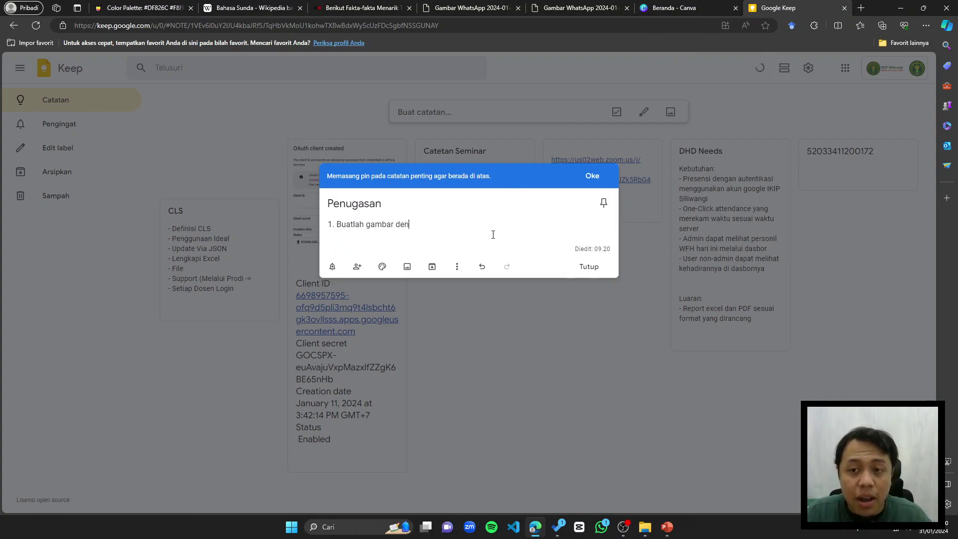
type("gan ukuran")
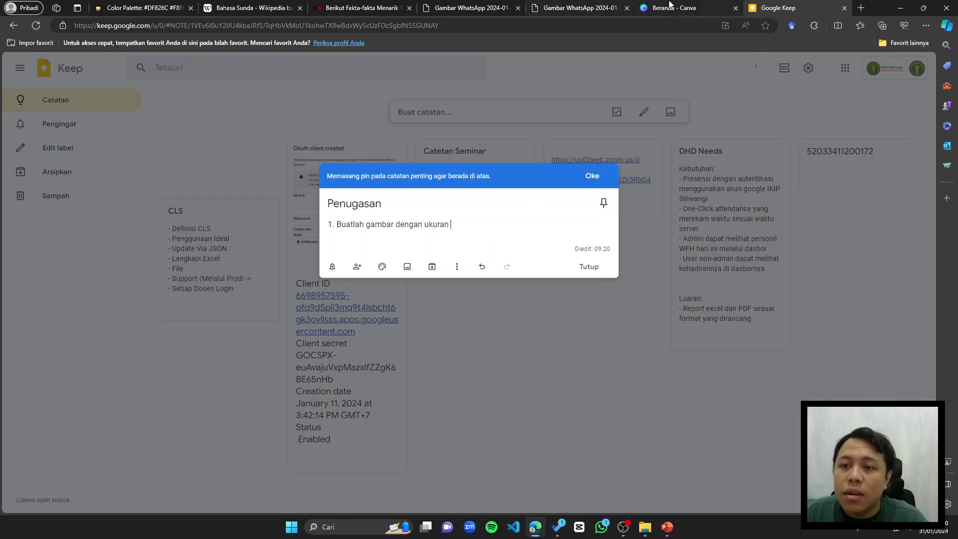
Step: Complete task 1 as 'ukuran 1000x800px' after checking Canva's size, then start item '2.'
left_click(718, 8)
left_click(572, 7)
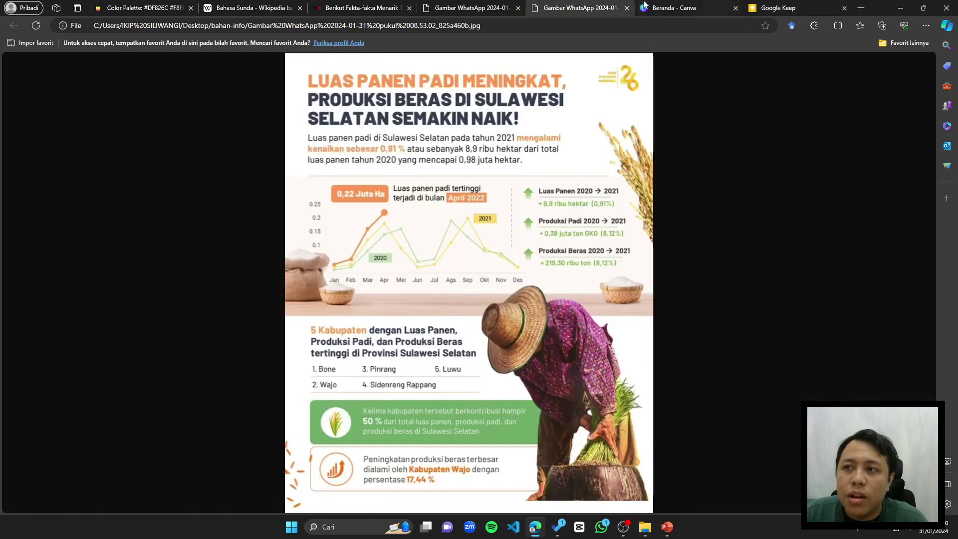
left_click(643, 6)
left_click(790, 11)
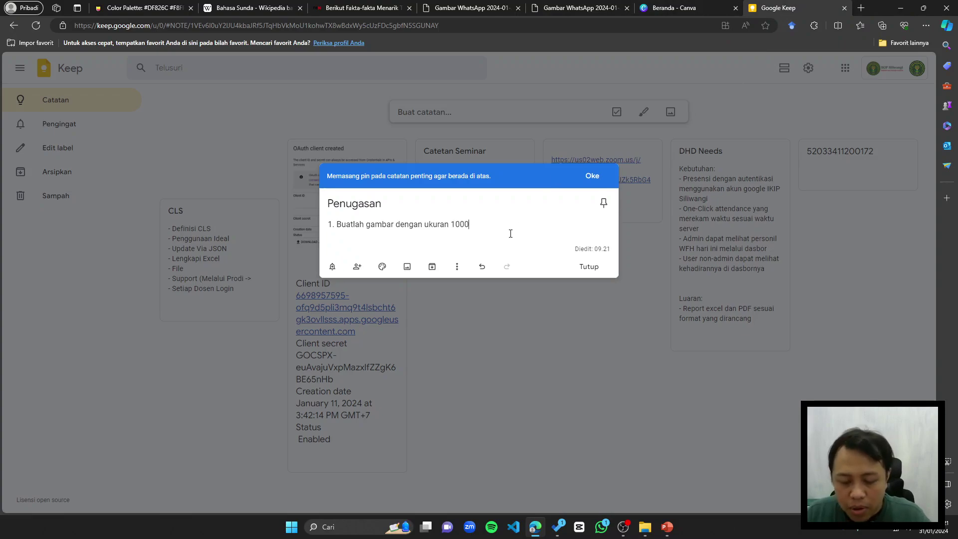
type("800")
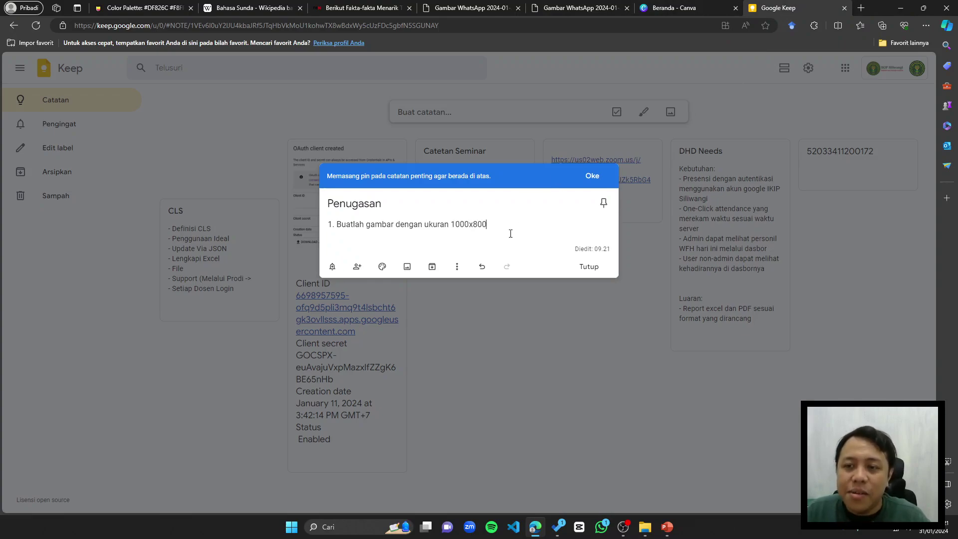
left_click(673, 8)
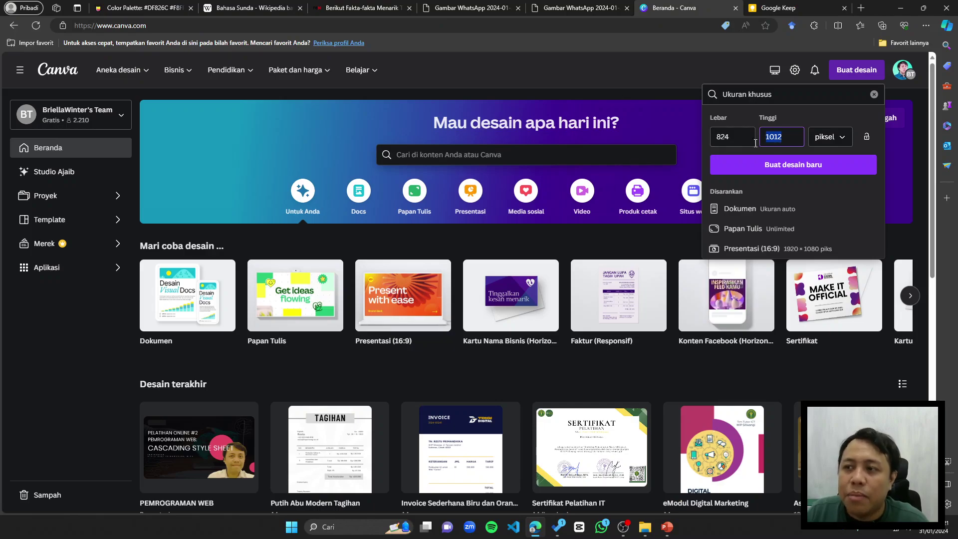
left_click(772, 14)
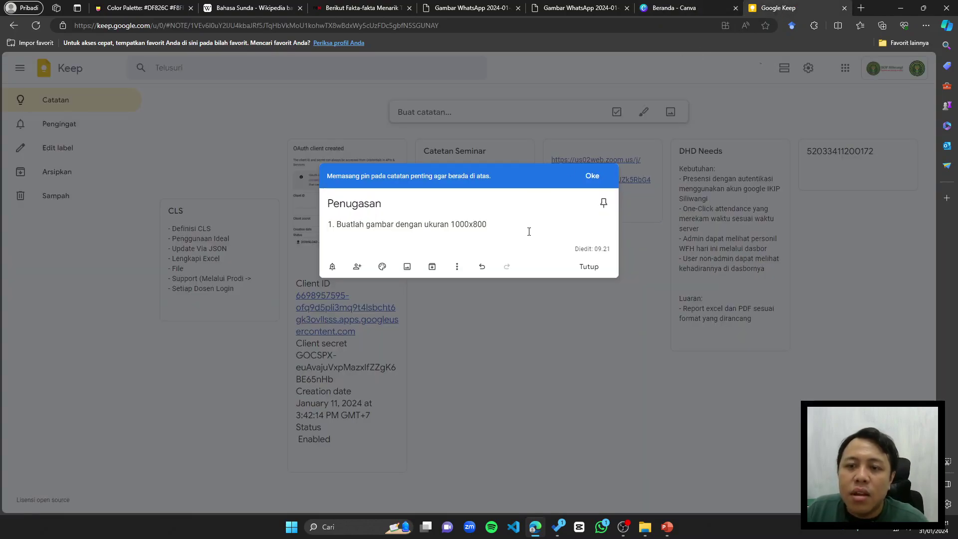
type("px")
key("Return")
type("2.")
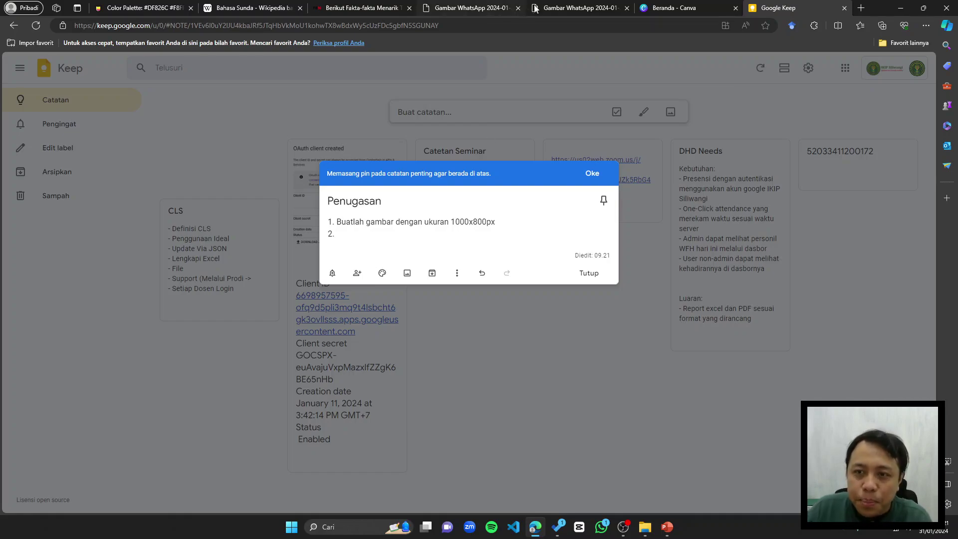
Step: Create the blank 824 × 1012 px design, then bring up the infographic layout image tab
left_click(716, 6)
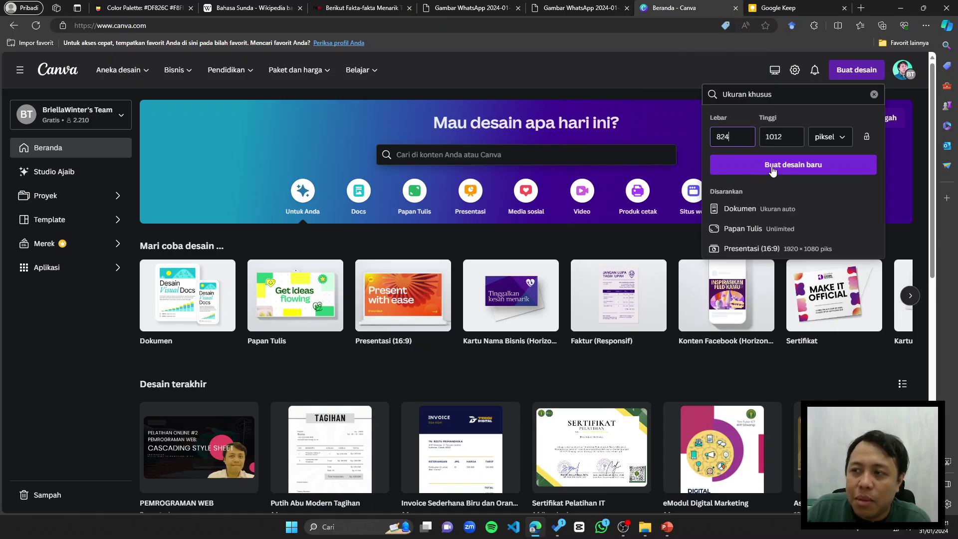
left_click(772, 171)
left_click(799, 8)
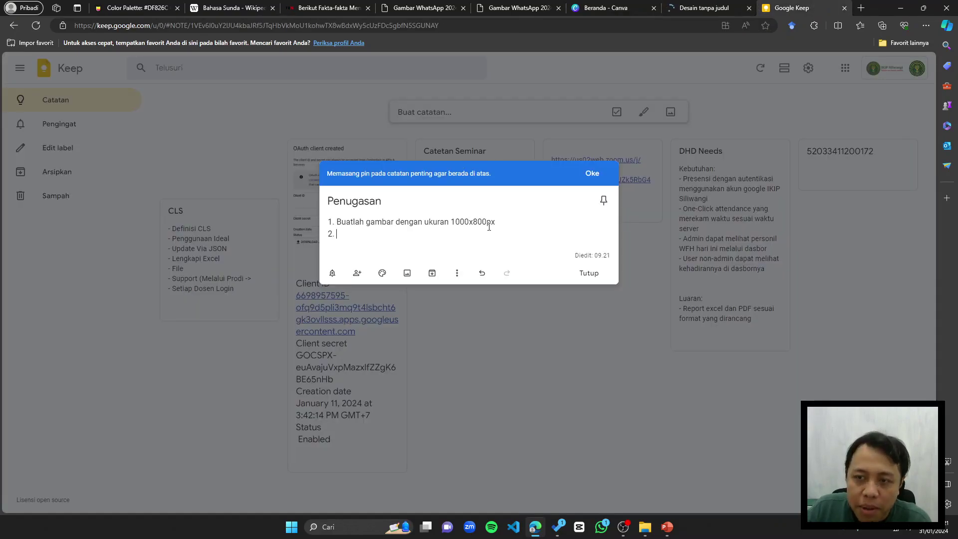
left_click_drag(488, 223, 496, 223)
left_click(518, 225)
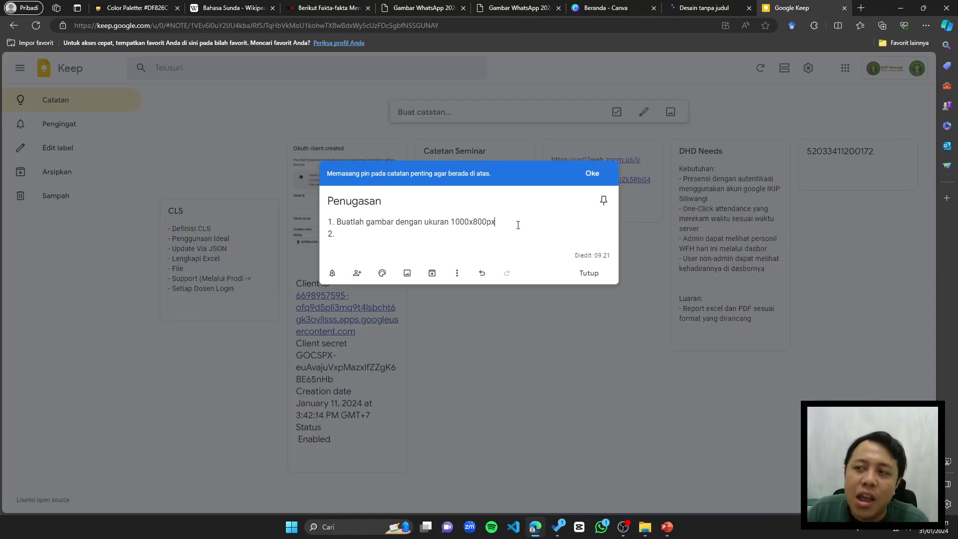
left_click(725, 4)
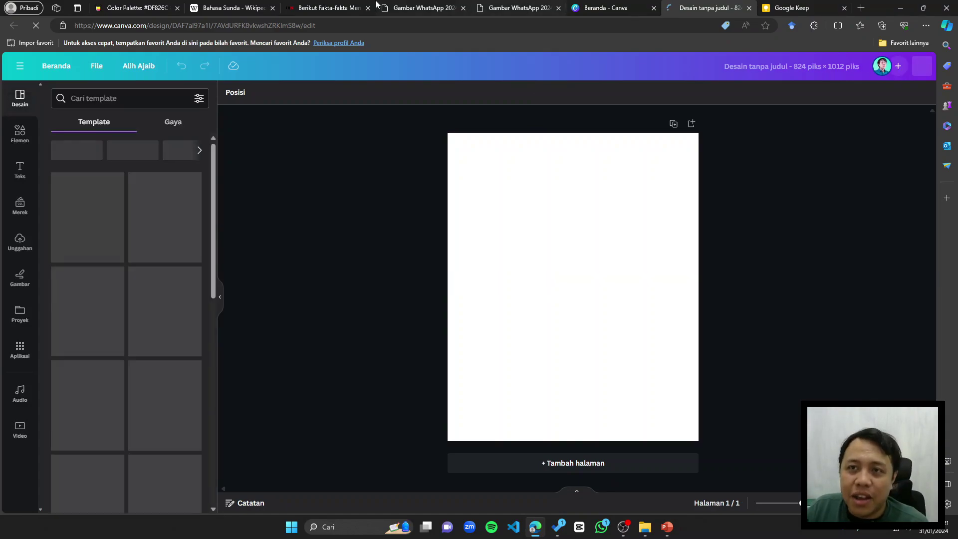
left_click(403, 5)
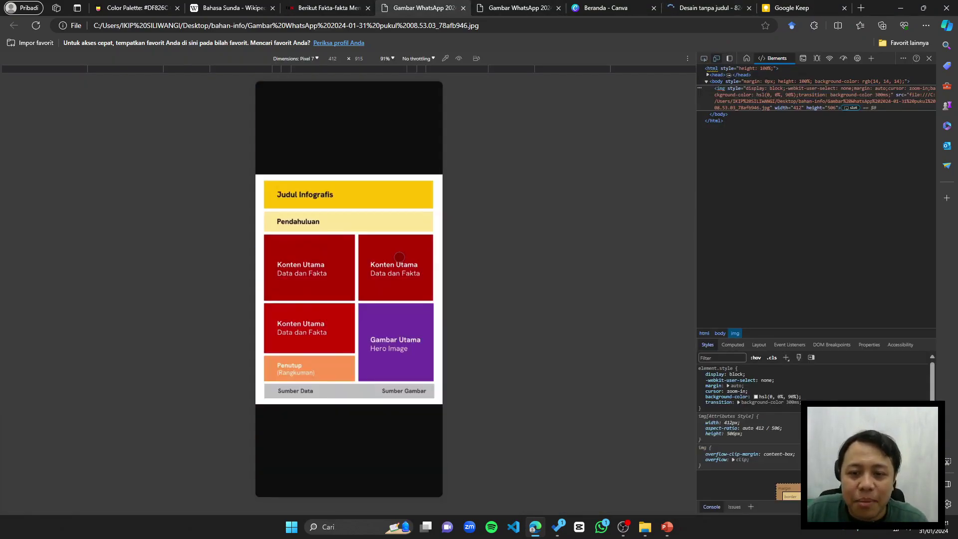
Step: Close the developer tools and copy the infographic layout image with Salin gambar
right_click(403, 254)
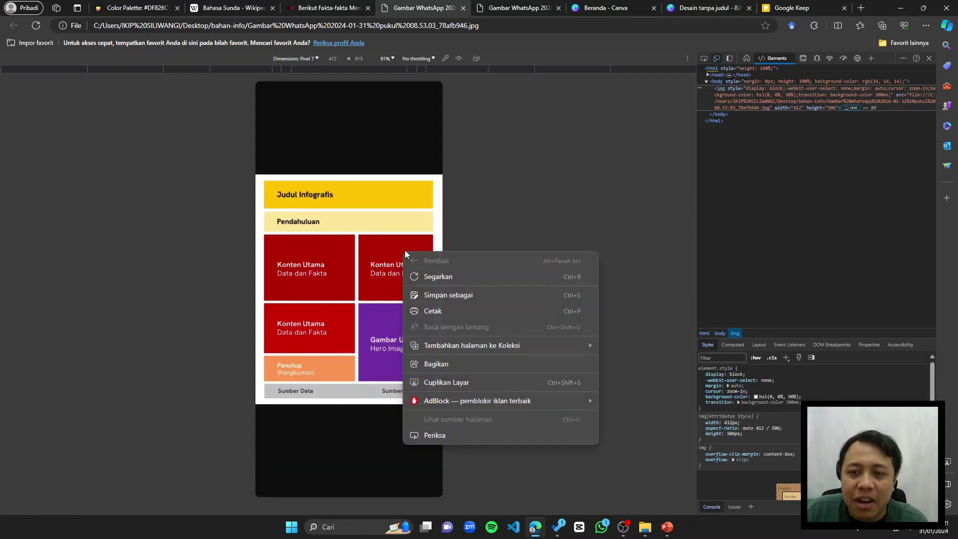
left_click(929, 59)
right_click(540, 121)
left_click(564, 161)
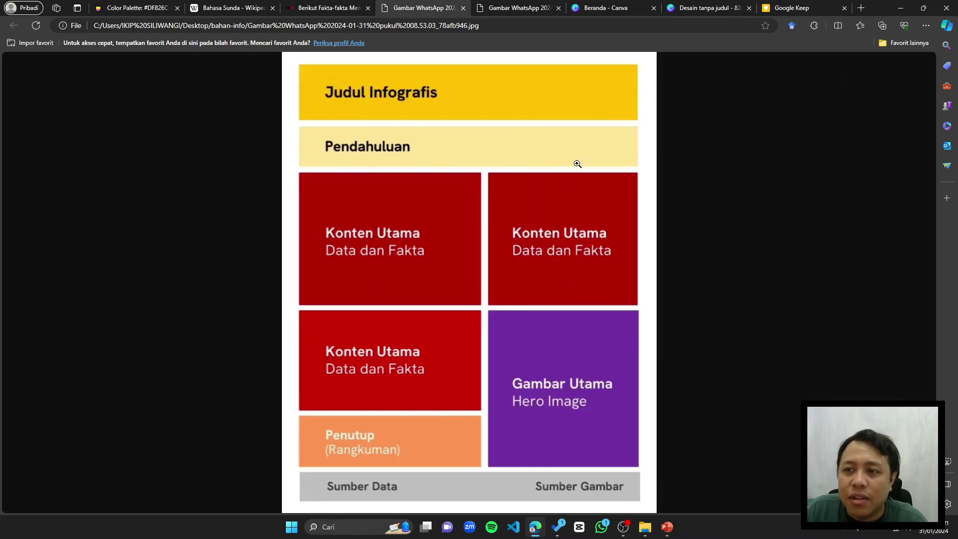
Step: Paste the image into the Canva design and drag its corners to fill the 824 × 1012 page
left_click(691, 7)
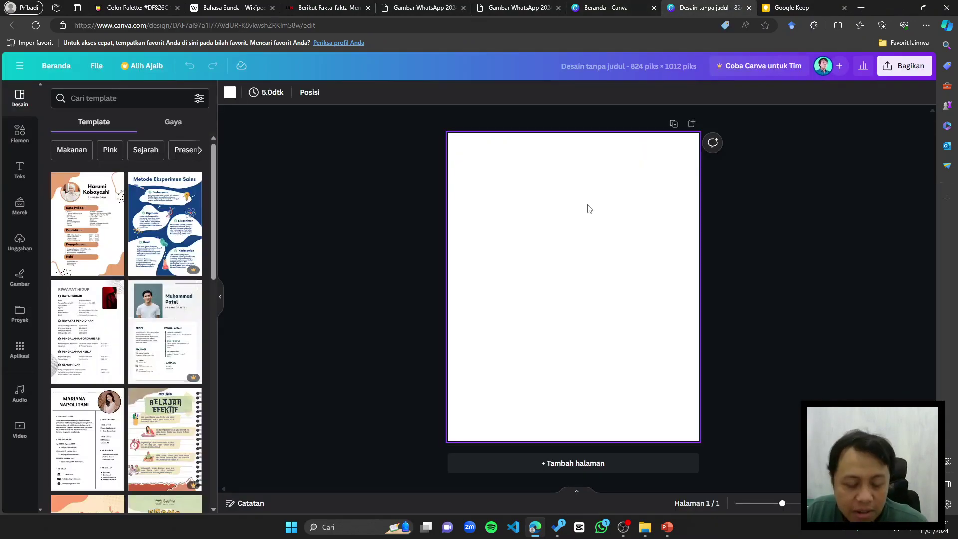
key("ctrl+v")
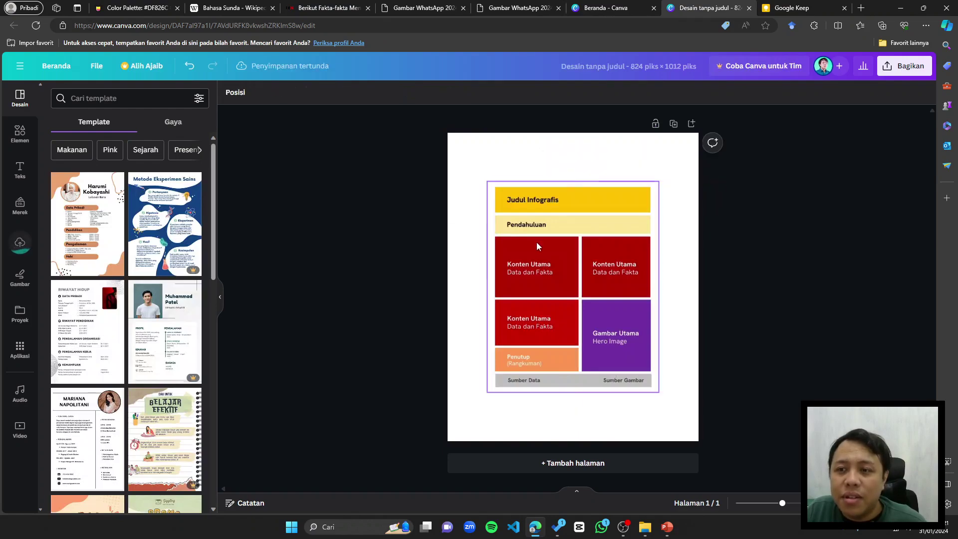
left_click_drag(490, 184, 448, 133)
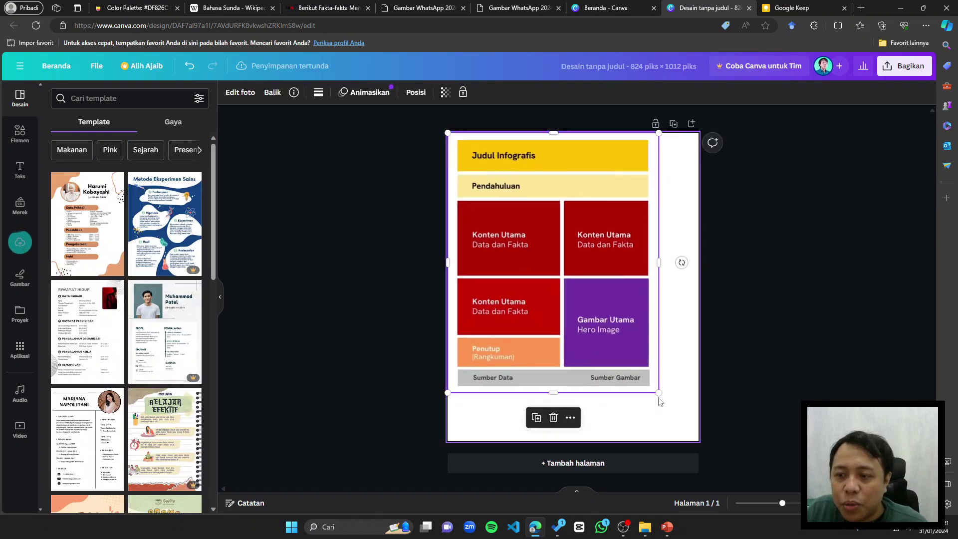
left_click_drag(659, 392, 699, 443)
left_click(740, 421)
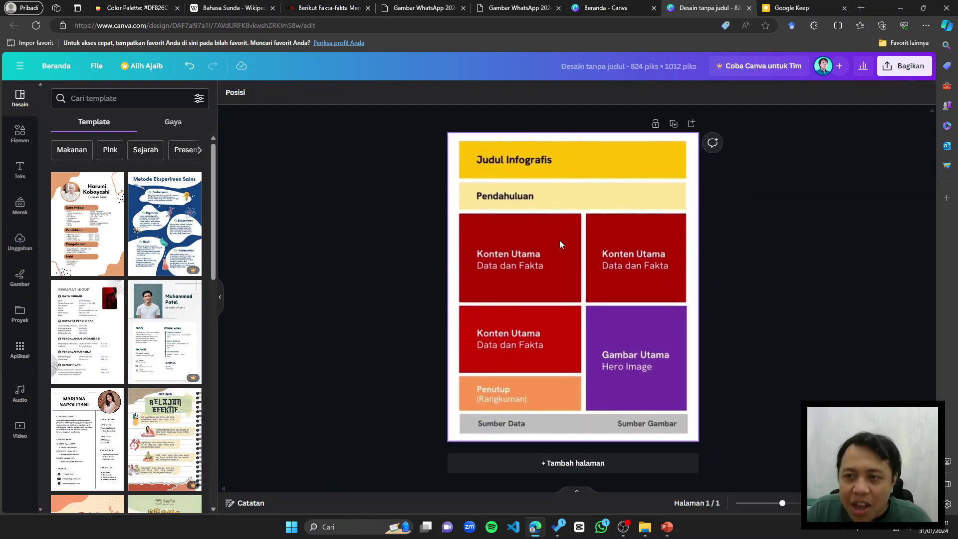
scroll(798, 154, "up", 2, "ctrl")
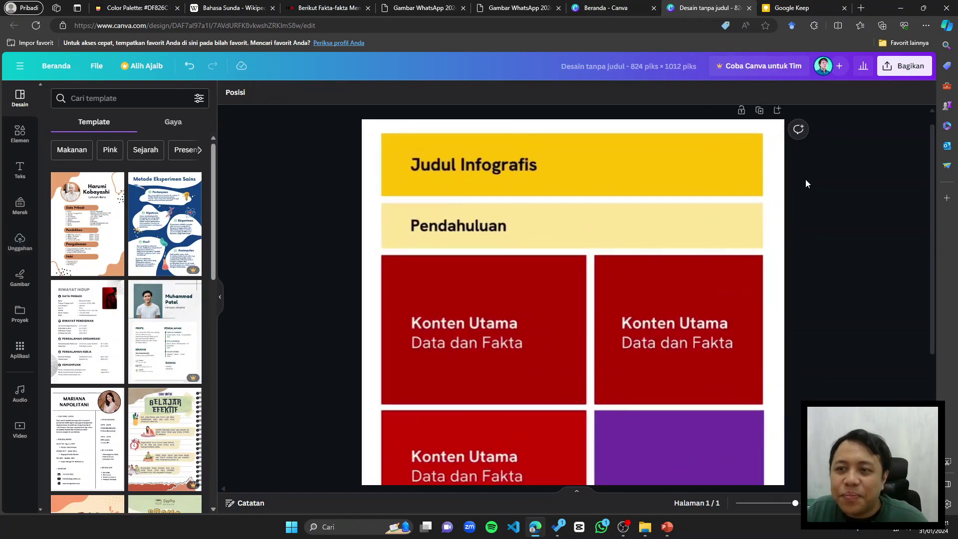
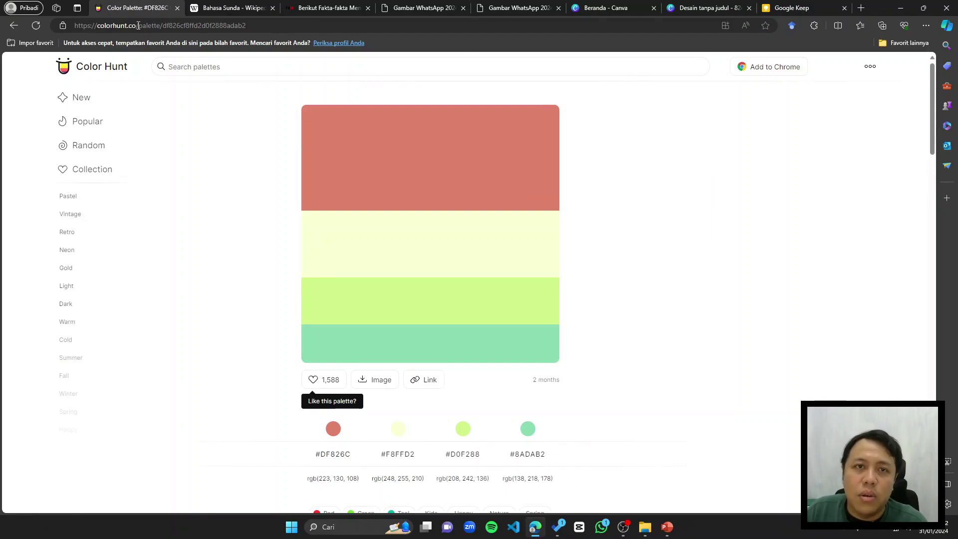
Step: Show the colour and collection tag suggestions on the #DF826C Color Hunt palette page
left_click(240, 68)
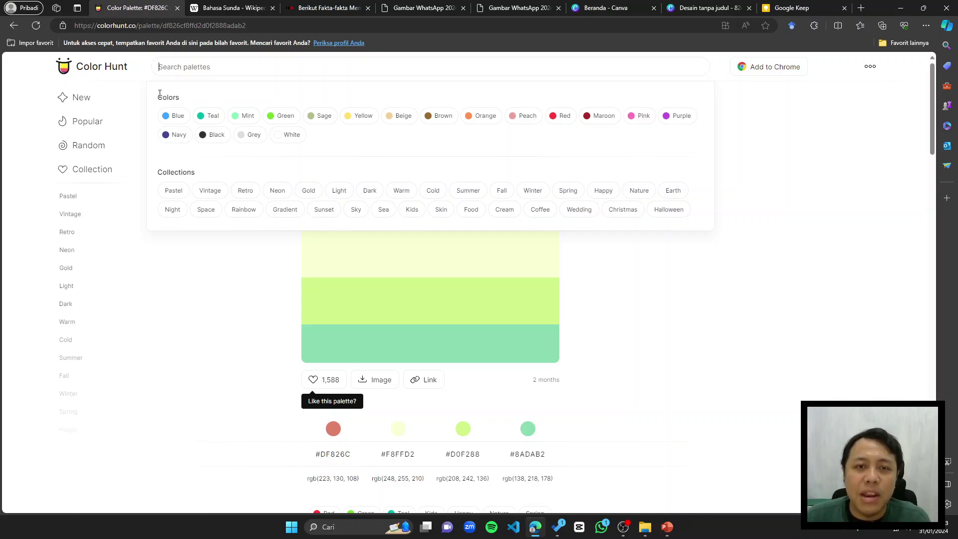
left_click_drag(160, 95, 185, 100)
right_click(185, 100)
left_click(241, 169)
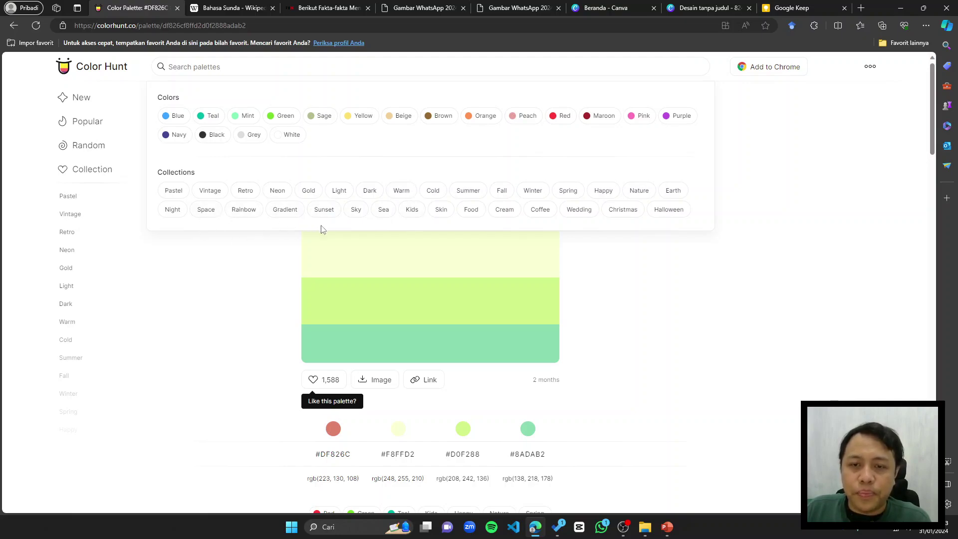
Step: Look through the Kids collection, then browse the Earth collection of palettes instead
left_click(413, 210)
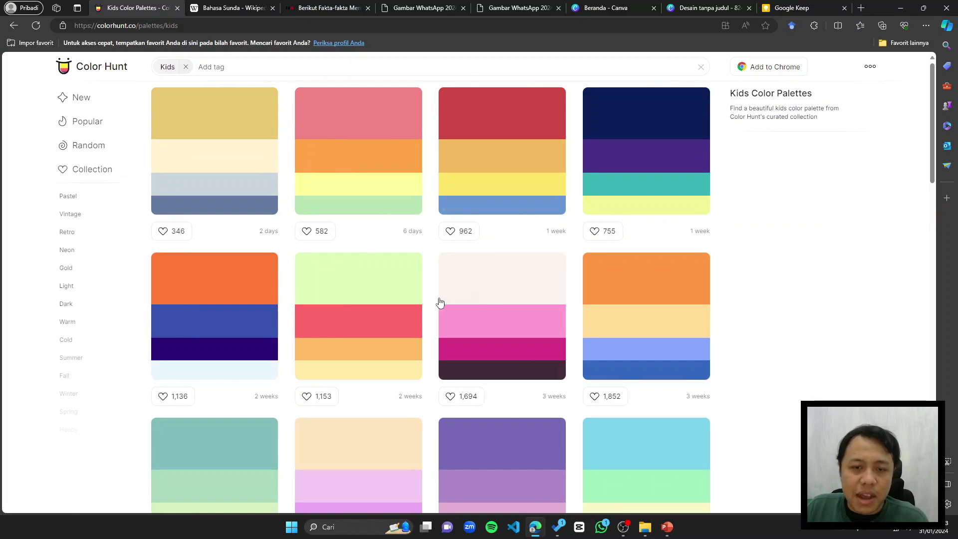
left_click(185, 67)
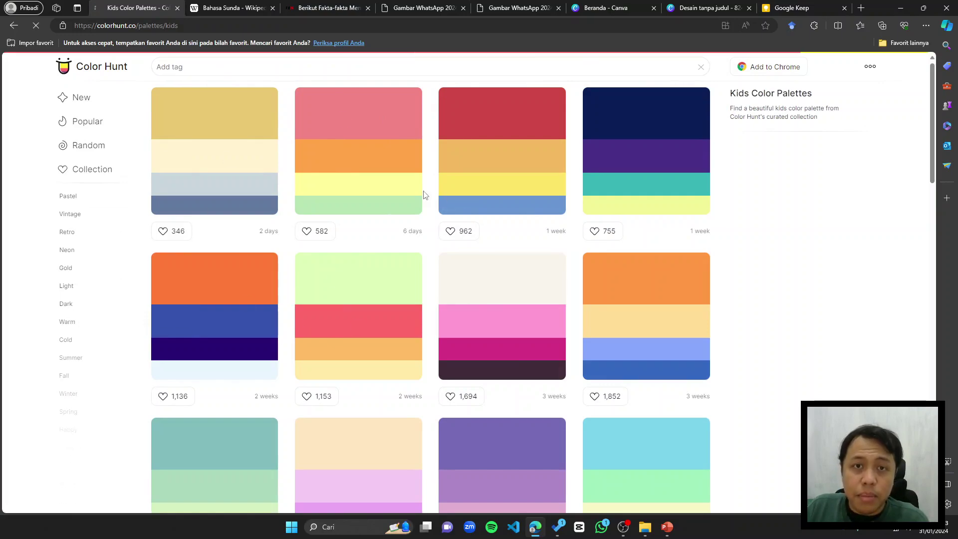
left_click(427, 73)
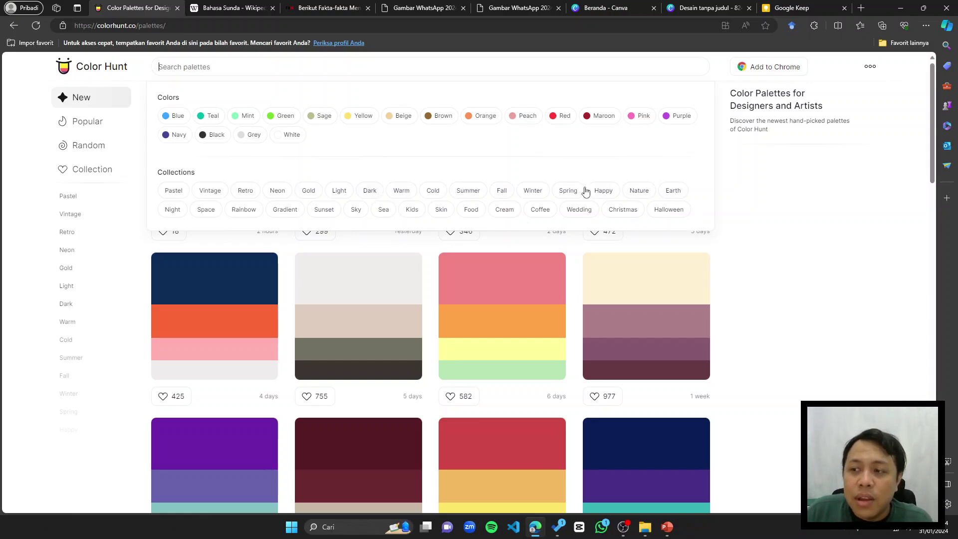
left_click(670, 197)
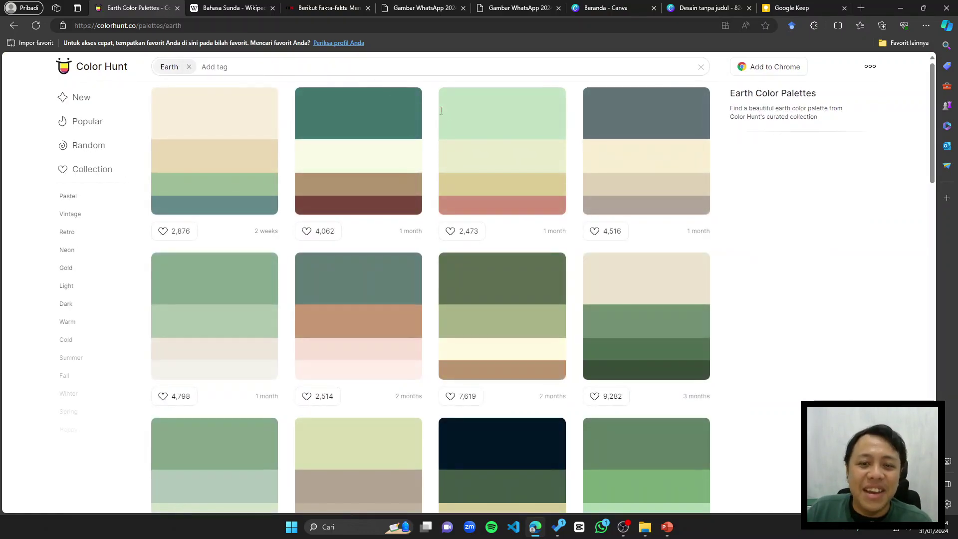
scroll(622, 266, "down", 1)
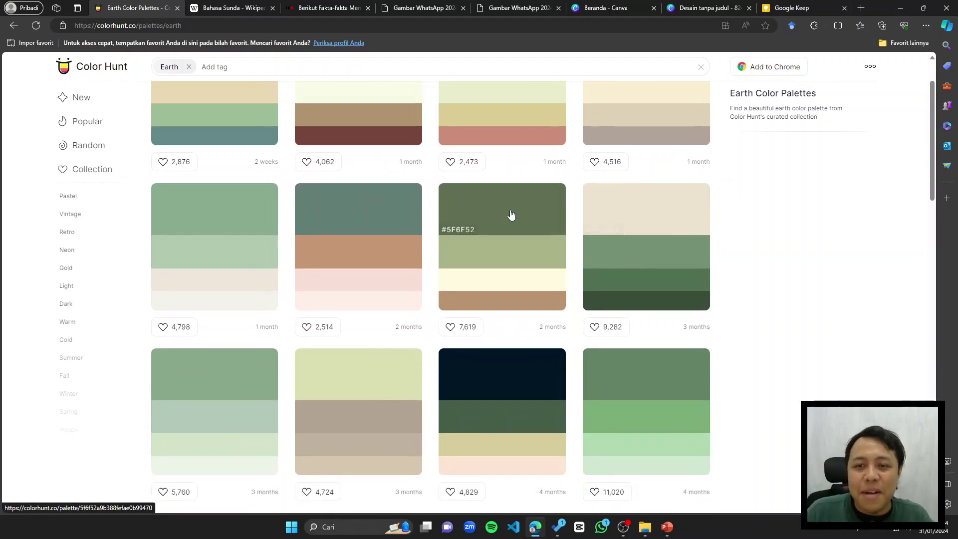
scroll(511, 213, "up", 1)
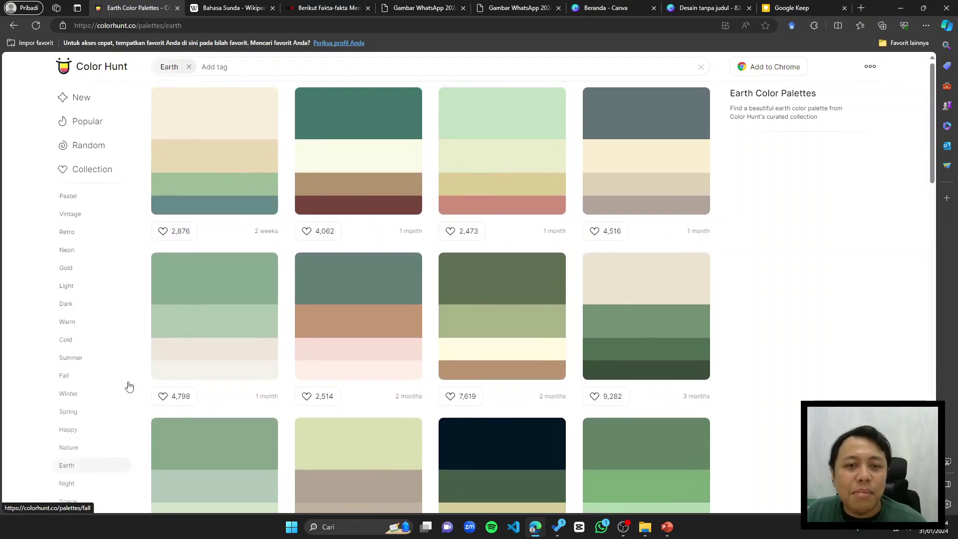
scroll(533, 332, "down", 3)
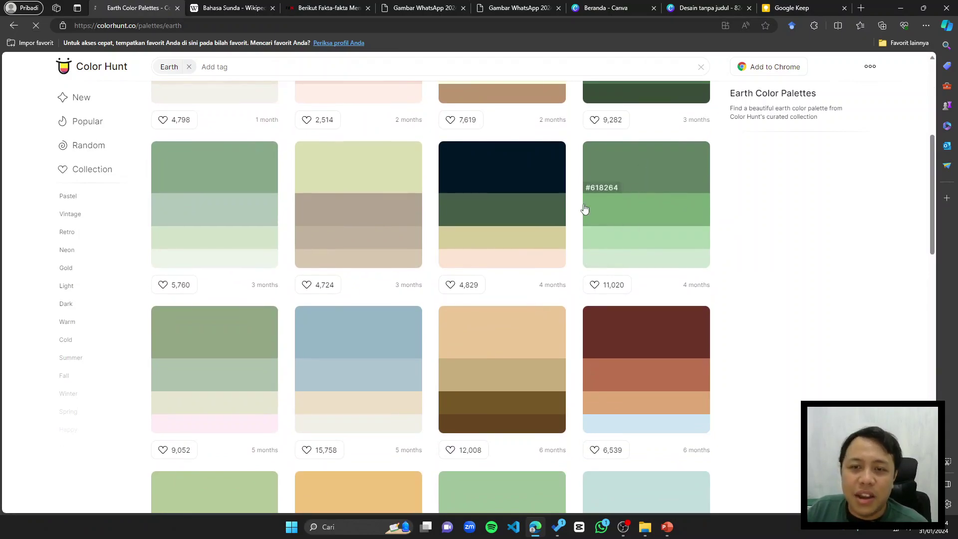
Step: Open the green #618264, #79AC78, #B0D9B1, #D0E7D2 palette and download it as a PNG image
left_click(654, 221)
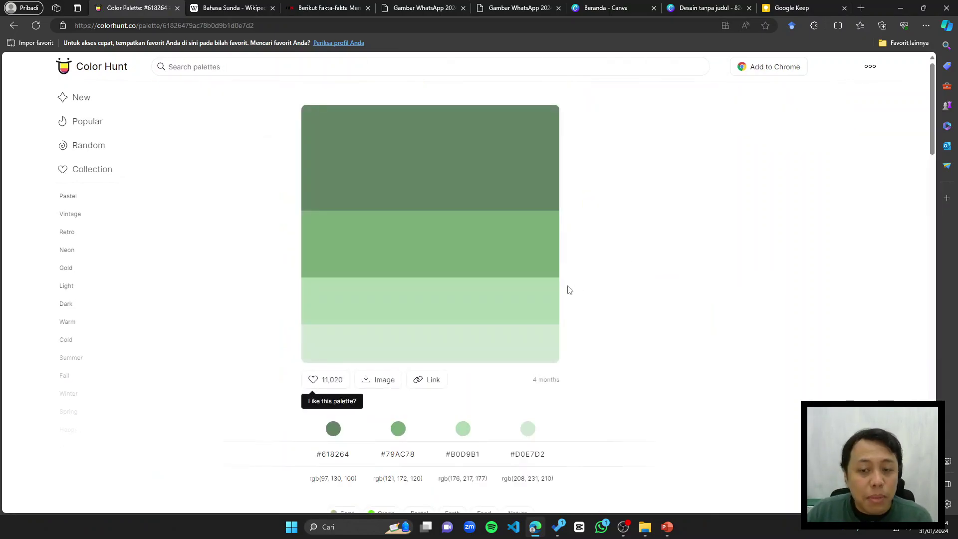
scroll(571, 262, "down", 3)
scroll(603, 241, "up", 3)
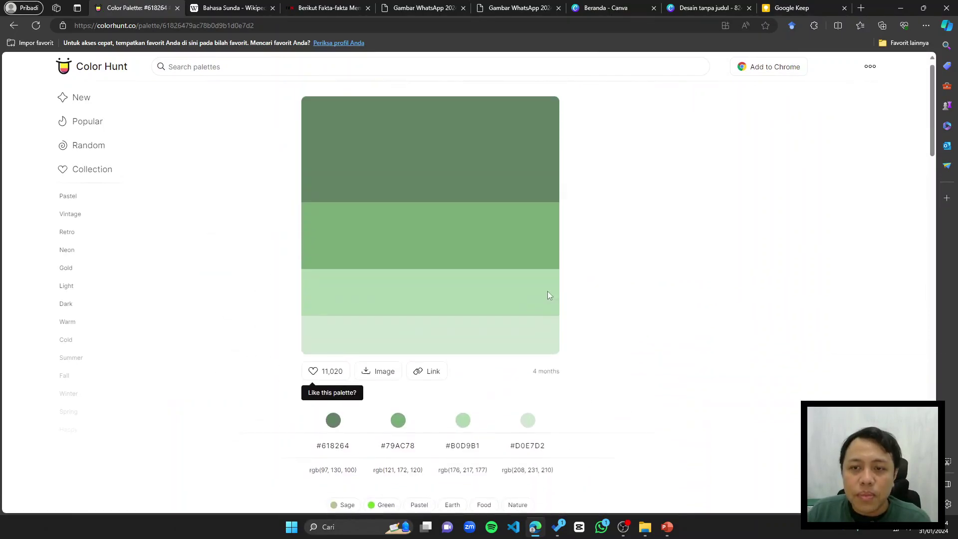
scroll(516, 344, "down", 10)
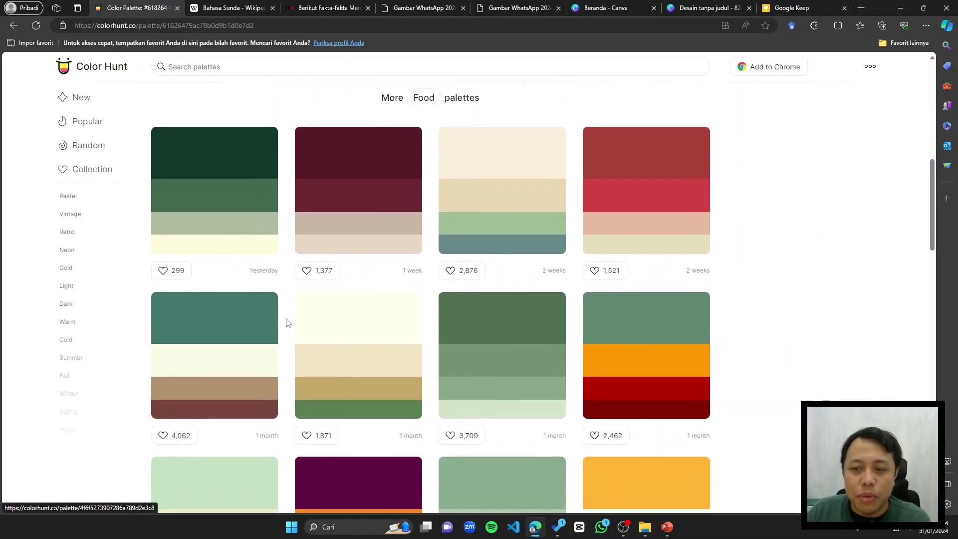
scroll(535, 332, "up", 10)
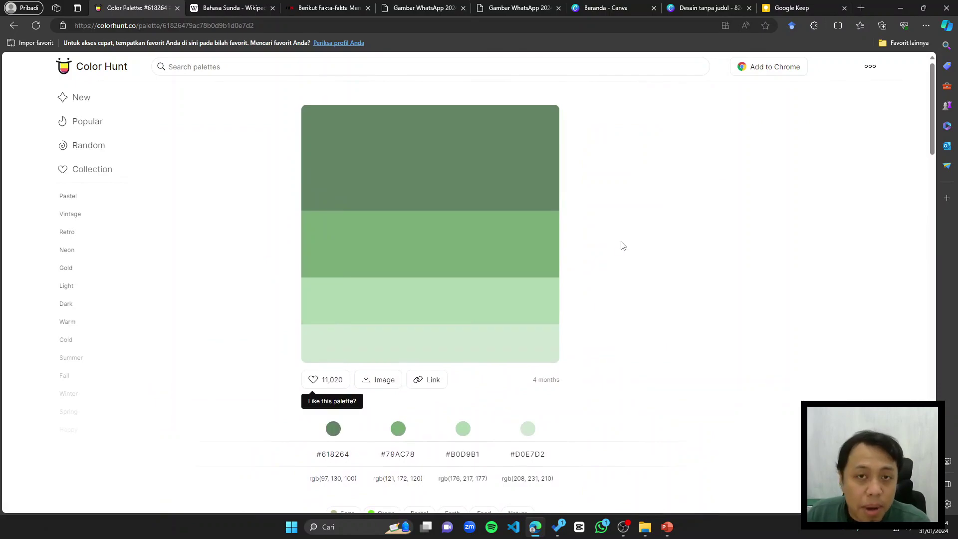
left_click(382, 383)
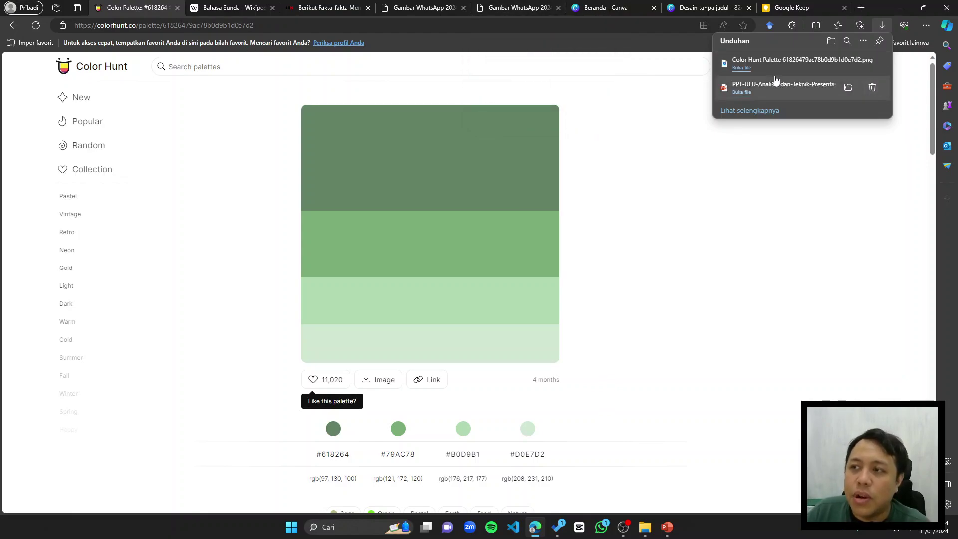
Step: Copy the downloaded green palette PNG from Windows Photos, then close Photos and return to Canva
left_click(735, 81)
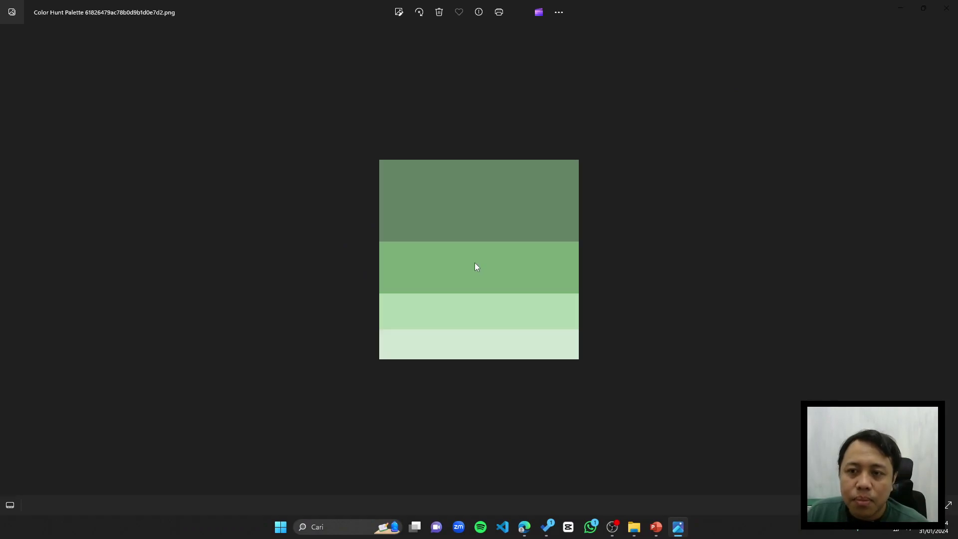
right_click(478, 262)
left_click(520, 45)
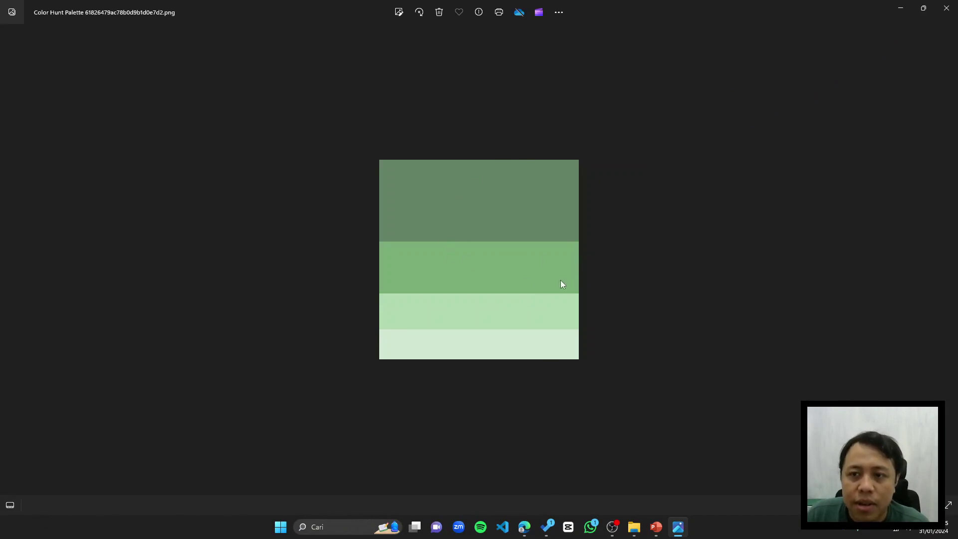
right_click(523, 186)
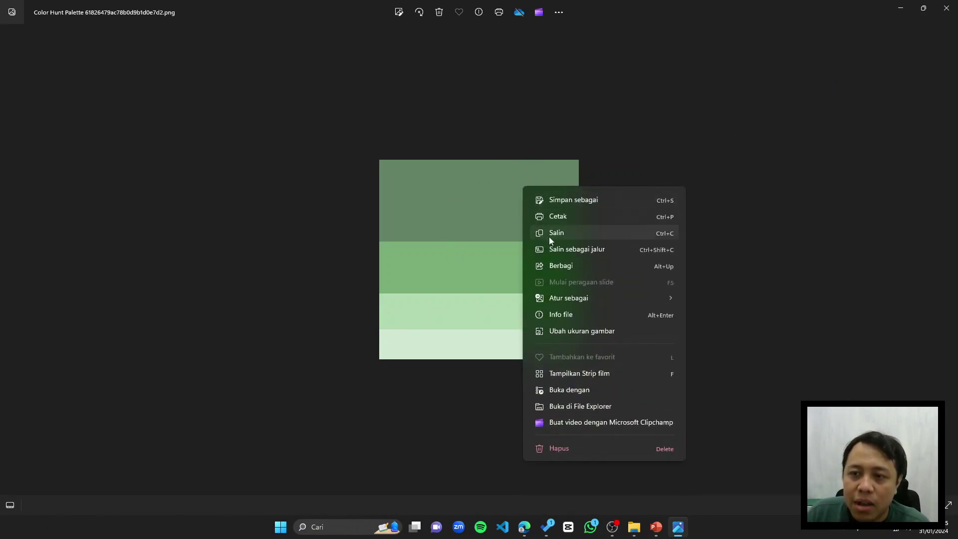
left_click(550, 237)
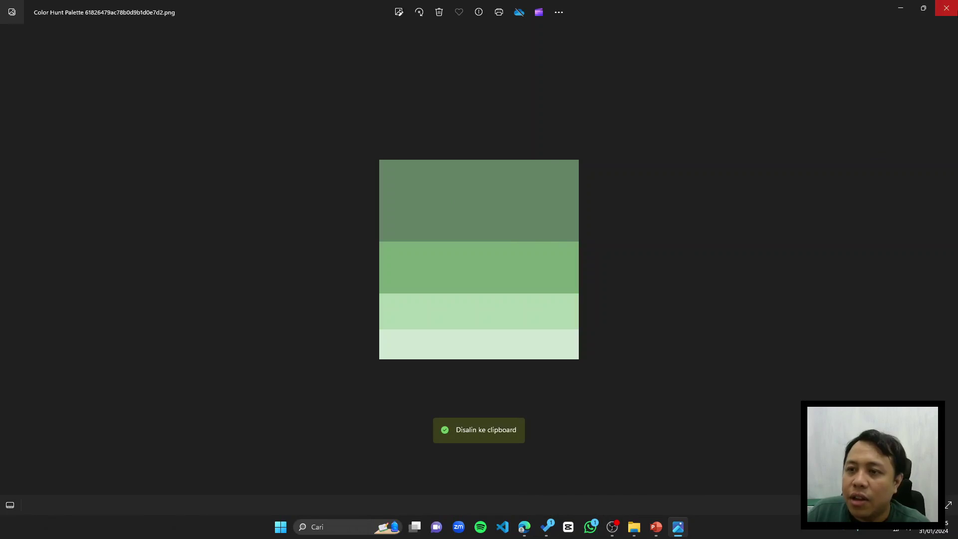
left_click(946, 8)
left_click(708, 8)
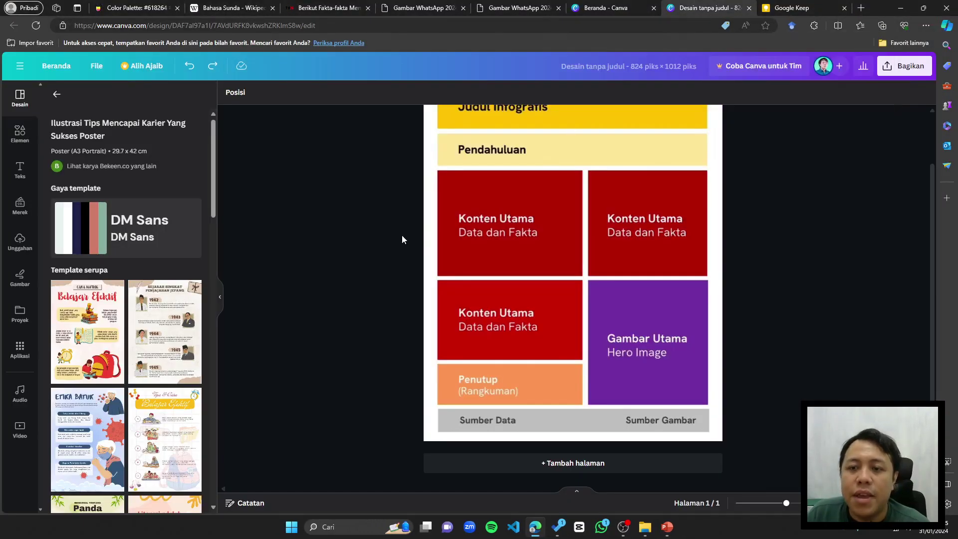
Step: Paste the green palette image into the design and shrink it to a small swatch
scroll(430, 238, "up", 2)
scroll(512, 263, "down", 2, "ctrl")
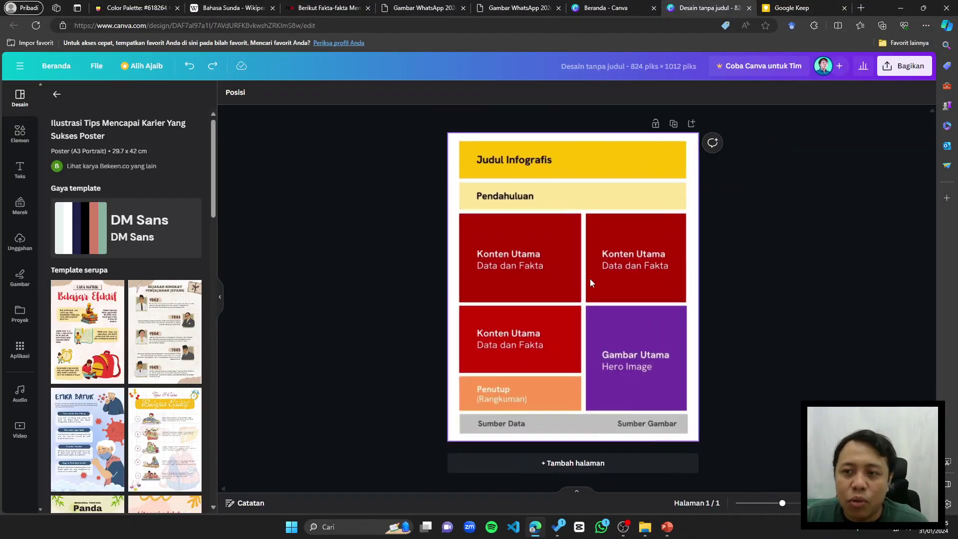
key("ctrl+v")
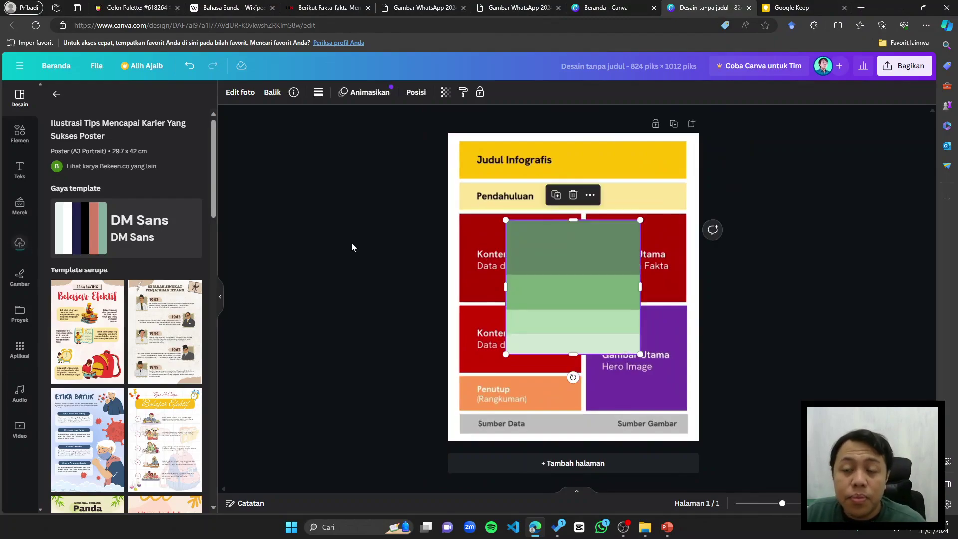
left_click_drag(548, 284, 491, 202)
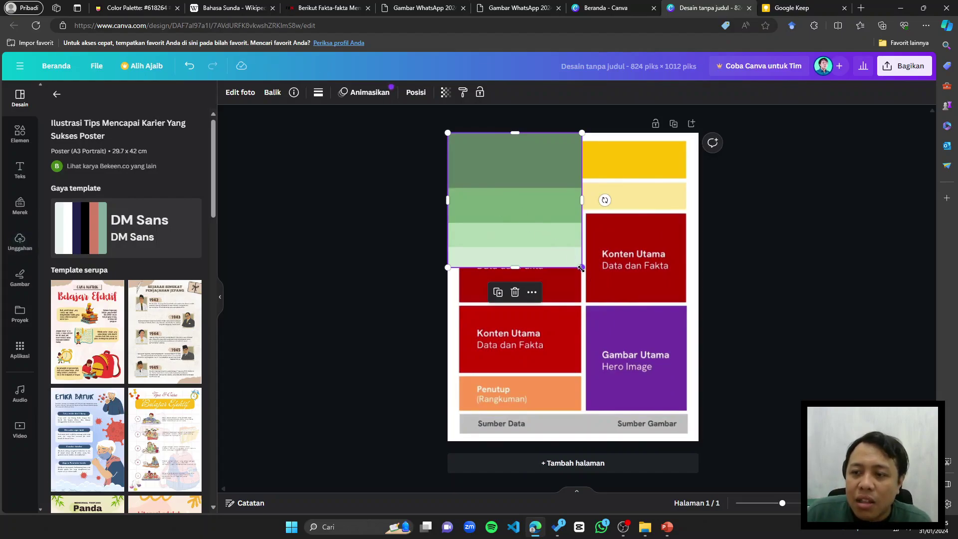
left_click_drag(582, 268, 496, 180)
Step: Restore the accidentally deleted template and move the swatch to the page's bottom-right corner
left_click(497, 170)
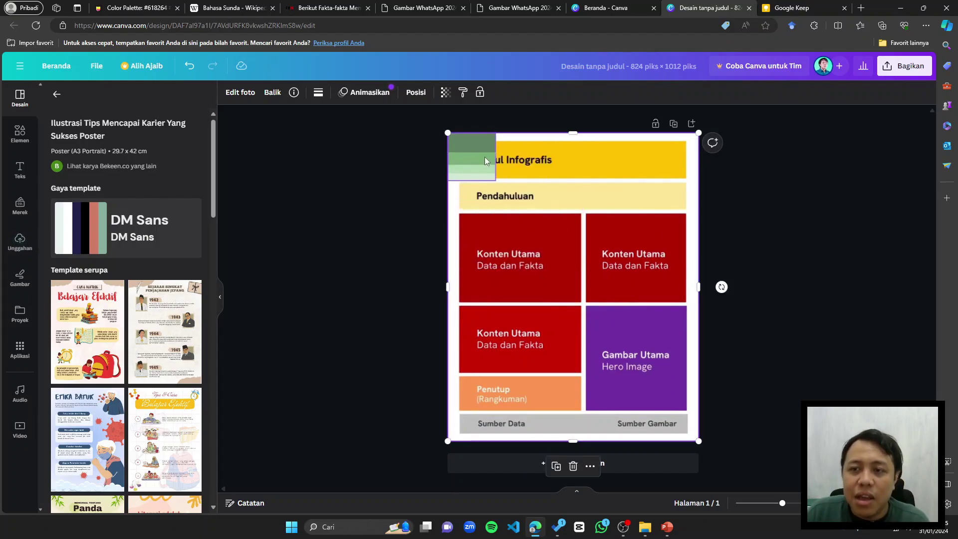
key("Delete")
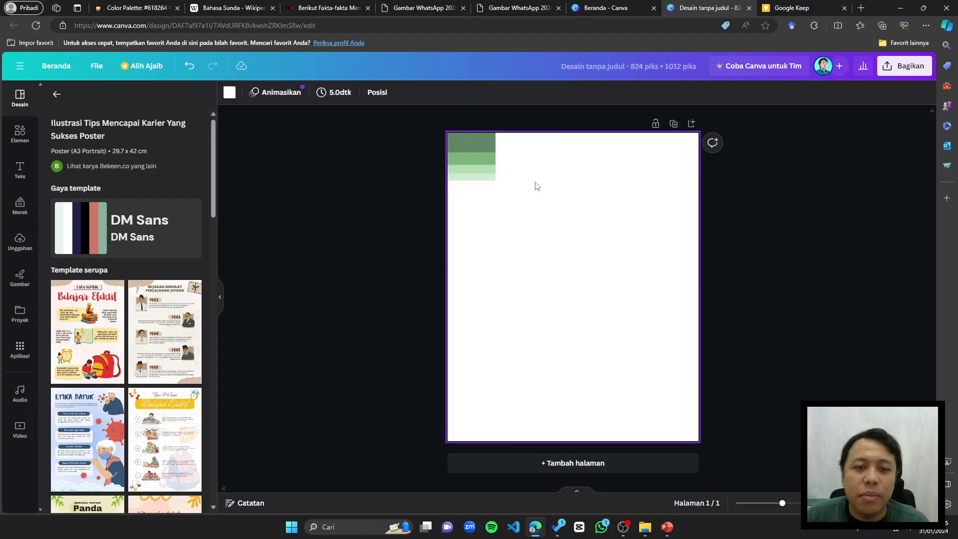
key("ctrl+z")
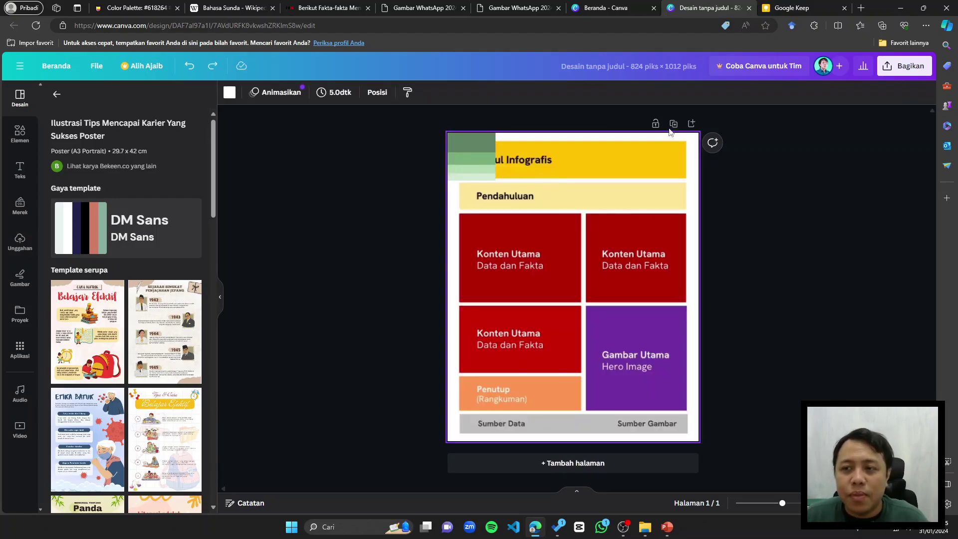
left_click_drag(476, 172, 675, 427)
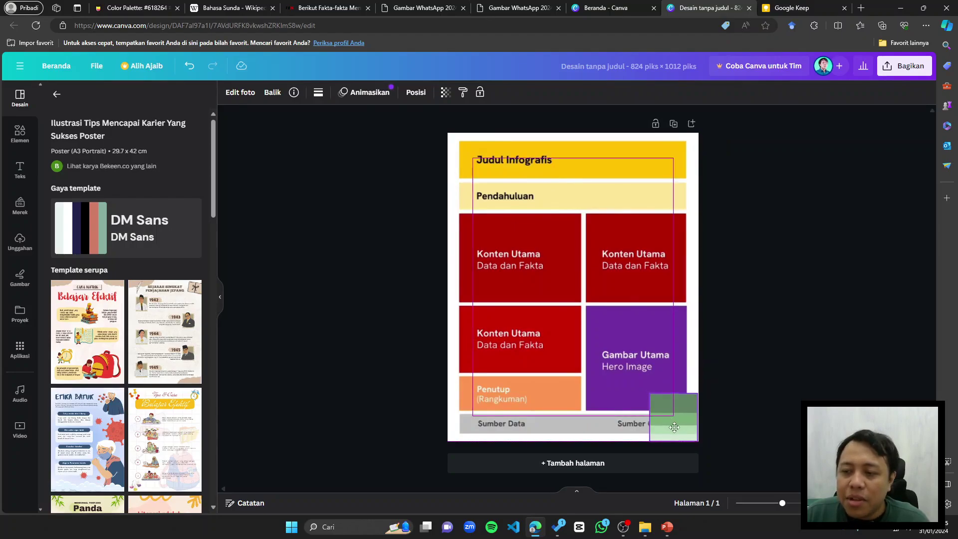
left_click(774, 410)
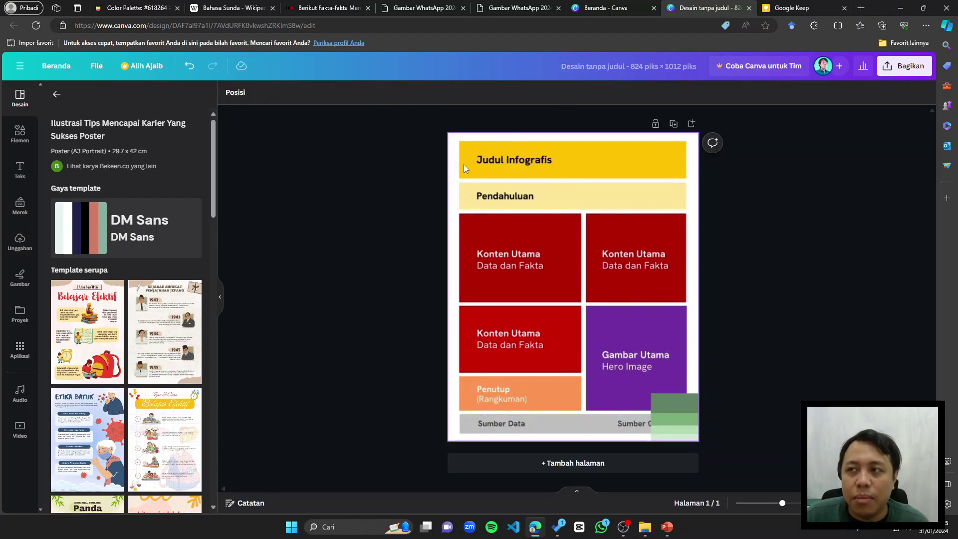
left_click(320, 8)
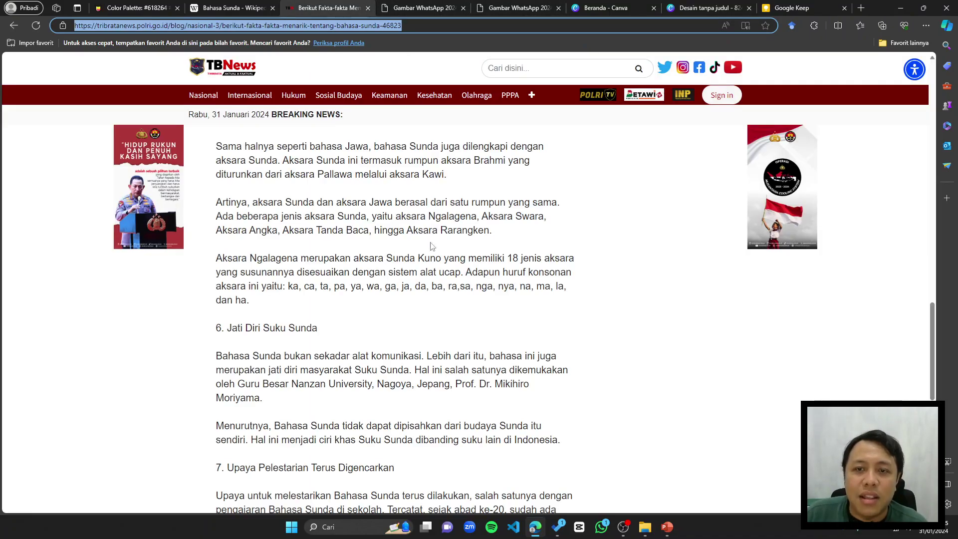
Step: Copy the TBNews headline 'Fakta-fakta Menarik Tentang Bahasa Sunda' and go back to the Canva design
scroll(432, 246, "up", 15)
left_click(231, 8)
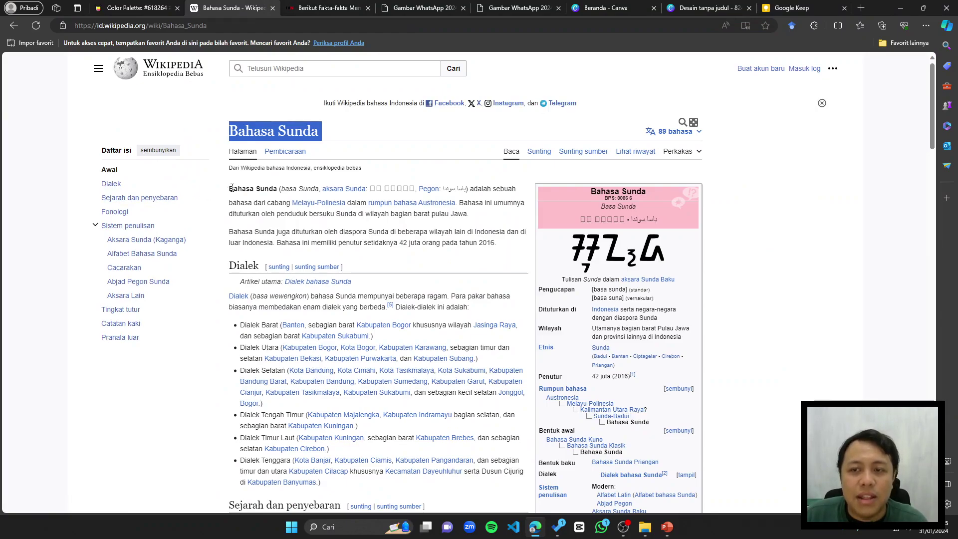
left_click(319, 8)
scroll(342, 200, "up", 7)
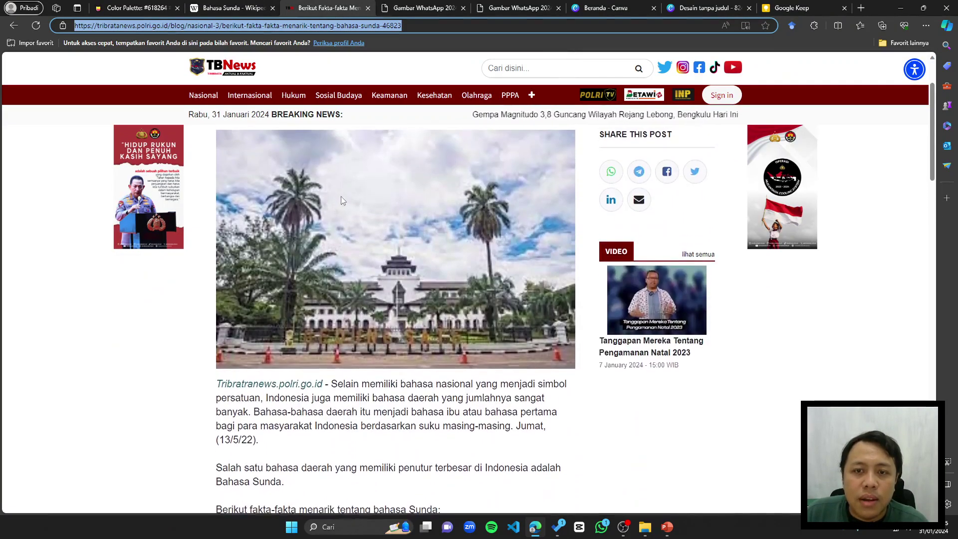
scroll(340, 361, "up", 3)
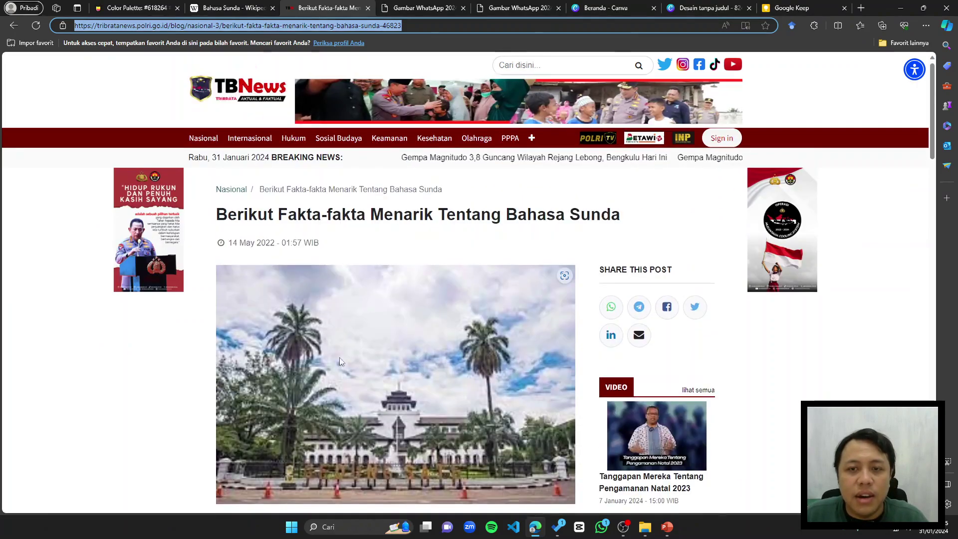
left_click_drag(278, 218, 621, 223)
right_click(589, 220)
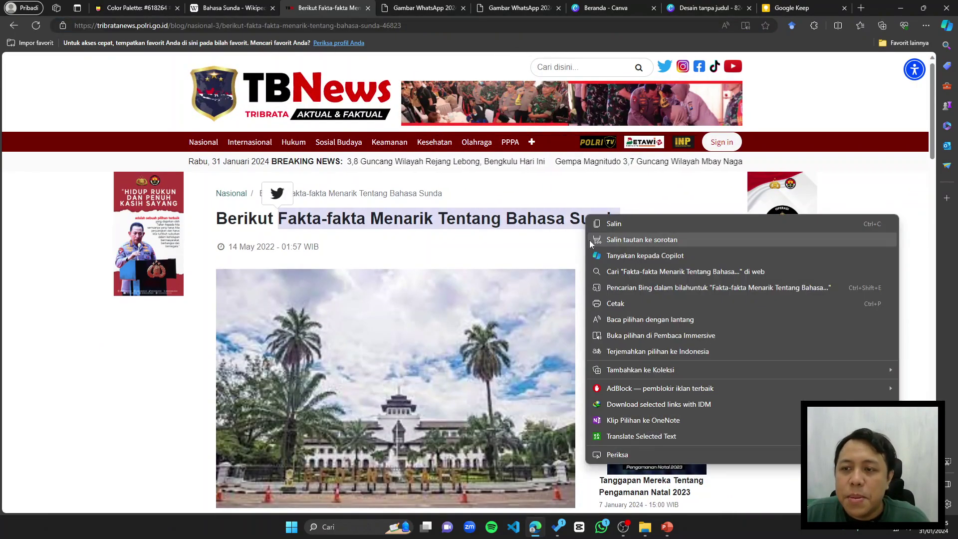
left_click(631, 224)
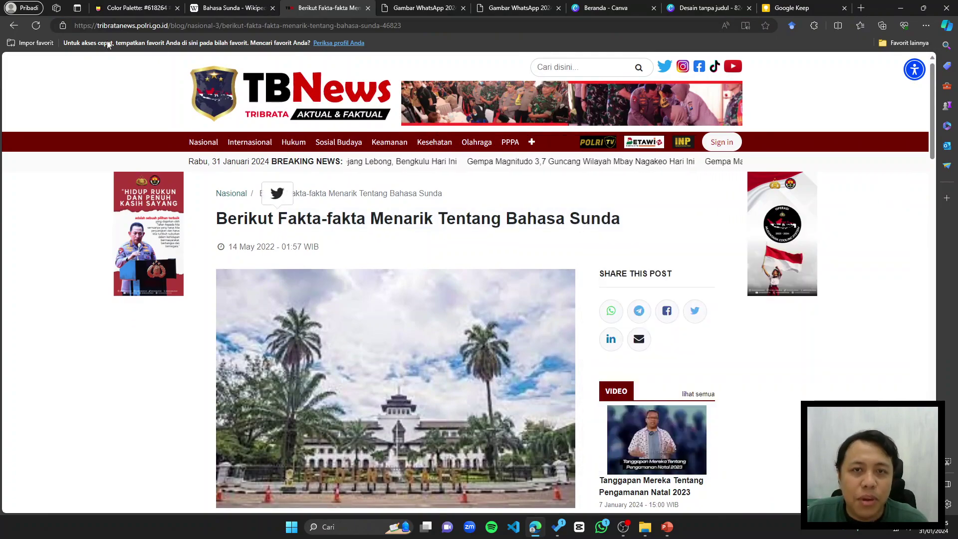
left_click(107, 25)
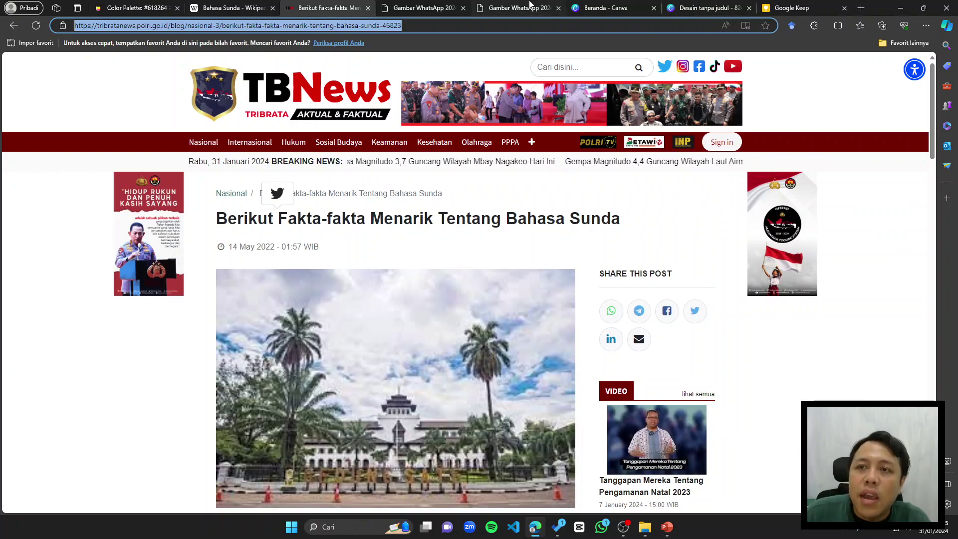
left_click(605, 7)
left_click(709, 7)
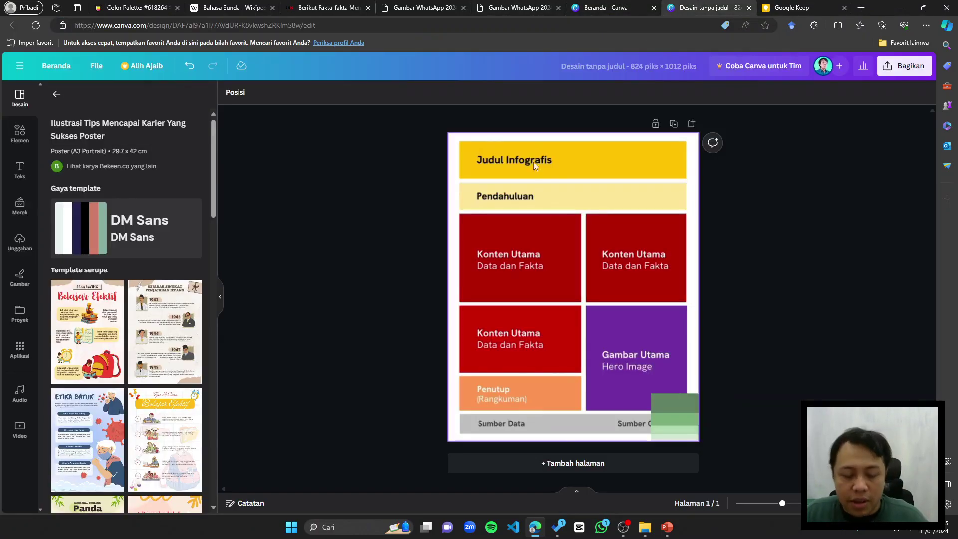
Step: Paste the headline into the design and move it onto the Judul Infografis header bar
left_click(666, 188)
key("ctrl+v")
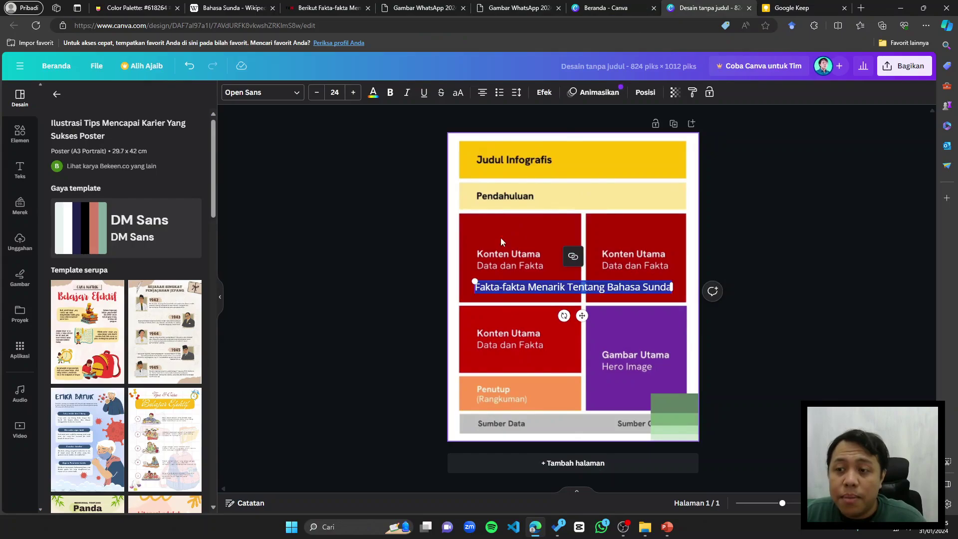
scroll(603, 242, "up", 3)
scroll(603, 241, "down", 1)
left_click(841, 313)
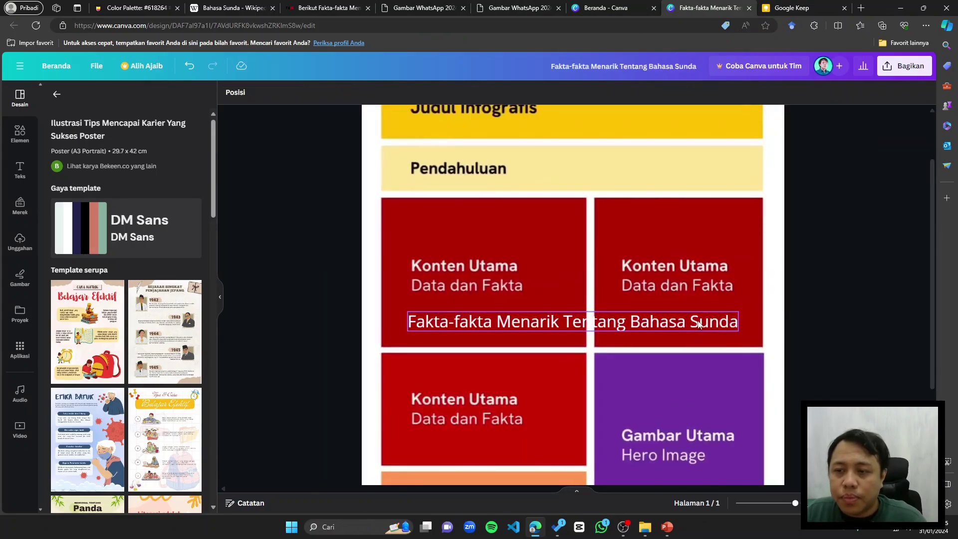
left_click_drag(699, 324, 688, 195)
scroll(686, 173, "down", 1)
scroll(593, 232, "up", 2)
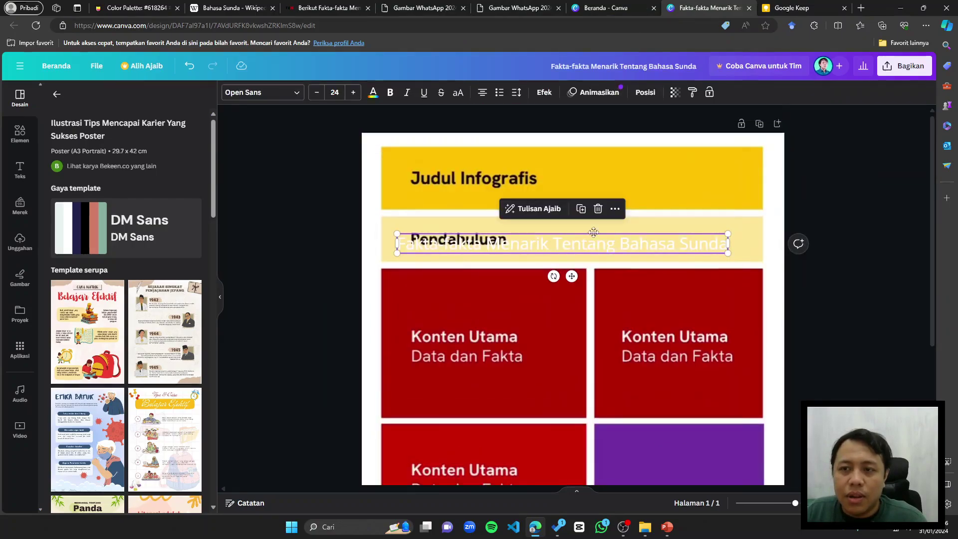
left_click_drag(593, 232, 597, 168)
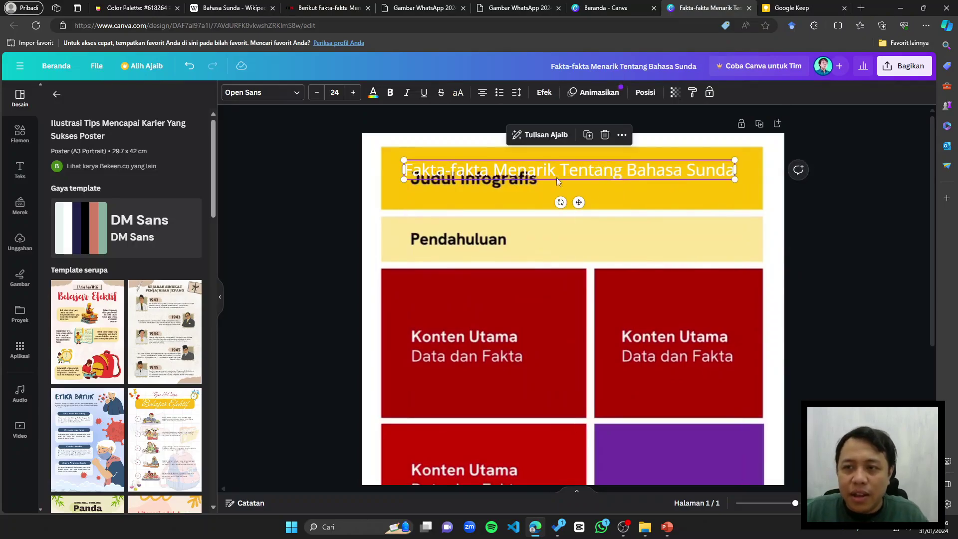
Step: Enlarge the title slightly to 24.7 and centre it within the yellow header bar
left_click(692, 202)
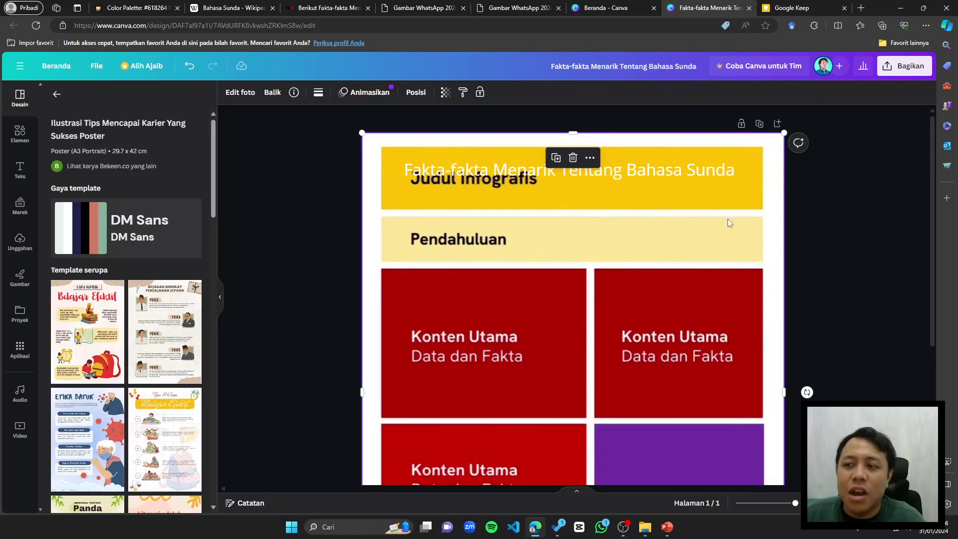
left_click(840, 200)
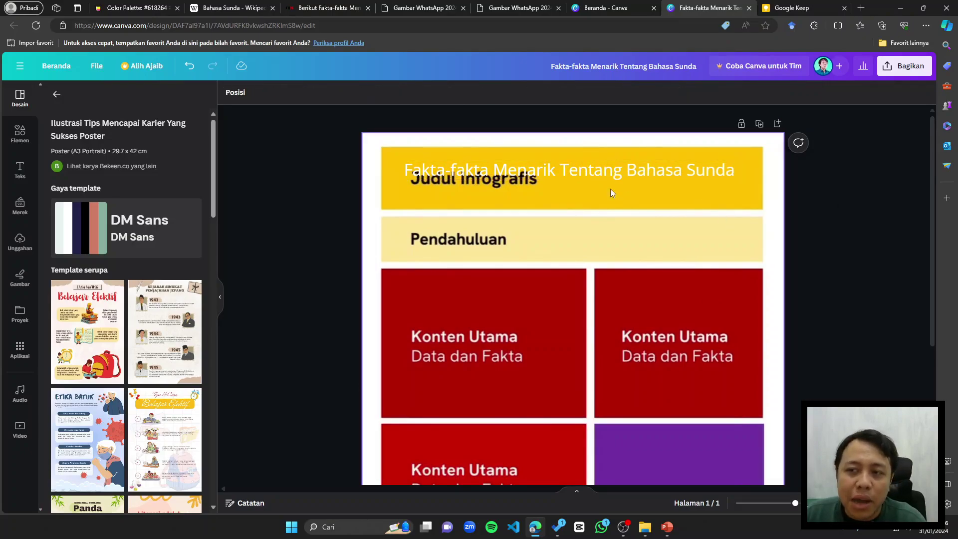
left_click(535, 185)
left_click(552, 170)
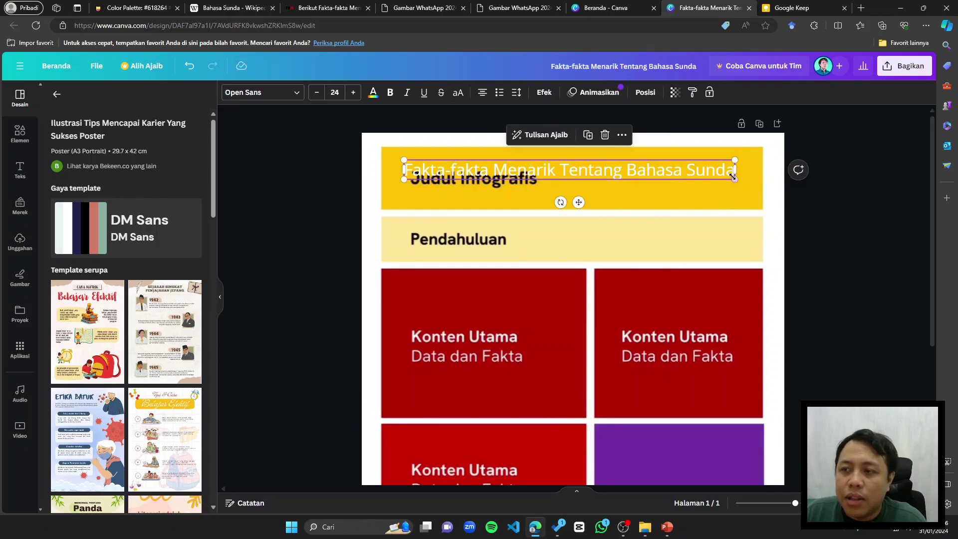
left_click_drag(735, 179, 744, 181)
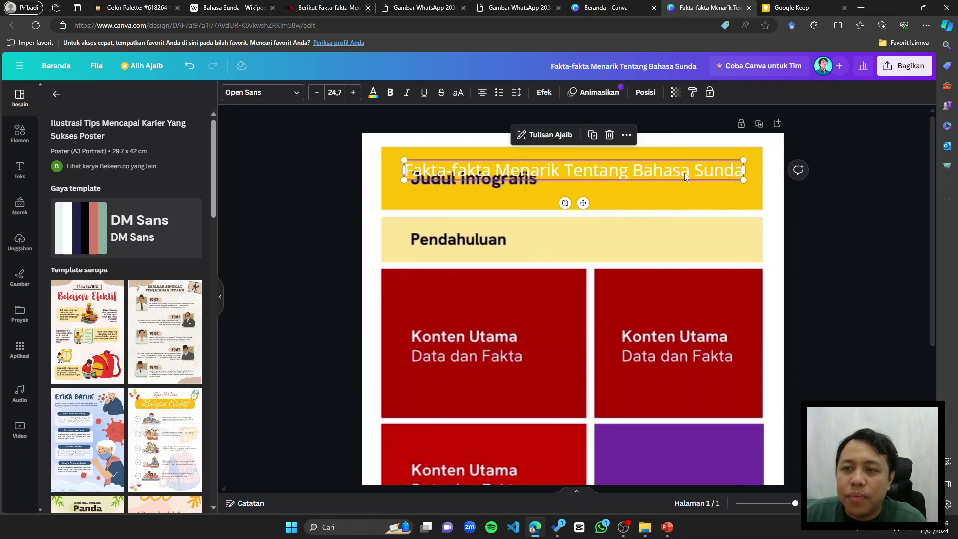
left_click_drag(685, 173, 684, 180)
left_click(830, 183)
Step: Capitalise the second word so the title reads 'Fakta-Fakta'
double_click(597, 177)
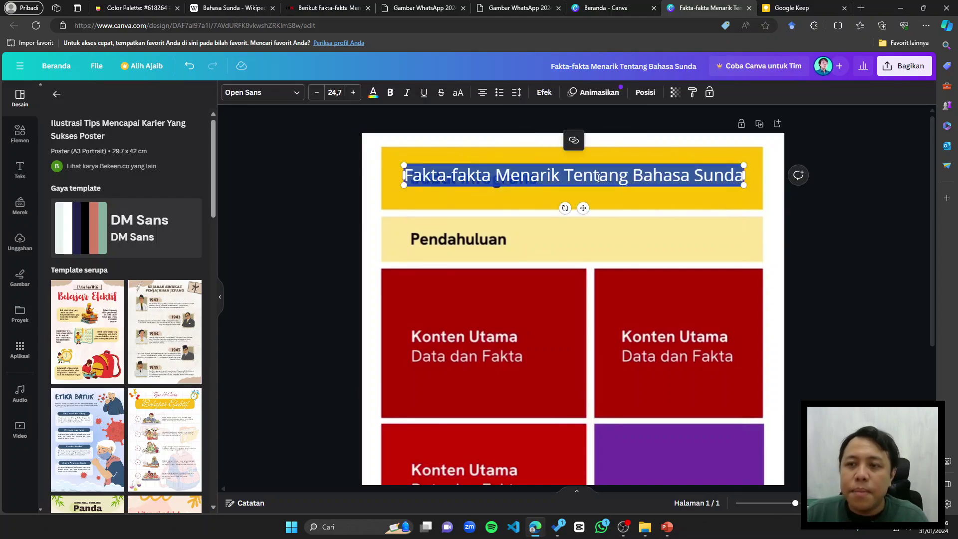
left_click(458, 170)
key("BackSpace")
type("F")
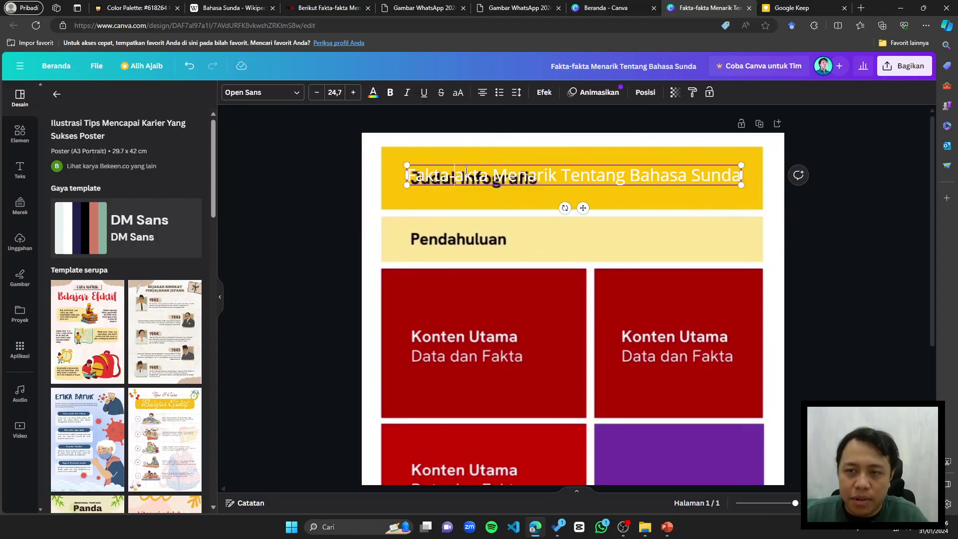
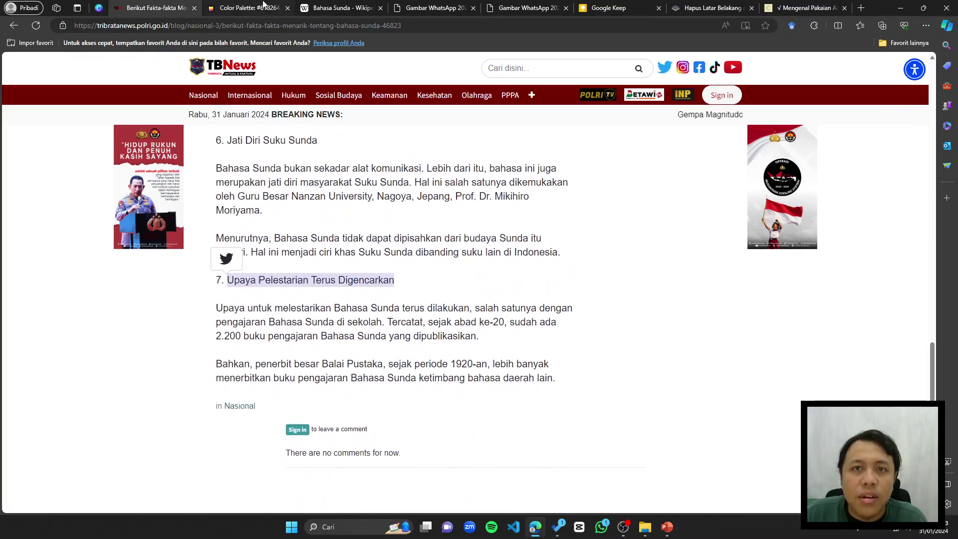
Step: Copy the Bahasa Sunda article's second paragraph on the diaspora and 42 million speakers
left_click(341, 7)
scroll(412, 223, "down", 15)
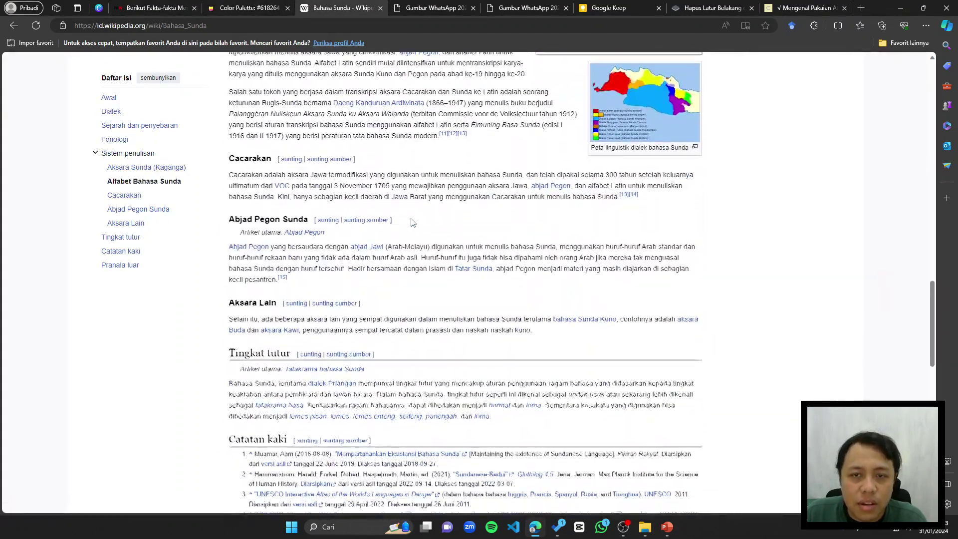
scroll(413, 222, "down", 10)
scroll(417, 225, "up", 20)
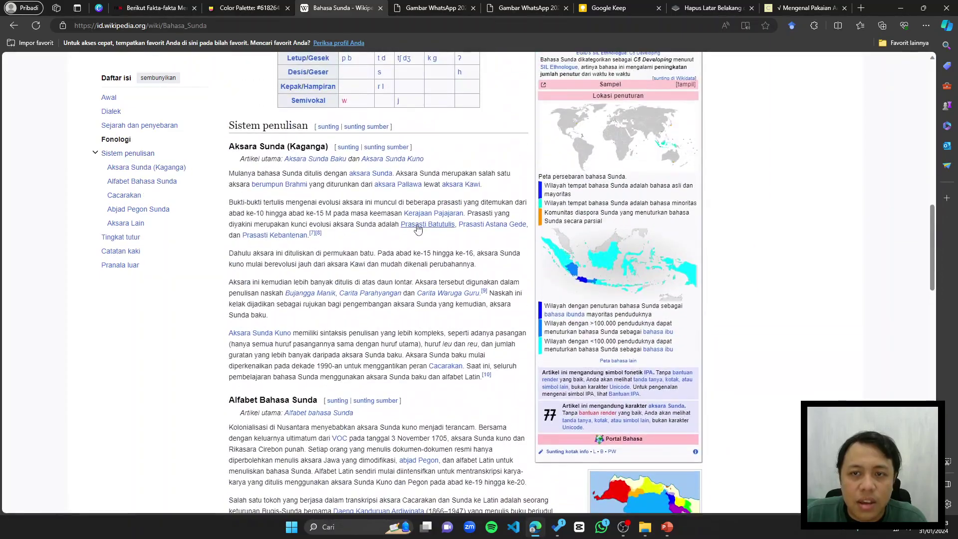
scroll(418, 228, "up", 10)
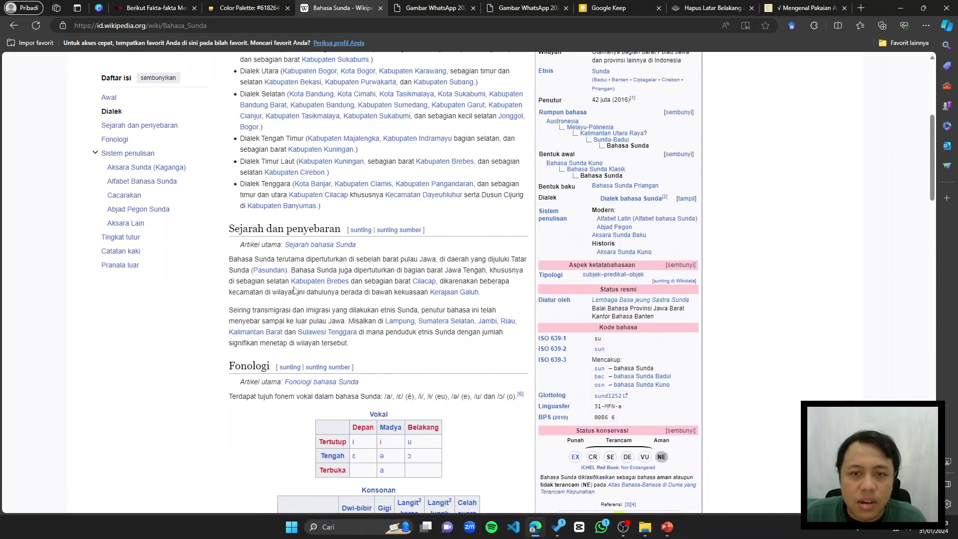
scroll(275, 224, "up", 5)
triple_click(276, 225)
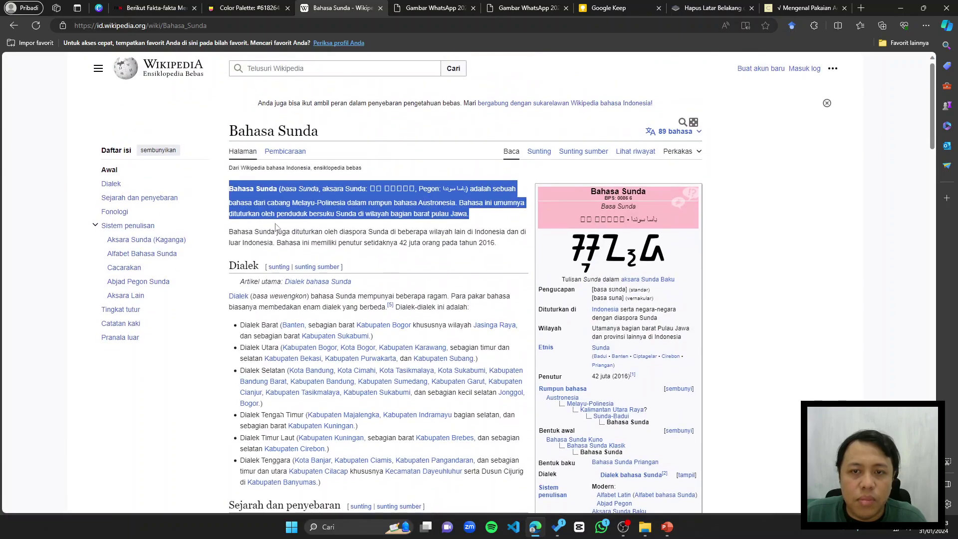
left_click_drag(230, 233, 487, 243)
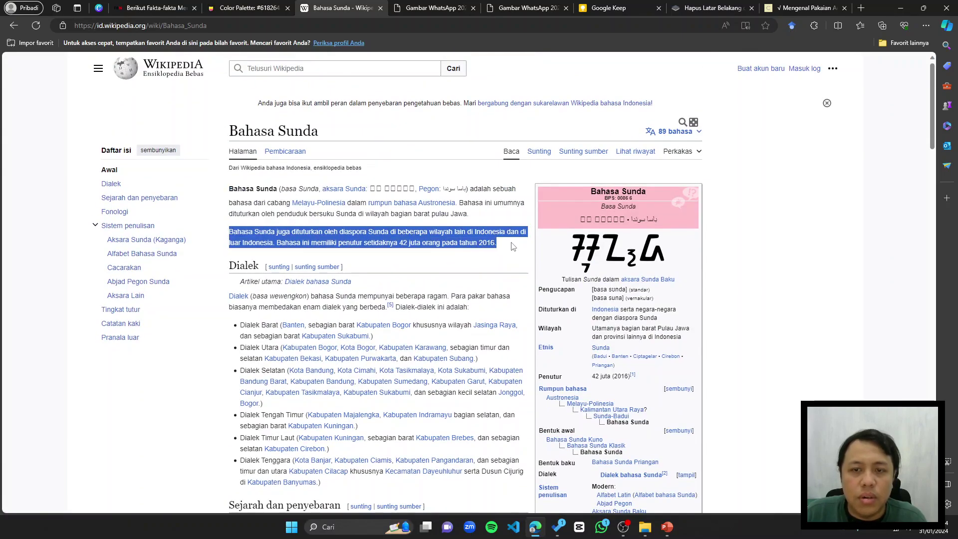
right_click(479, 242)
left_click(505, 249)
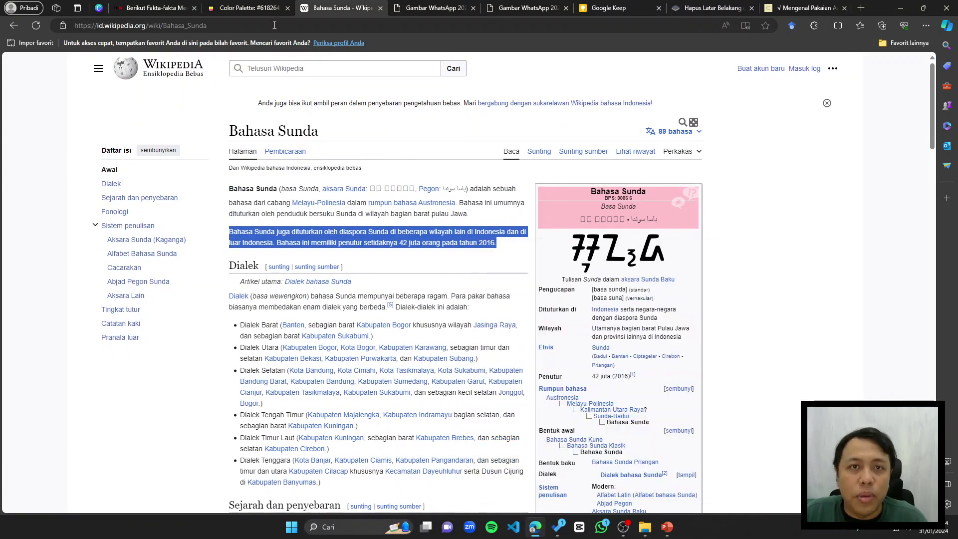
left_click(91, 6)
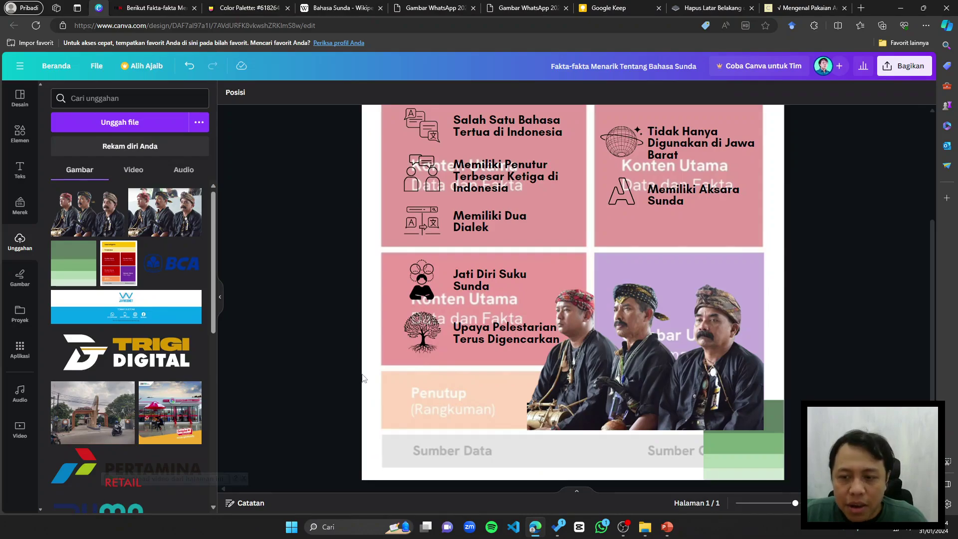
Step: Paste the paragraph unbolded and left-aligned in a narrower box inside the Penutup section
key("ctrl+v")
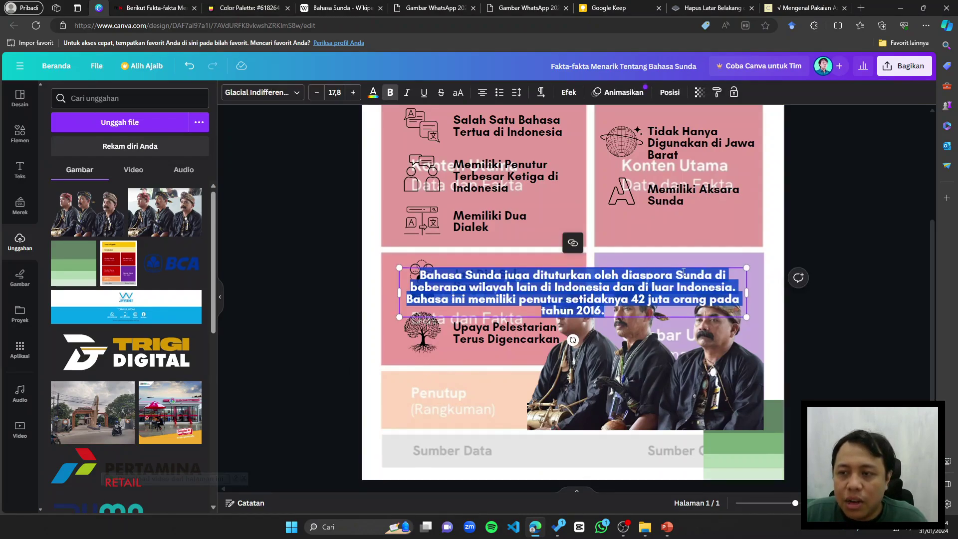
key("ctrl+b")
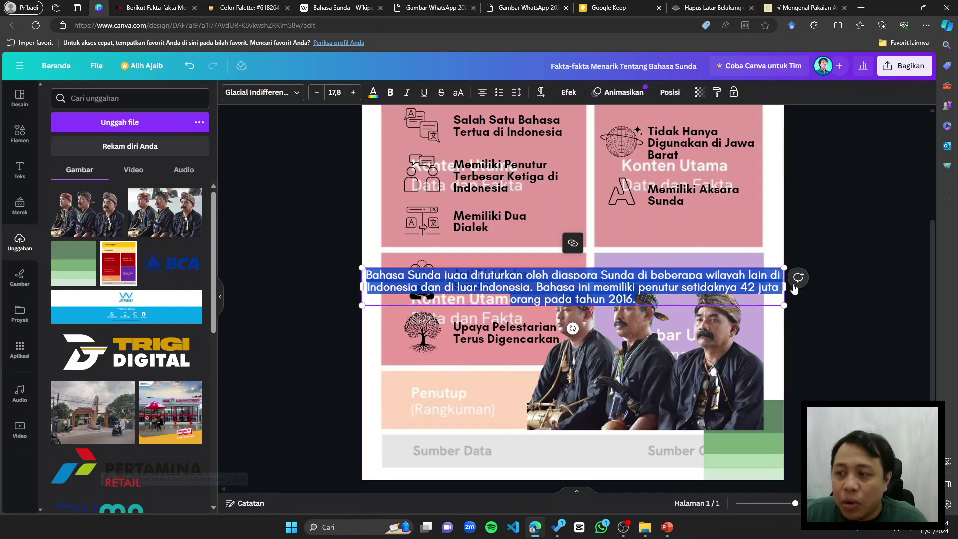
left_click_drag(785, 288, 555, 304)
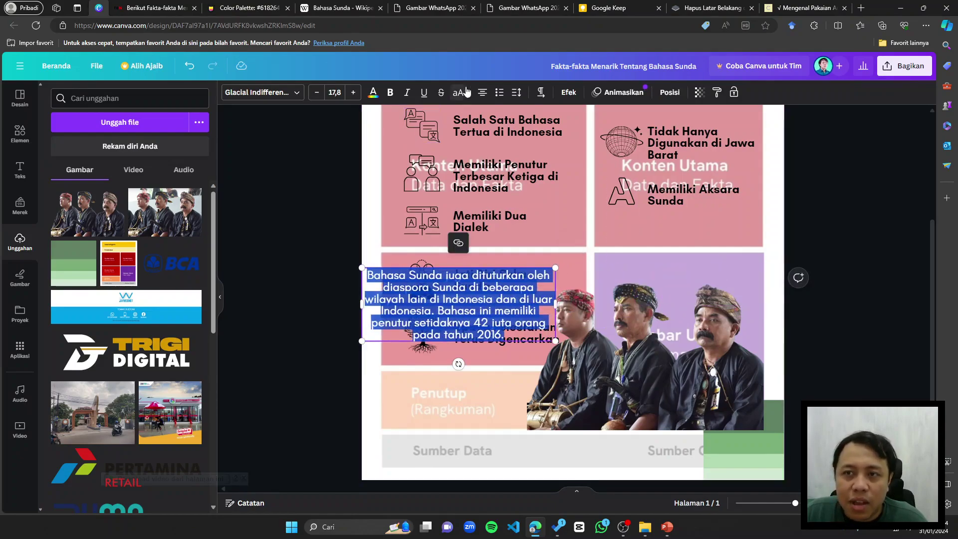
left_click(482, 92)
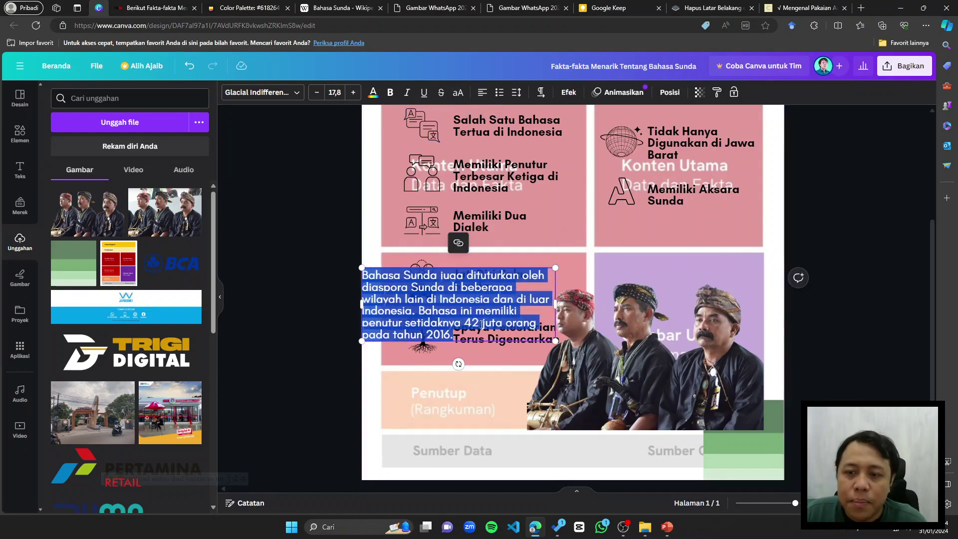
left_click(417, 369)
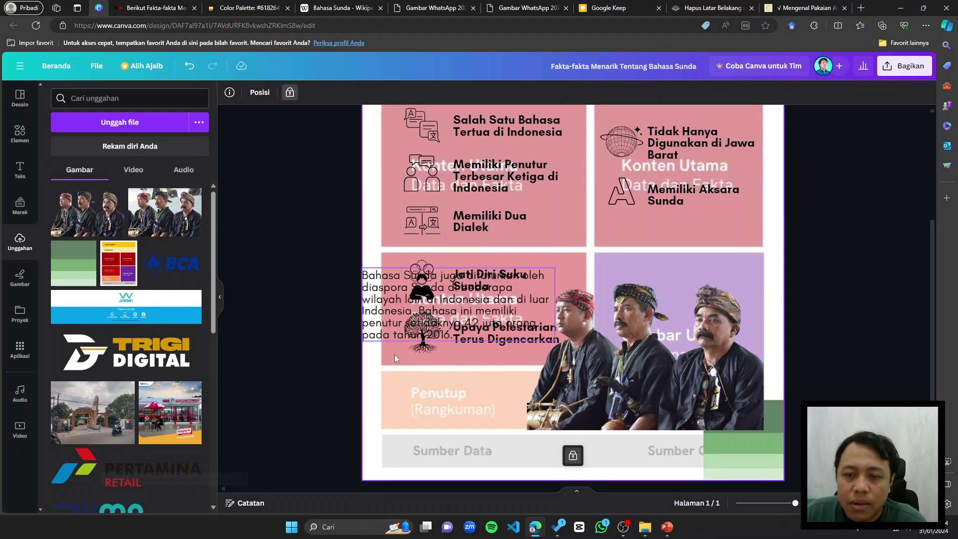
left_click_drag(384, 327, 451, 424)
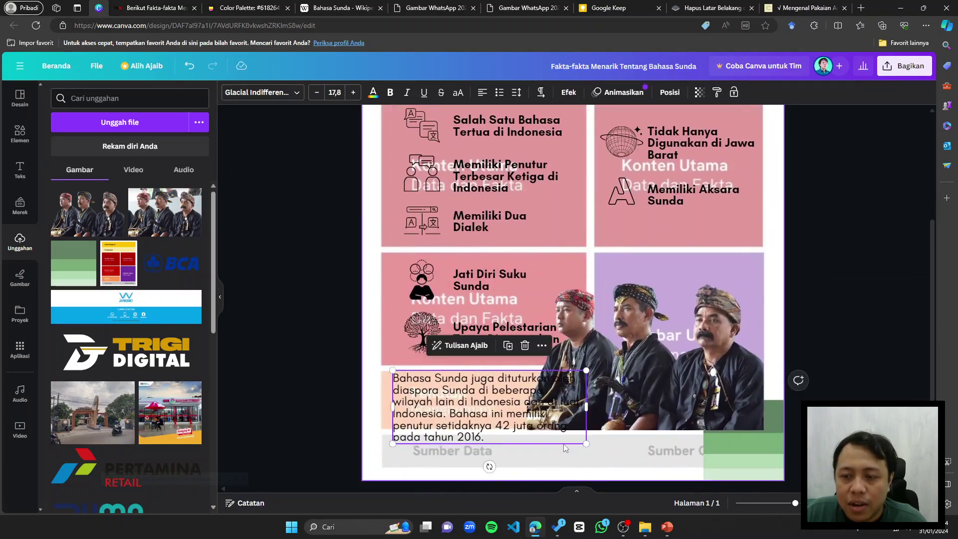
Step: Reduce the paragraph's font size, nudge it lower, and shift the green swatch right
double_click(558, 425)
key("ctrl+shift+comma")
key("ctrl+shift+comma")
key("ctrl+shift+comma")
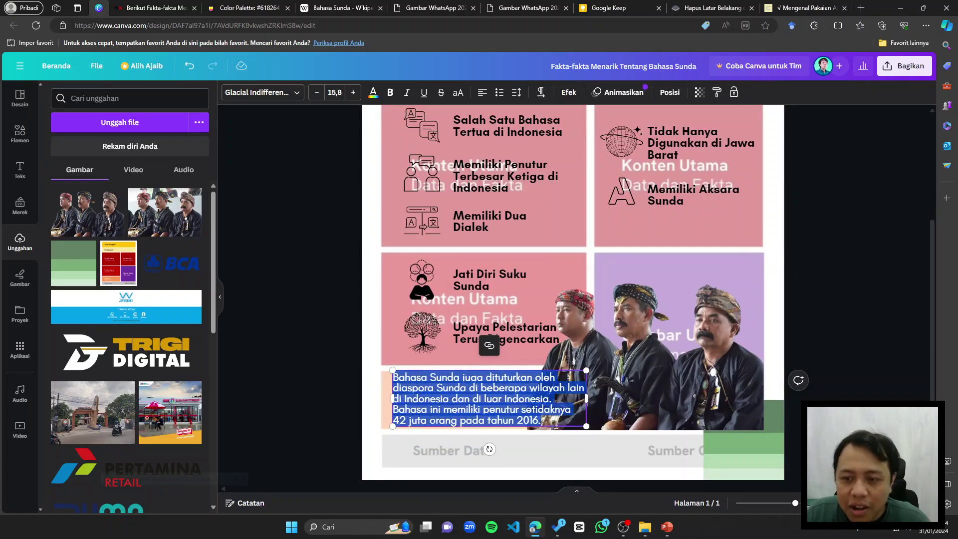
scroll(822, 384, "up", 2)
left_click(822, 381)
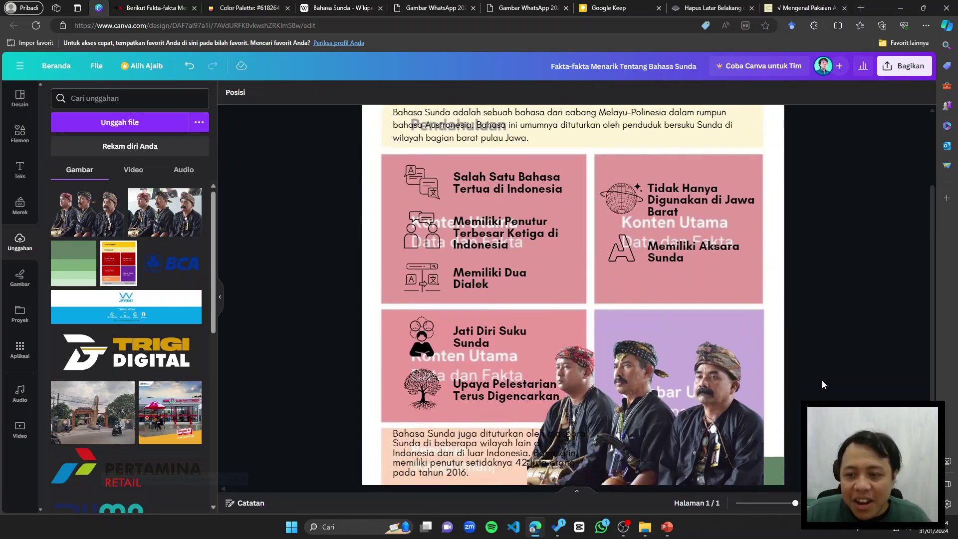
scroll(822, 381, "down", 3)
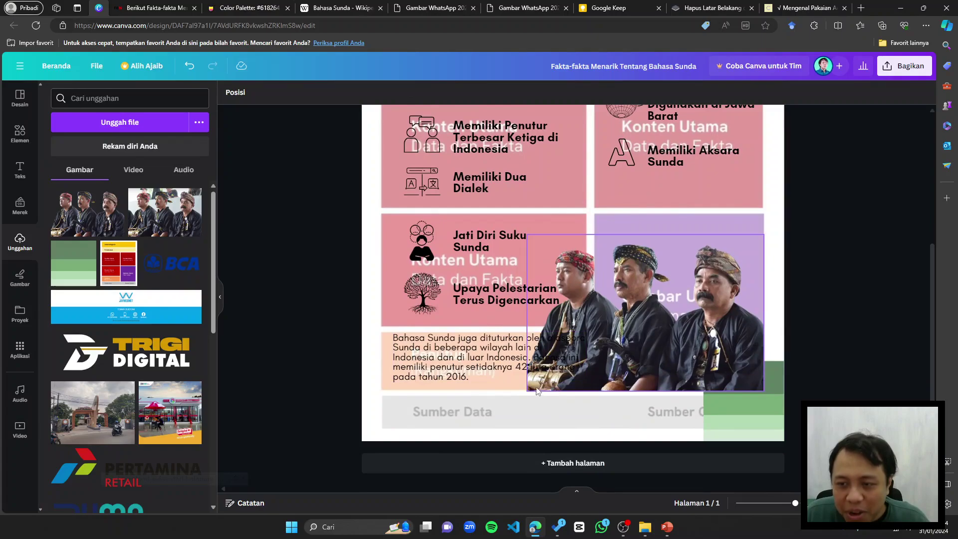
left_click(552, 385)
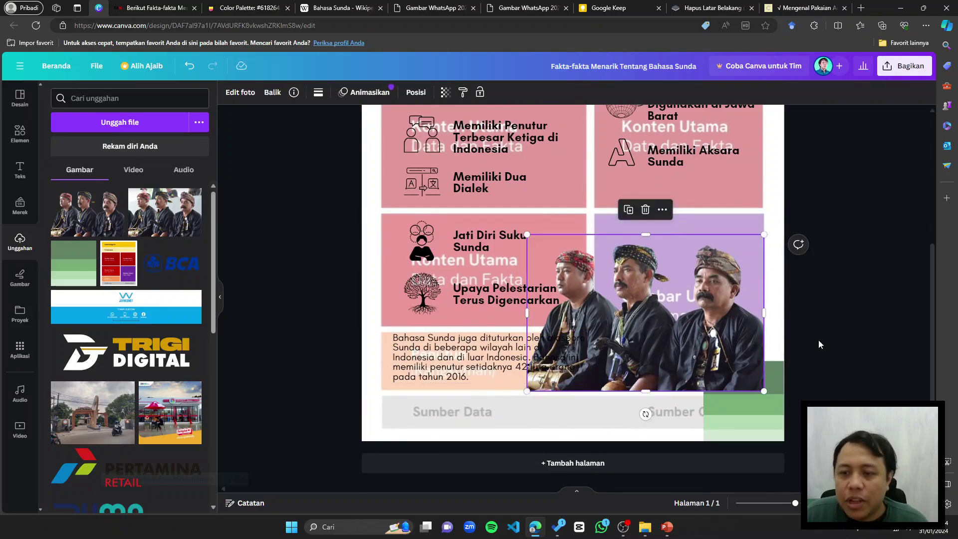
mouse_move(486, 369)
left_mouse_down()
mouse_move(486, 378)
mouse_move(482, 366)
left_mouse_up()
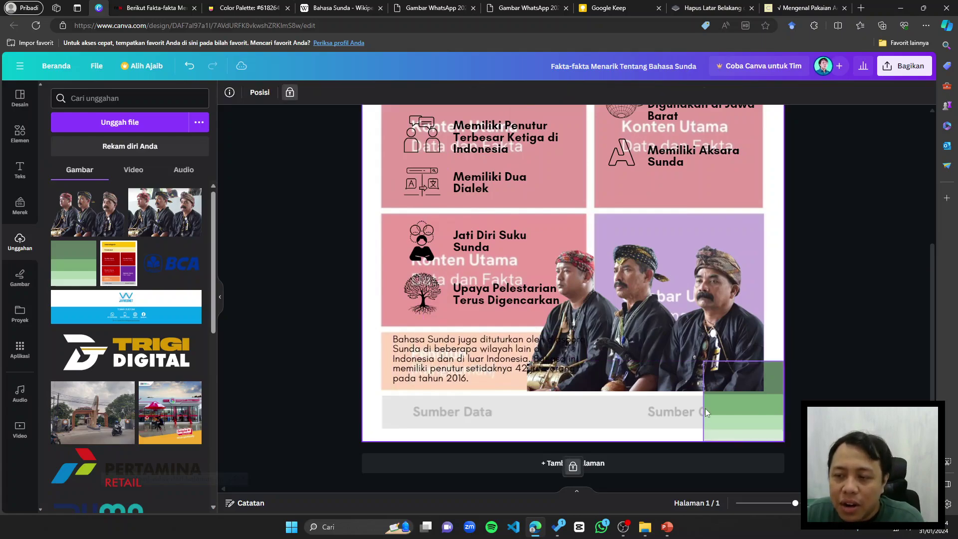
mouse_move(709, 406)
left_mouse_down()
mouse_move(772, 404)
mouse_move(703, 421)
left_mouse_up()
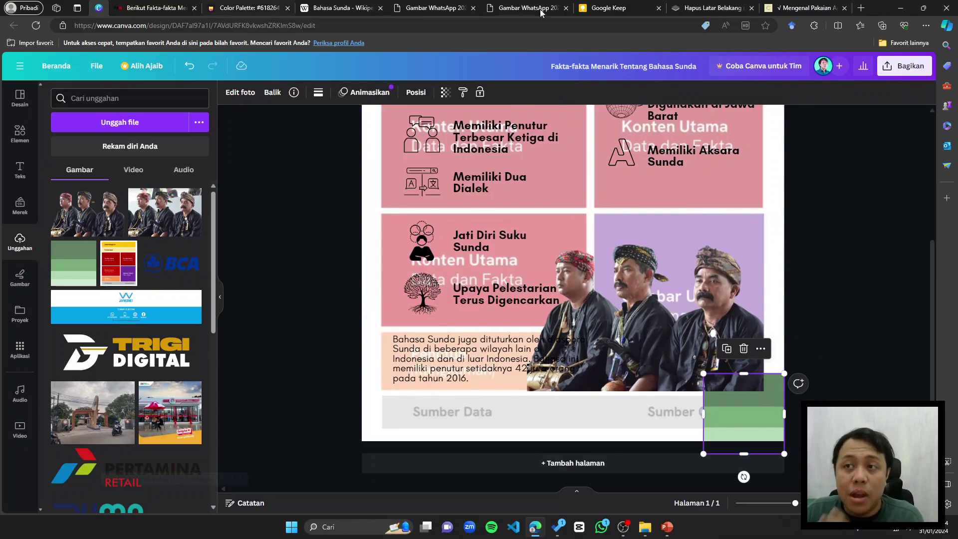
Step: Select the TBNews article's web address, then navigate that tab to the TBNews home page
left_click(142, 10)
left_click(147, 25)
key("ctrl+c")
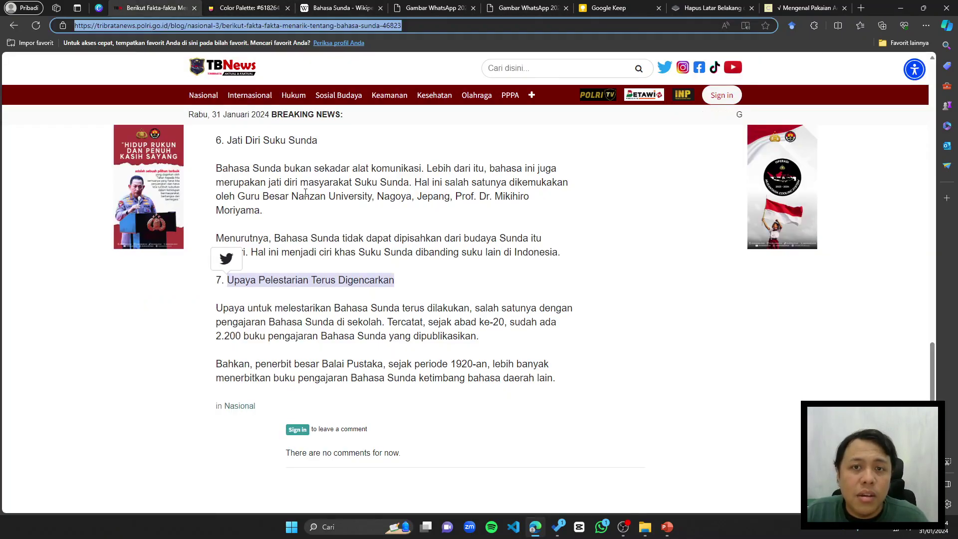
scroll(306, 193, "up", 20)
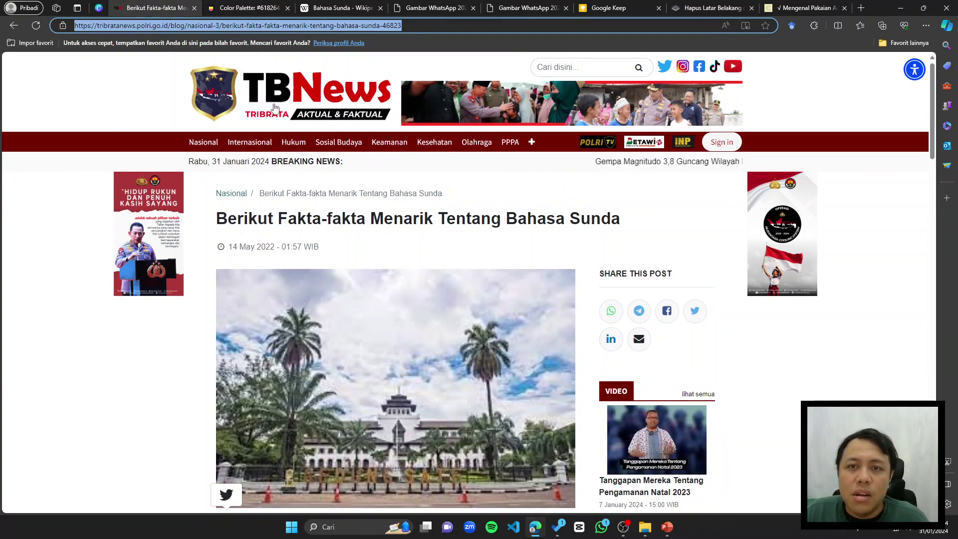
left_click(213, 110)
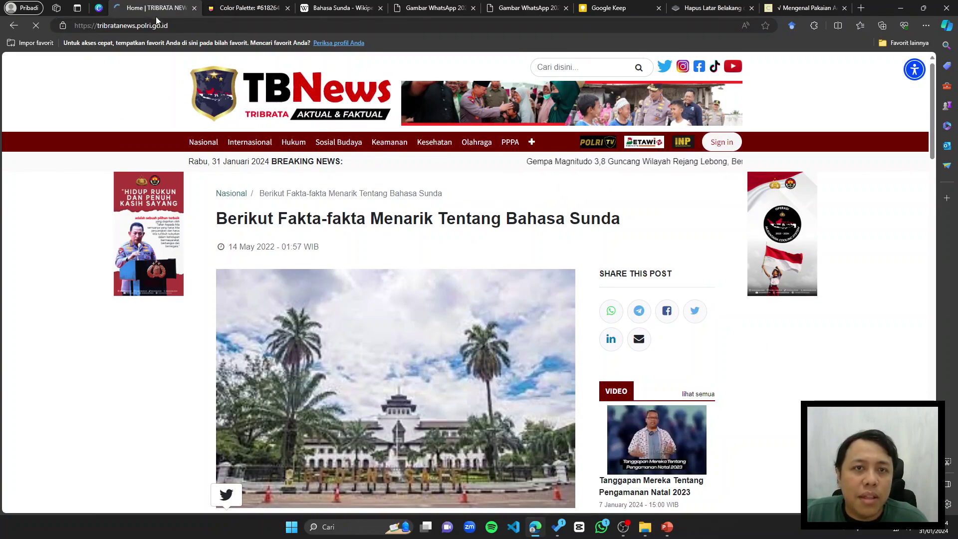
left_click(99, 9)
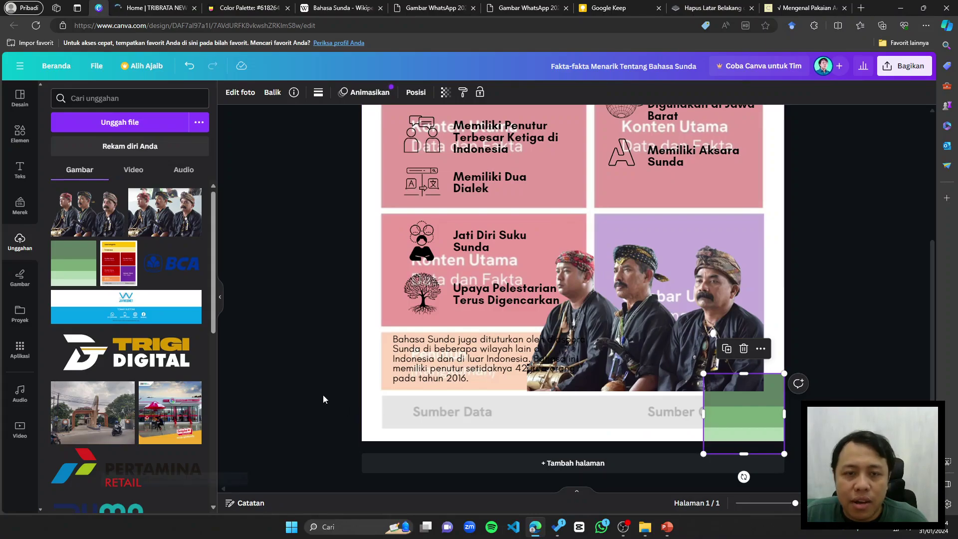
Step: Turn a copied text box into a source note reading 'Tribrata News' with the article URL below
left_click(20, 169)
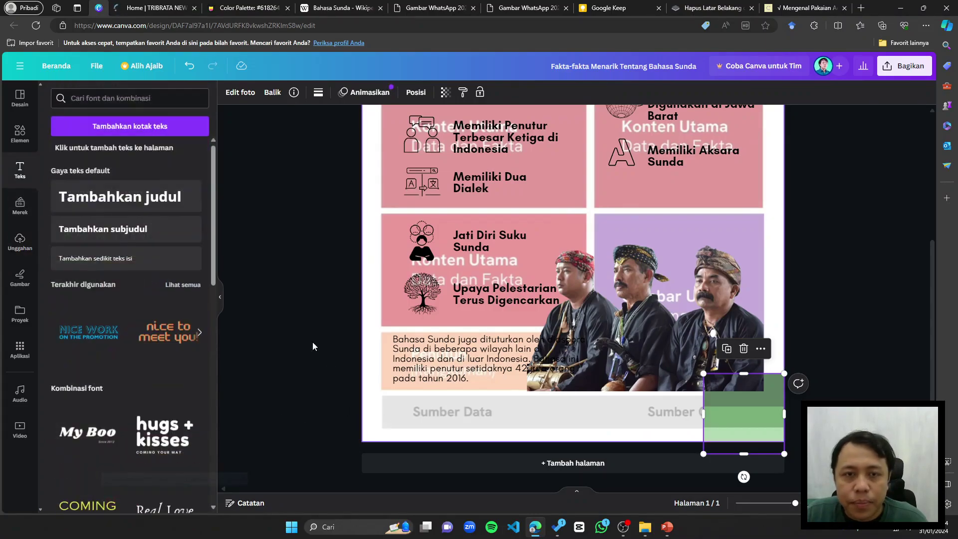
left_click_drag(454, 377, 454, 429)
double_click(454, 429)
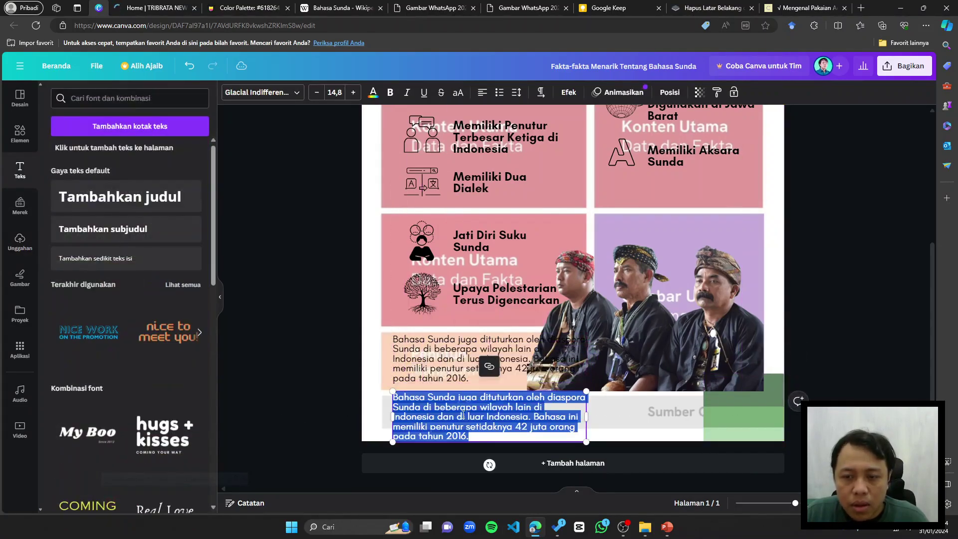
type("Tribrata News")
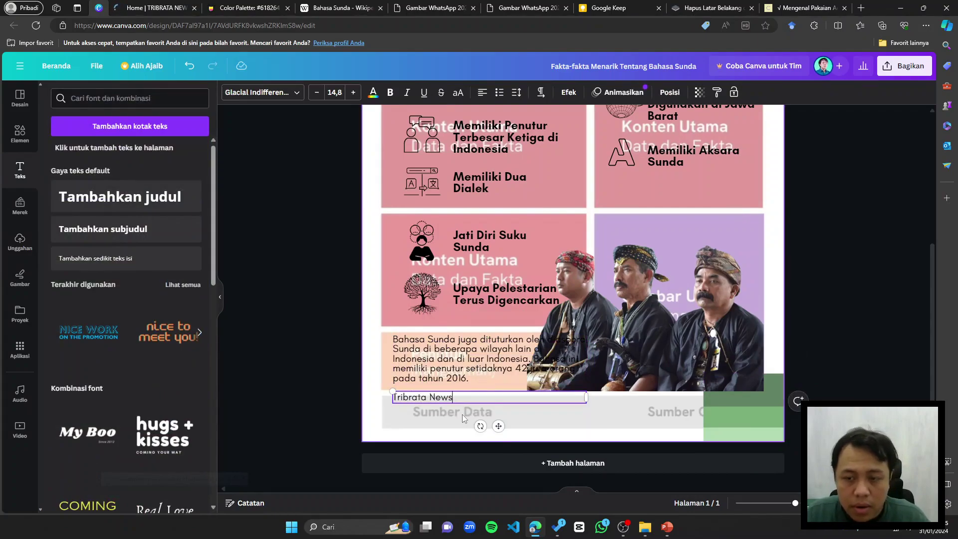
key("Return")
key("ctrl+v")
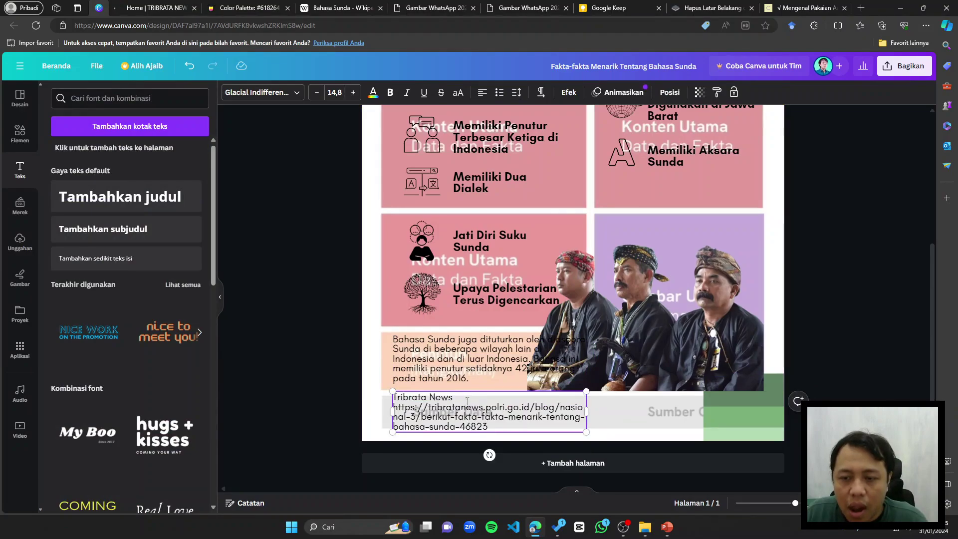
Step: Enlarge the Tribrata News heading, shrink the URL text, and position the source box
left_click_drag(467, 400, 447, 397)
left_click(454, 398)
key("ctrl+z")
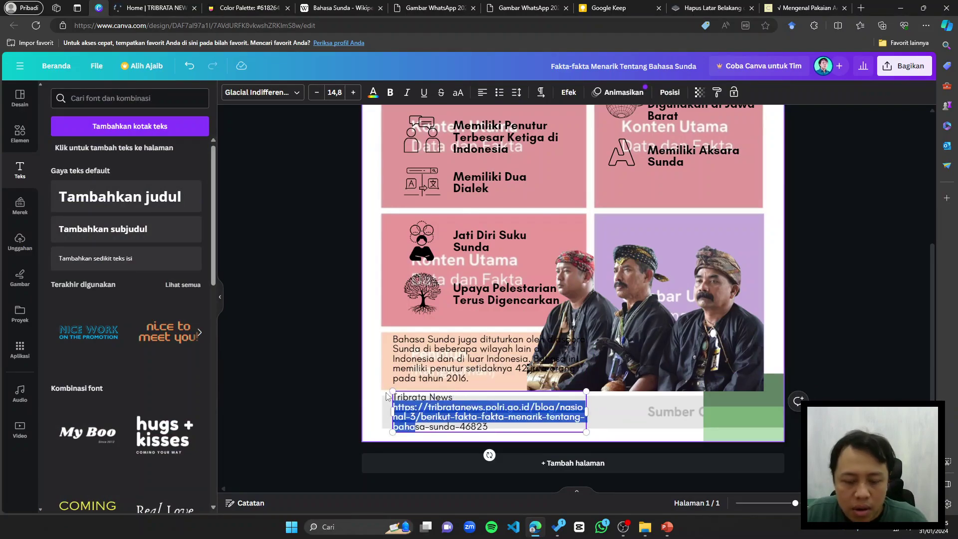
left_click(462, 406)
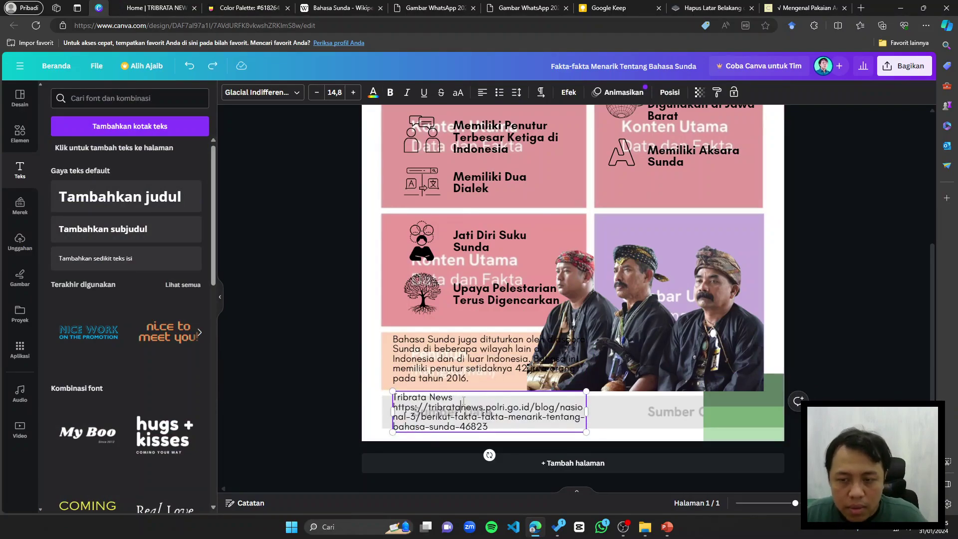
triple_click(463, 400)
key("ctrl+shift+period")
key("ctrl+shift+period")
key("ctrl+shift+period")
key("ctrl+shift+period")
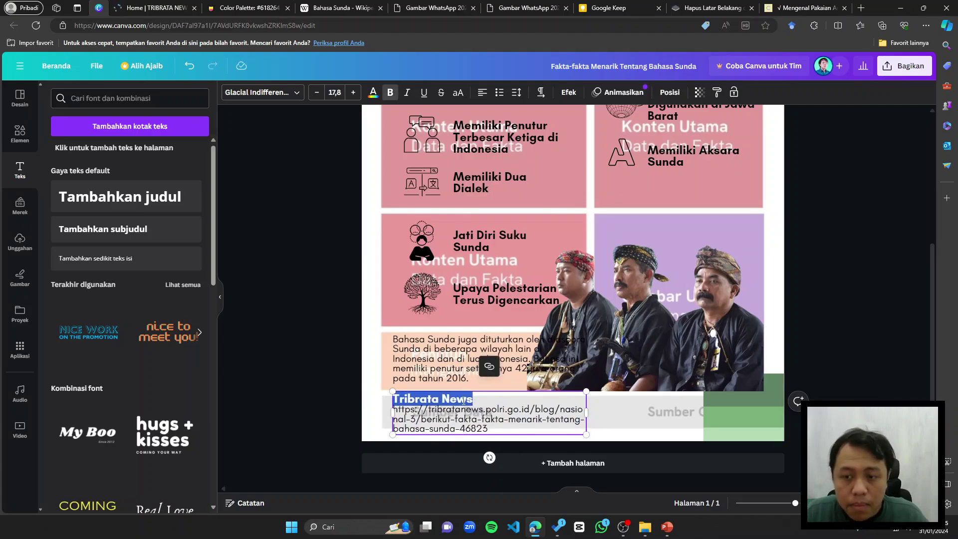
key("ctrl+a")
key("ctrl+c")
key("ctrl+shift+comma")
key("ctrl+shift+comma")
key("ctrl+shift+comma")
key("ctrl+shift+comma")
key("ctrl+shift+comma")
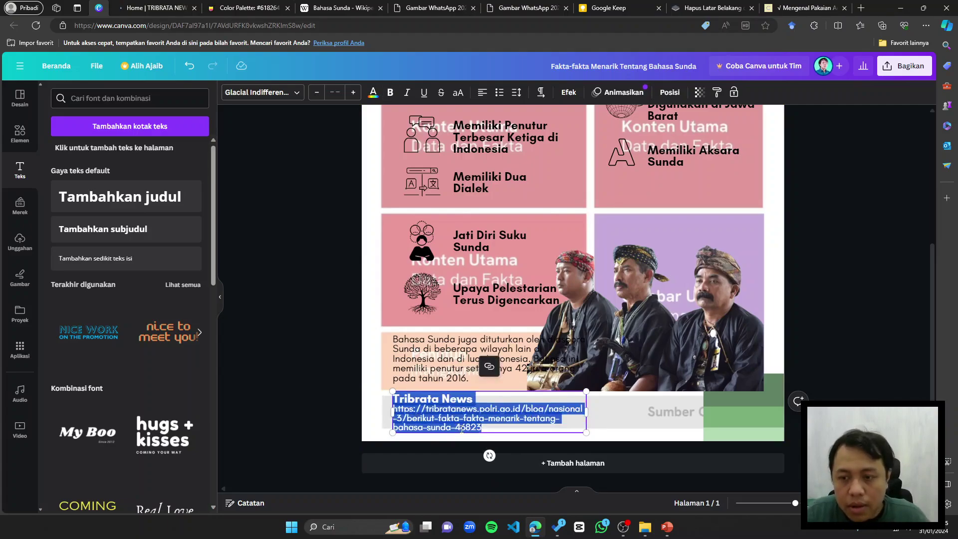
key("ctrl+shift+period")
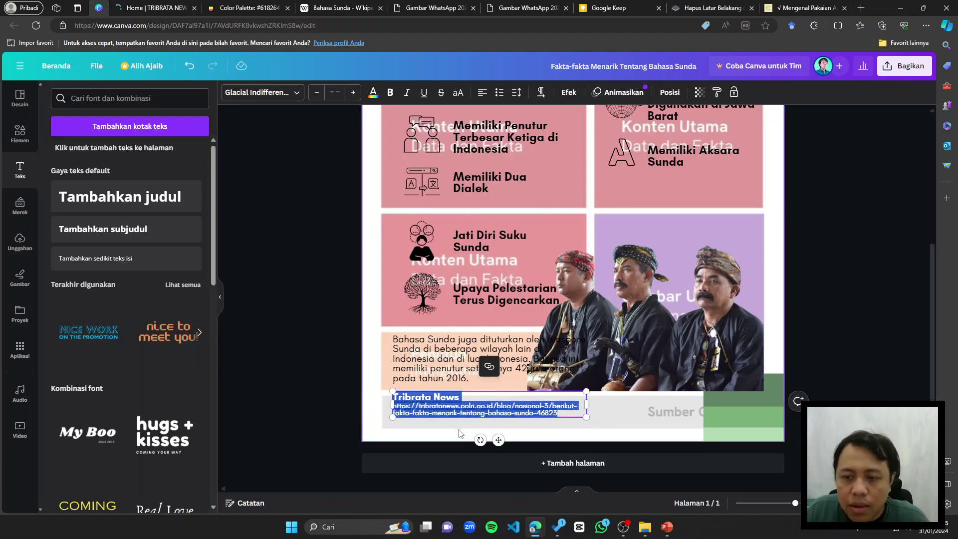
left_click_drag(457, 411, 457, 420)
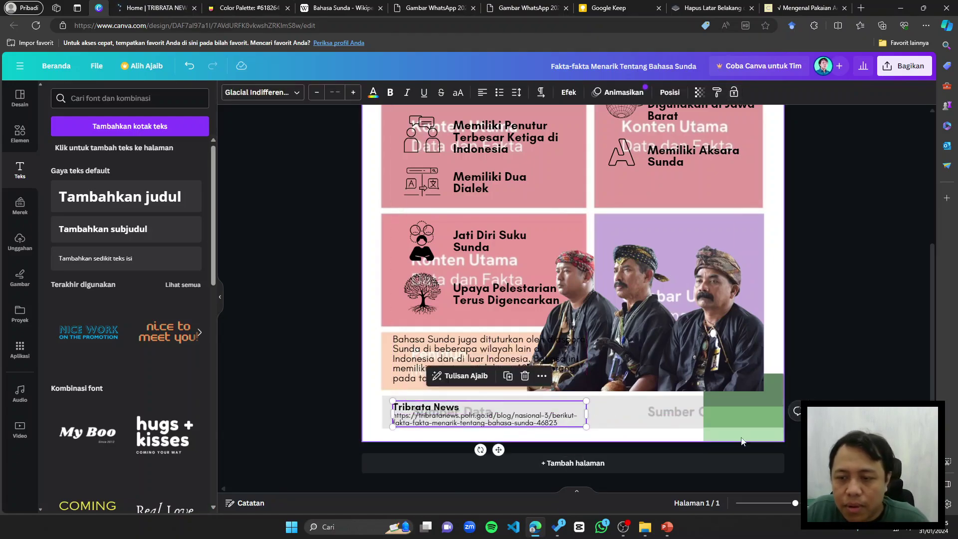
key("Tab")
left_click_drag(453, 417, 454, 412)
Step: Tuck the green block under the photo and select the cundamani clothing article's address
left_click_drag(735, 410, 655, 370)
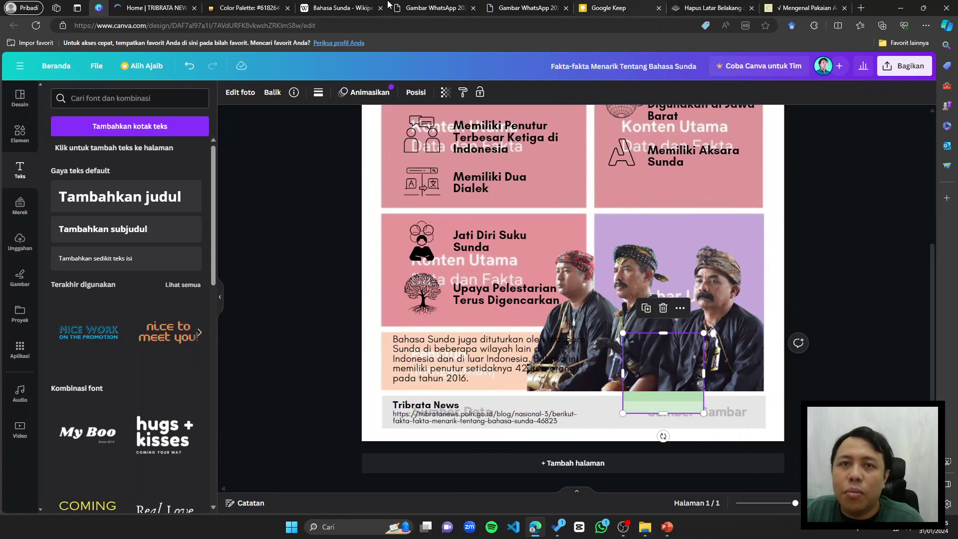
left_click(148, 6)
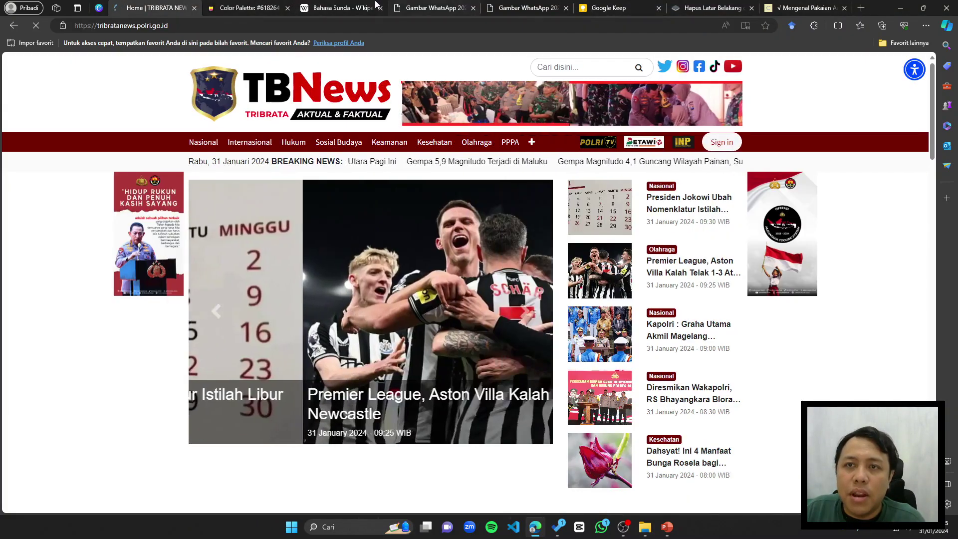
left_click(526, 7)
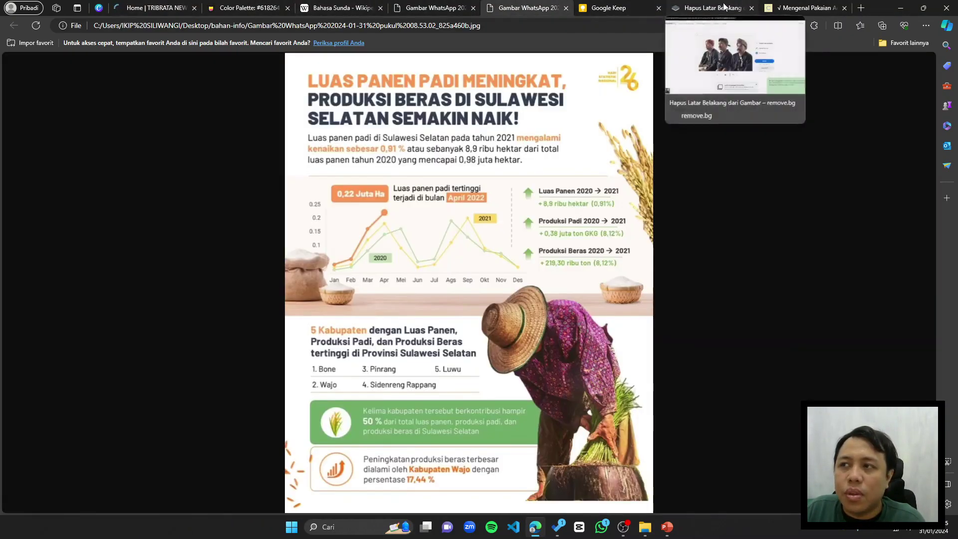
left_click(805, 7)
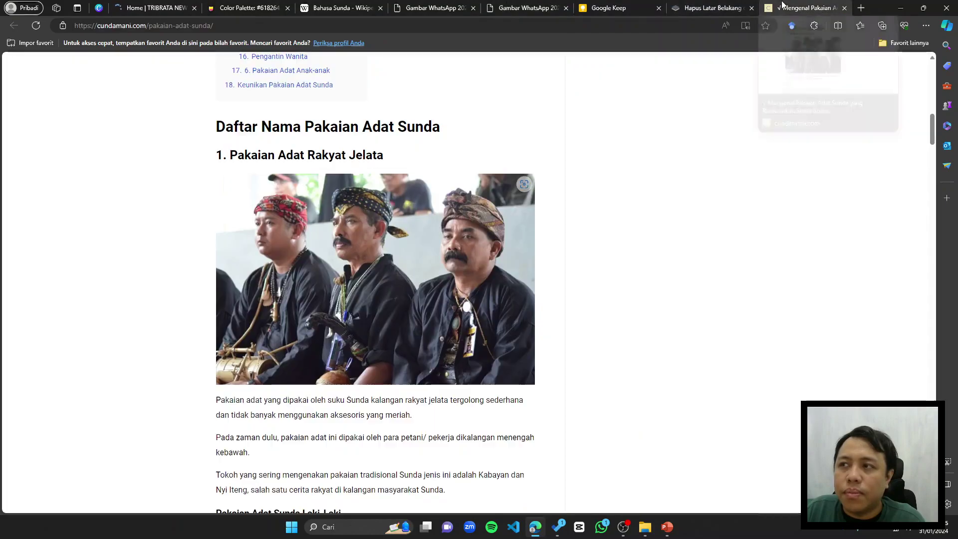
left_click(228, 25)
left_click(97, 12)
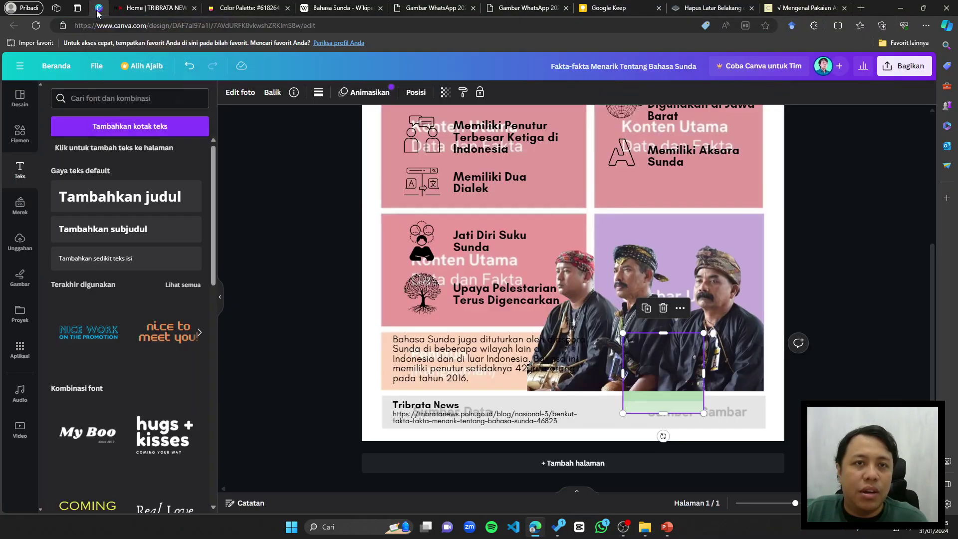
Step: Undo the accidental change and paste a copy of the Tribrata News source box
left_click(628, 436)
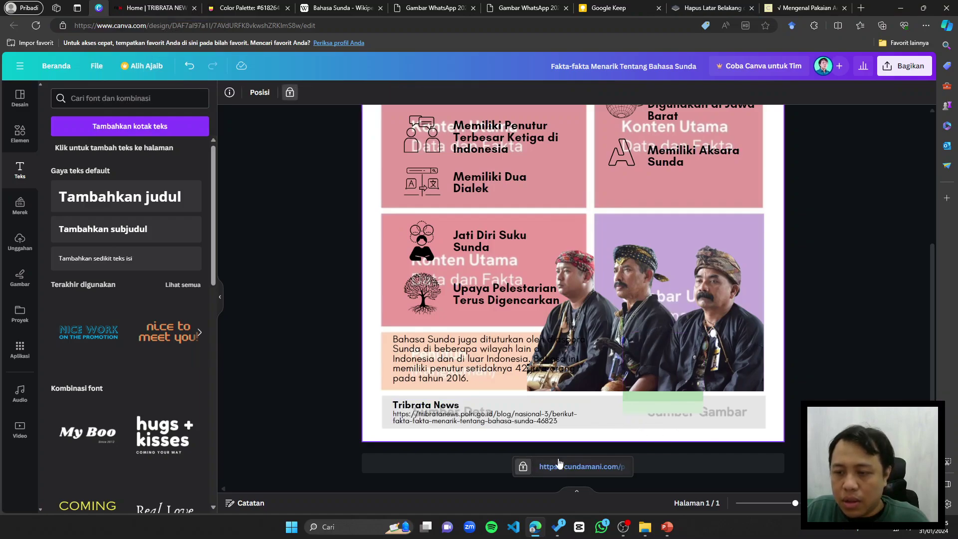
key("ctrl+z")
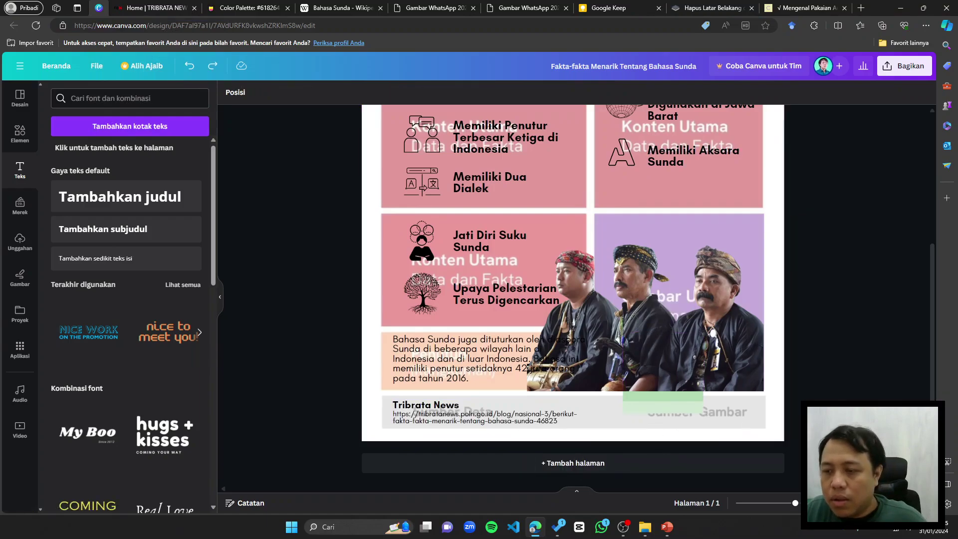
type("Tribrata News https://tribratanews.polri.go.id/blog/nasional-3/berikut- fakta-fakta-menarik-tentang-bahasa-sunda-46823")
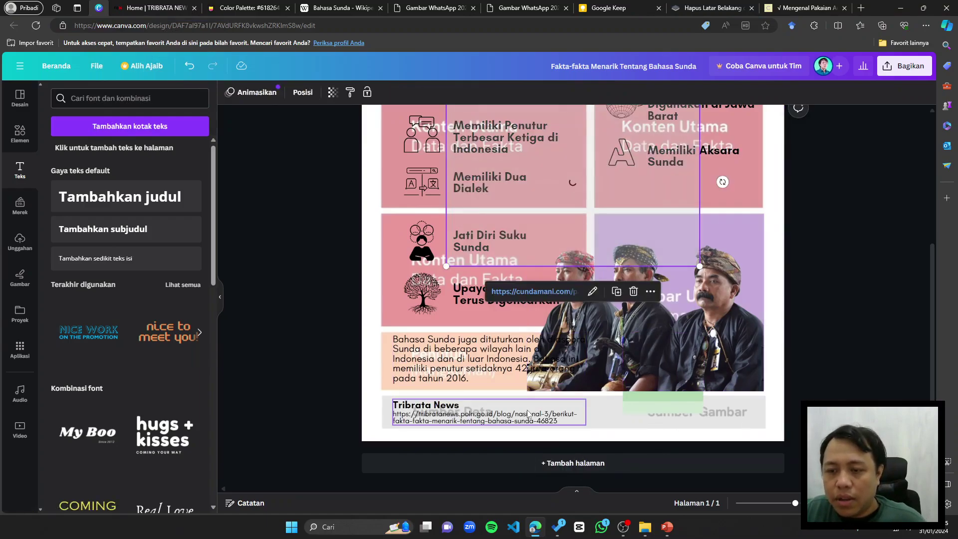
Step: Move the source copy to the lower right and retitle it 'Gambar: cundamani.com'
left_click_drag(617, 415, 763, 412)
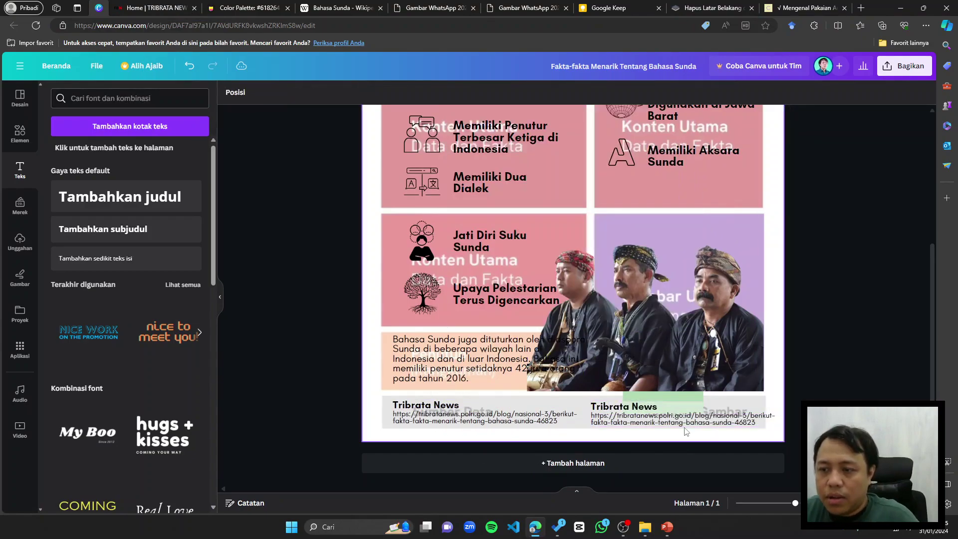
double_click(644, 407)
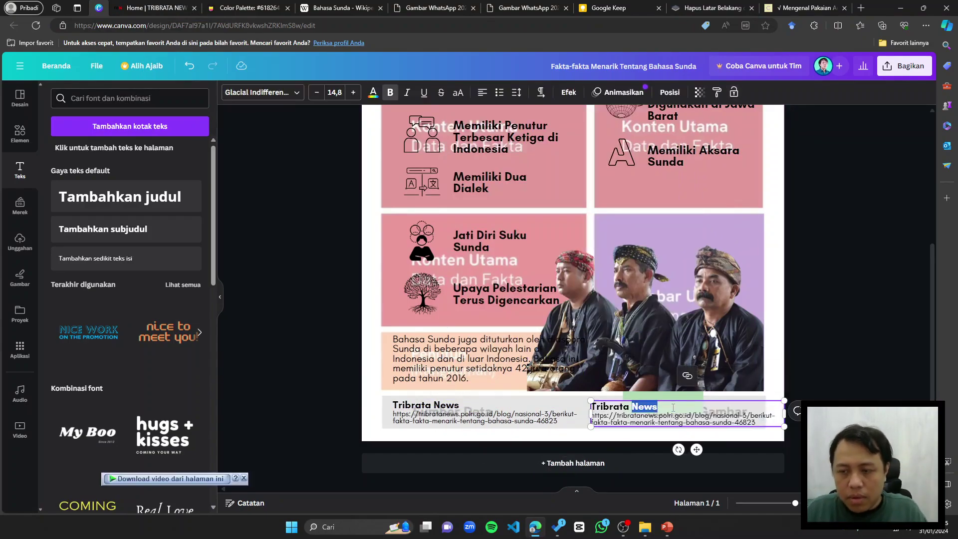
type("Gambar: cundamani")
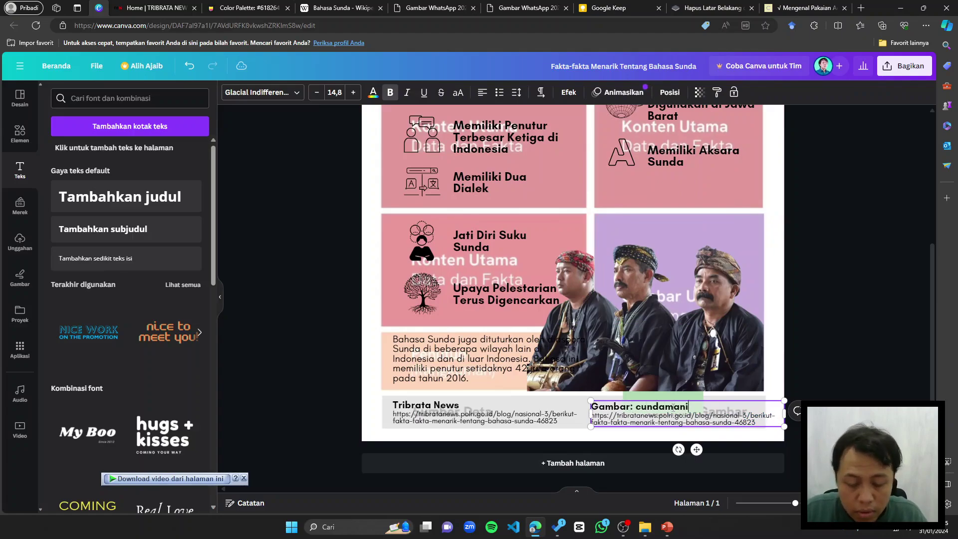
type(".com")
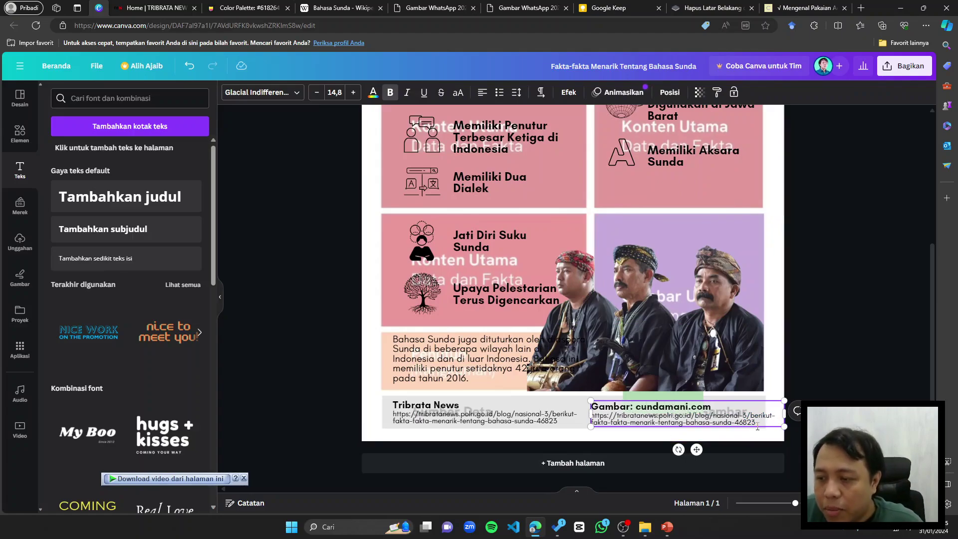
left_click_drag(756, 422, 578, 414)
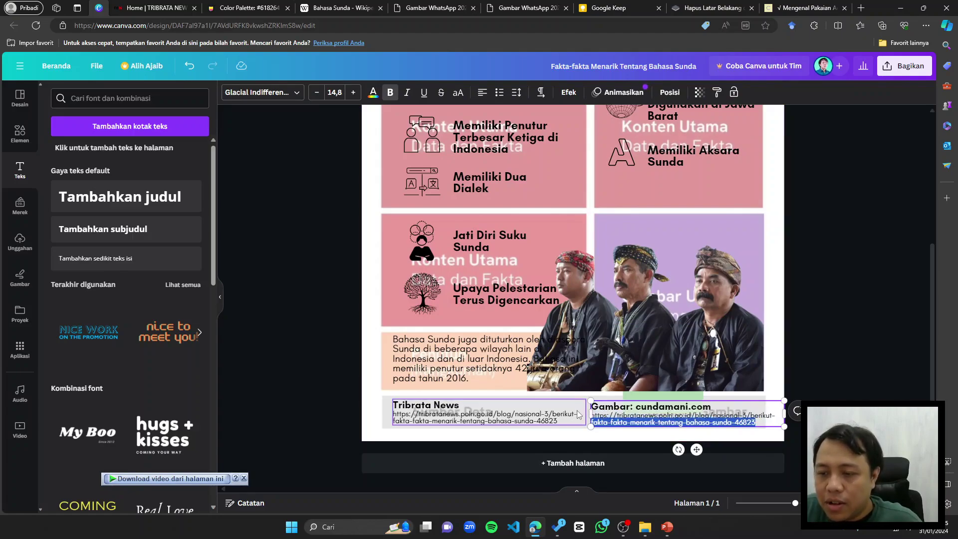
key("ctrl+v")
key("ctrl+z")
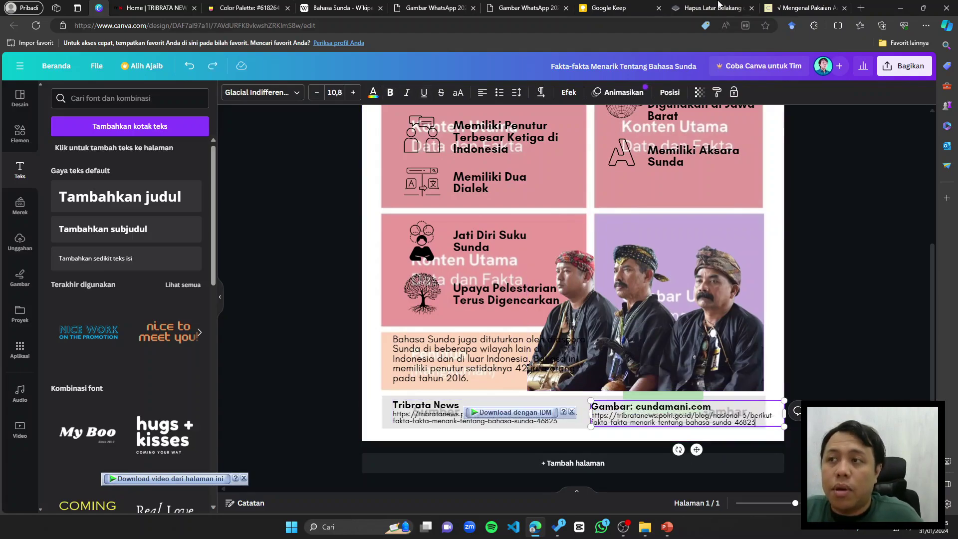
left_click(818, 7)
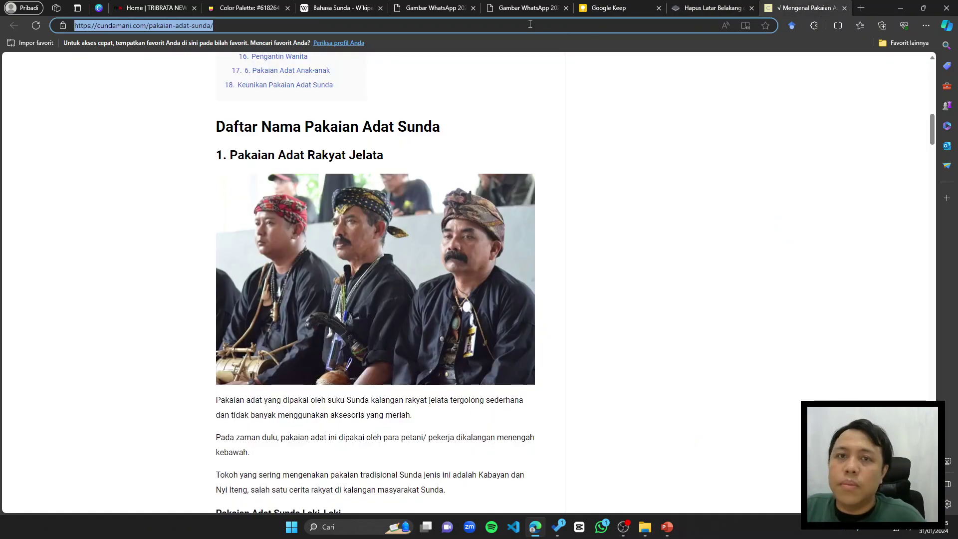
left_click(100, 7)
Step: Copy the cundamani article's address and paste it over the caption's old URL
double_click(726, 416)
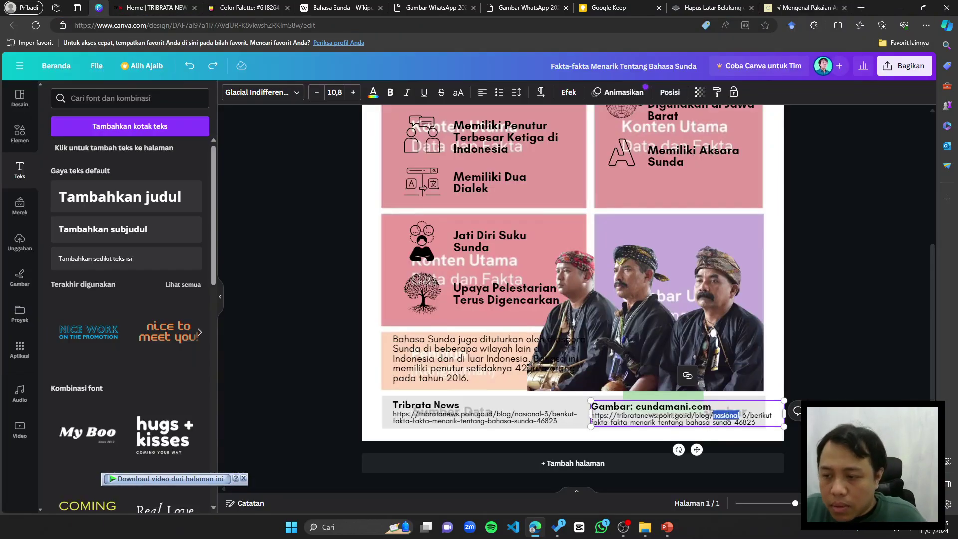
left_click_drag(757, 422, 671, 414)
left_click(590, 422)
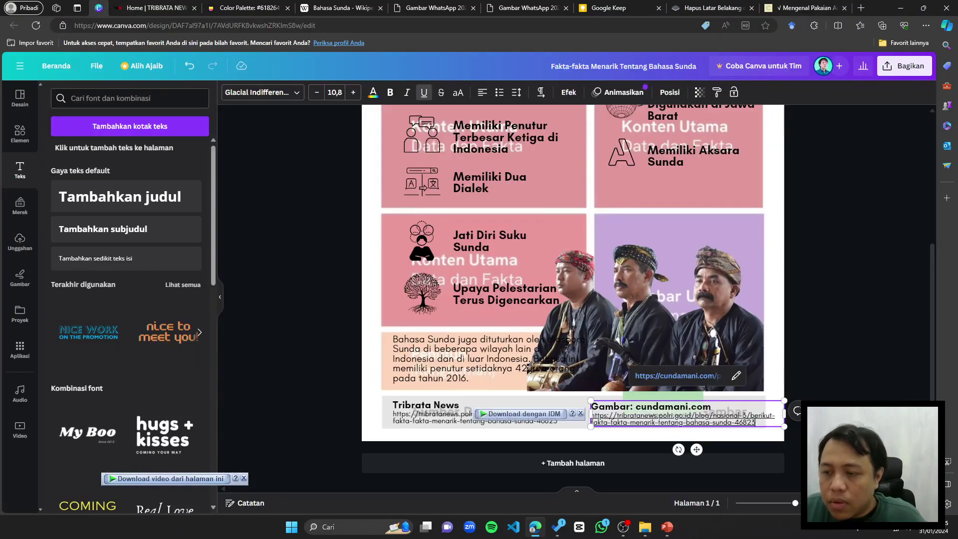
left_click(803, 7)
right_click(149, 25)
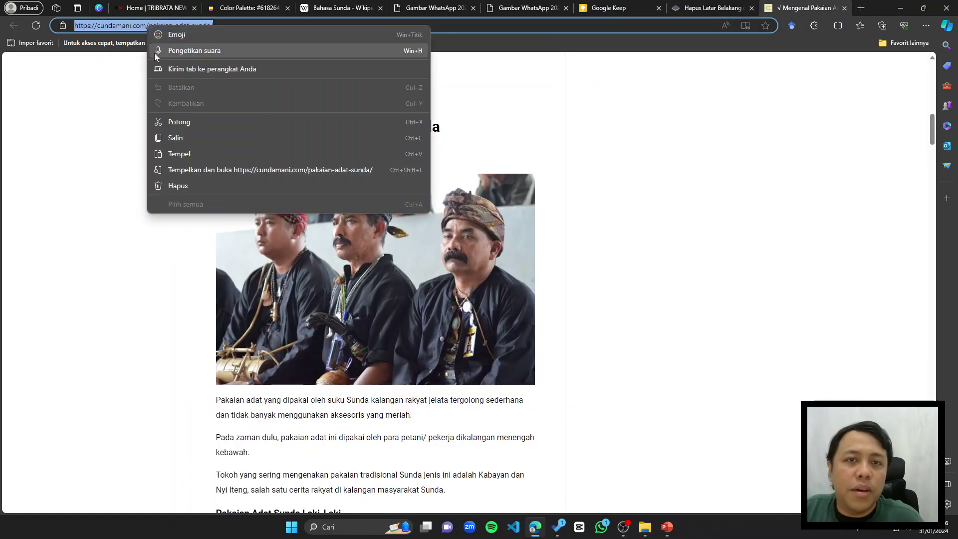
left_click(172, 138)
left_click(110, 5)
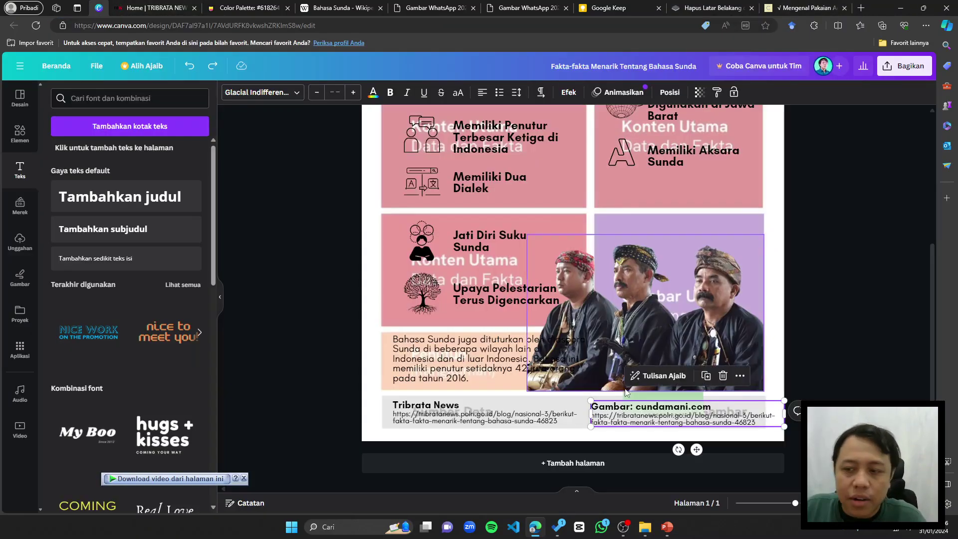
left_click_drag(759, 425, 591, 414)
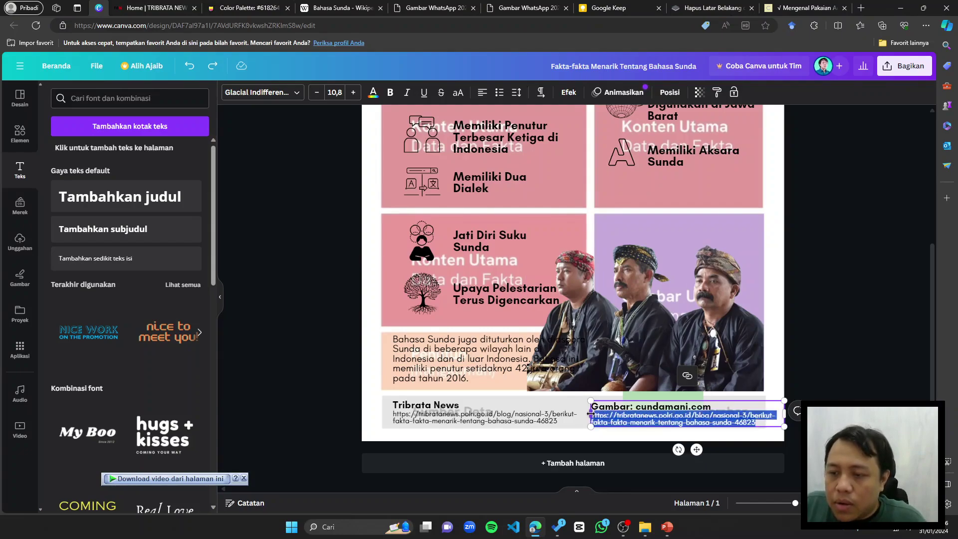
key("ctrl+v")
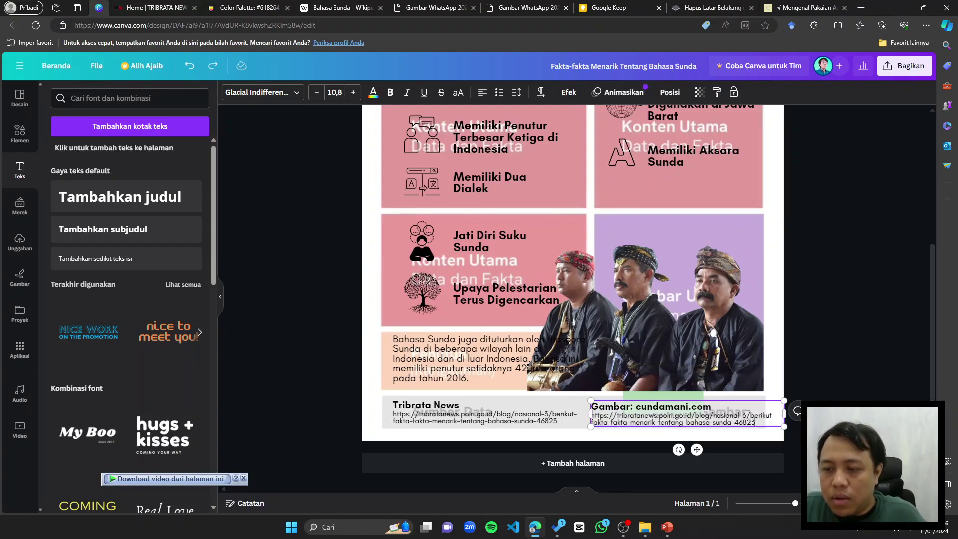
Step: Recopy the cundamani address and insert it over the caption URL from clipboard history
left_click(831, 5)
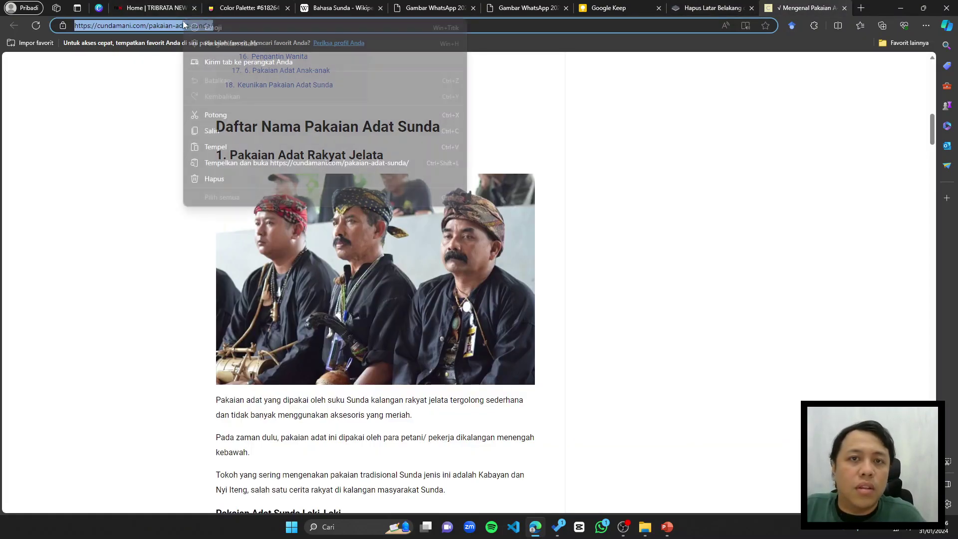
right_click(166, 20)
left_click(435, 23)
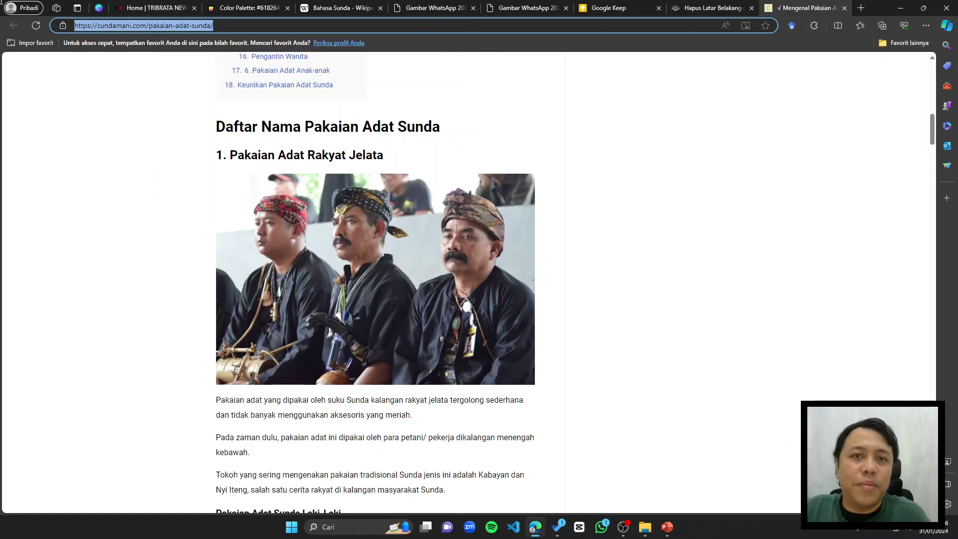
right_click(143, 29)
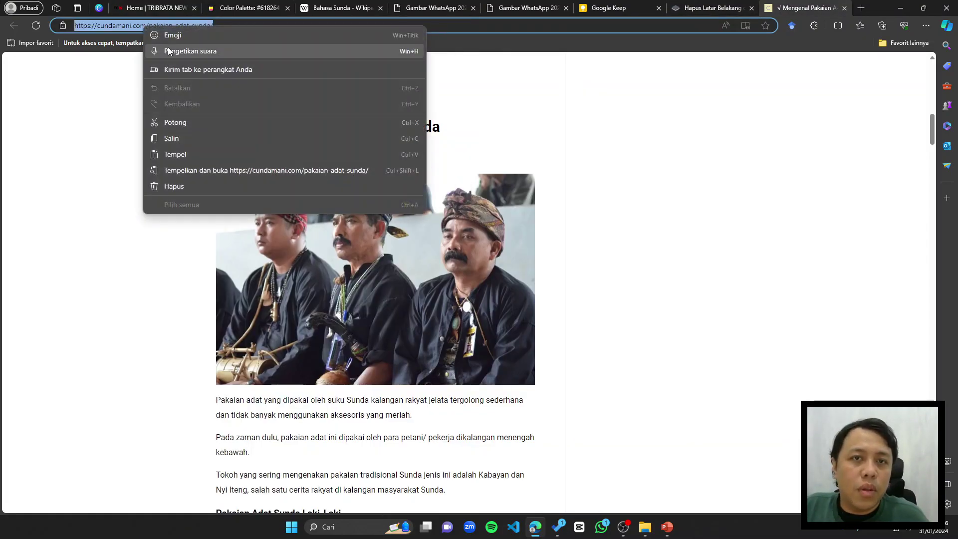
left_click(164, 137)
left_click(100, 8)
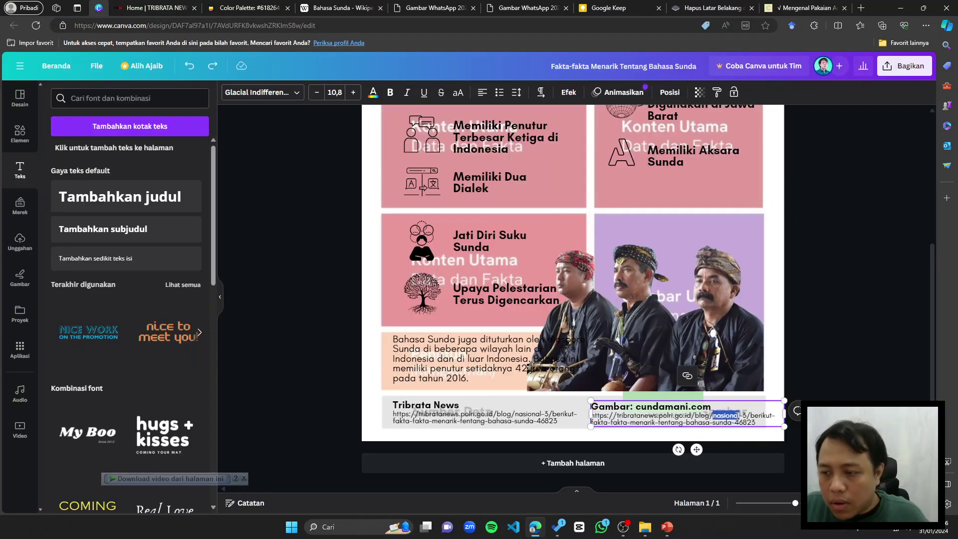
left_click_drag(756, 423, 573, 411)
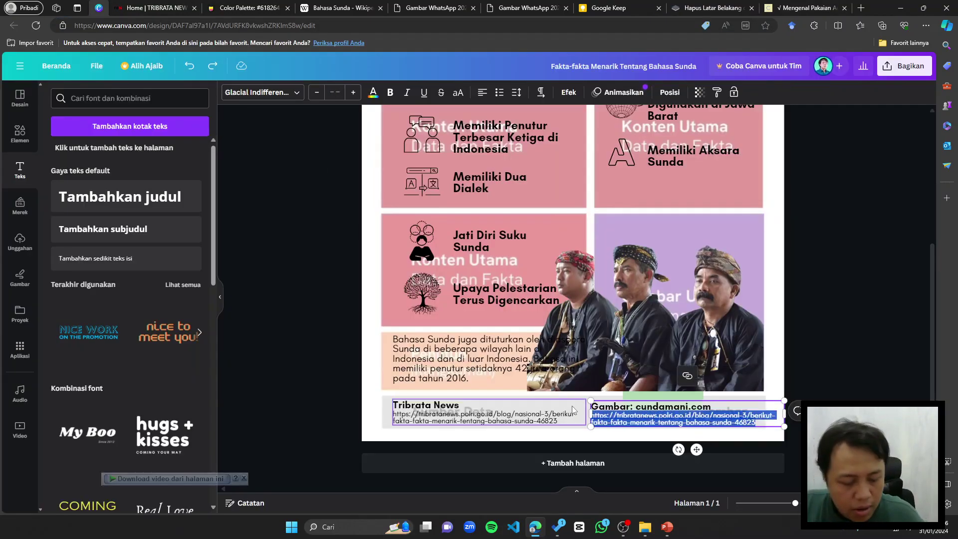
key("super+v")
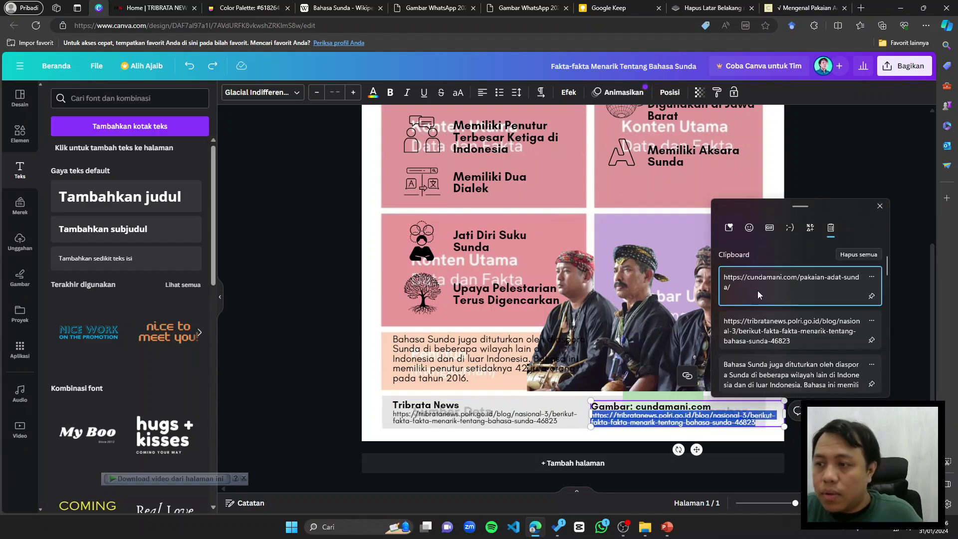
left_click(757, 291)
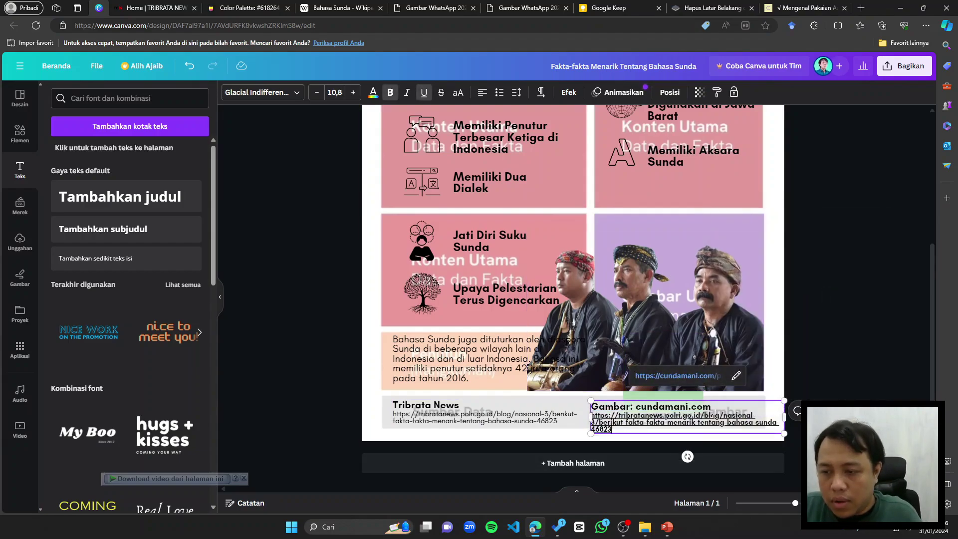
key("BackSpace")
key("BackSpace")
key("BackSpace")
key("BackSpace")
key("BackSpace")
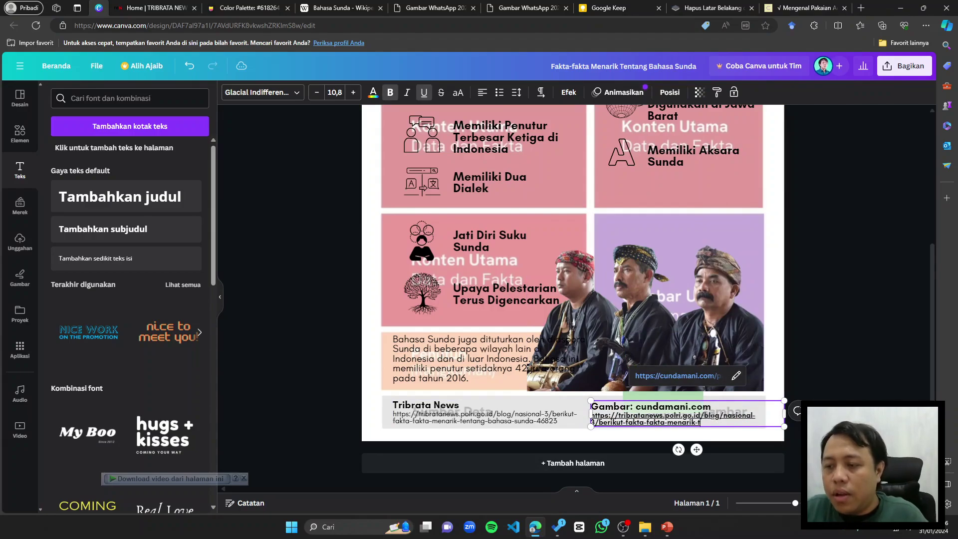
left_click_drag(709, 420, 604, 408)
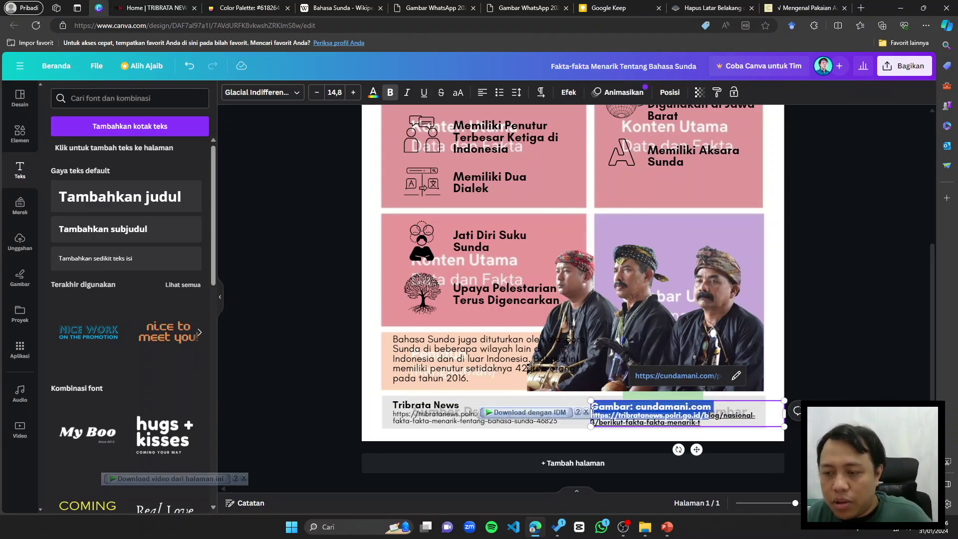
key("Right")
key("shift+ctrl+End")
key("Delete")
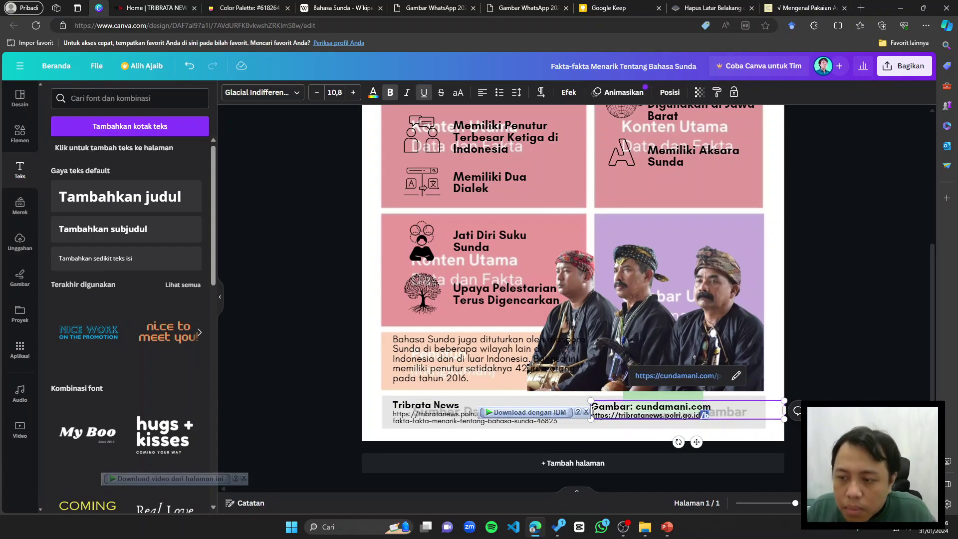
key("shift+Home")
key("BackSpace")
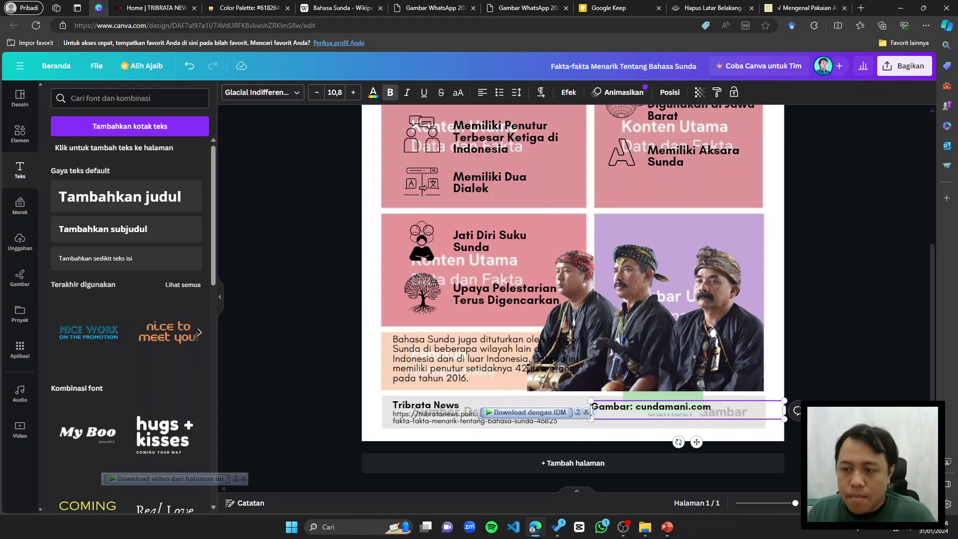
key("super+v")
left_click(617, 303)
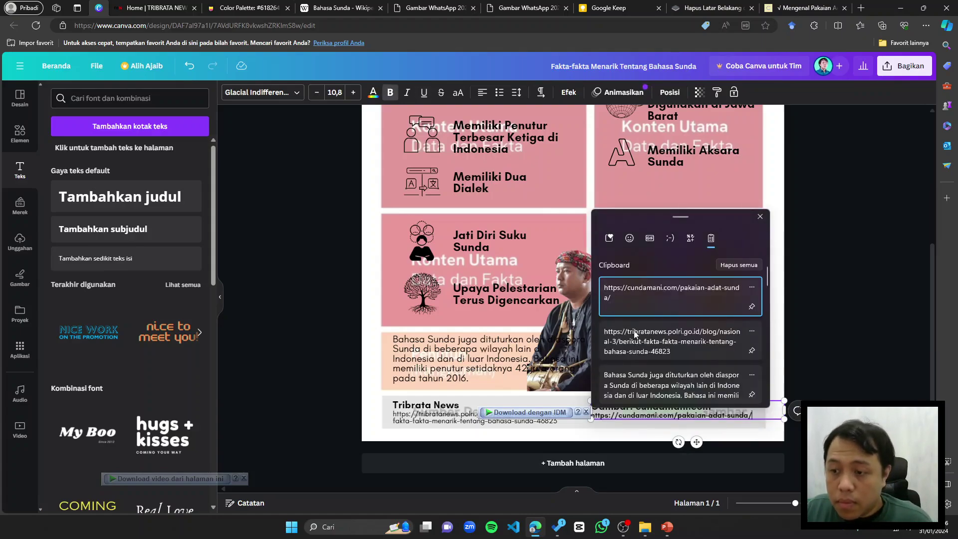
key("Escape")
Step: Reposition the 'Gambar: cundamani.com' caption box within the footer
mouse_move(688, 405)
left_mouse_down()
mouse_move(671, 401)
mouse_move(687, 405)
left_mouse_up()
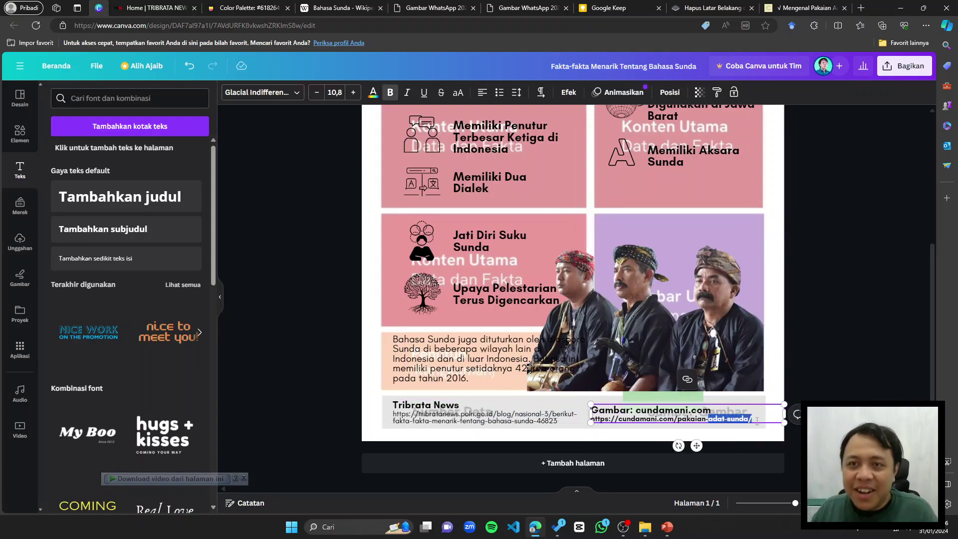
key("ctrl+a")
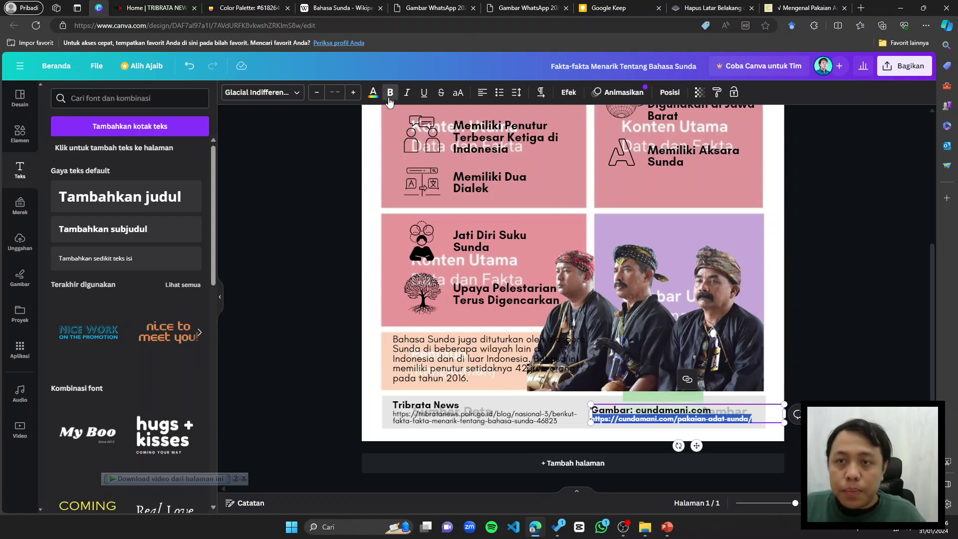
left_click(649, 349)
left_click_drag(673, 409, 353, 293)
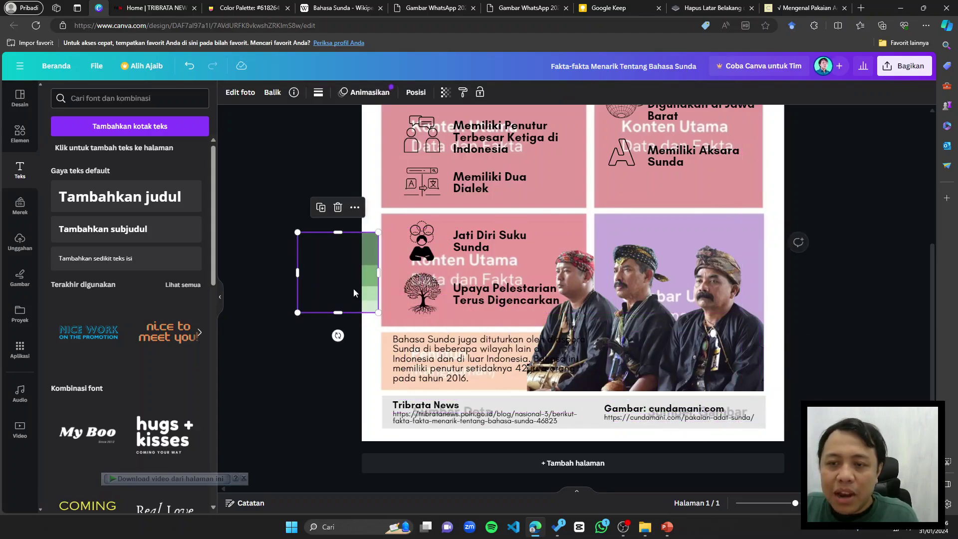
Step: Shrink the speakers paragraph box and the three-men photo slightly
left_click(432, 344)
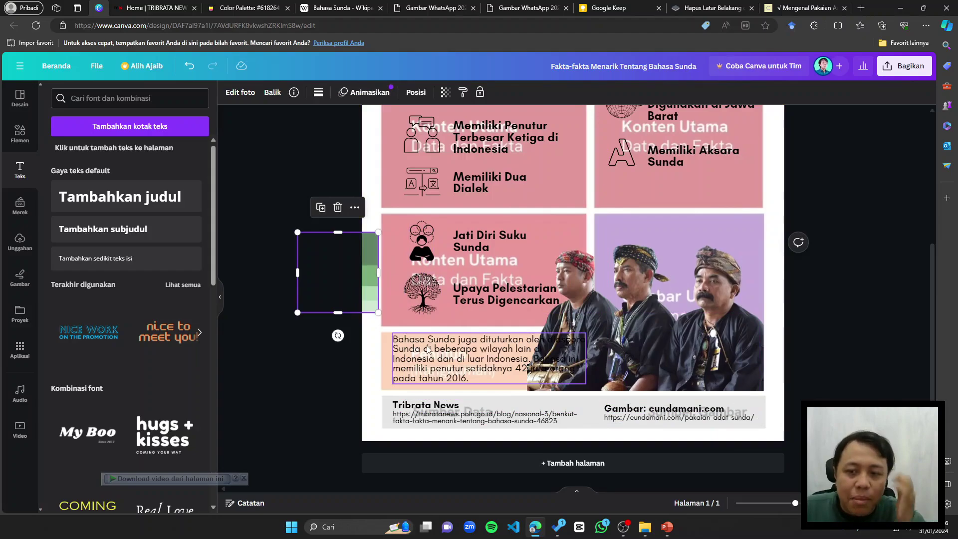
left_click_drag(587, 333, 559, 340)
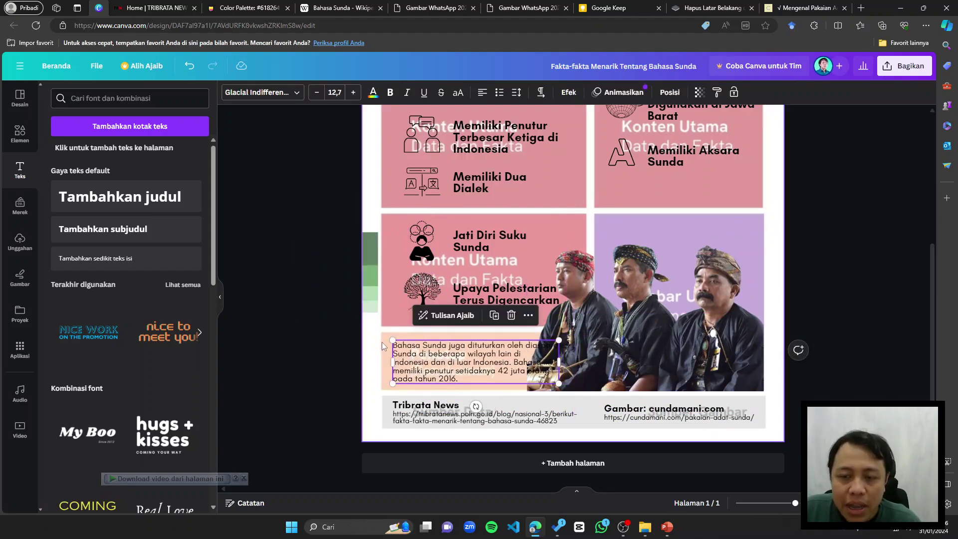
scroll(502, 284, "up", 3)
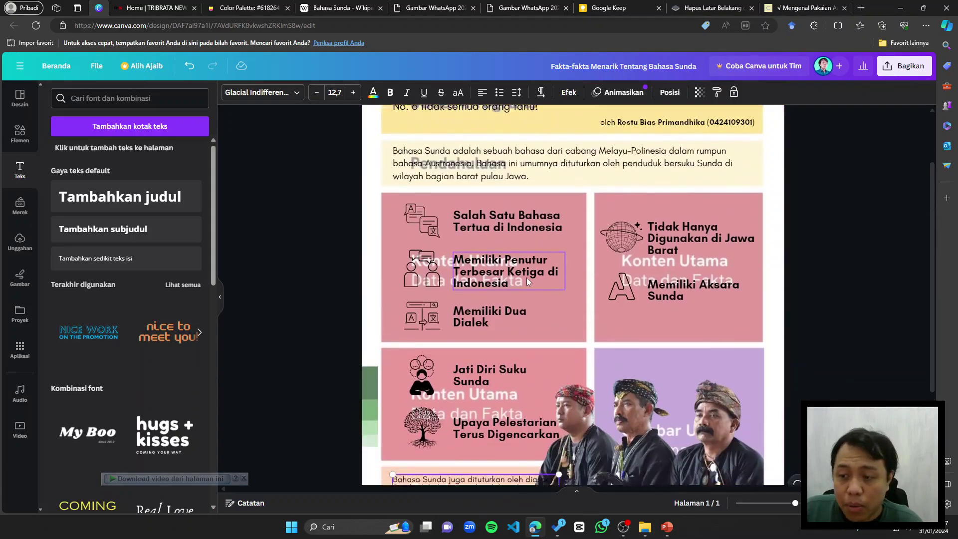
scroll(526, 277, "down", 2)
left_click(642, 343)
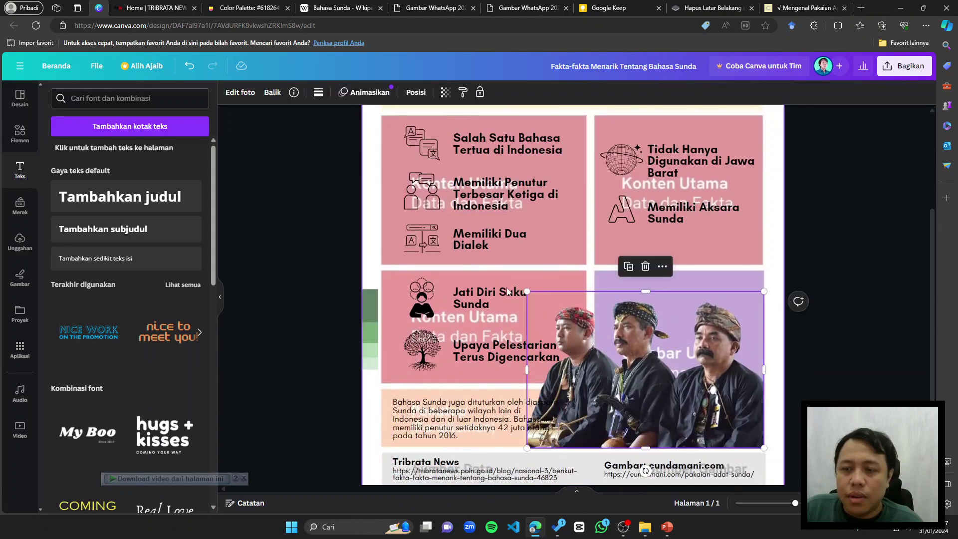
left_click_drag(527, 291, 536, 298)
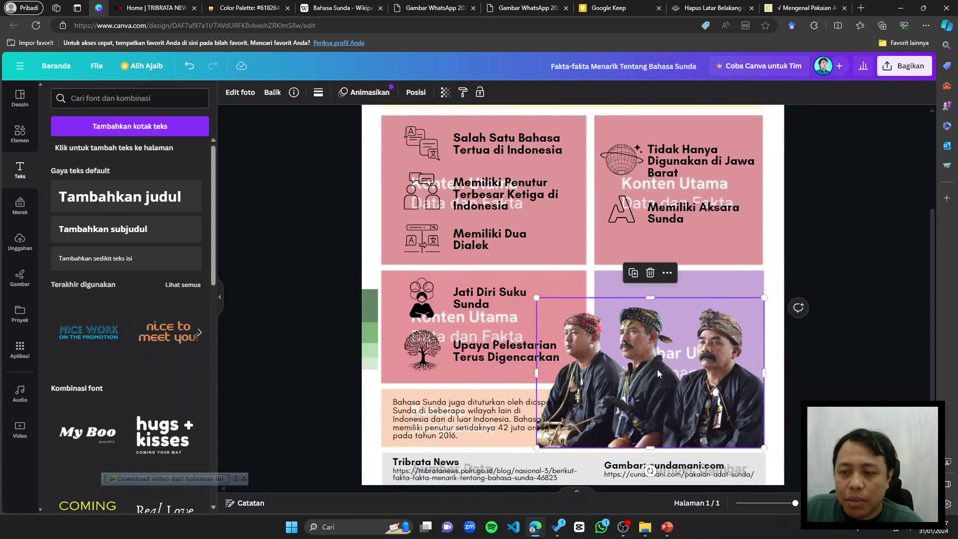
left_click(804, 348)
Step: Move the green swatch strip up onto the page's left edge
scroll(804, 348, "up", 3)
scroll(797, 309, "down", 8)
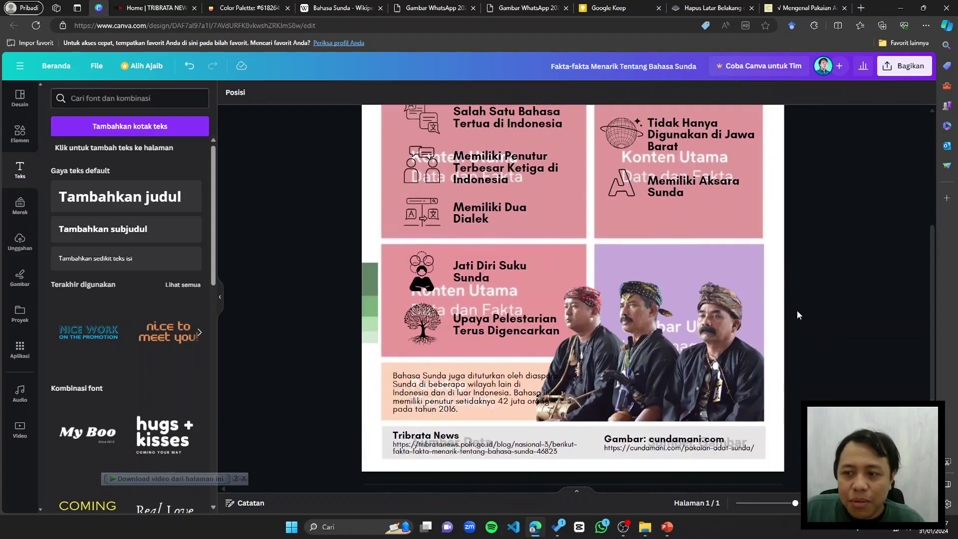
scroll(785, 304, "up", 6)
scroll(785, 300, "down", 3)
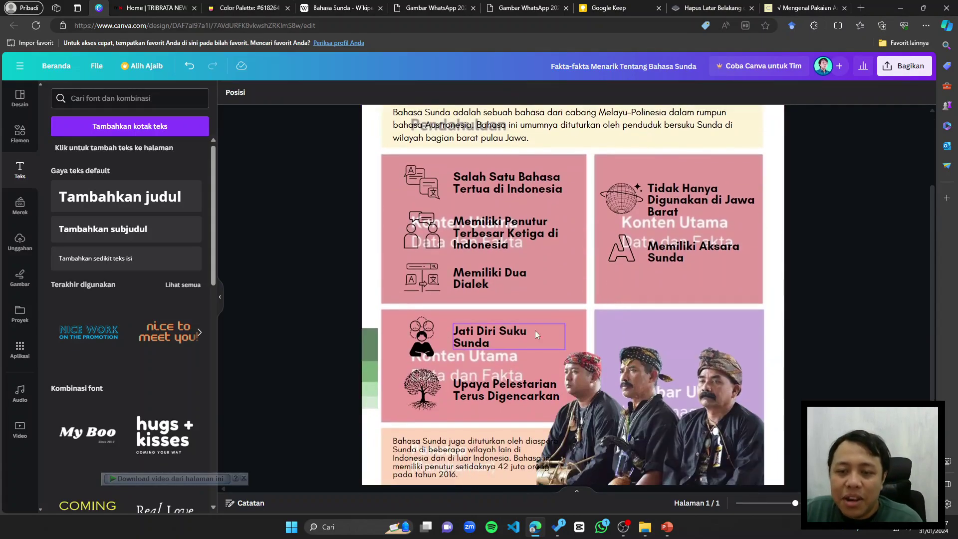
left_click_drag(370, 349, 379, 271)
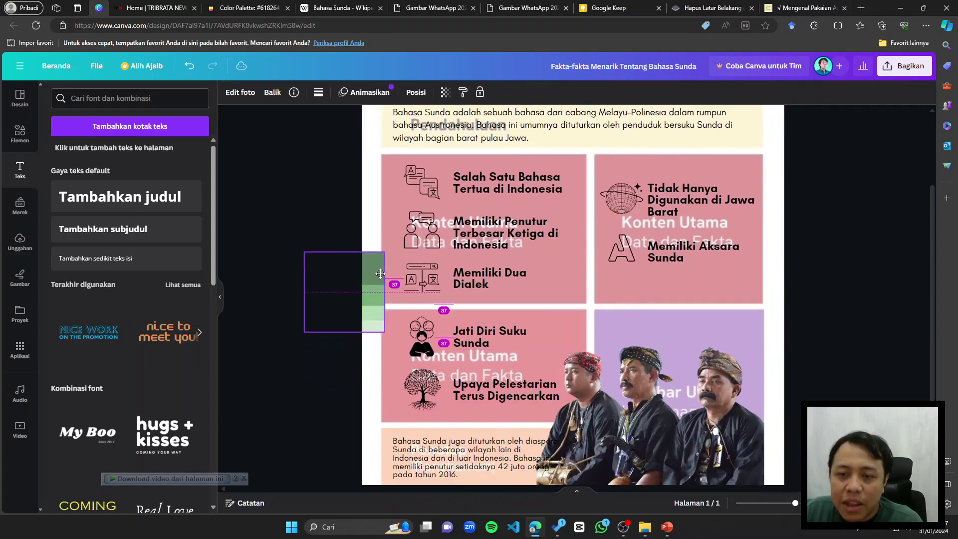
left_click(773, 280)
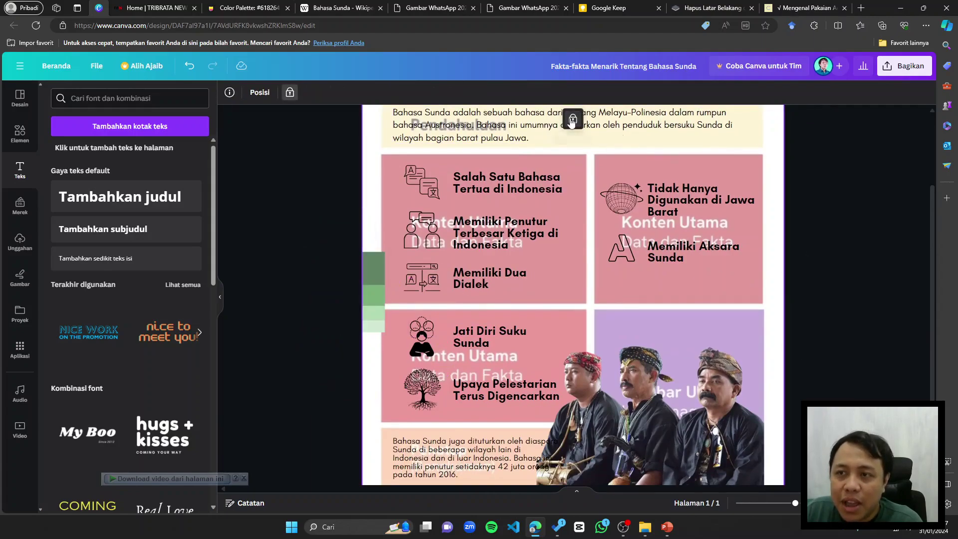
Step: Delete the pink placeholder overlay with its faded ghost text
left_click(722, 228)
key("Delete")
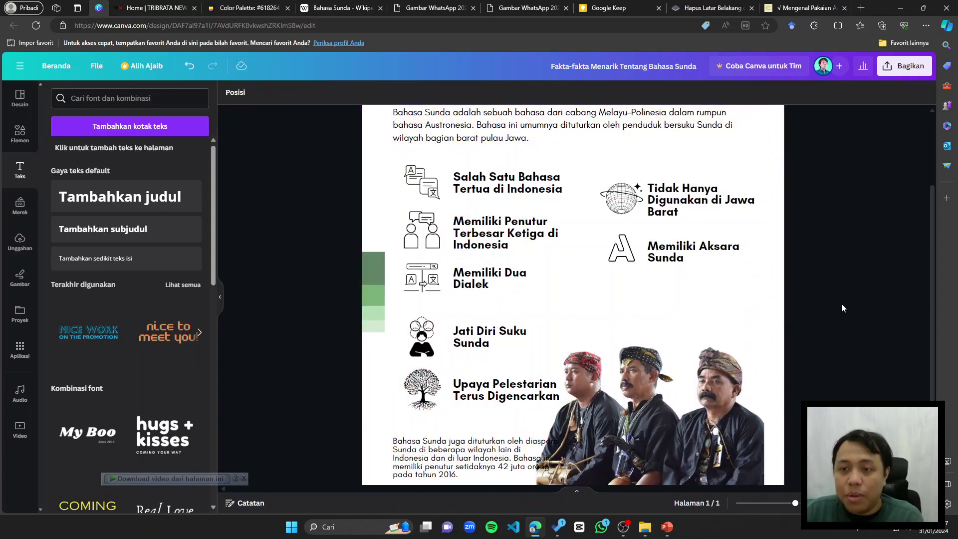
scroll(842, 299, "up", 2)
scroll(723, 272, "down", 2)
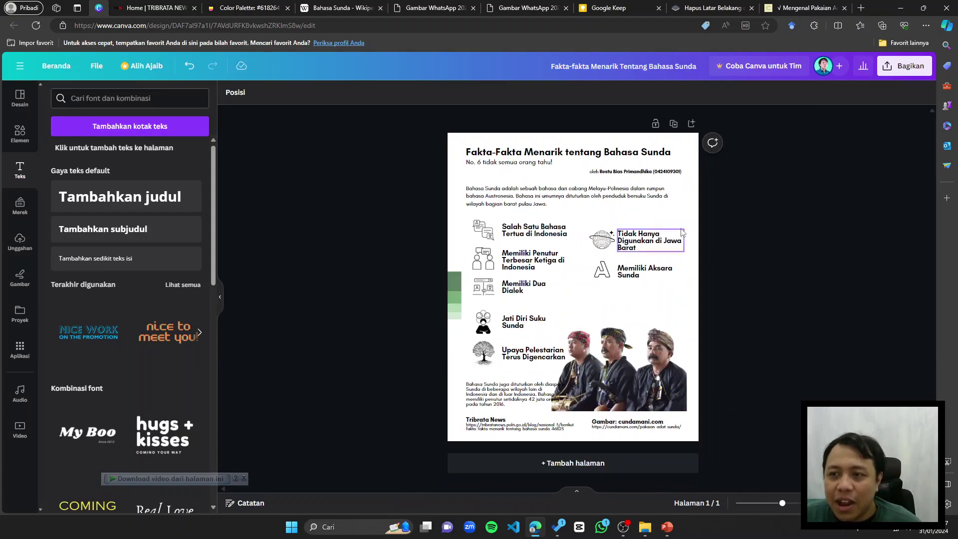
scroll(629, 210, "up", 2)
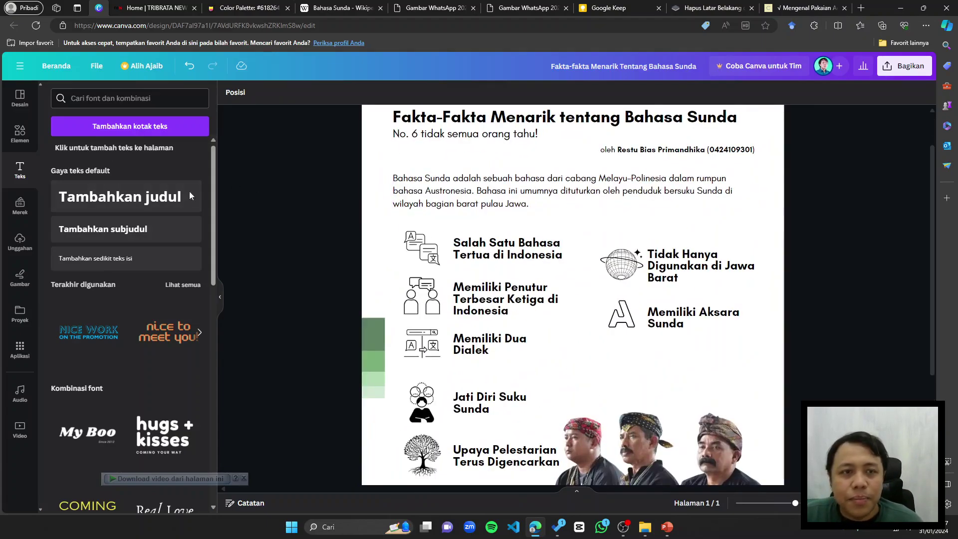
Step: Move the green swatch strip up to the top-left edge beside the title and intro
left_click(19, 95)
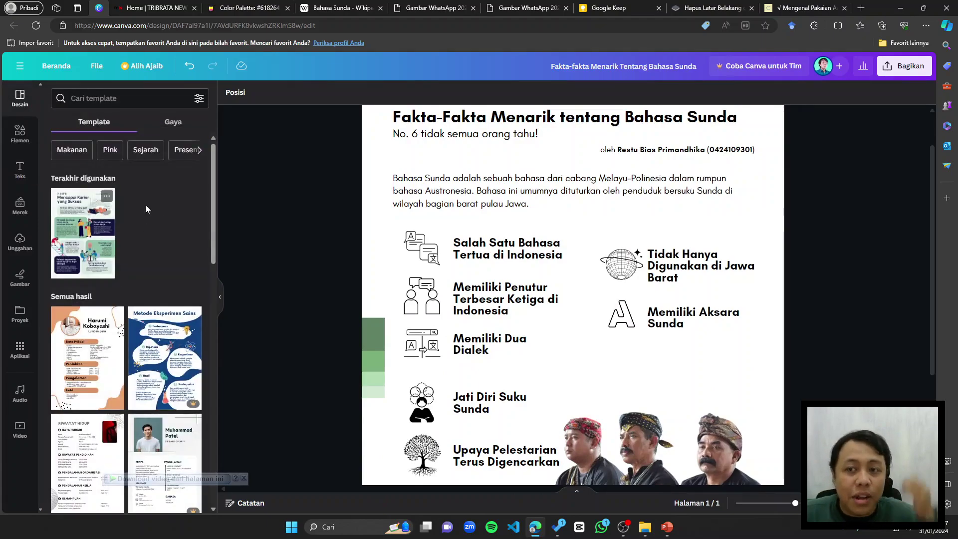
scroll(364, 227, "up", 1)
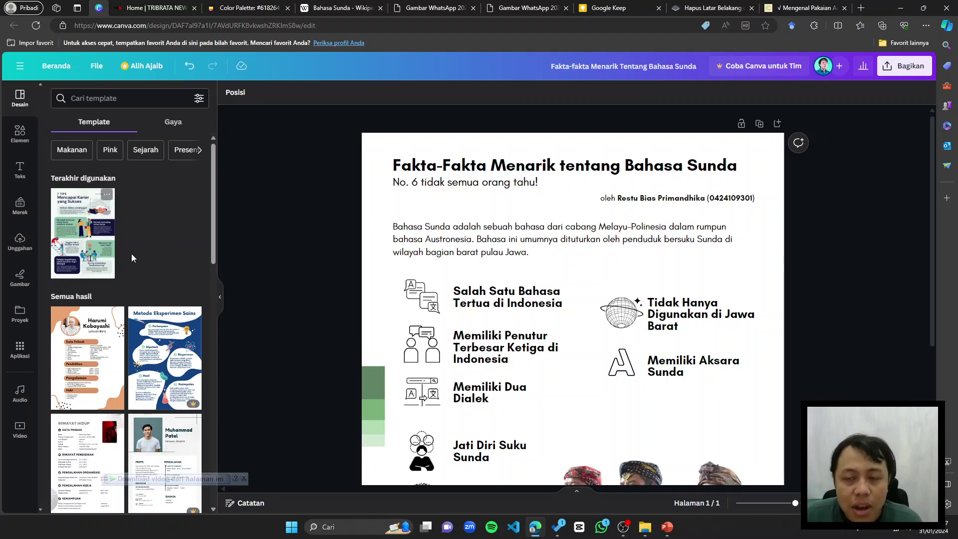
left_click(437, 166)
left_click(523, 176)
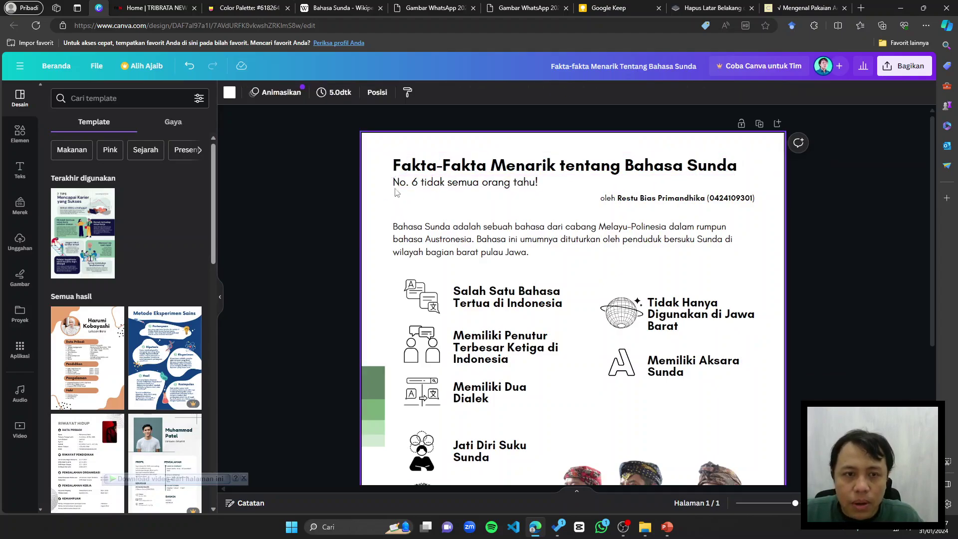
left_click(517, 174)
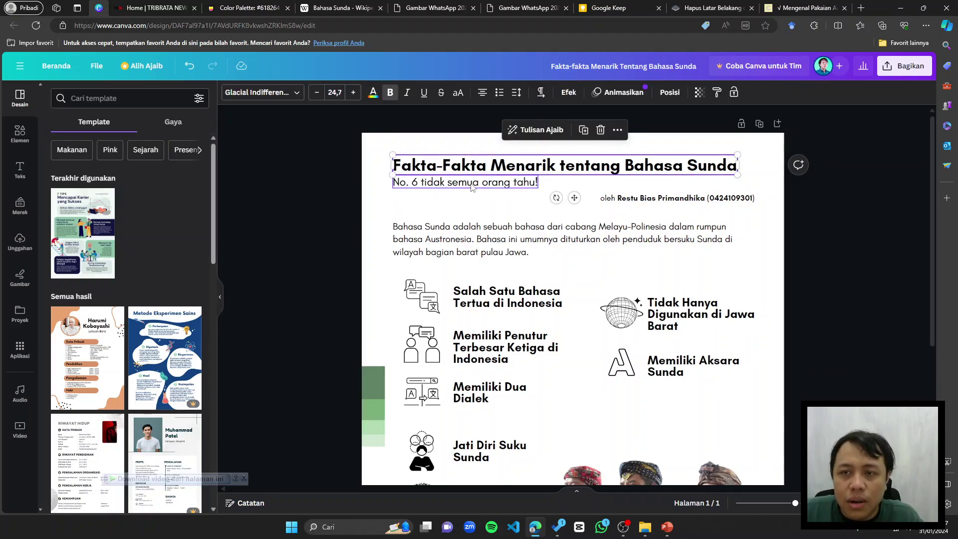
left_click(477, 194)
scroll(588, 190, "up", 1)
scroll(637, 181, "up", 2)
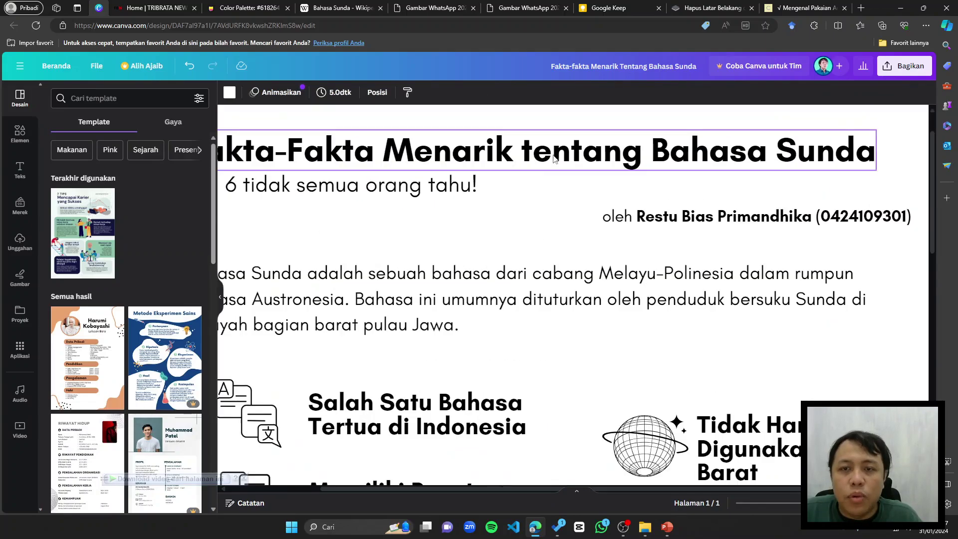
left_click(531, 156)
scroll(519, 160, "down", 2)
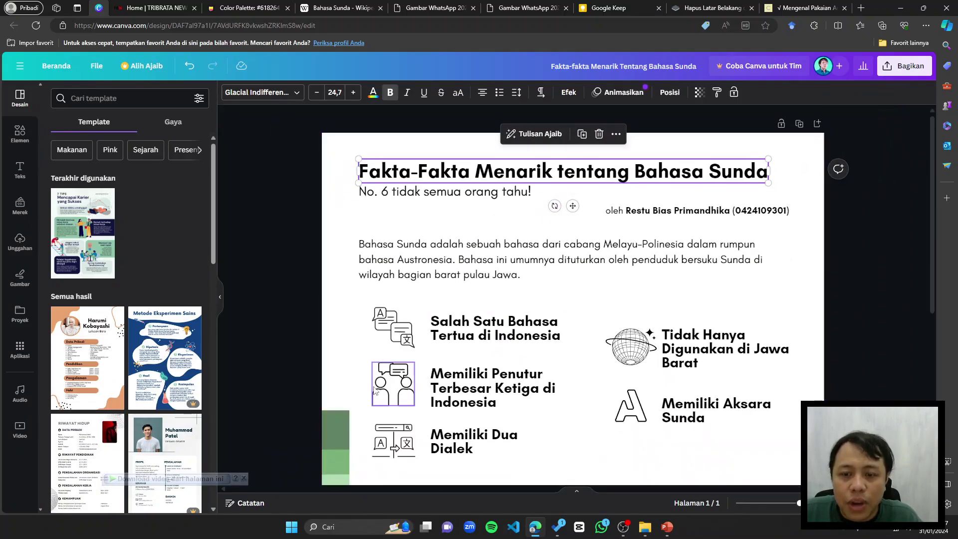
left_click_drag(337, 428, 337, 193)
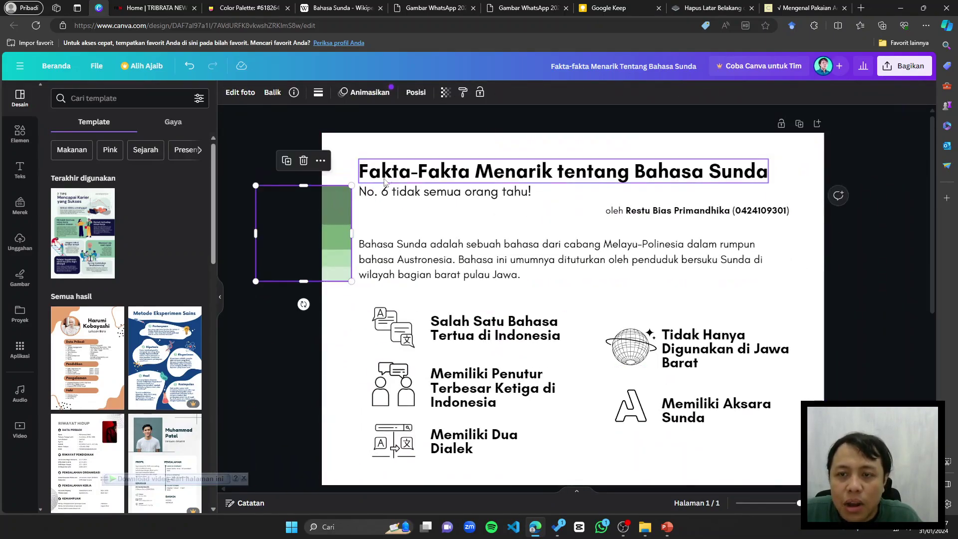
Step: Select the title and bring up its text colour choices
left_click(549, 170)
scroll(551, 161, "up", 3)
left_click(373, 93)
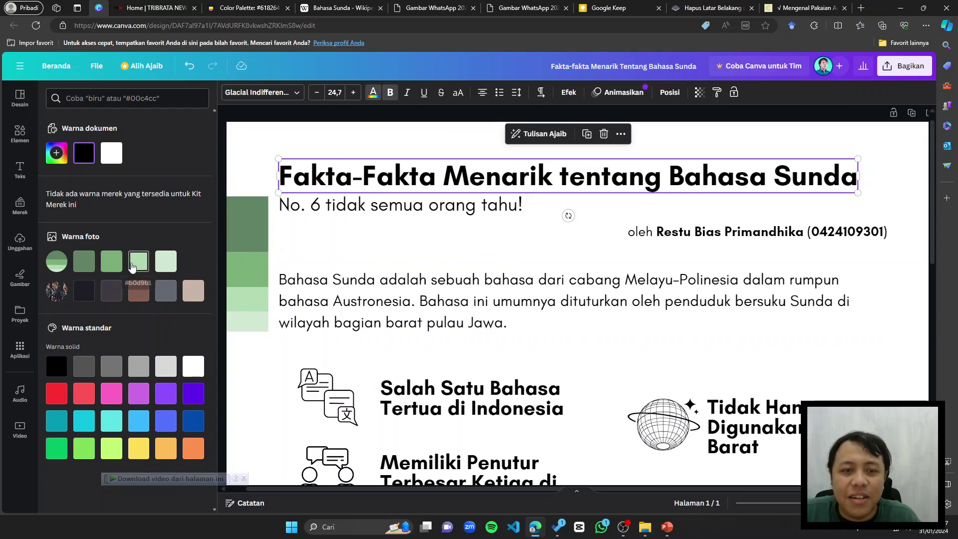
Step: Colour the title medium green and the subtitle light green from the Warna foto swatches
left_click(112, 261)
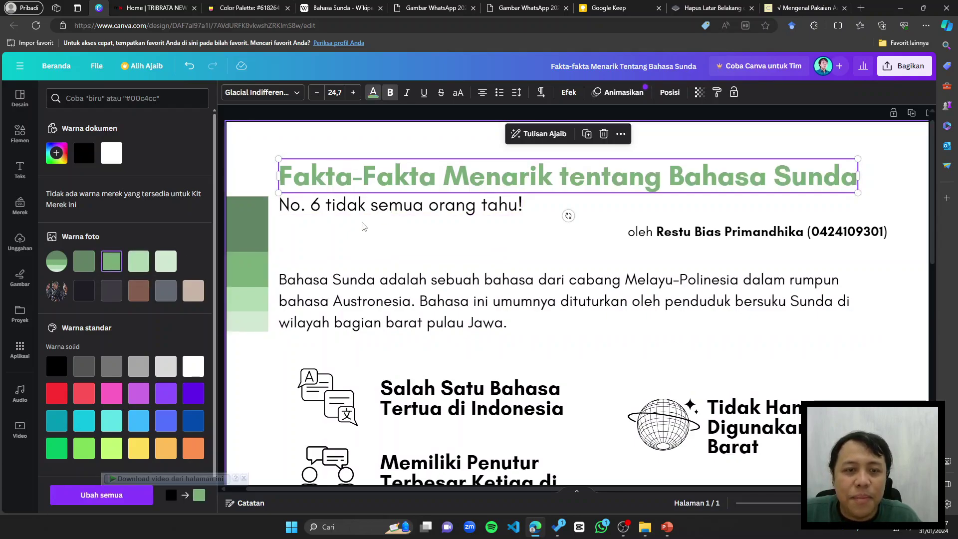
key("Tab")
left_click(139, 261)
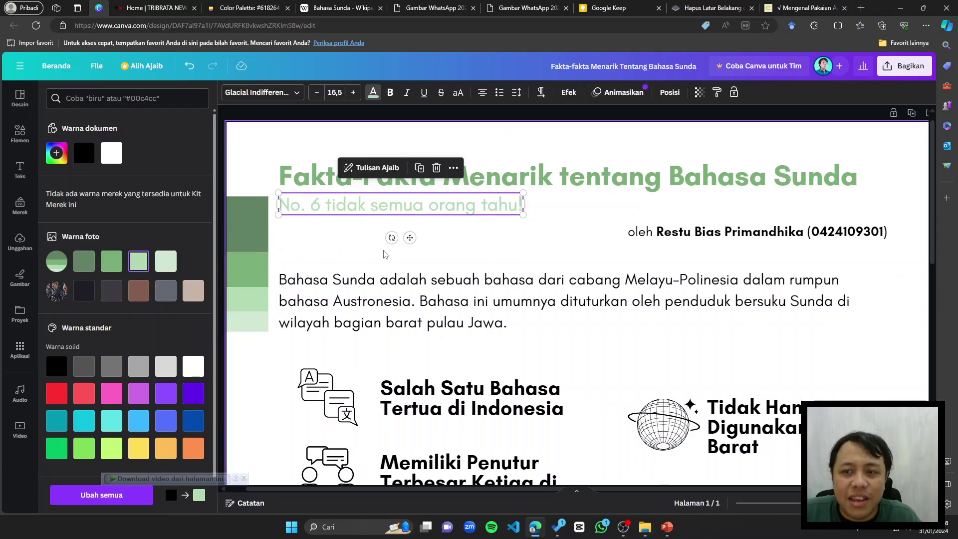
left_click(414, 252)
scroll(473, 244, "down", 1, "ctrl")
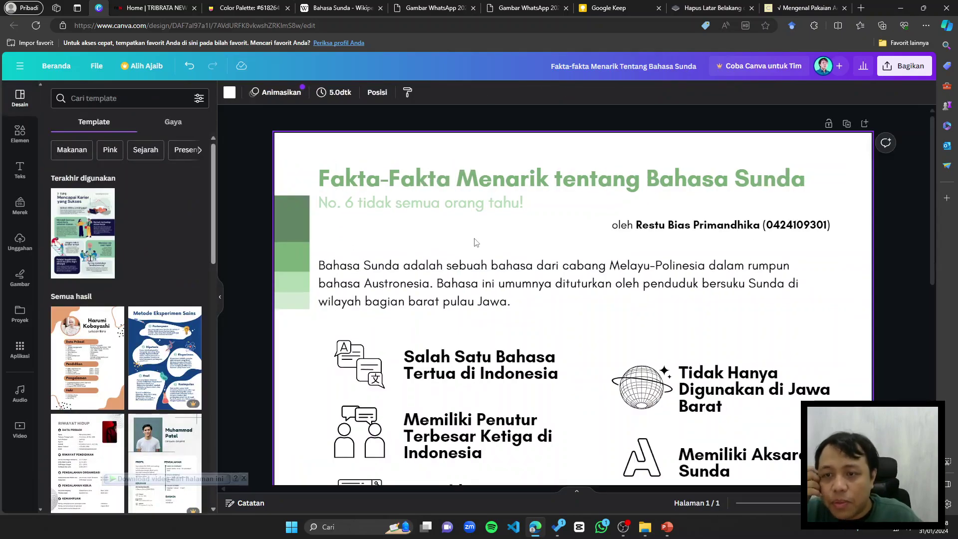
Step: Recolour the author credit line green, settling on medium green
left_click(704, 228)
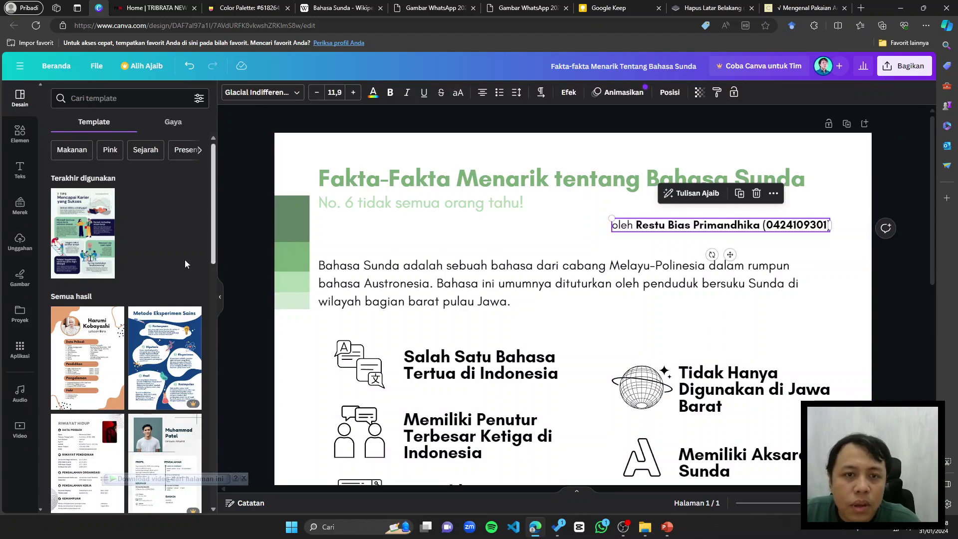
left_click(372, 93)
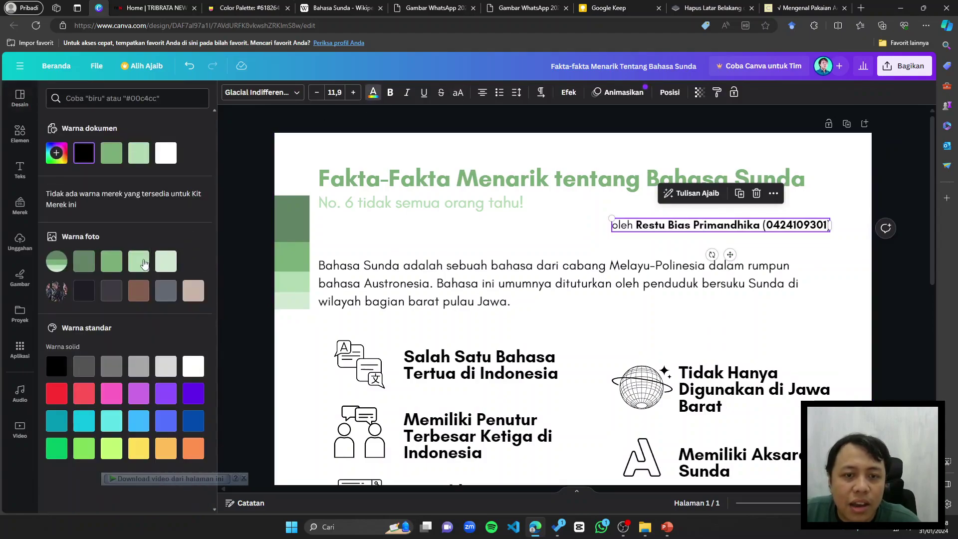
left_click(139, 261)
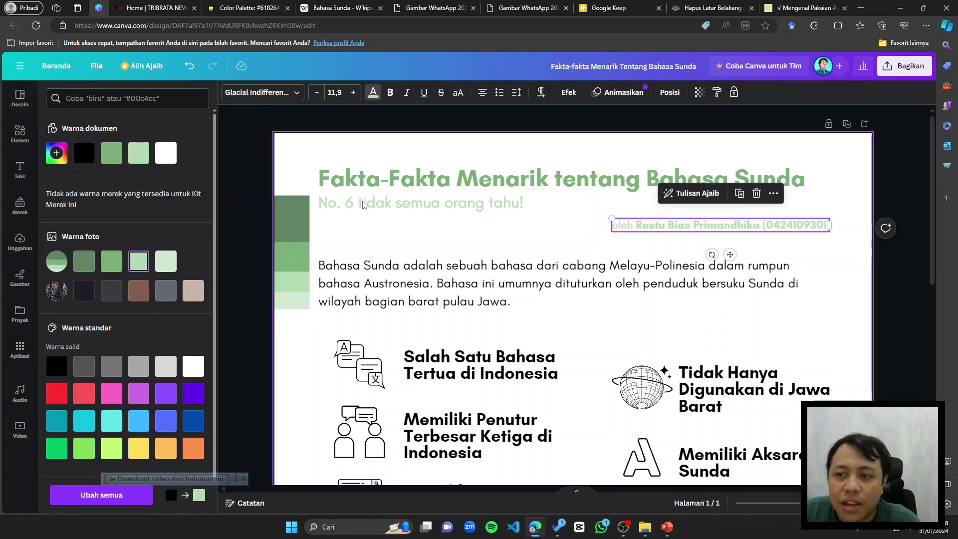
left_click(106, 264)
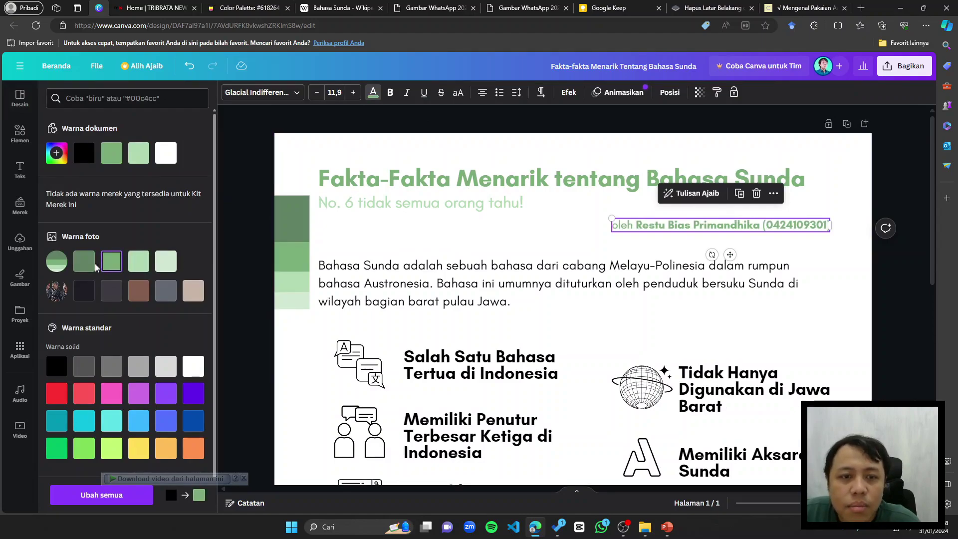
Step: Revise the palette: title dark green, subtitle medium green, then select the author line again
left_click(421, 182)
left_click(84, 261)
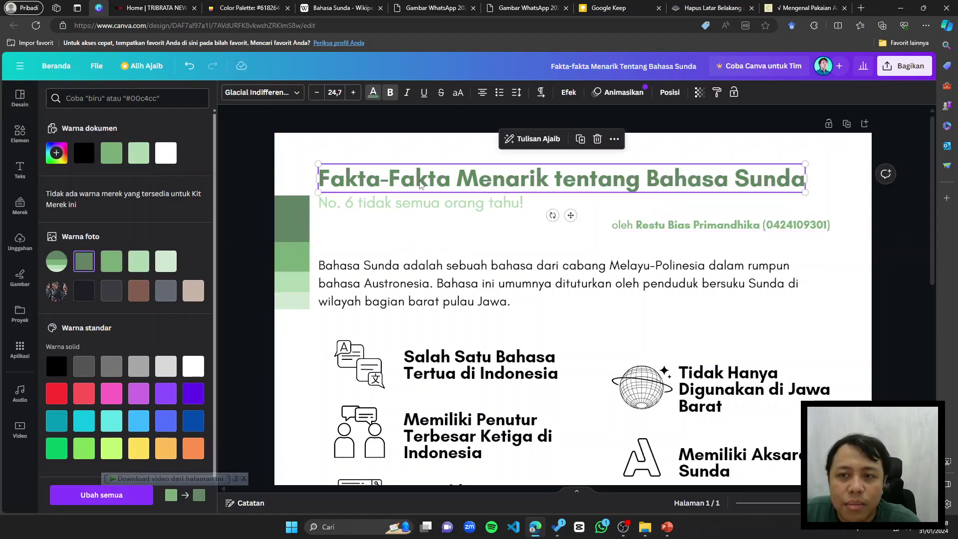
left_click(417, 200)
left_click(111, 261)
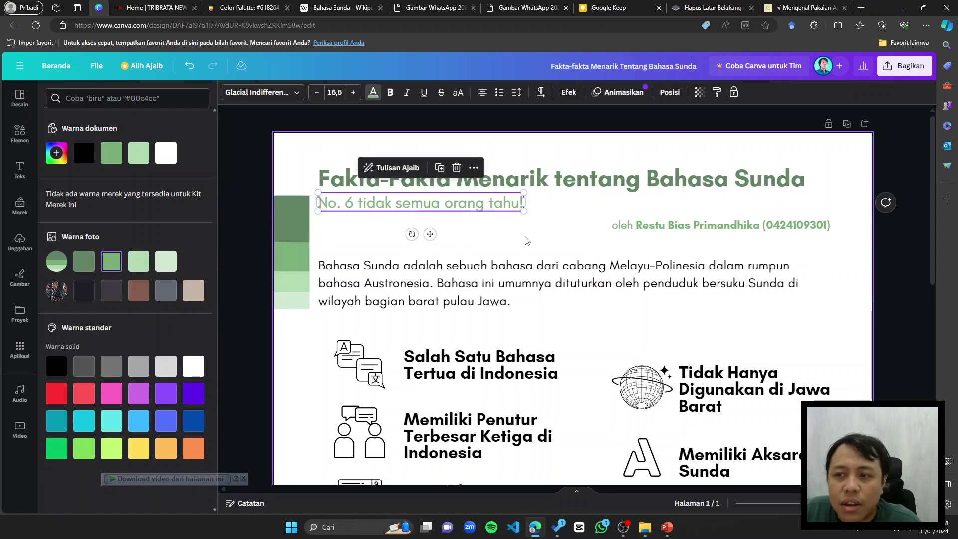
left_click(615, 230)
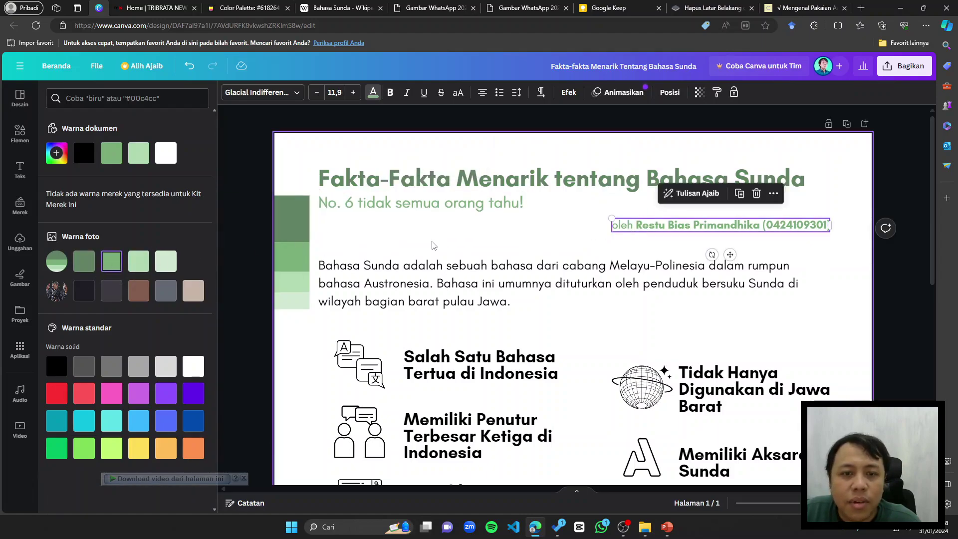
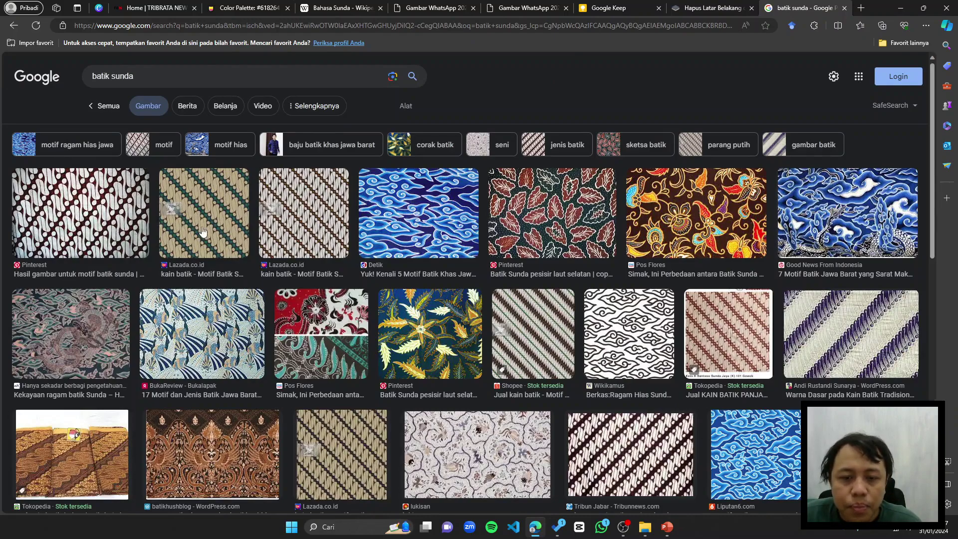
Step: Preview batik results and copy the black-and-white cloud batik image over the peacock one
left_click(320, 229)
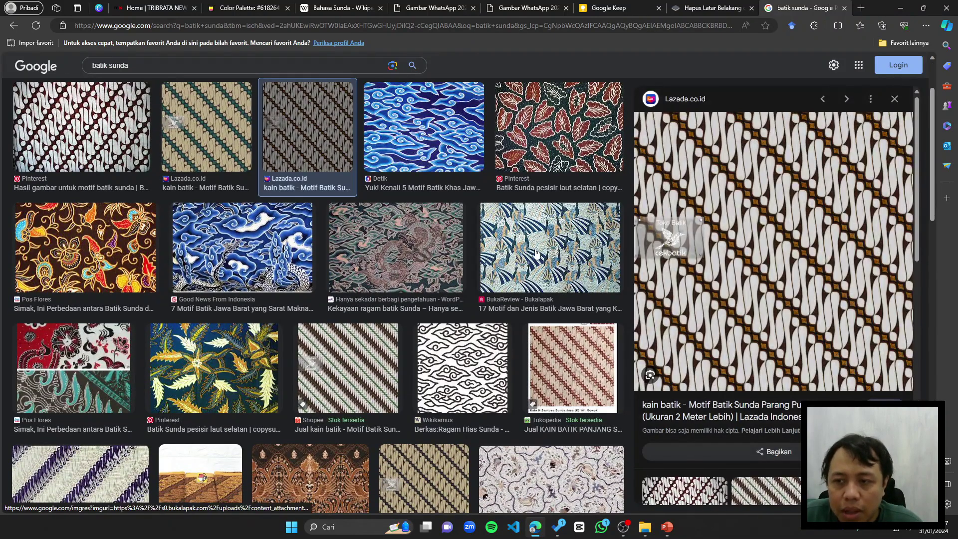
left_click(597, 270)
right_click(706, 242)
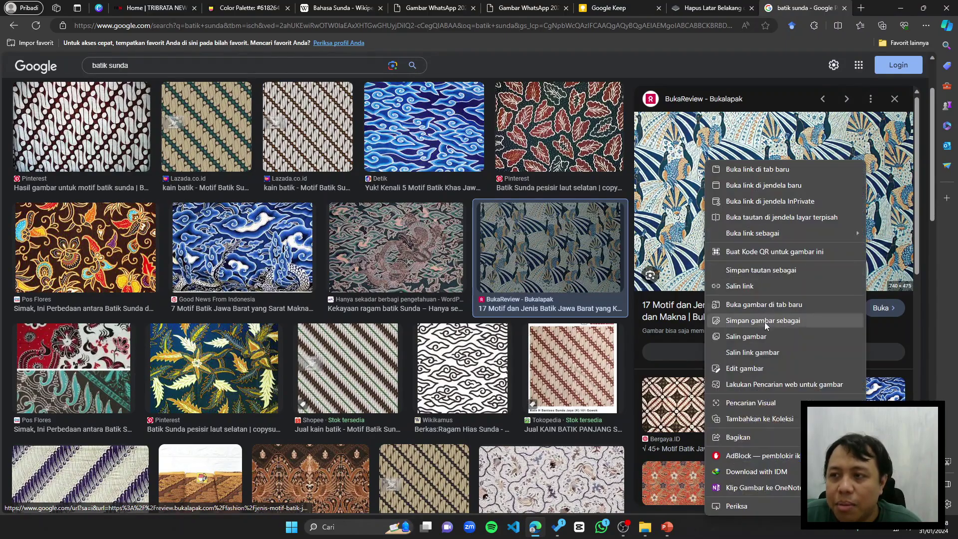
left_click(776, 339)
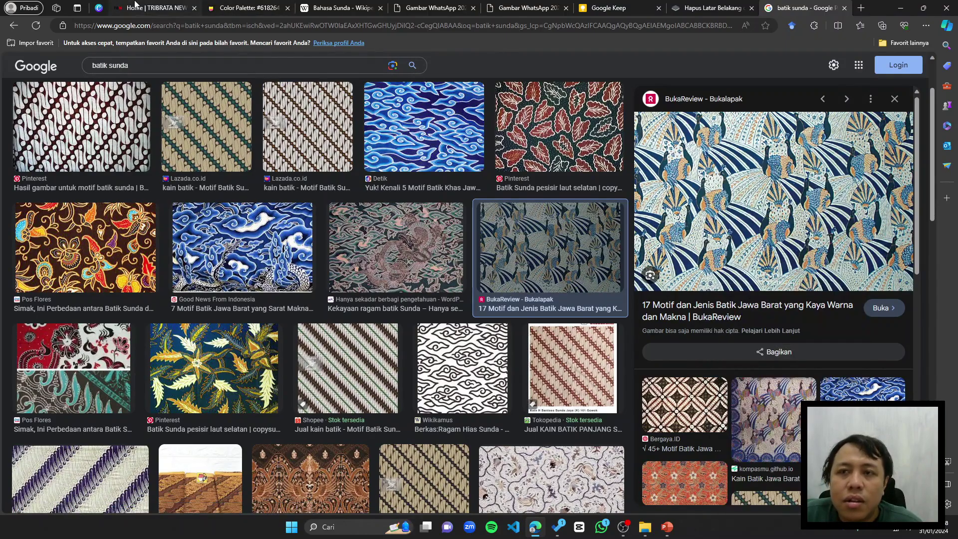
scroll(498, 203, "down", 4)
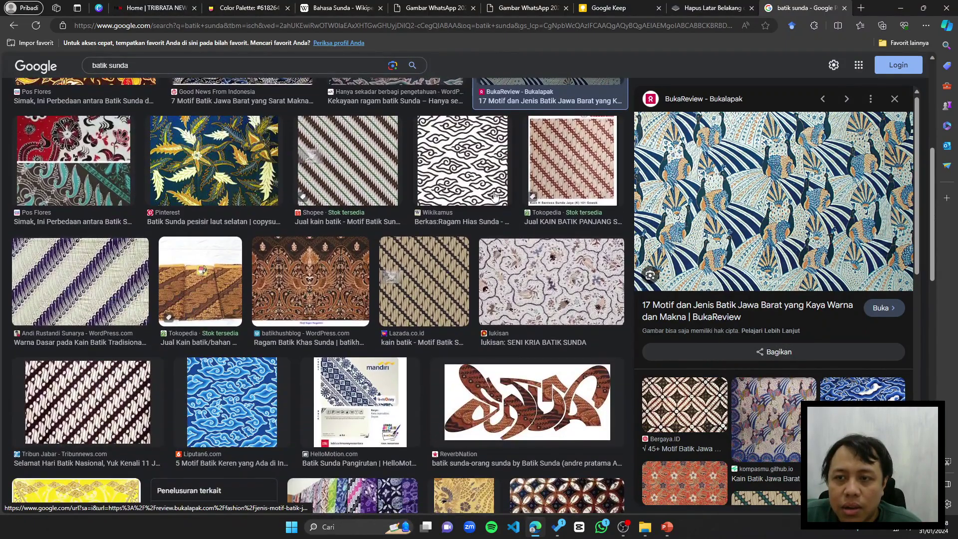
left_click(496, 196)
right_click(774, 220)
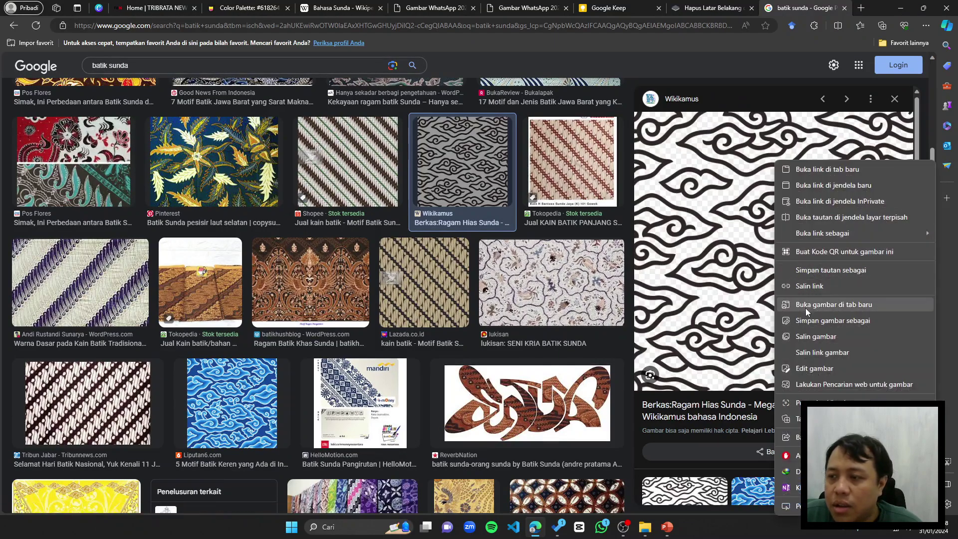
left_click(814, 336)
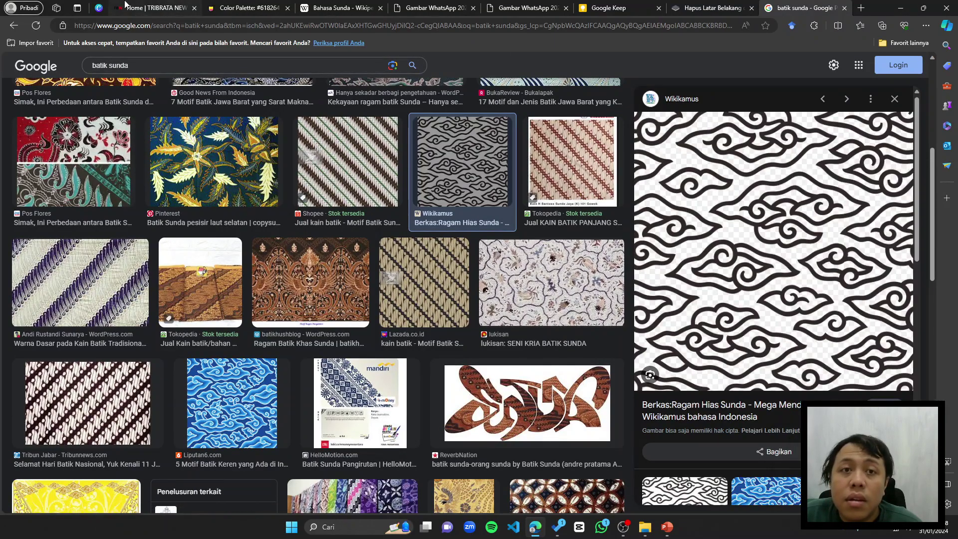
left_click(94, 11)
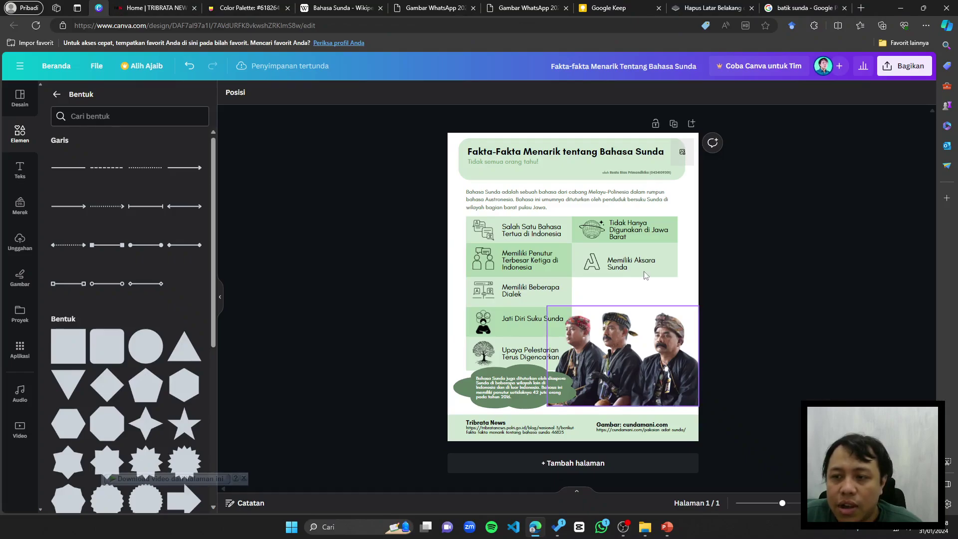
Step: Paste the cloud batik image and size it over the right column
key("ctrl+v")
key("ctrl+plus")
left_click_drag(657, 295, 753, 335)
scroll(751, 331, "down", 3)
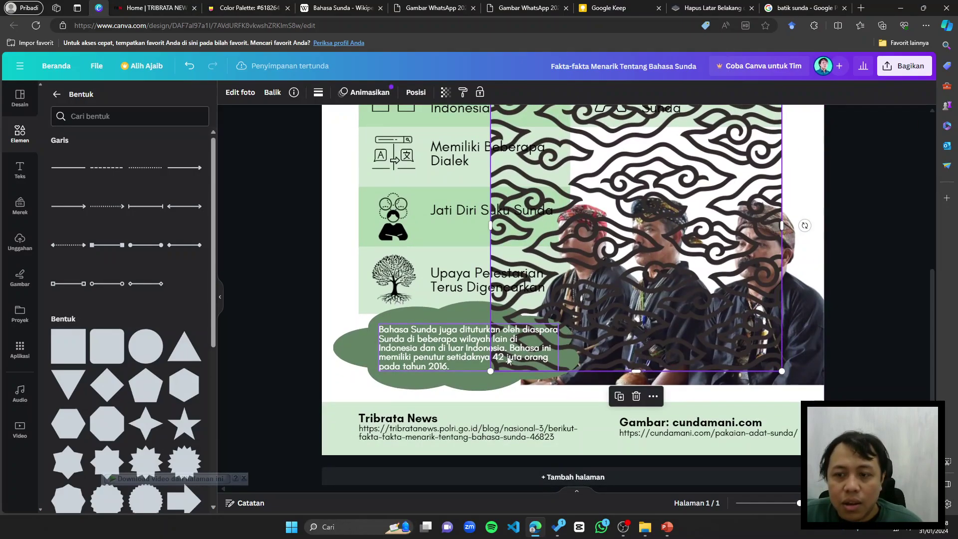
left_click_drag(489, 370, 496, 391)
Step: Send the batik three layers back, behind the three-men photo and fact boxes
key("ctrl+[")
key("ctrl+[")
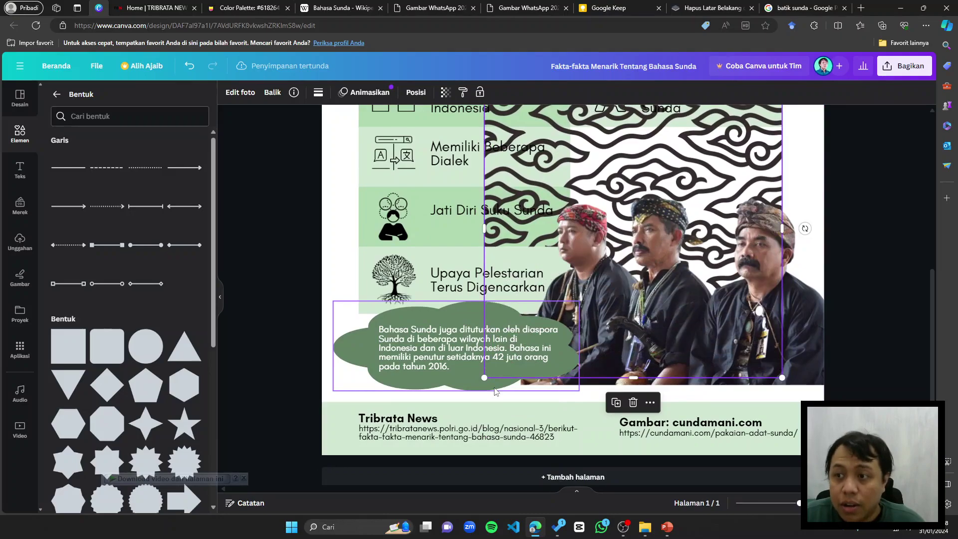
key("ctrl+[")
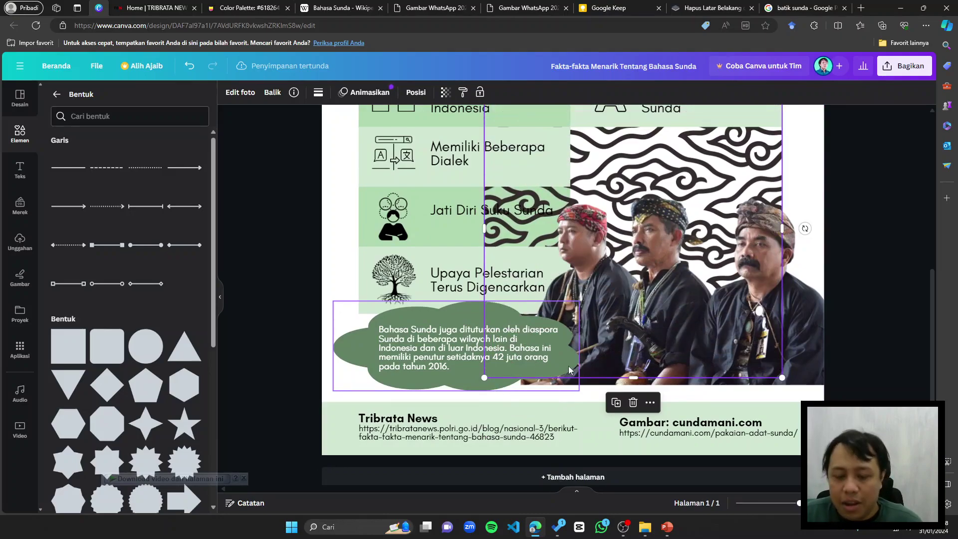
key("ctrl+[")
left_click(879, 283)
scroll(873, 274, "down", 3)
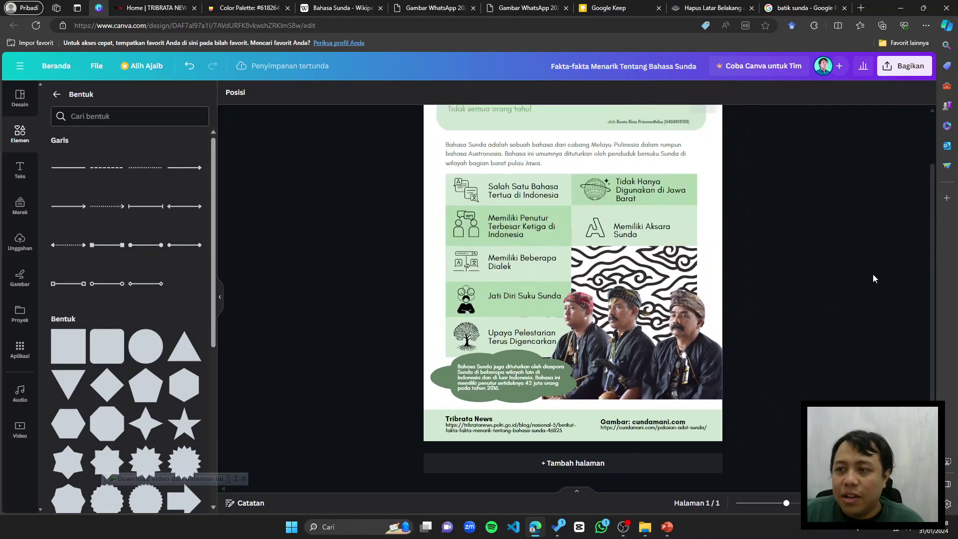
scroll(726, 277, "up", 2)
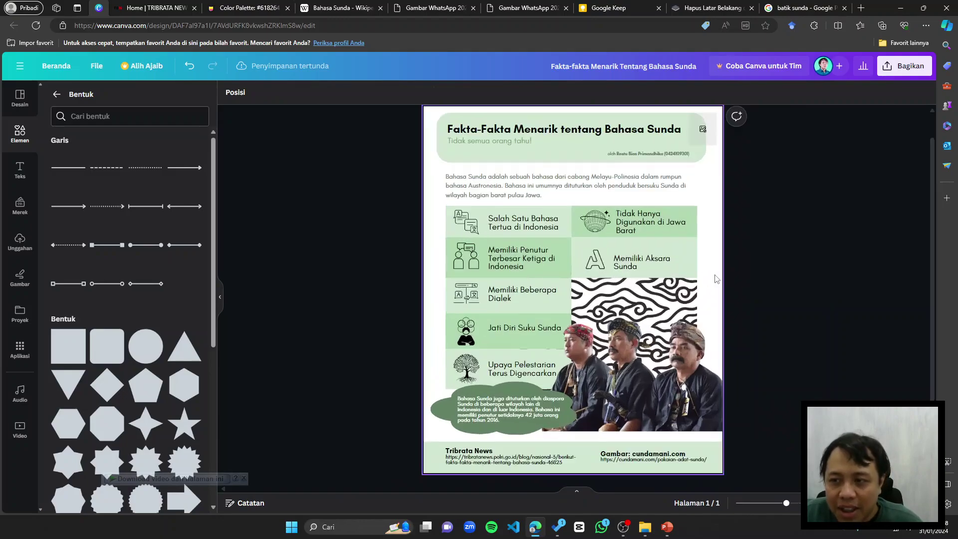
scroll(722, 291, "up", 1)
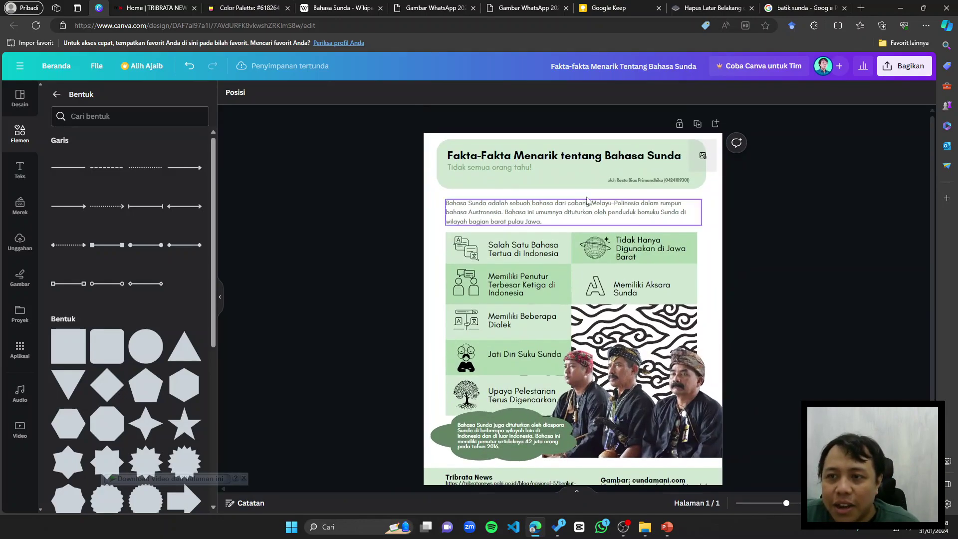
left_click(666, 163)
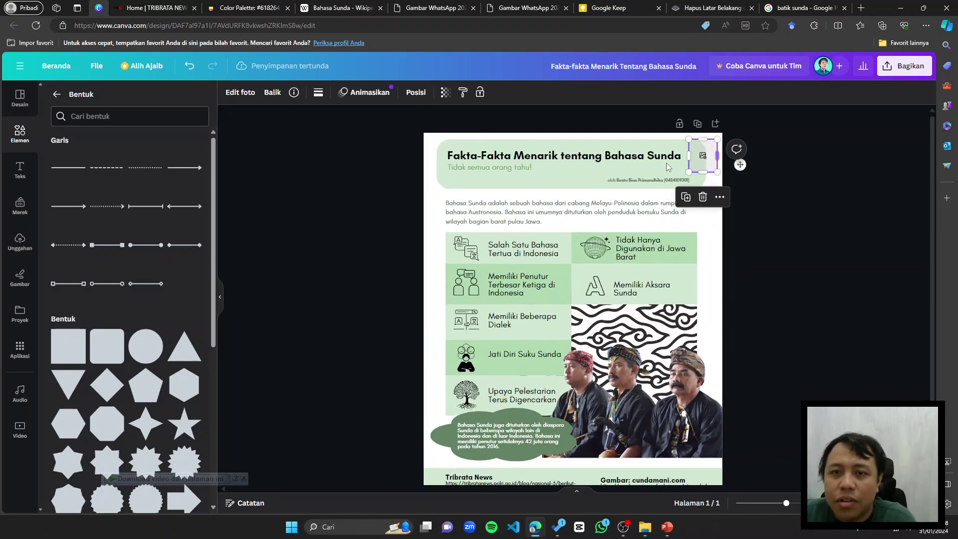
left_click(764, 9)
Step: Search 'logo jawa barat' in Google Images and copy the West Java emblem
left_click(679, 22)
type("logo jawa bat")
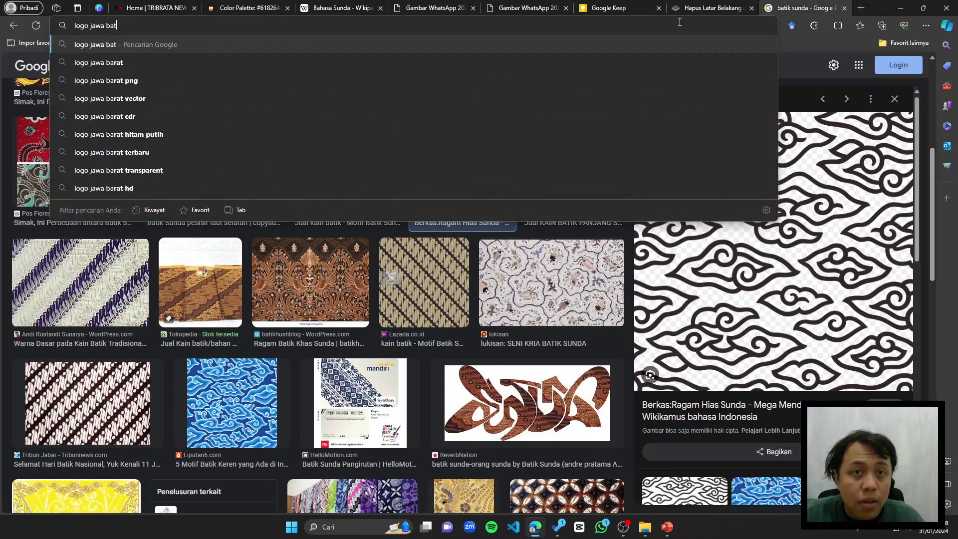
key("BackSpace")
type("rat")
key("Return")
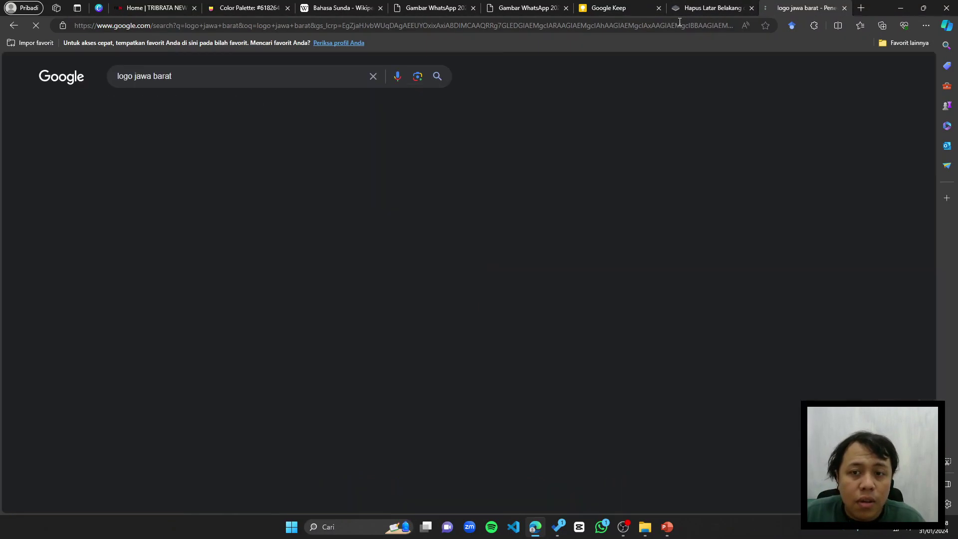
left_click(134, 105)
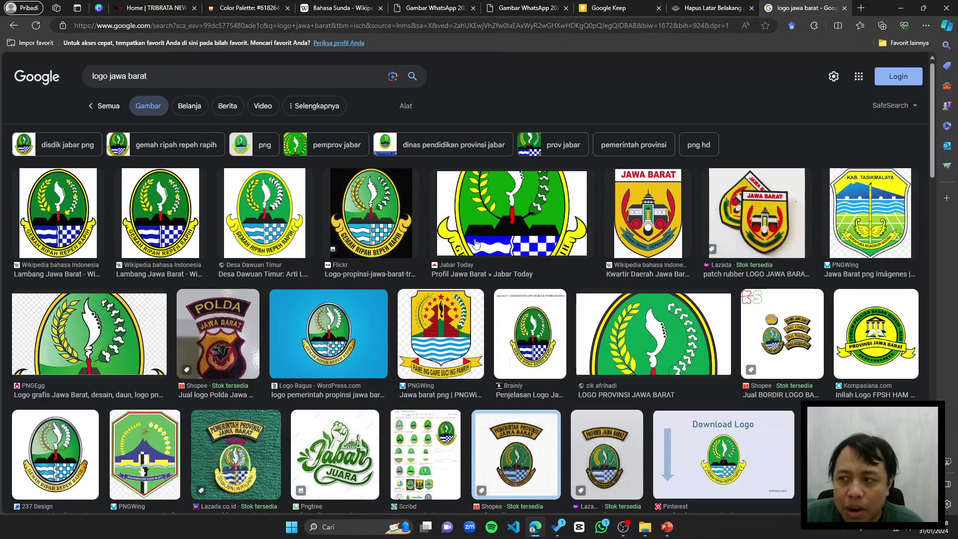
left_click(261, 209)
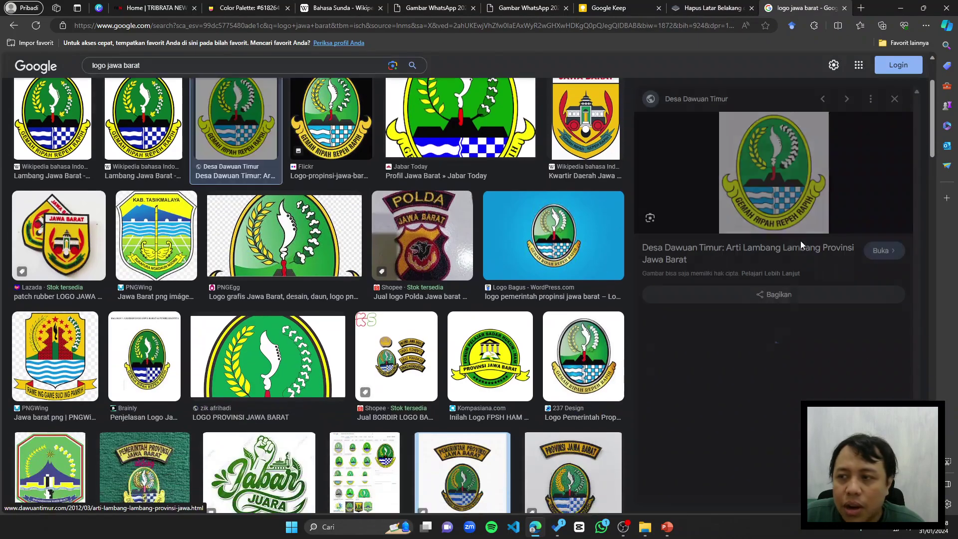
right_click(754, 180)
left_click(787, 337)
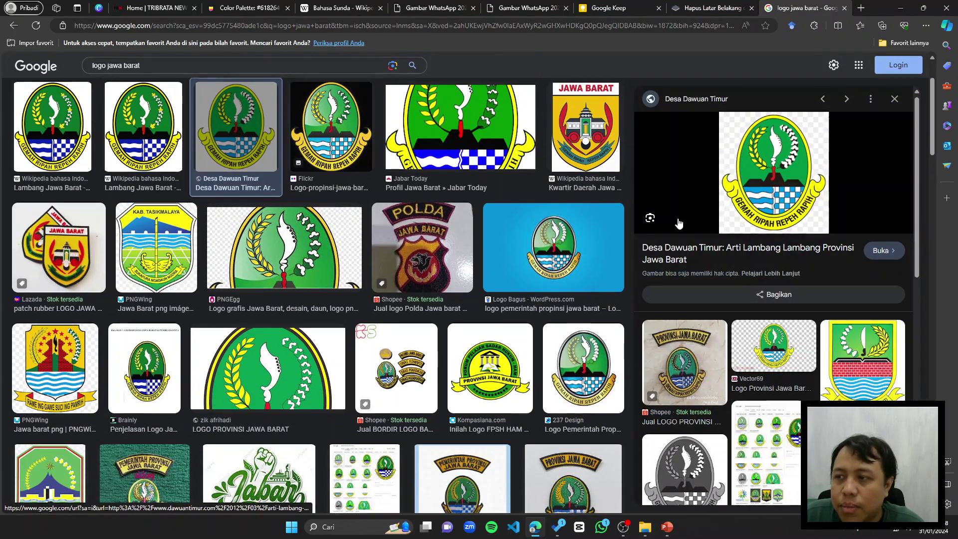
left_click(93, 7)
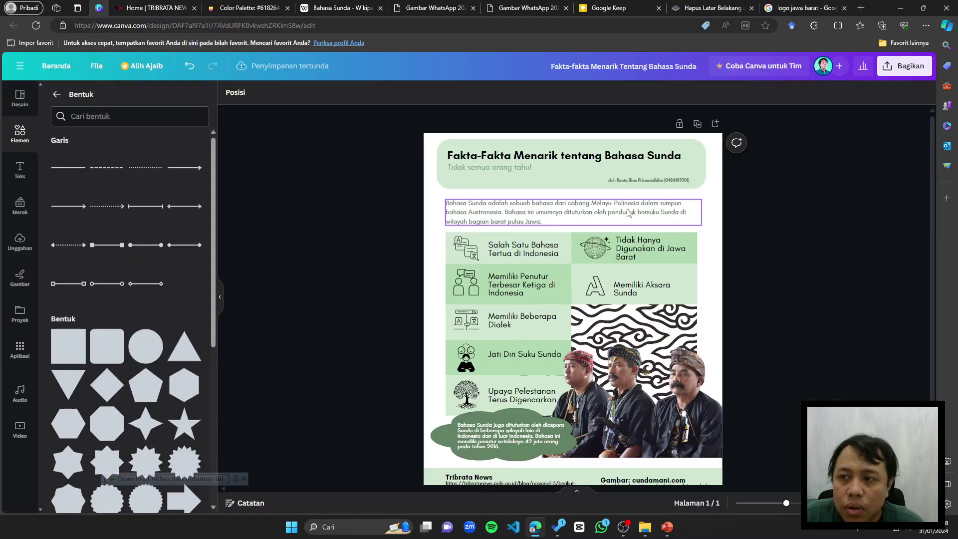
Step: Paste the West Java emblem, shrink it and fit it into the banner's top-right corner
key("ctrl+v")
left_click_drag(587, 285, 601, 250)
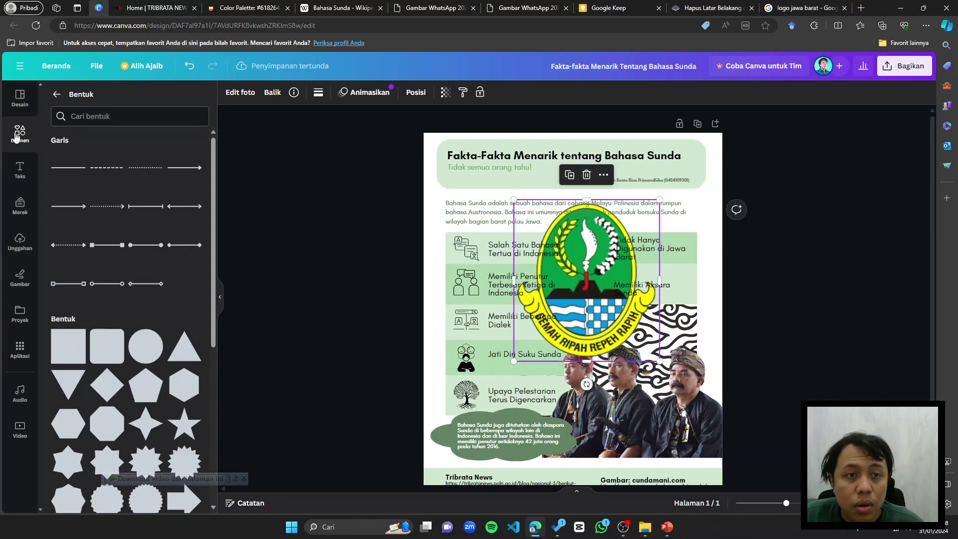
left_click(20, 242)
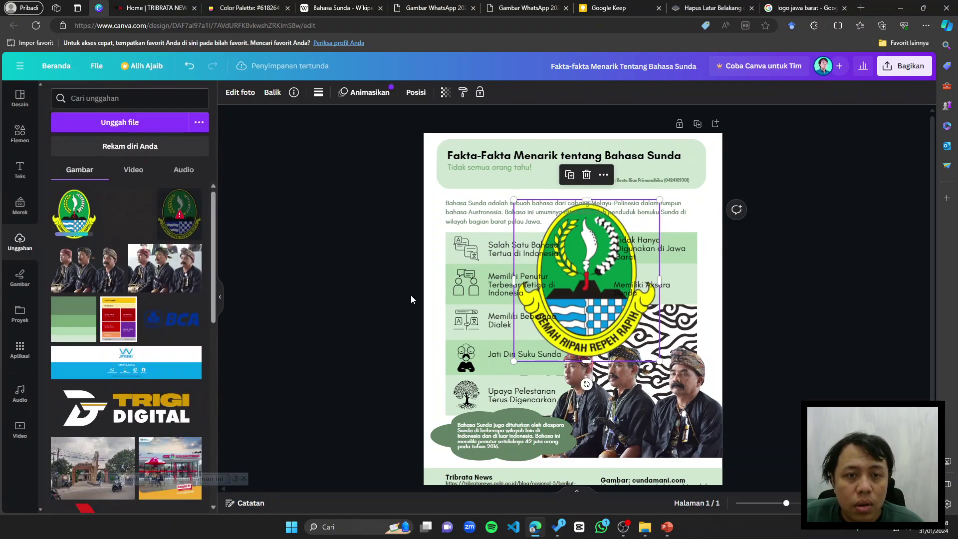
left_click(392, 286)
left_click(596, 295)
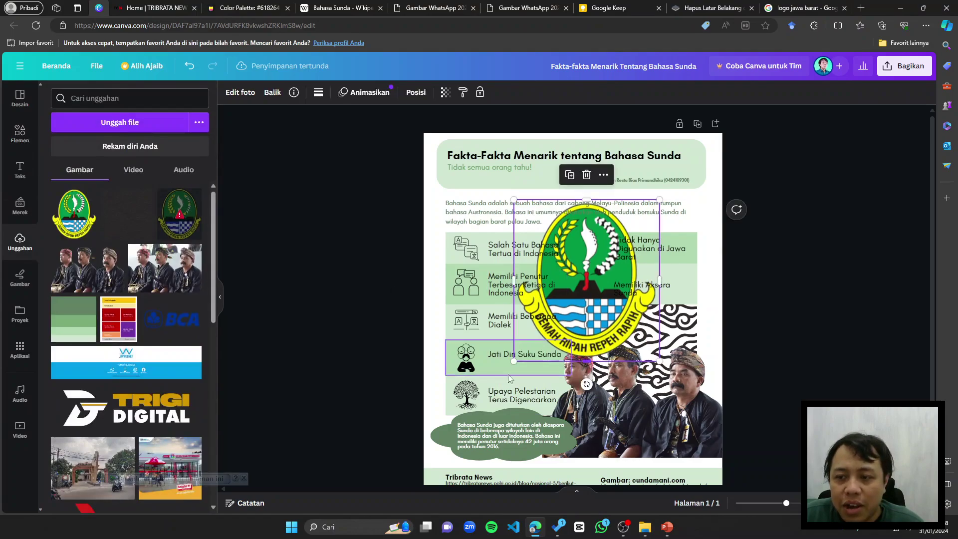
left_click_drag(513, 361, 695, 151)
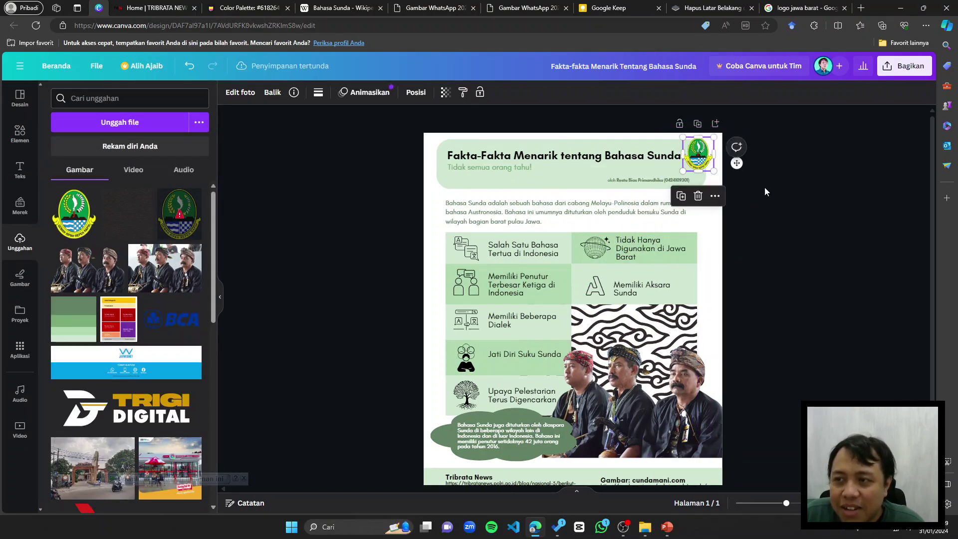
left_click(764, 187)
scroll(687, 231, "down", 1)
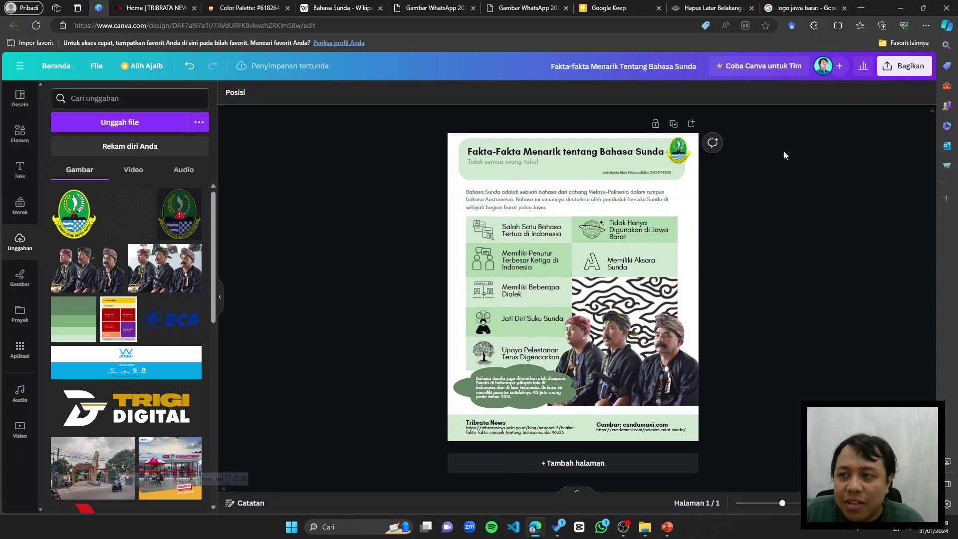
left_click_drag(680, 160, 682, 160)
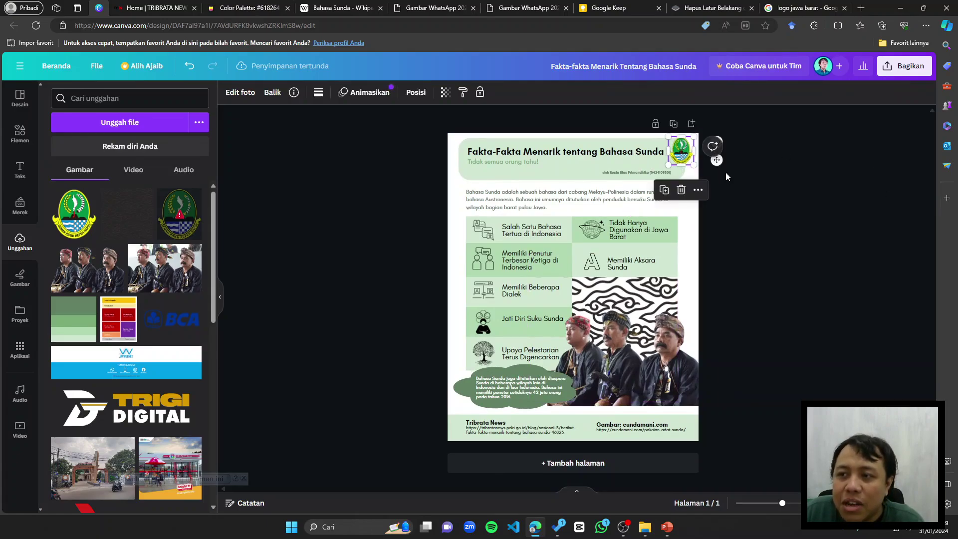
left_click(725, 173)
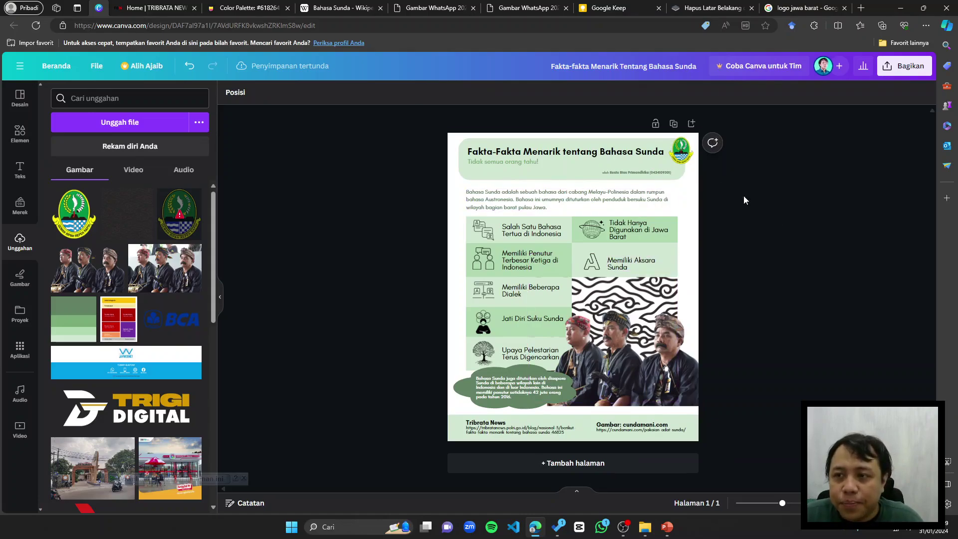
scroll(738, 165, "up", 1)
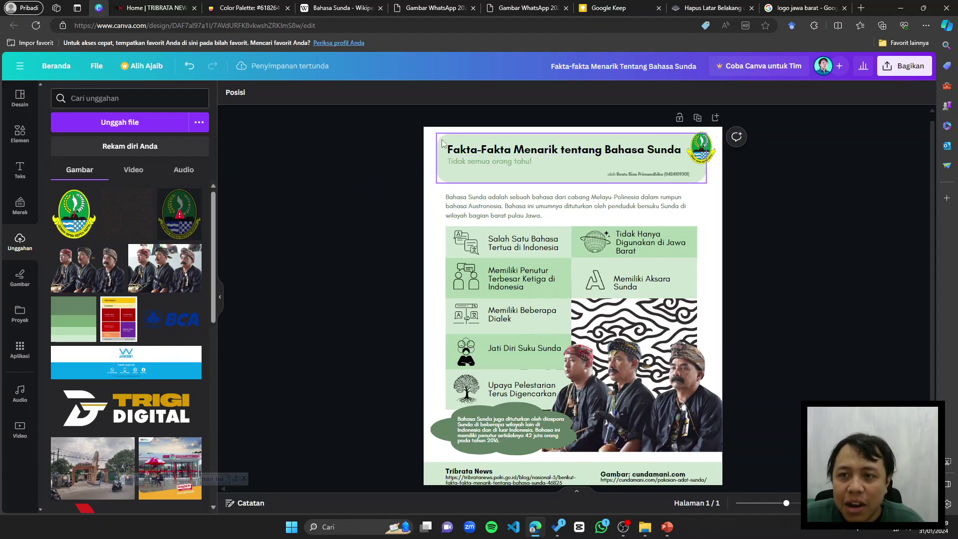
Step: Check how the header, intro paragraph and first fact rows are grouped
left_click_drag(435, 129, 693, 202)
left_click(694, 203)
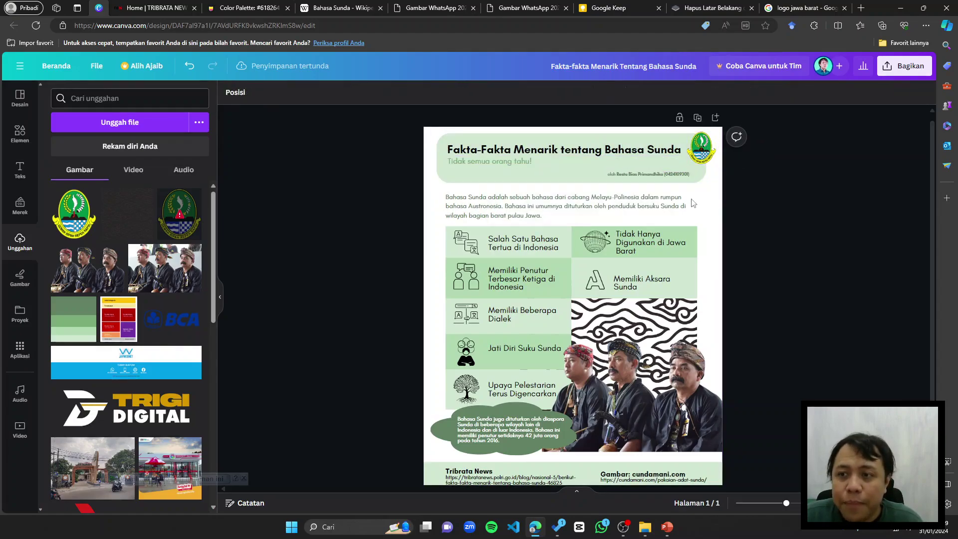
left_click(693, 202)
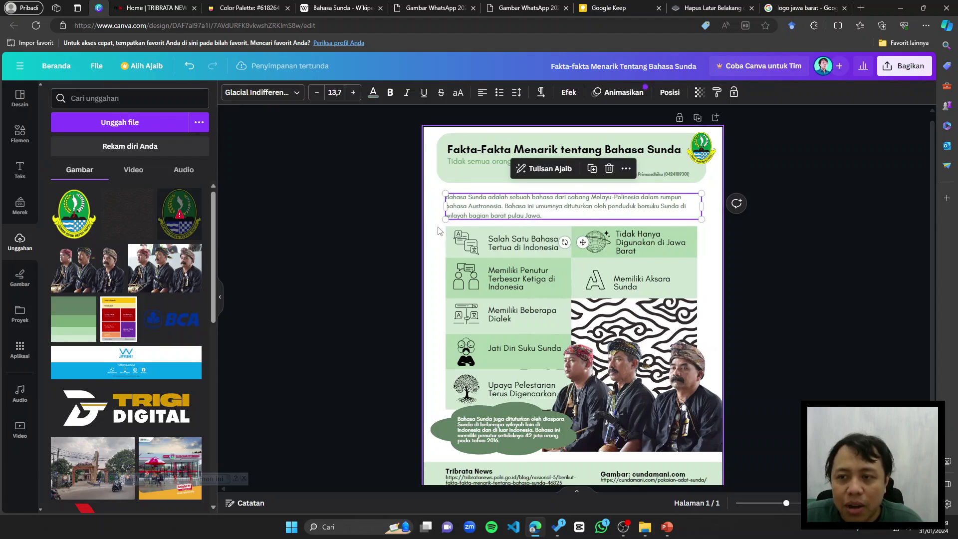
left_click_drag(438, 231, 493, 291)
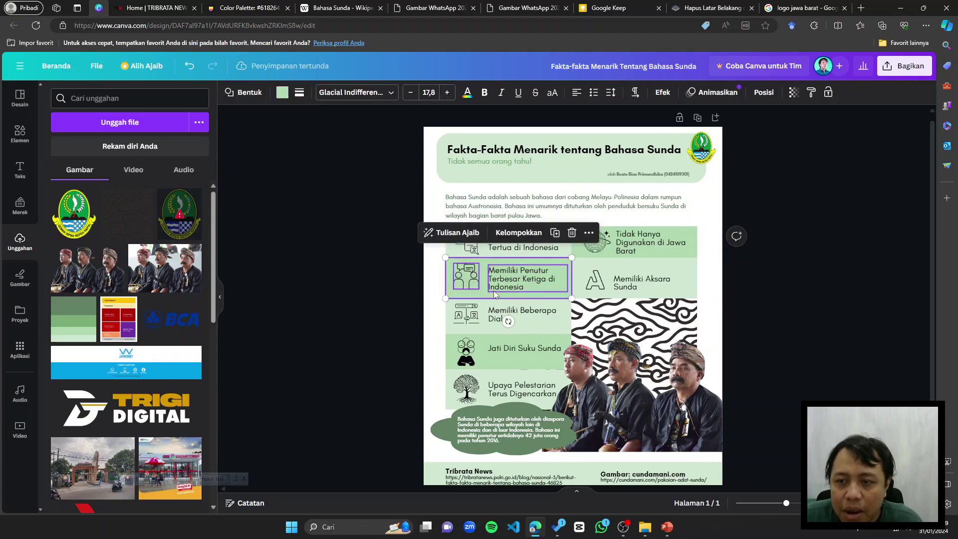
left_click(610, 243)
mouse_move(711, 279)
left_mouse_down()
mouse_move(637, 263)
mouse_move(705, 276)
left_mouse_up()
Step: Crop the three-men photo's frame in from the top and left
left_click(686, 315)
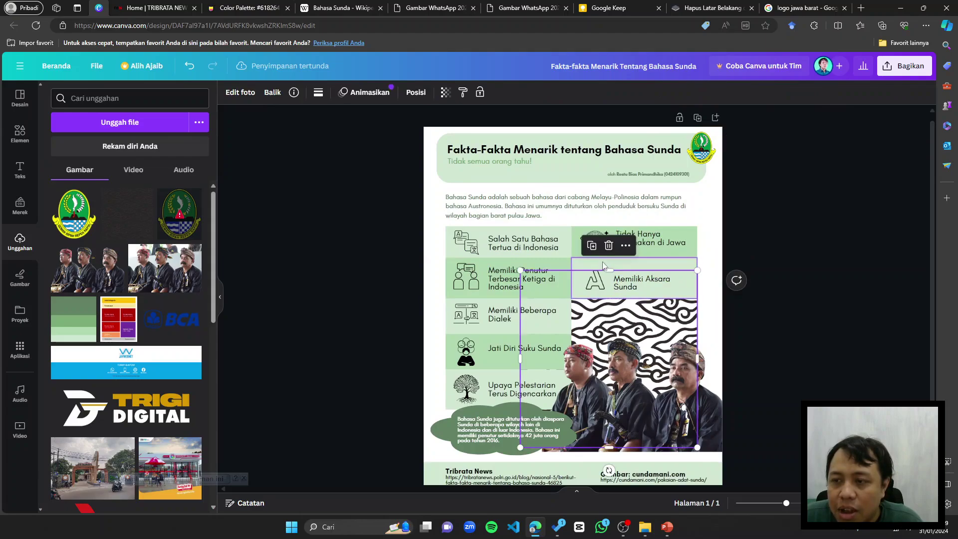
left_click_drag(607, 274, 606, 298)
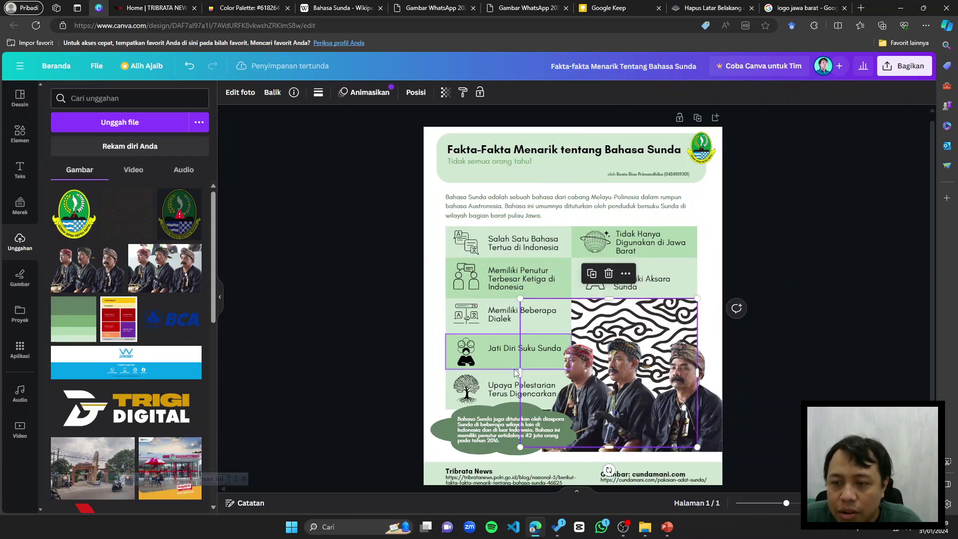
left_click_drag(542, 371, 576, 365)
Step: Group the Memiliki Aksara Sunda and Dialek boxes with their icons and text
left_click(594, 287)
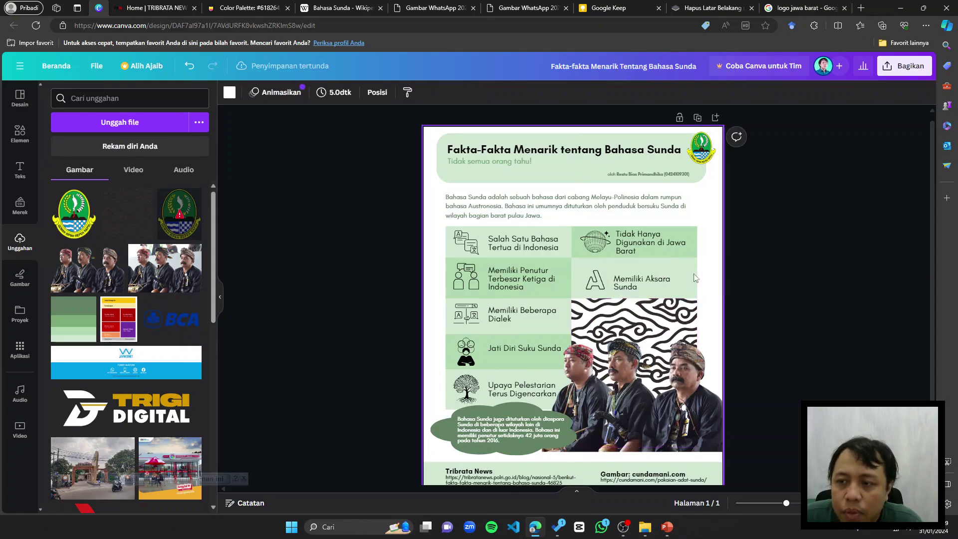
left_click(594, 287, "shift")
left_click(644, 232)
left_click(451, 291)
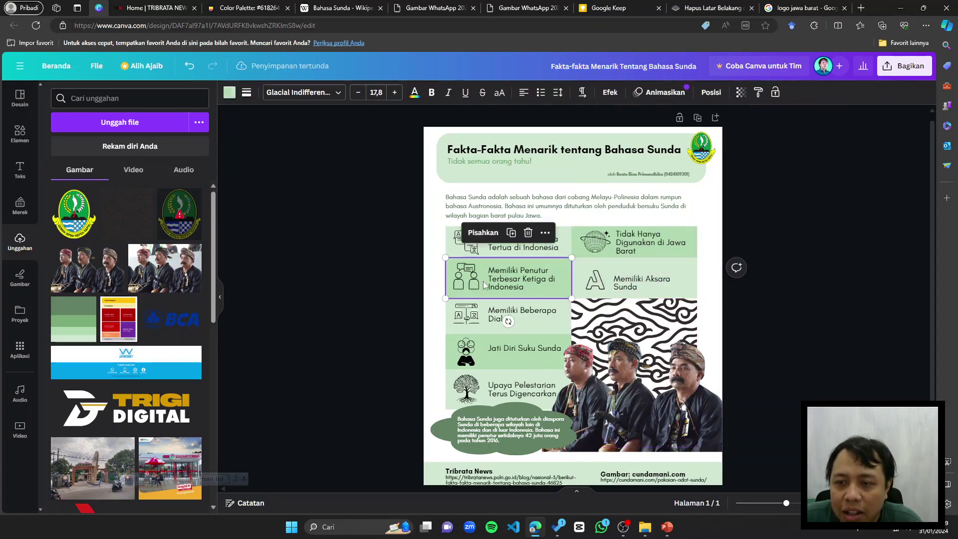
left_click(447, 311)
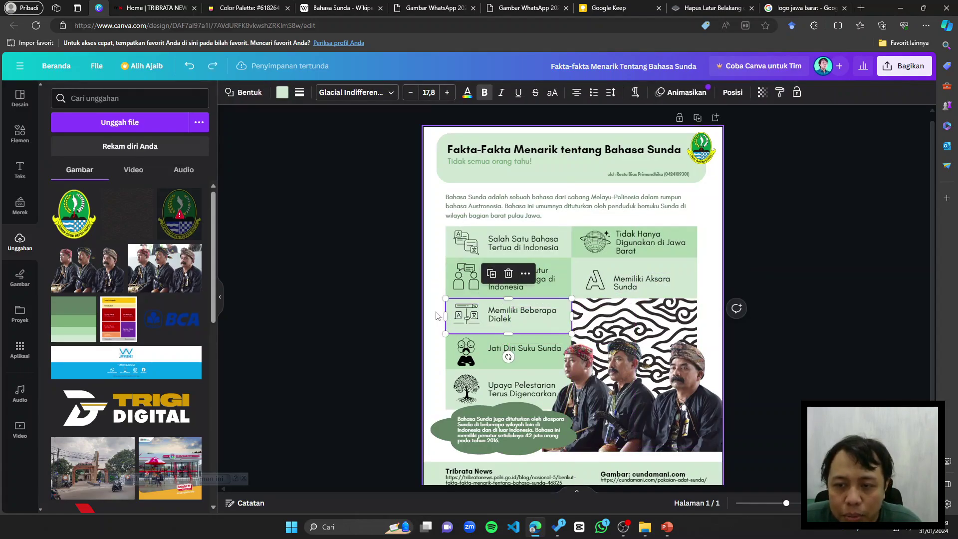
left_click_drag(432, 314, 539, 328)
left_click(524, 271)
Step: Nudge the Jati Diri Suku Sunda text and check the remaining row groups
scroll(499, 279, "down", 1)
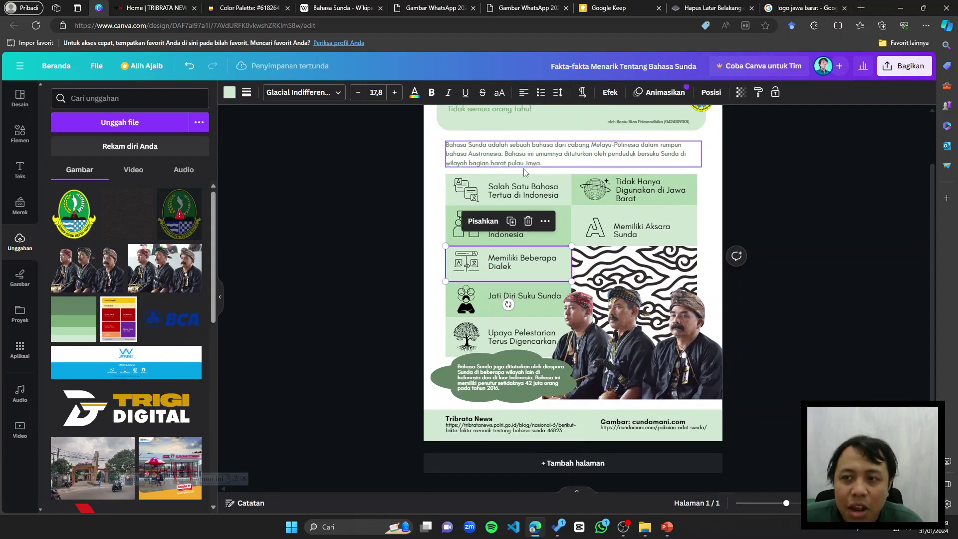
left_click(531, 308)
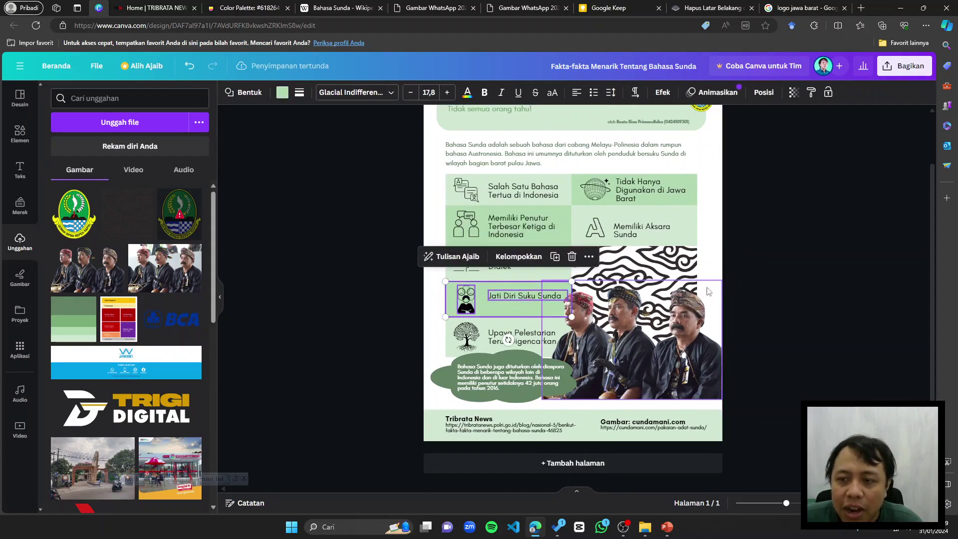
left_click_drag(522, 299, 526, 300)
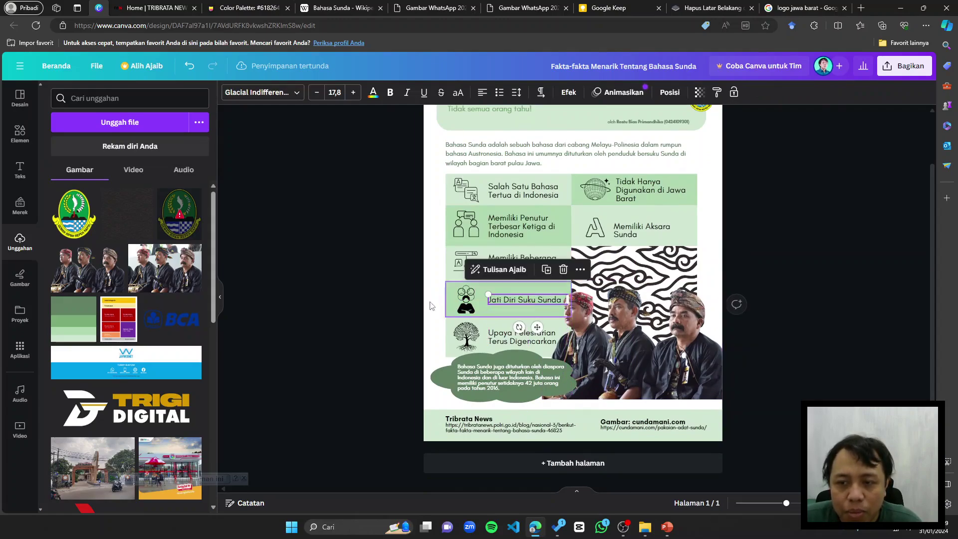
left_click(502, 304)
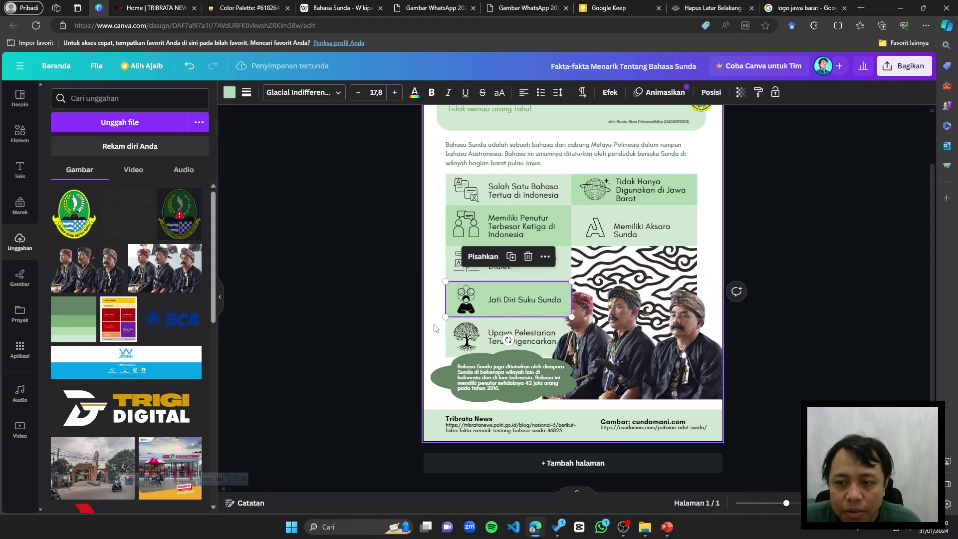
left_click(522, 341)
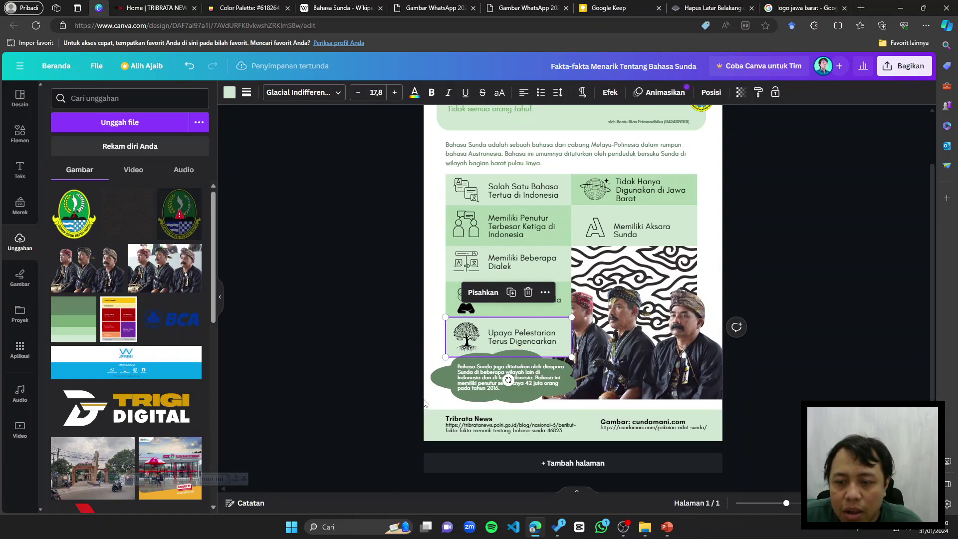
left_click(489, 389)
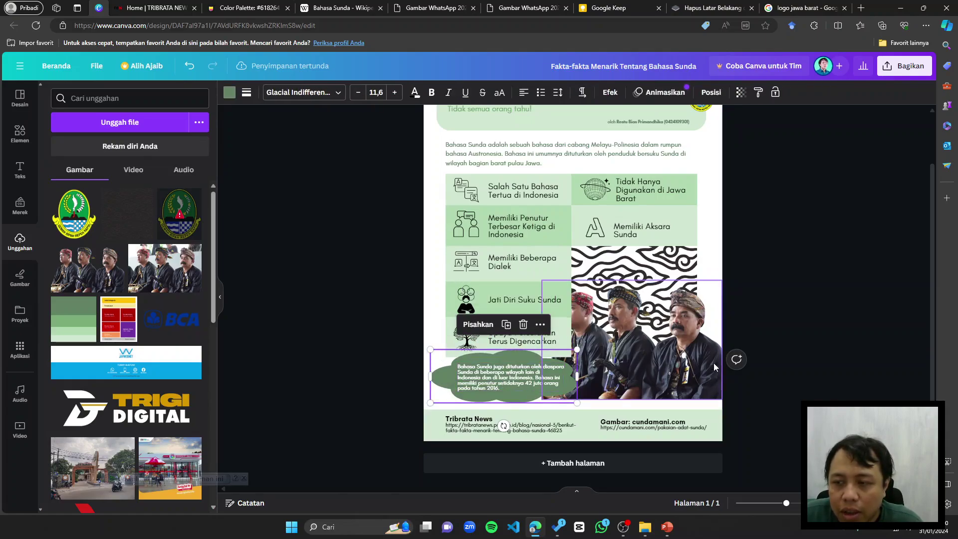
left_click(777, 304)
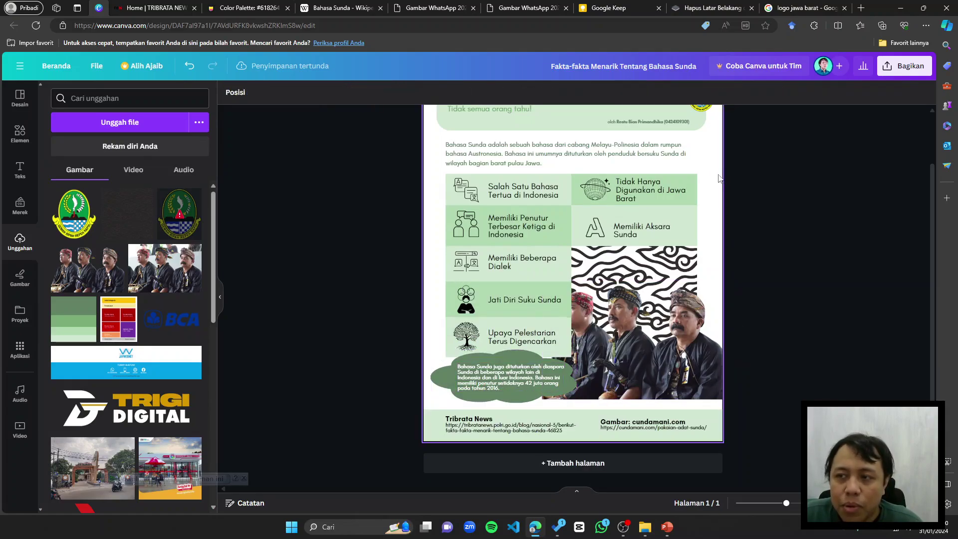
Step: Group the cloud batik pattern and the three-men photo into one element
left_click(594, 198)
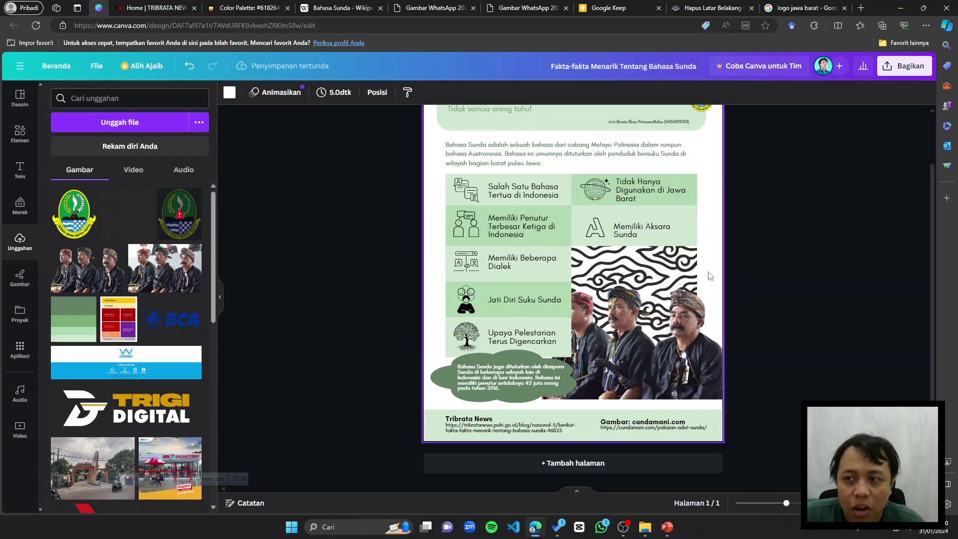
left_click(714, 234)
left_click_drag(718, 256, 659, 359)
key("ctrl+g")
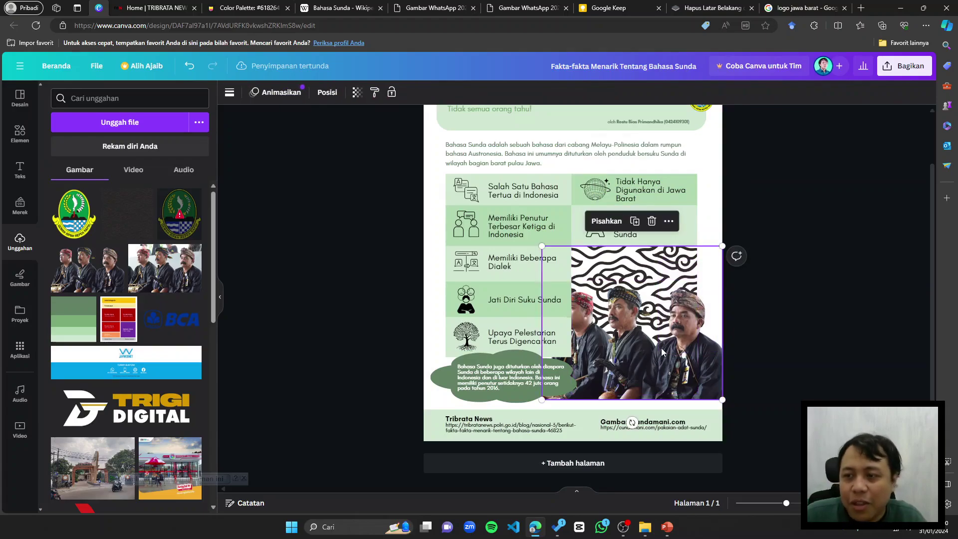
key("ctrl+z")
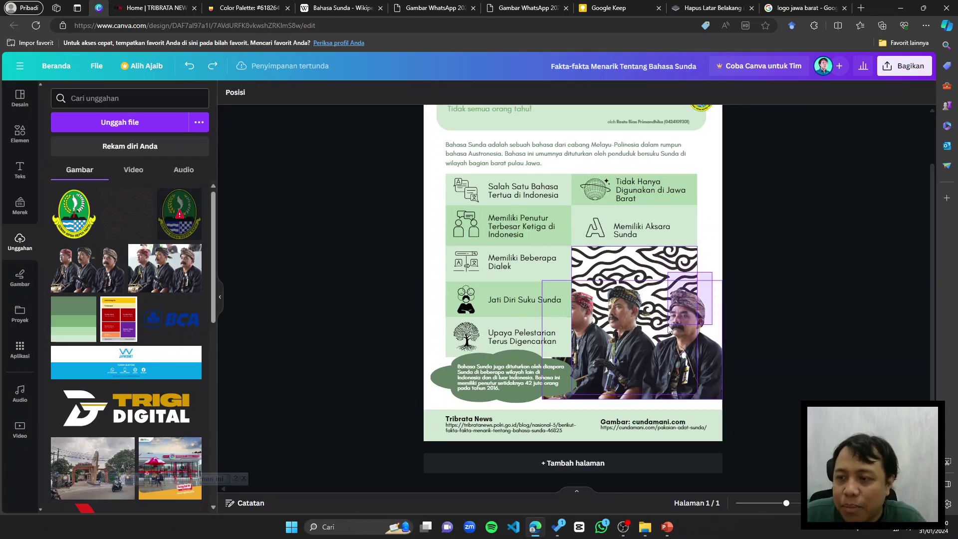
left_click_drag(733, 292, 670, 349)
right_click(670, 349)
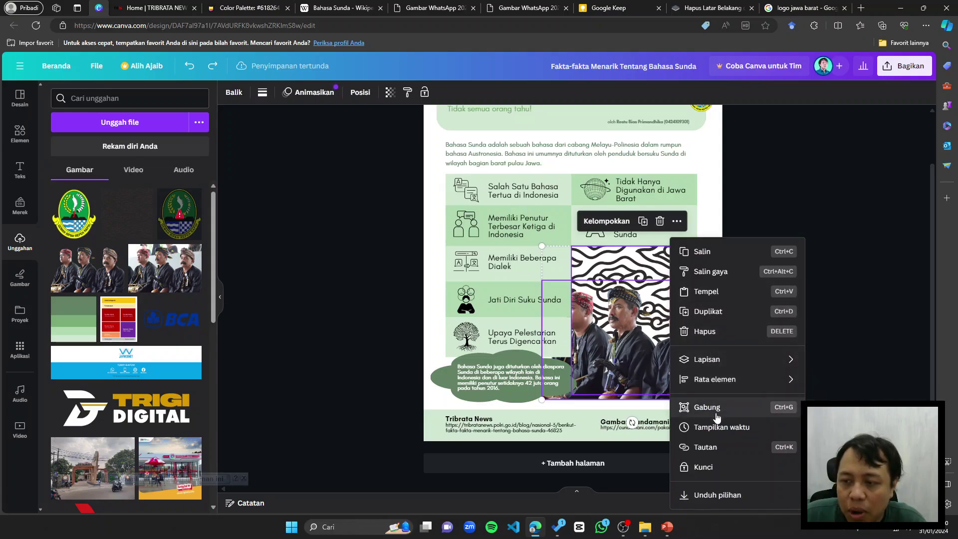
left_click(756, 259)
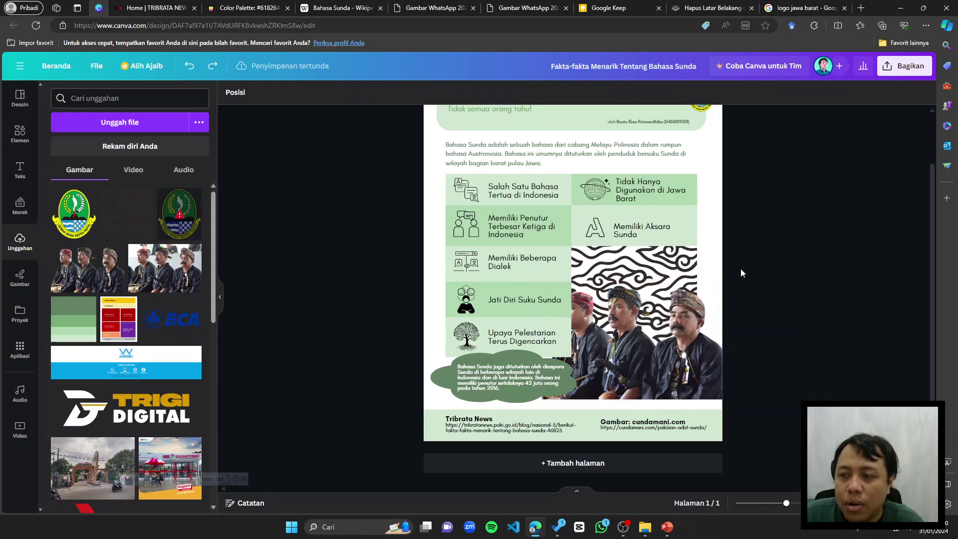
left_click_drag(741, 268, 656, 328)
key("ctrl+g")
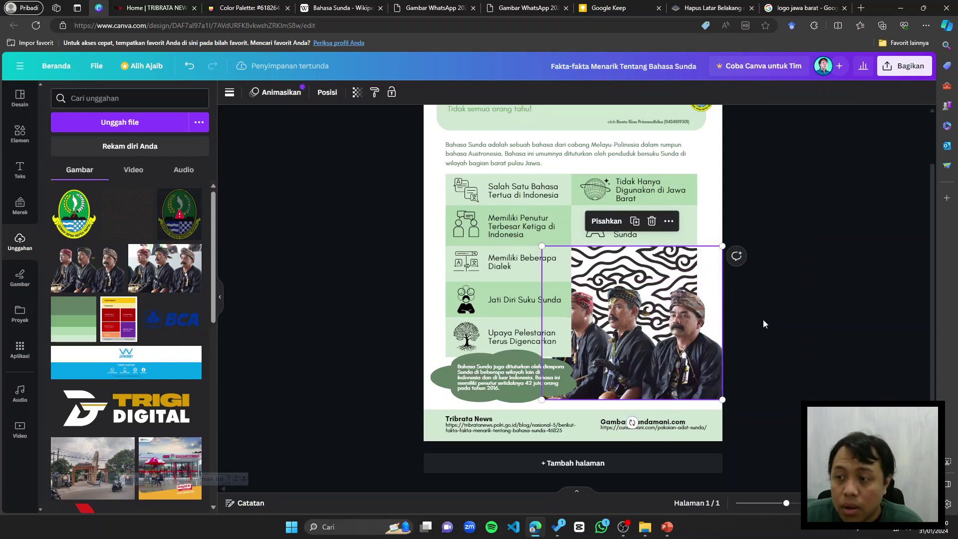
left_click(763, 320)
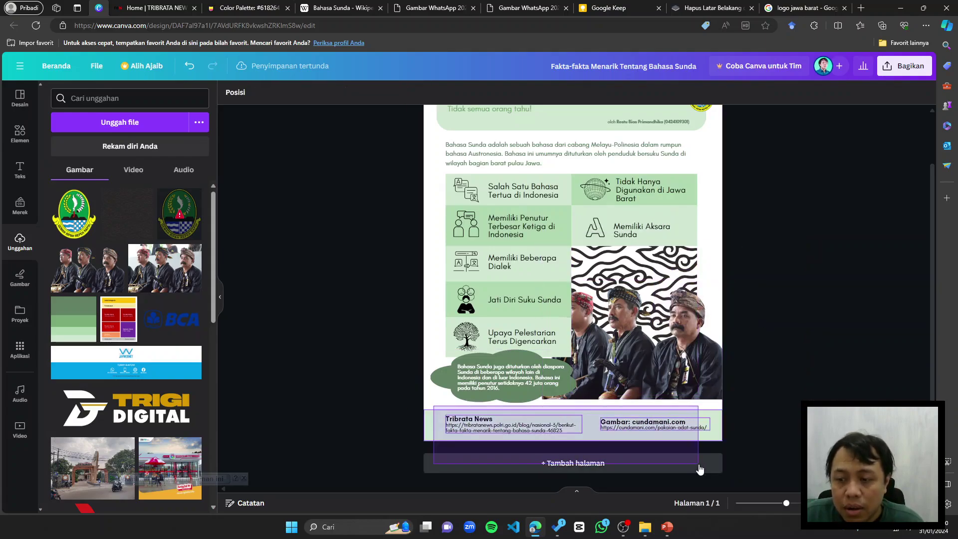
Step: Select the footer credits group, then the title header group
left_click(708, 438)
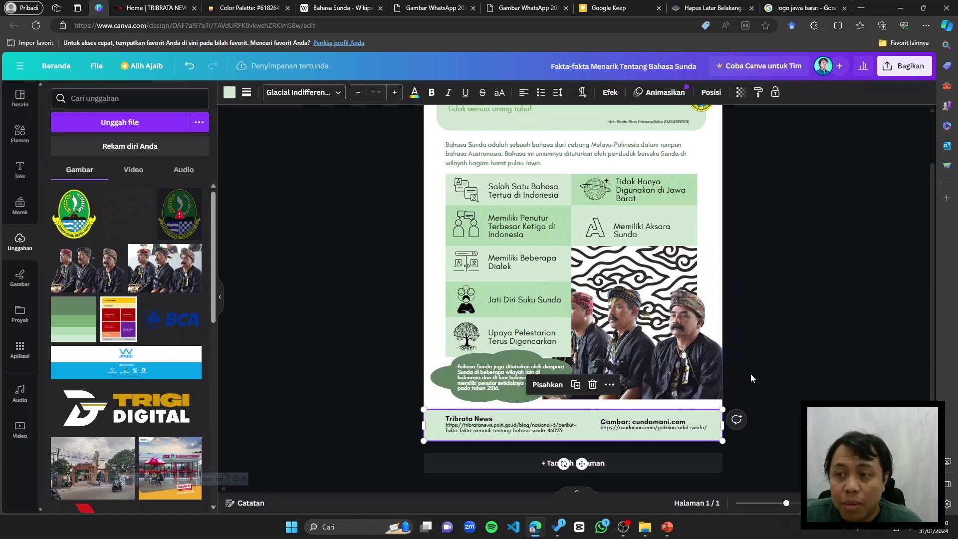
scroll(751, 373, "up", 2)
left_click(534, 167)
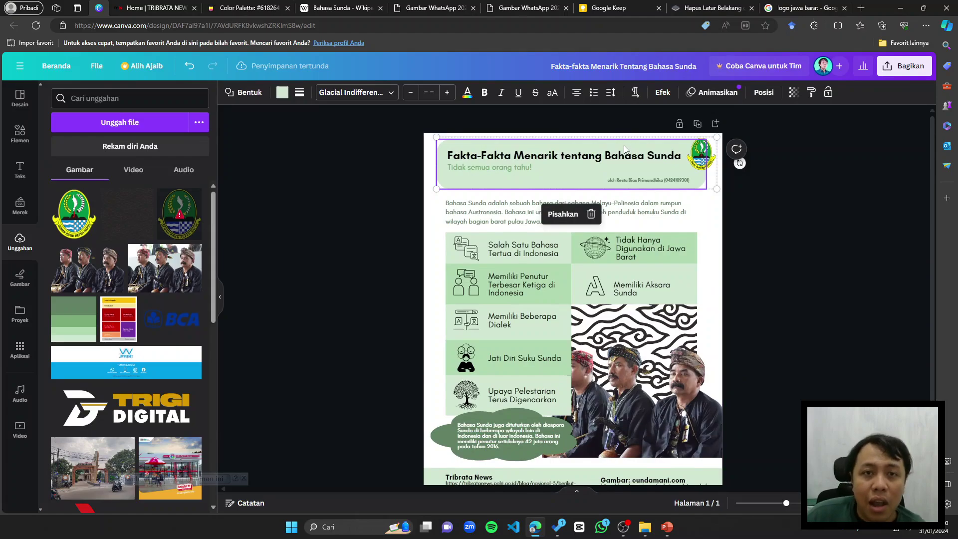
Step: Give the header block with title, subtitle and logo the Hanyut animation
left_click(713, 96)
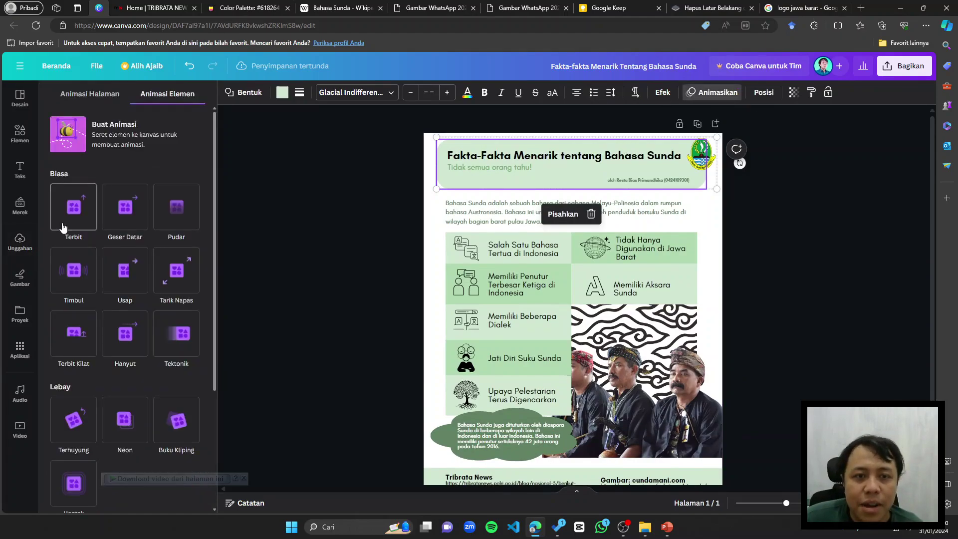
left_click(389, 153)
left_click_drag(429, 142, 747, 183)
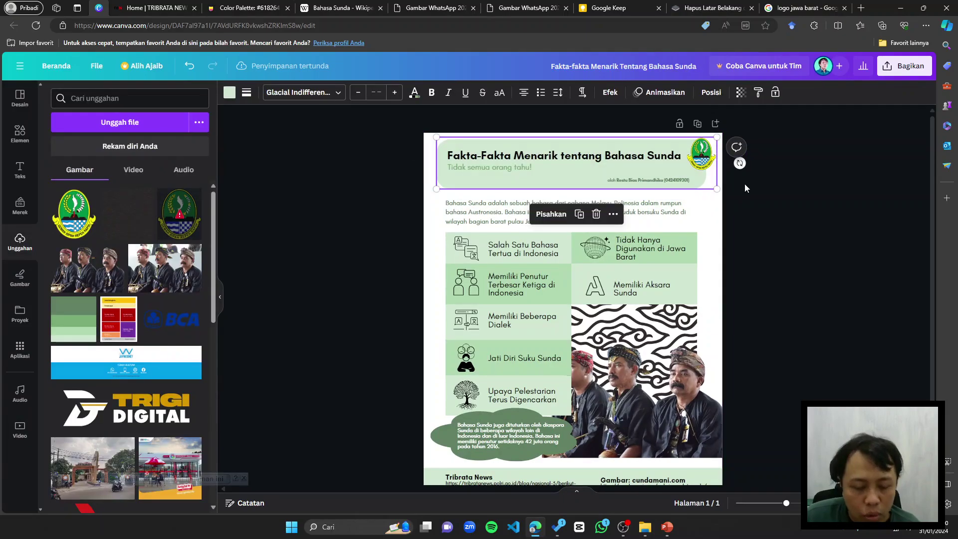
left_click(660, 93)
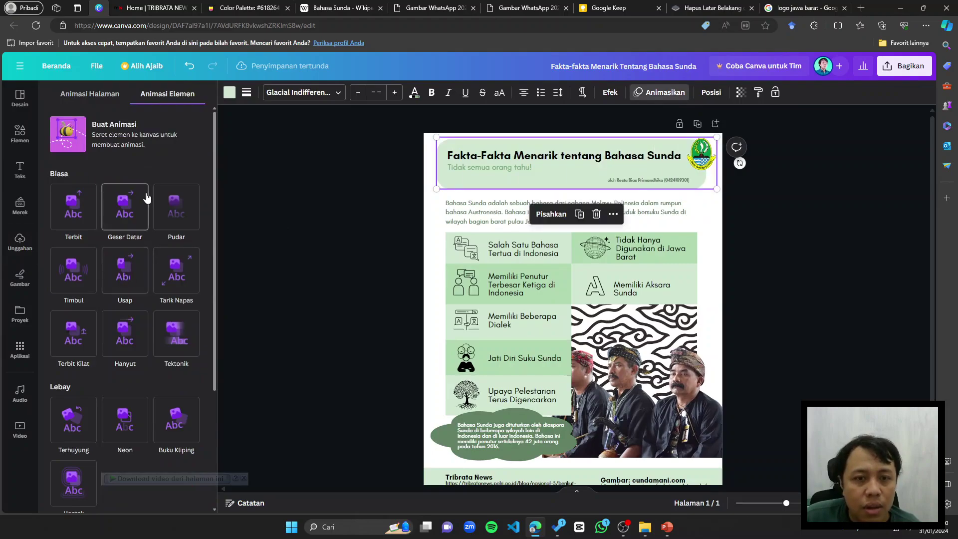
scroll(135, 219, "down", 3)
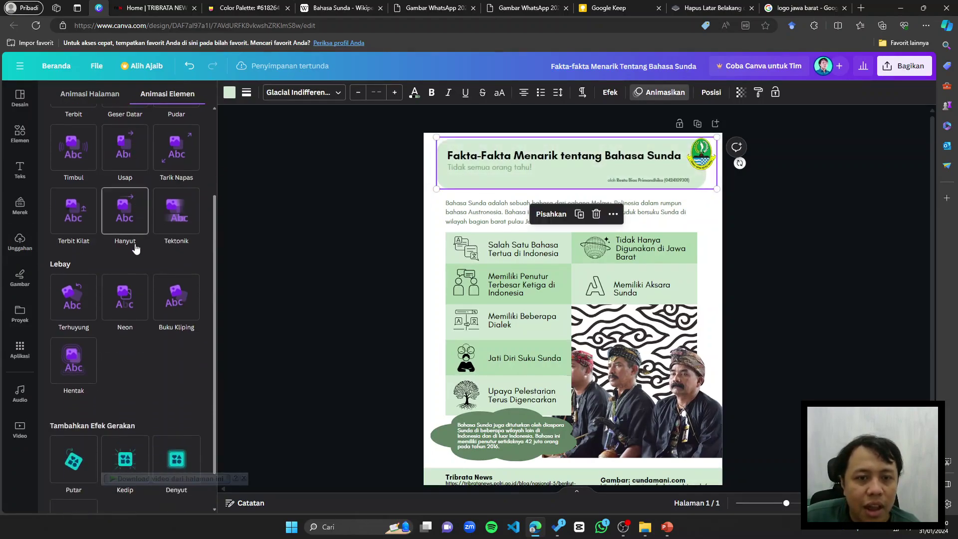
left_click(135, 218)
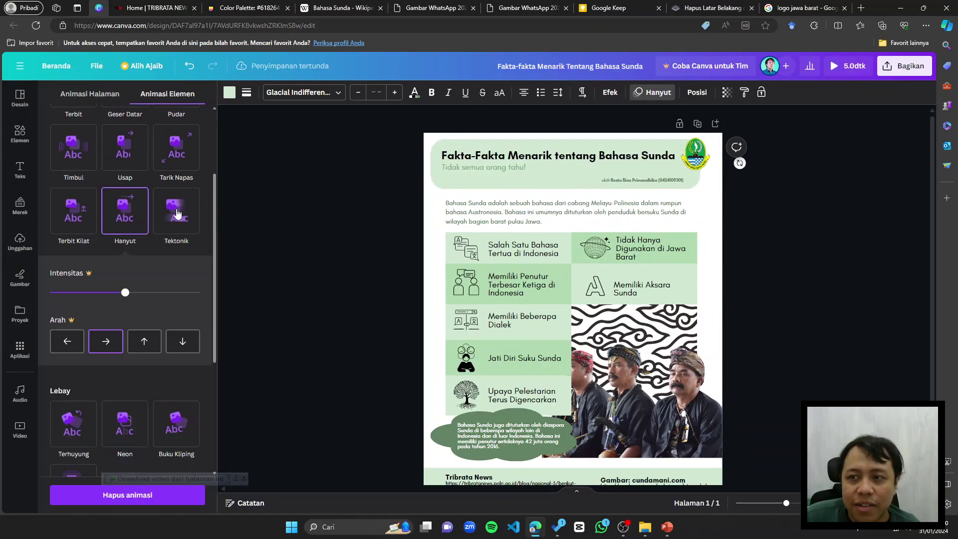
left_click(459, 207)
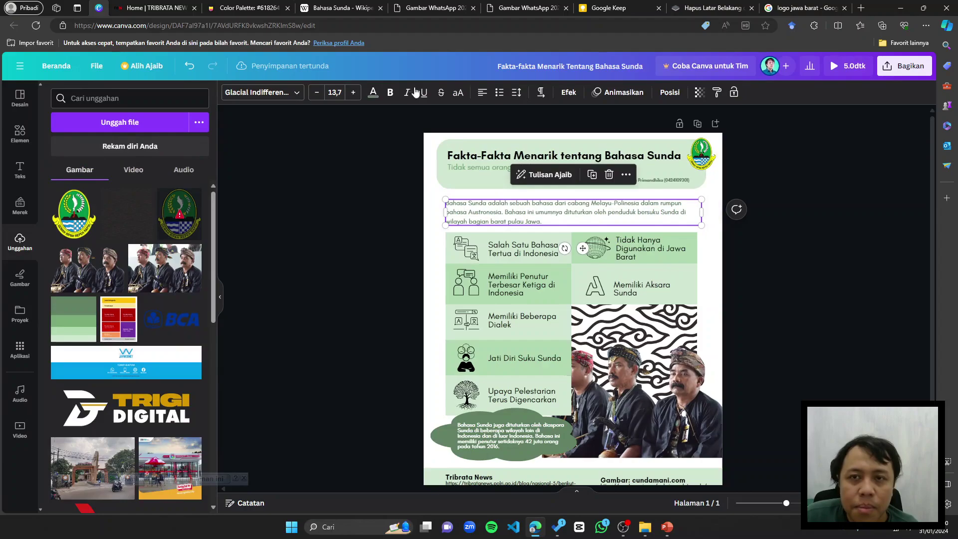
Step: Give the intro paragraph Mesin Tik and the Salah Satu Bahasa box Usap
left_click(619, 93)
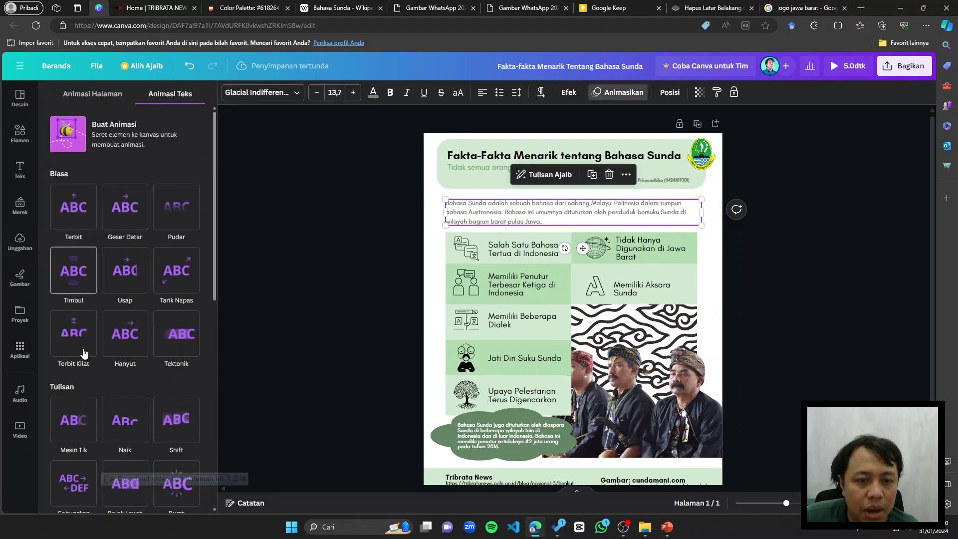
left_click(80, 423)
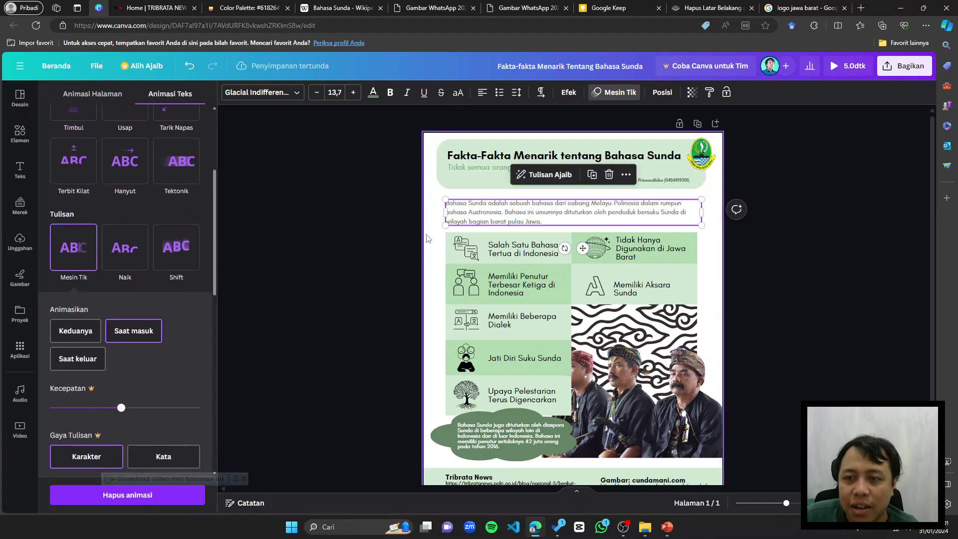
left_click_drag(427, 235, 494, 249)
scroll(354, 247, "down", 1)
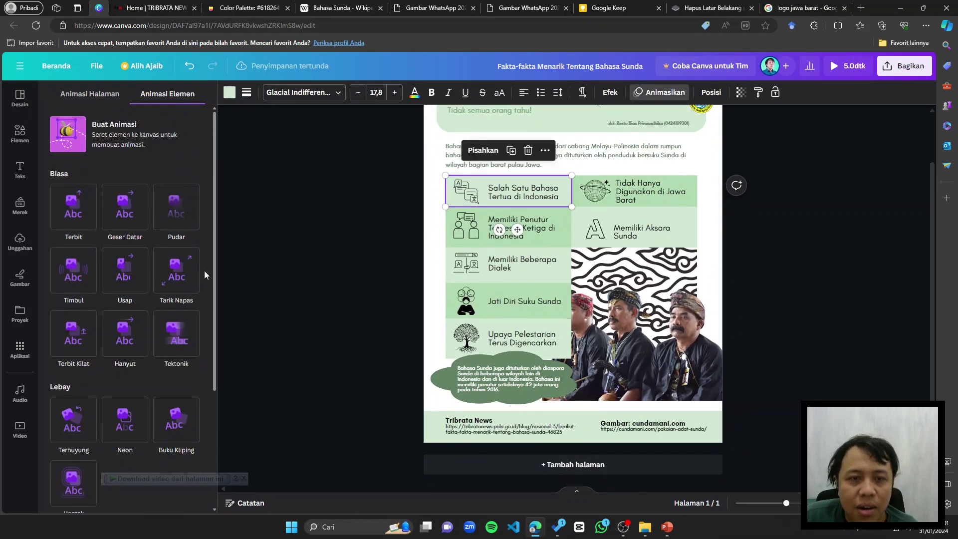
left_click(125, 286)
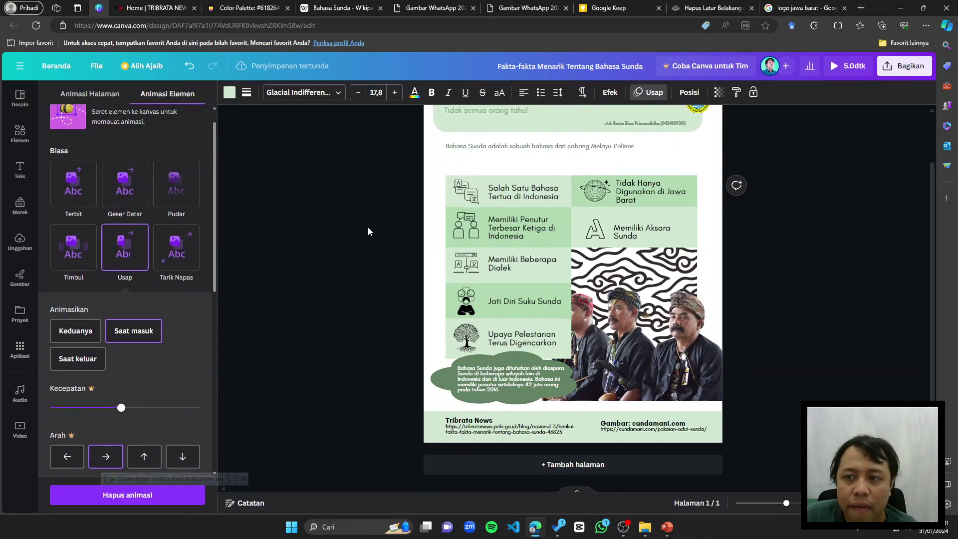
left_click(414, 212)
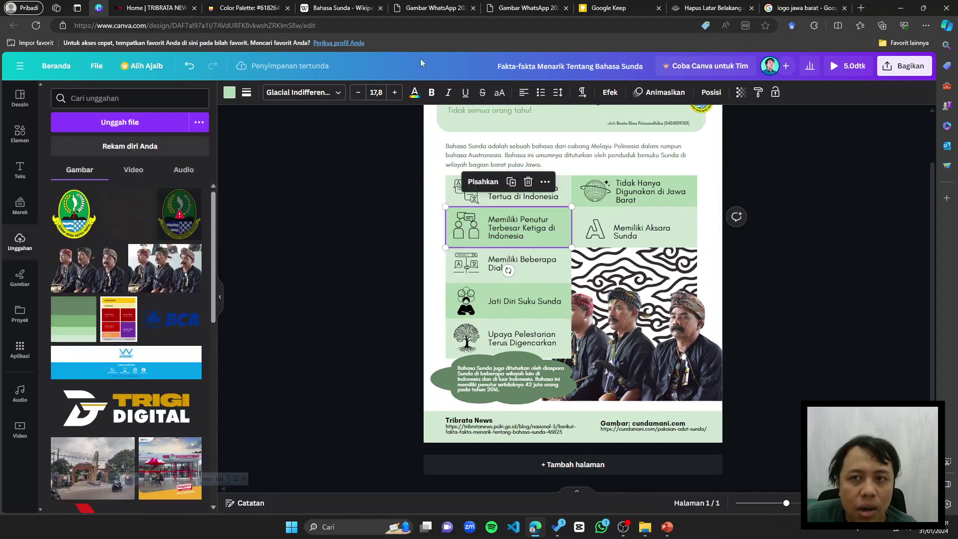
Step: Apply the Usap animation to the Memiliki Penutur box
left_click(610, 93)
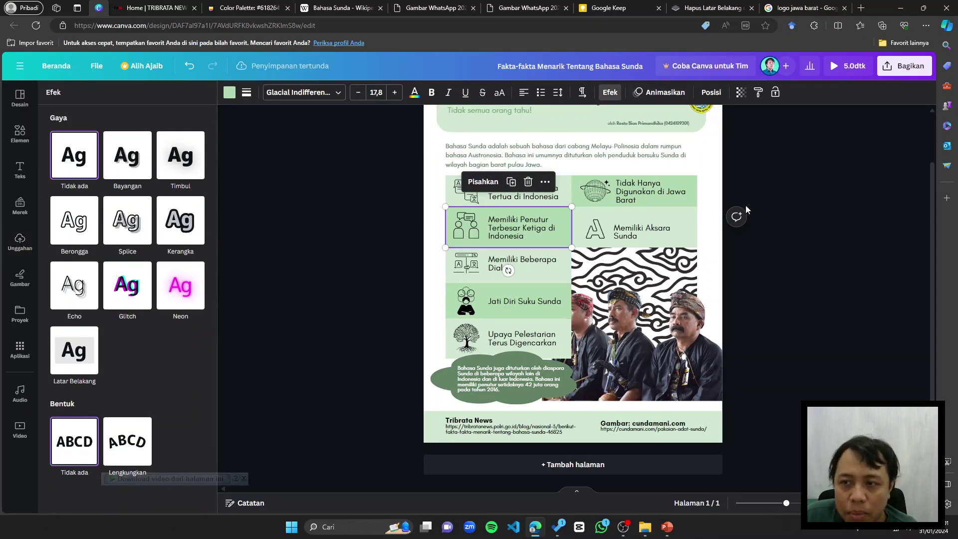
left_click(436, 220)
left_click(441, 202)
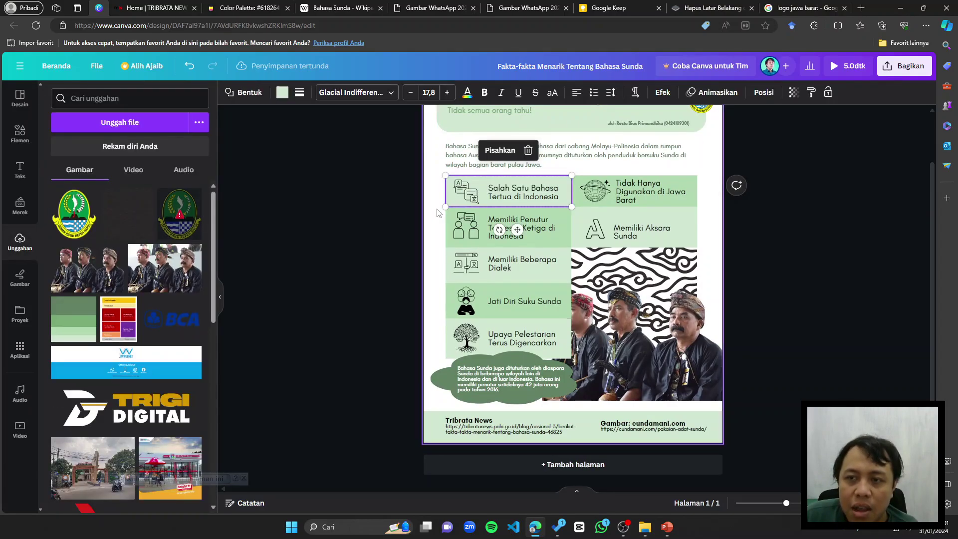
left_click(440, 218)
left_click(464, 190)
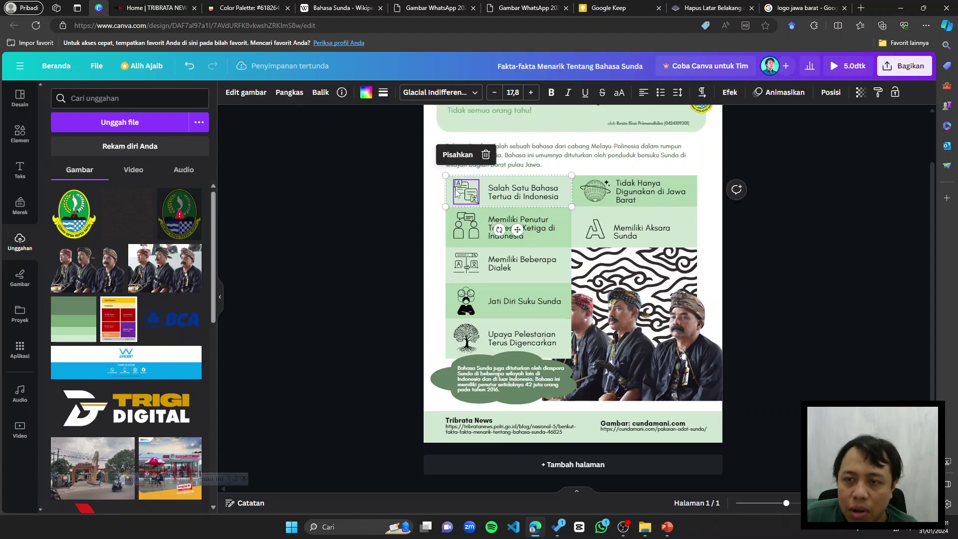
left_click(439, 224)
left_click(447, 222)
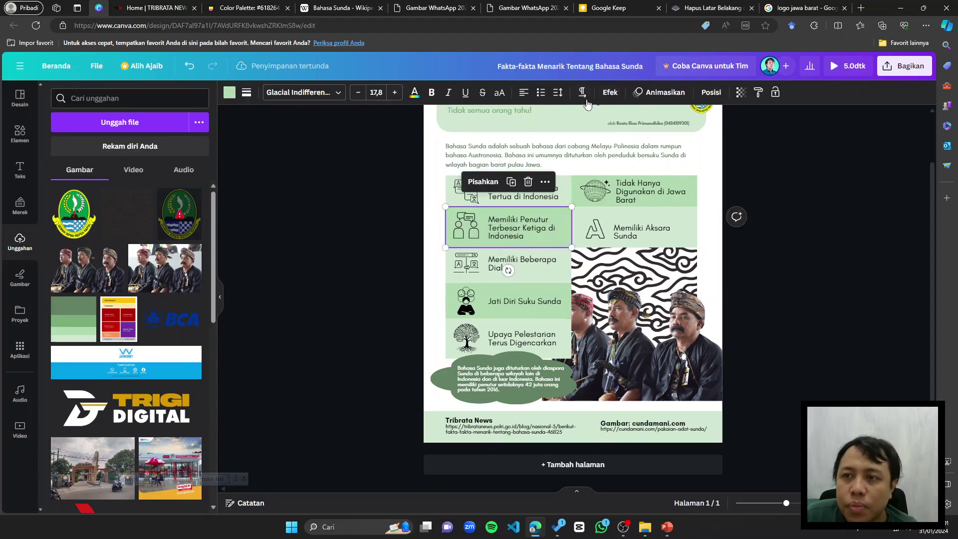
left_click(659, 92)
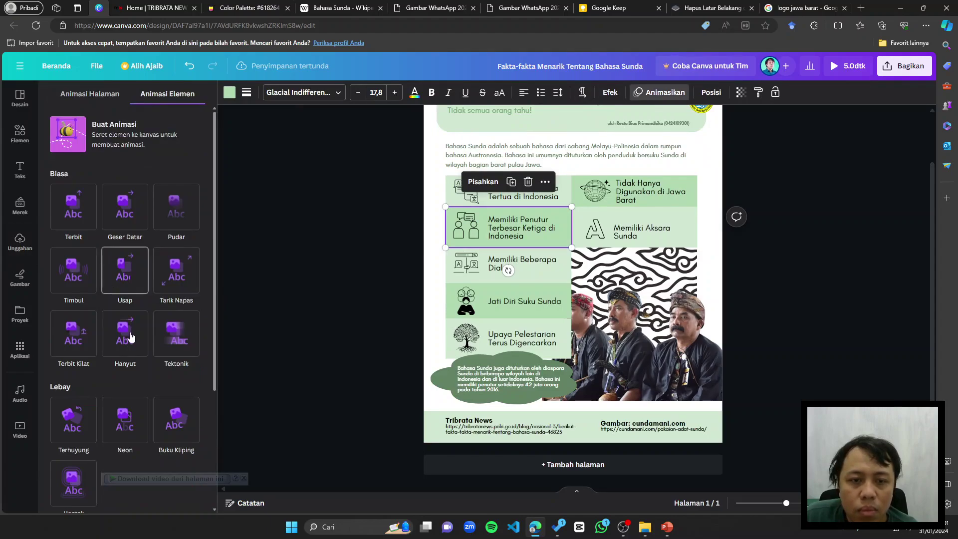
left_click(123, 276)
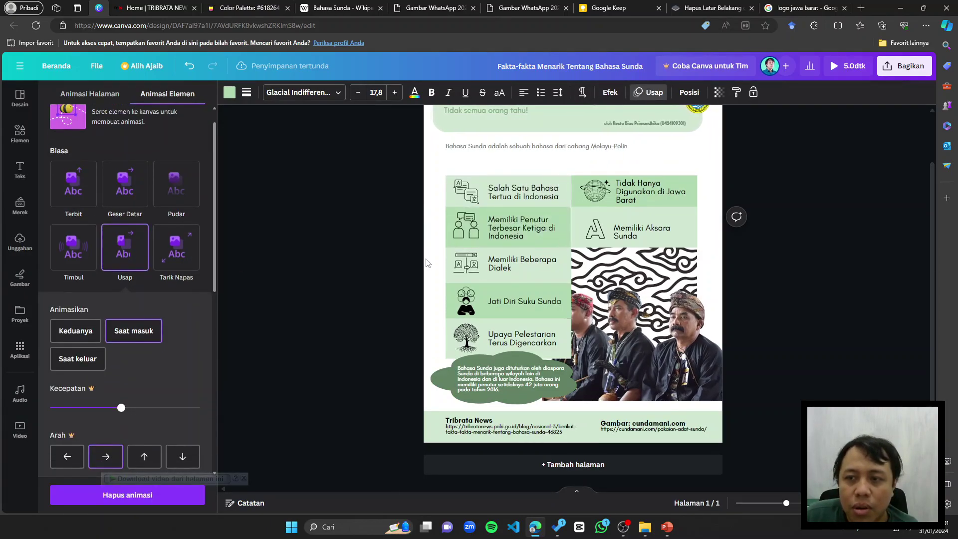
Step: Apply Usap to the Jati Diri Suku Sunda and Upaya Pelestarian boxes
left_click(517, 270)
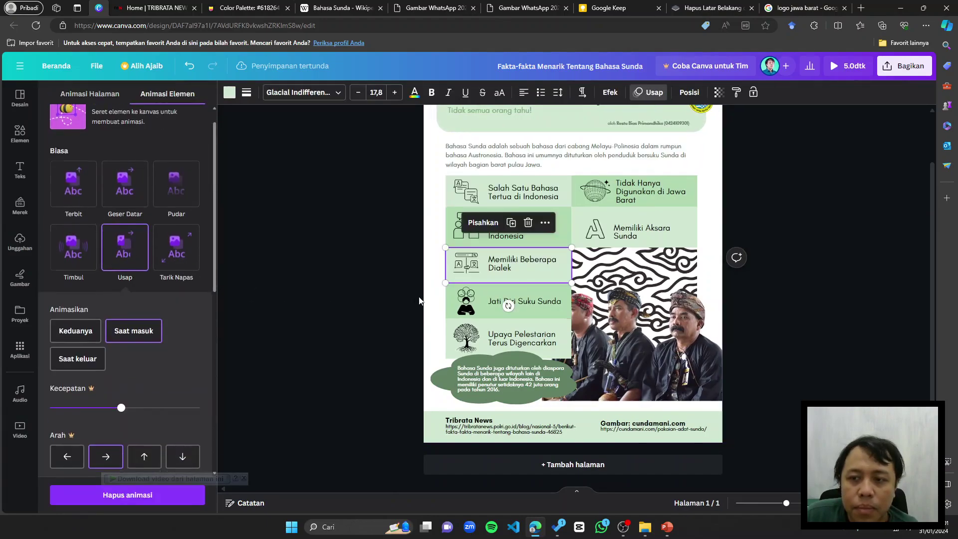
left_click(497, 307)
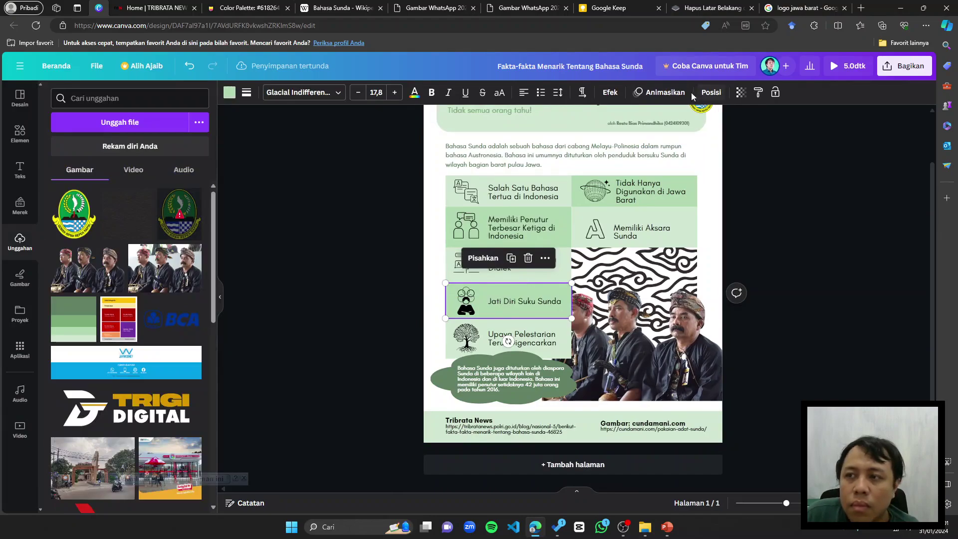
left_click(685, 94)
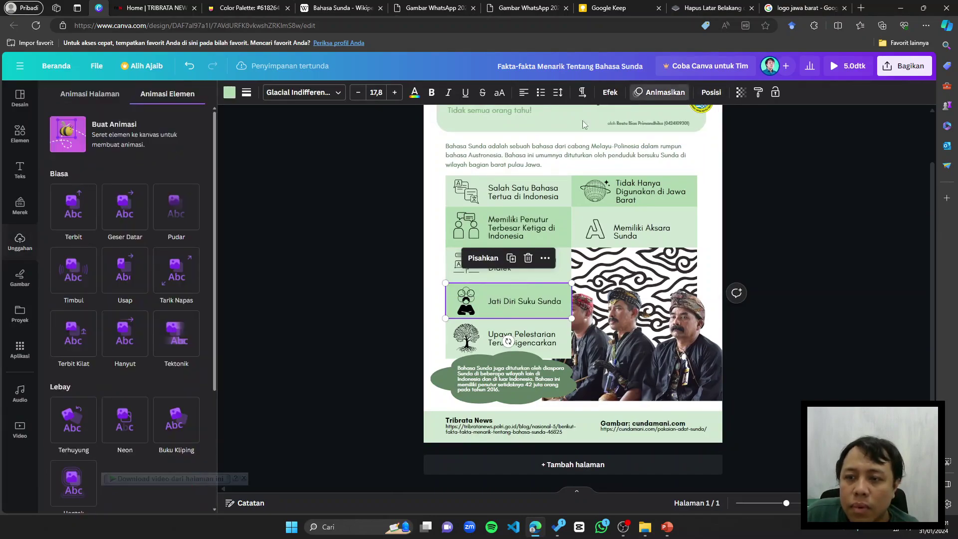
left_click(130, 274)
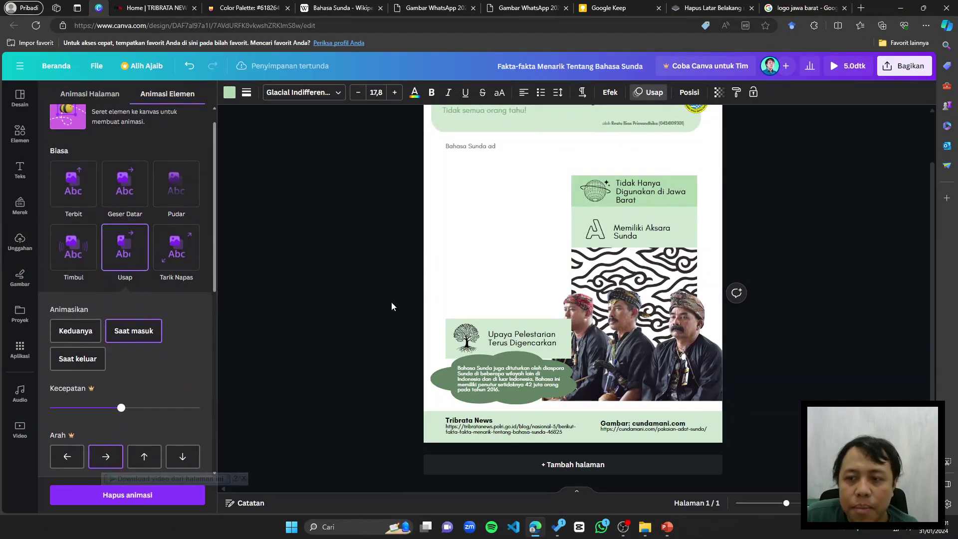
left_click(464, 299)
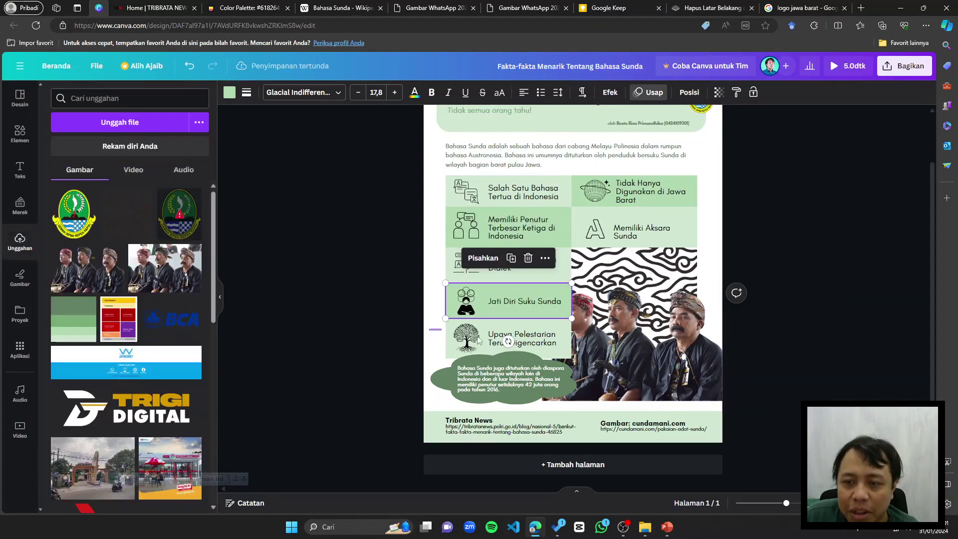
left_click(449, 339)
left_click(659, 93)
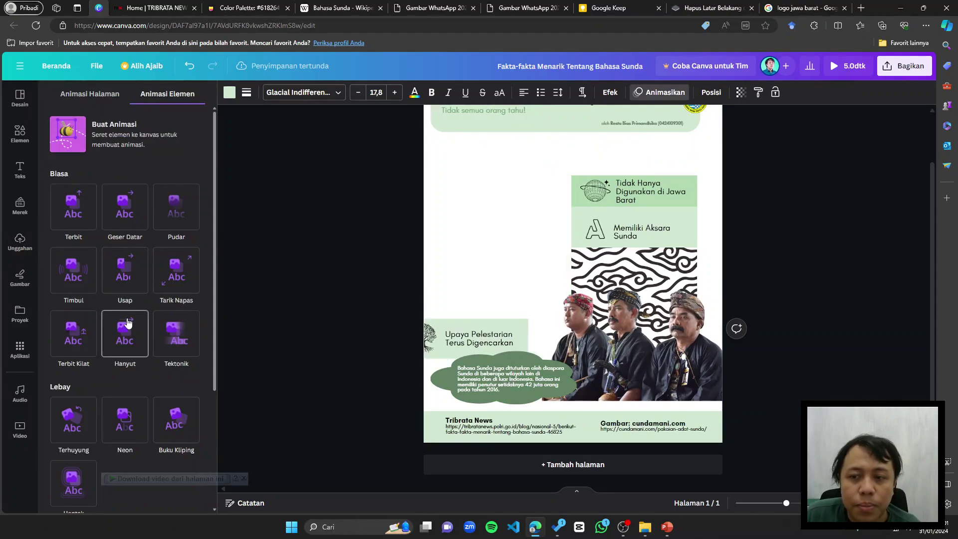
left_click(125, 293)
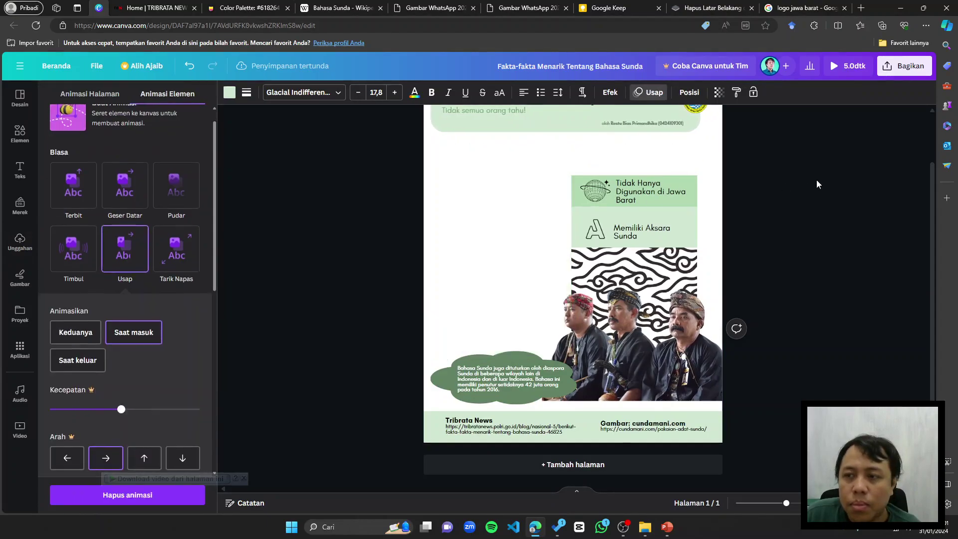
Step: Apply Usap to the Tidak Hanya Digunakan di Jawa Barat and Memiliki Aksara Sunda boxes
left_click(599, 199)
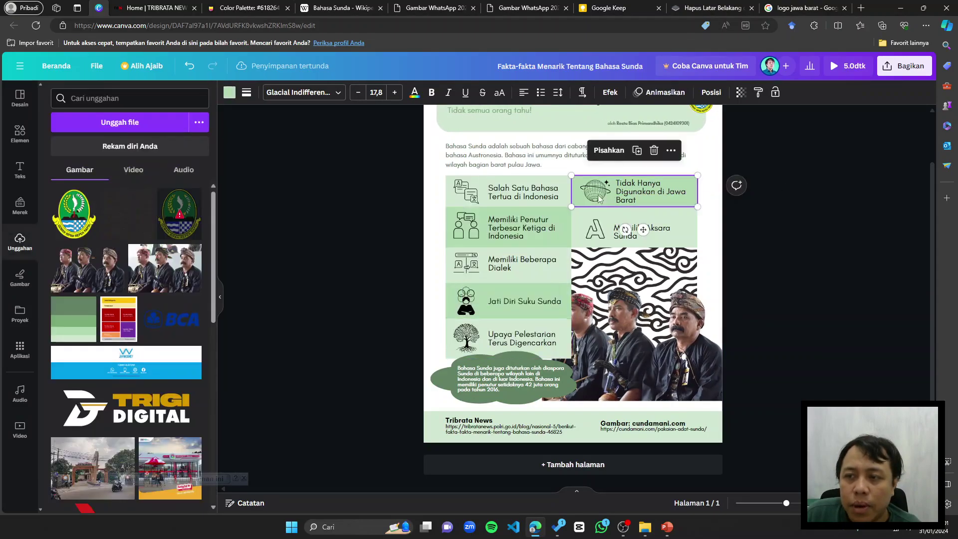
left_click(645, 95)
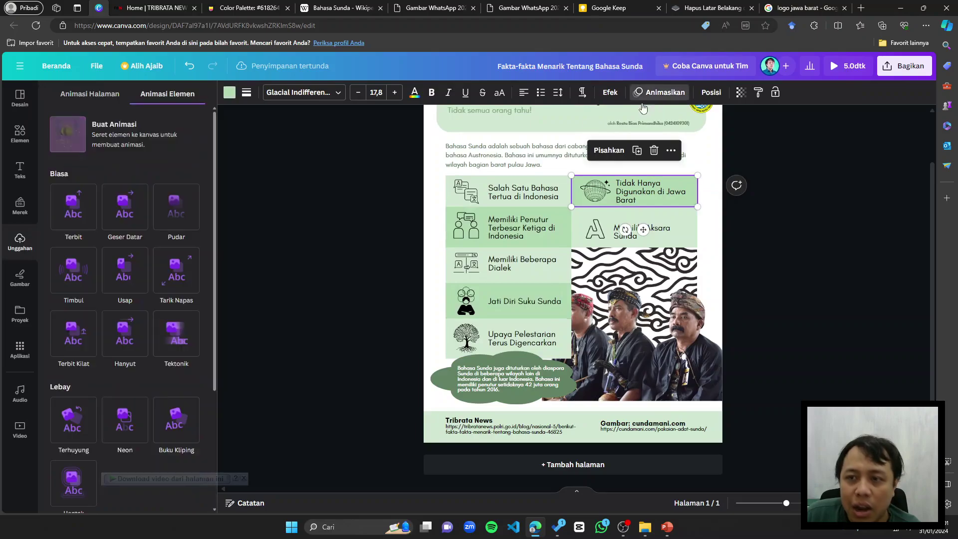
left_click(129, 285)
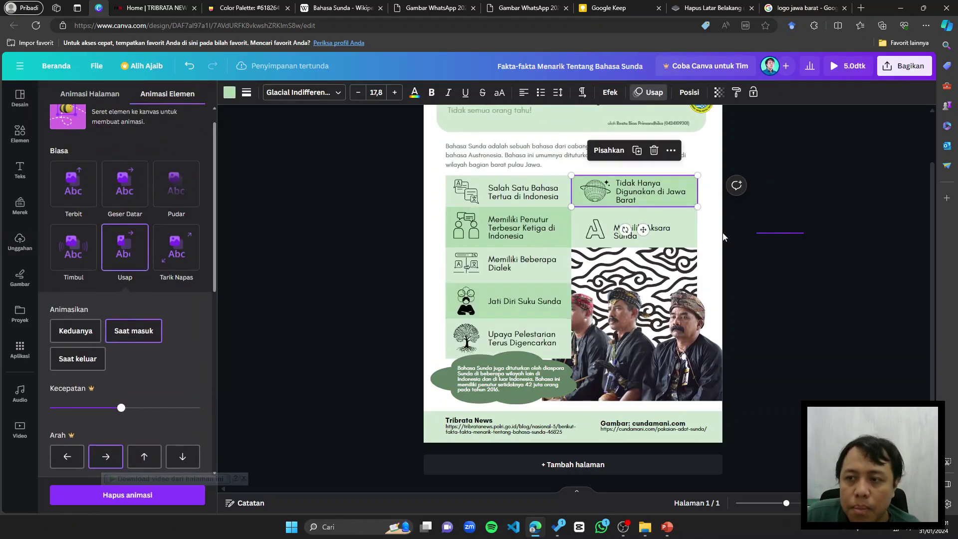
left_click(649, 235)
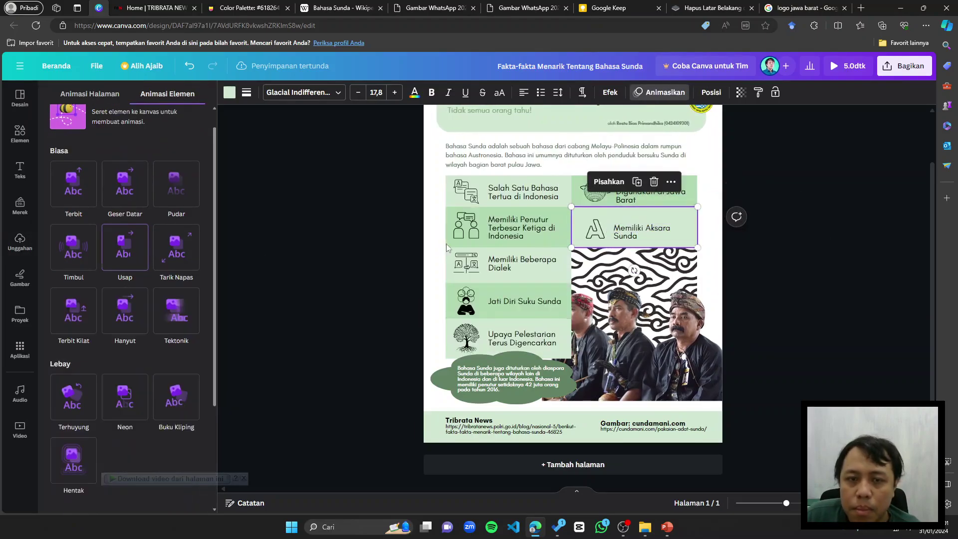
left_click(125, 246)
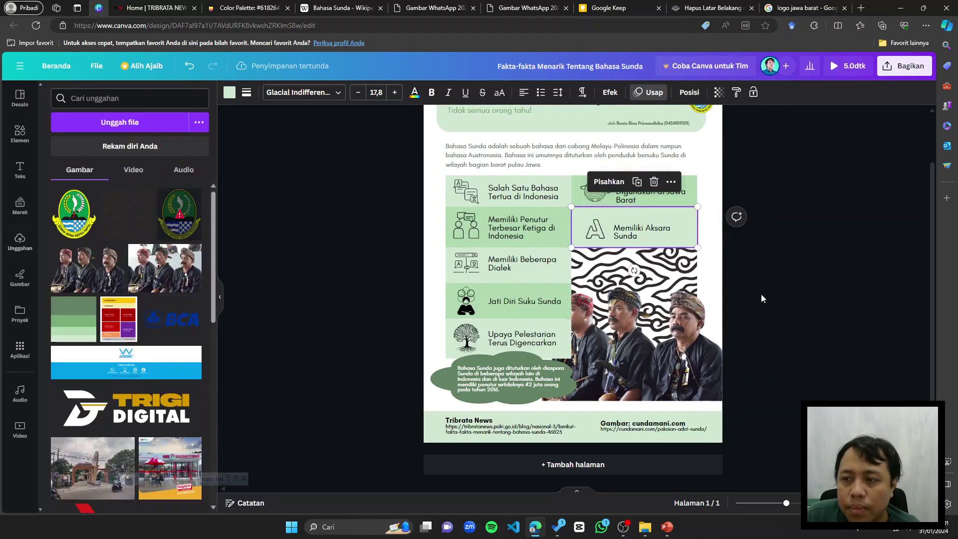
left_click(673, 355)
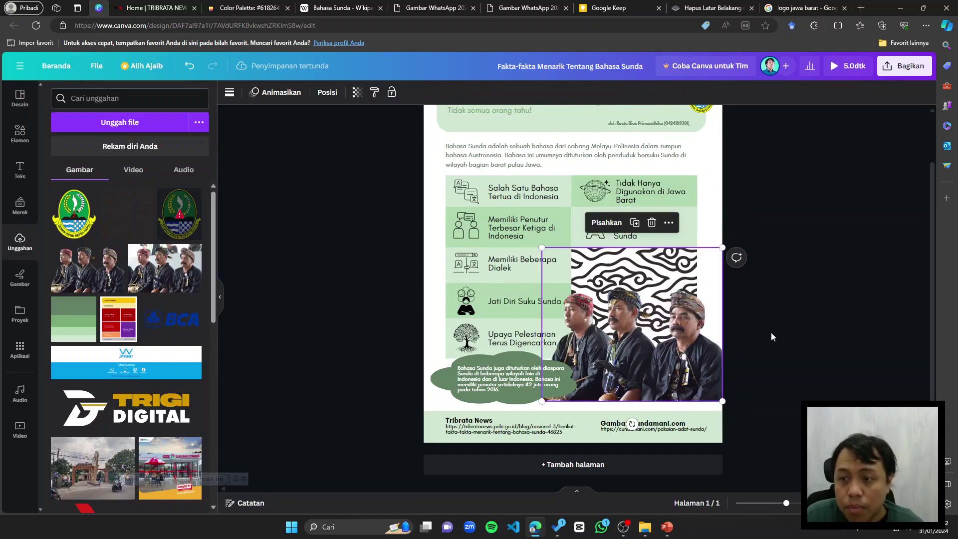
Step: Give the batik-backed three-men photo group the Terbit Kilat entry animation
left_click(749, 289)
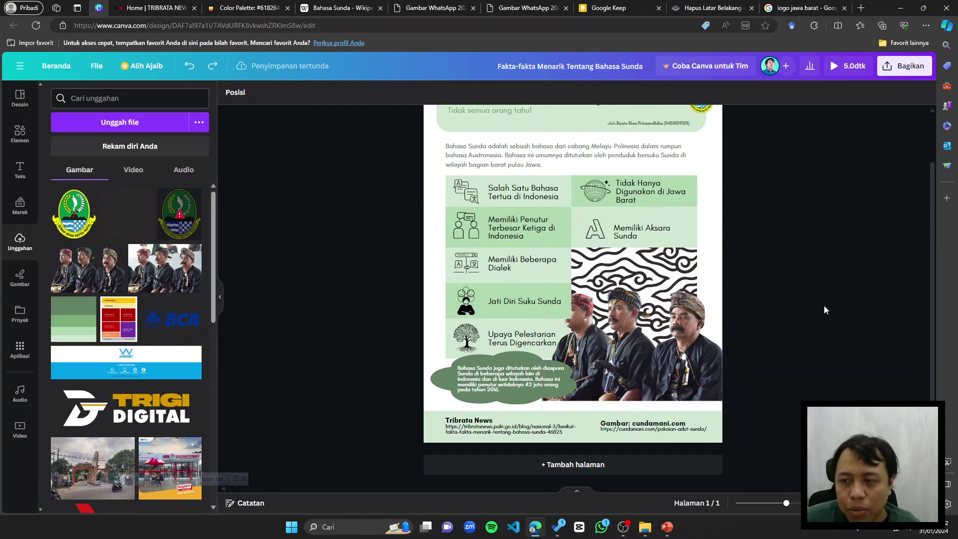
left_click(626, 354)
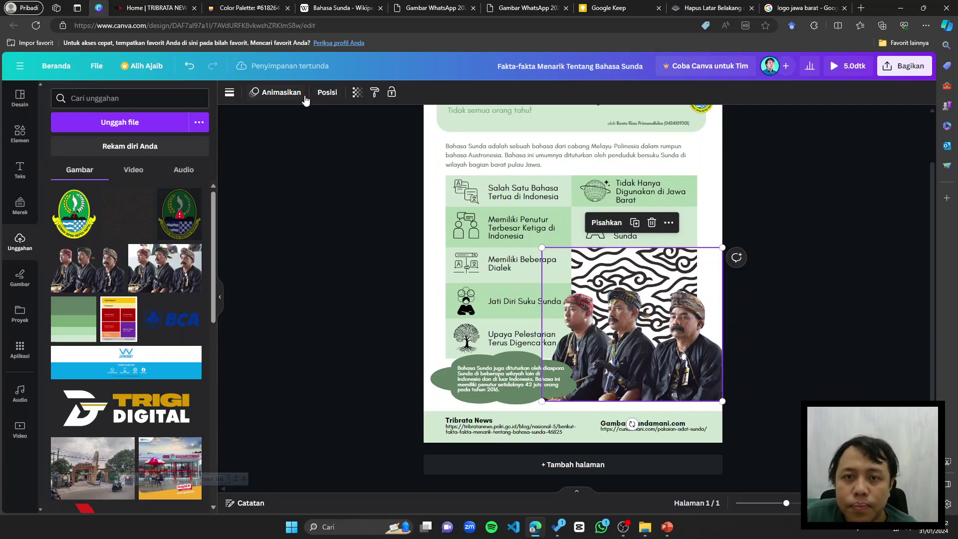
left_click(281, 93)
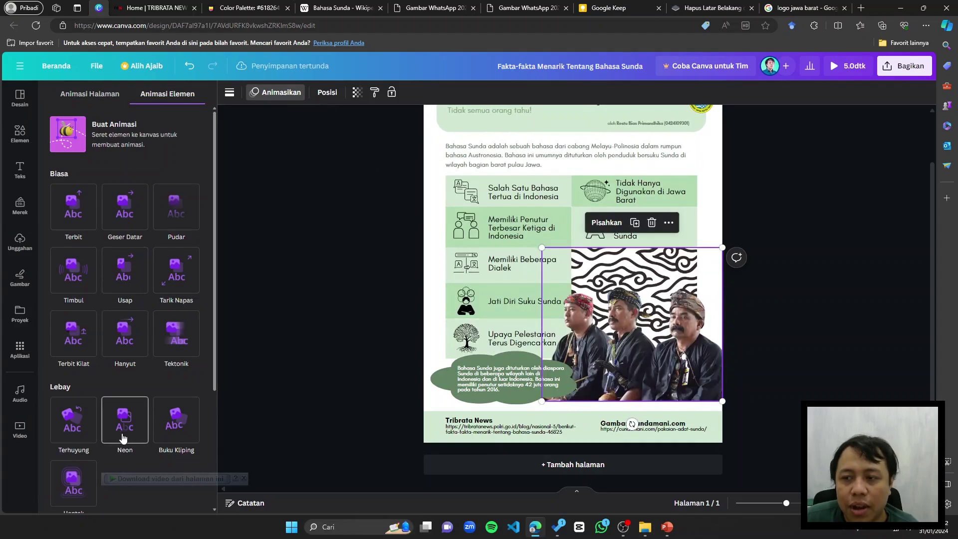
scroll(87, 429, "down", 3)
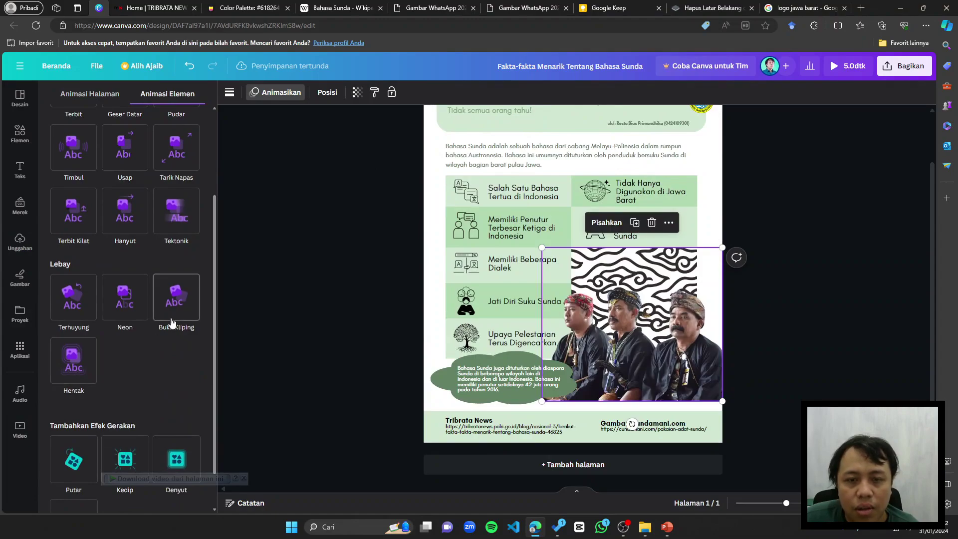
scroll(165, 323, "down", 1)
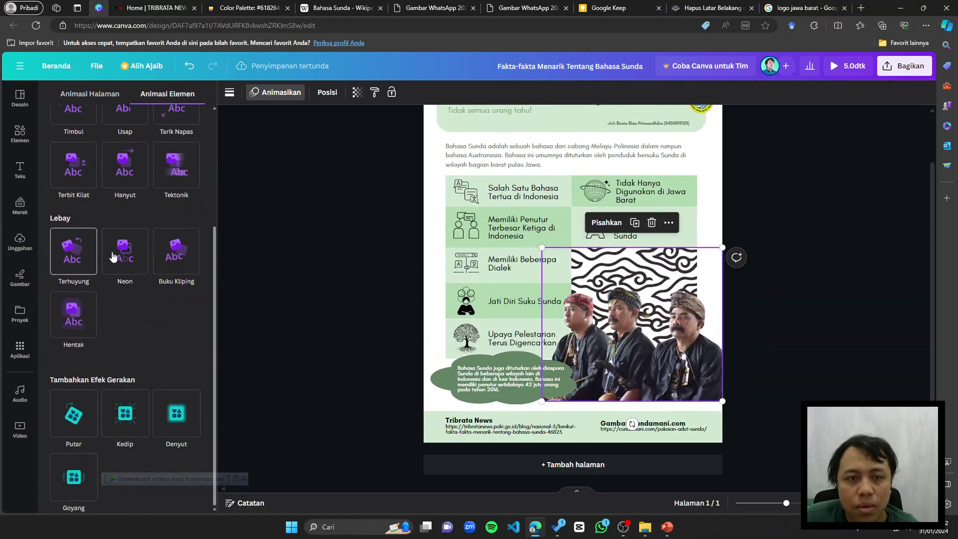
scroll(106, 245, "up", 1)
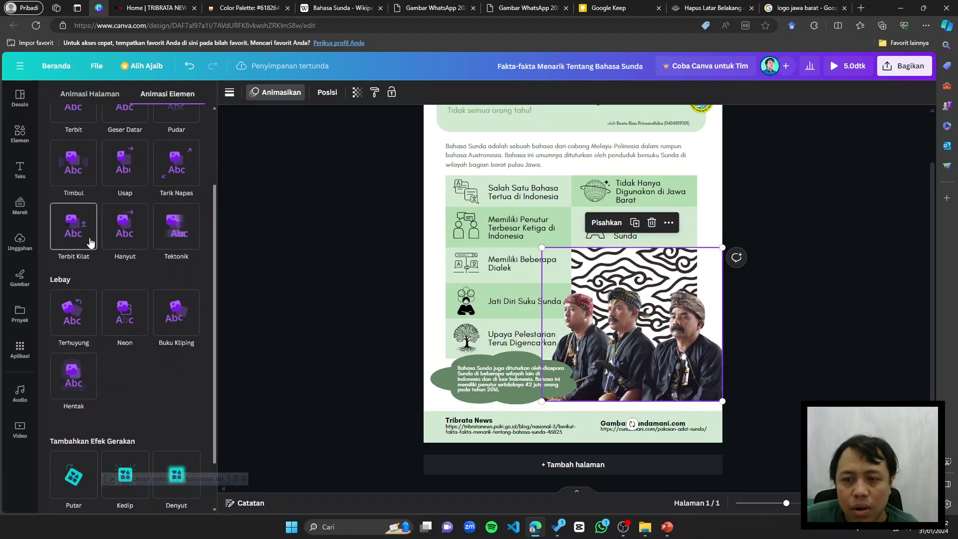
left_click(90, 242)
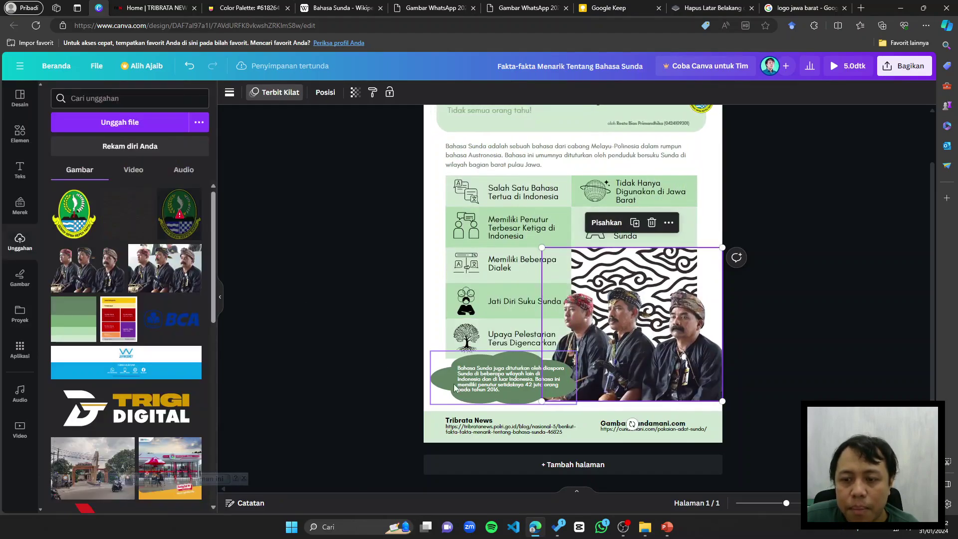
left_click(457, 388)
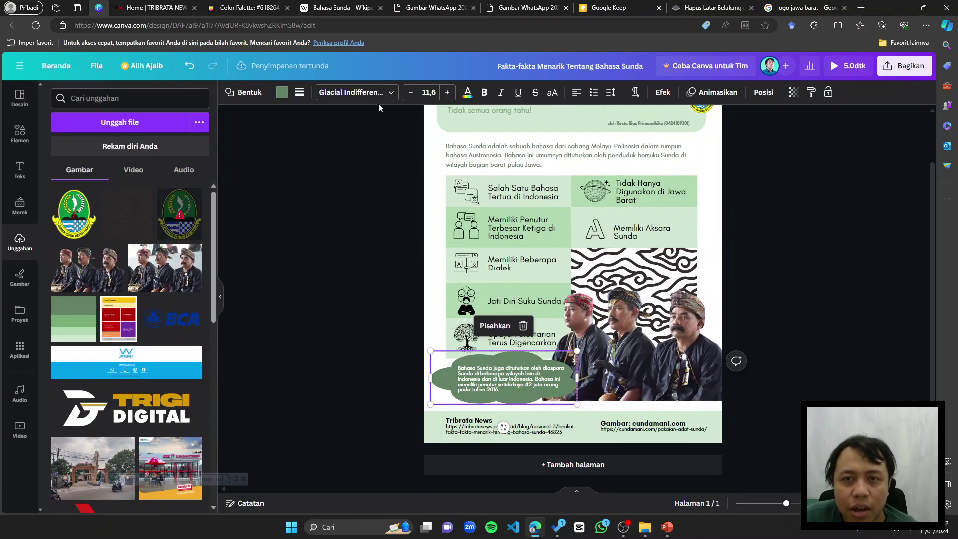
Step: Give the cloud-shaped text block the Timbul animation
left_click(721, 91)
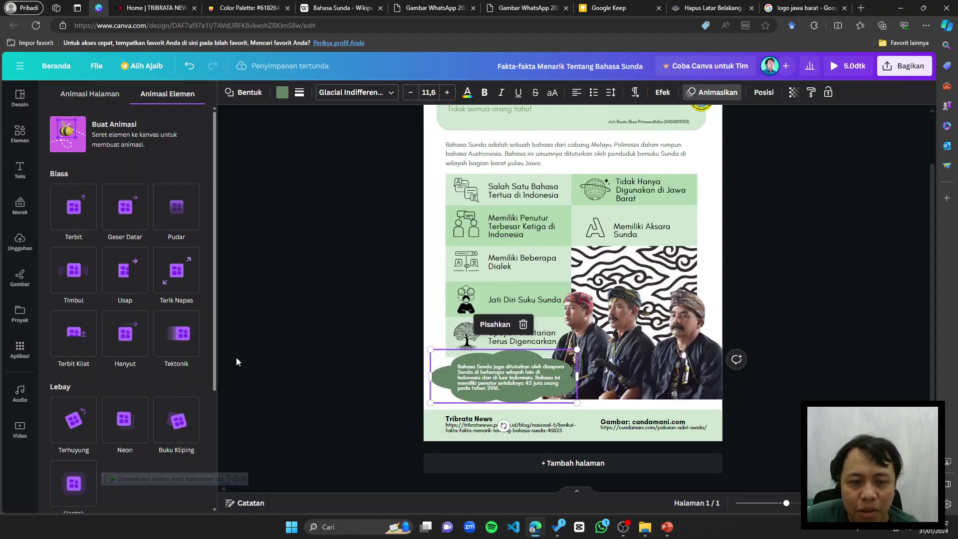
scroll(125, 349, "down", 2)
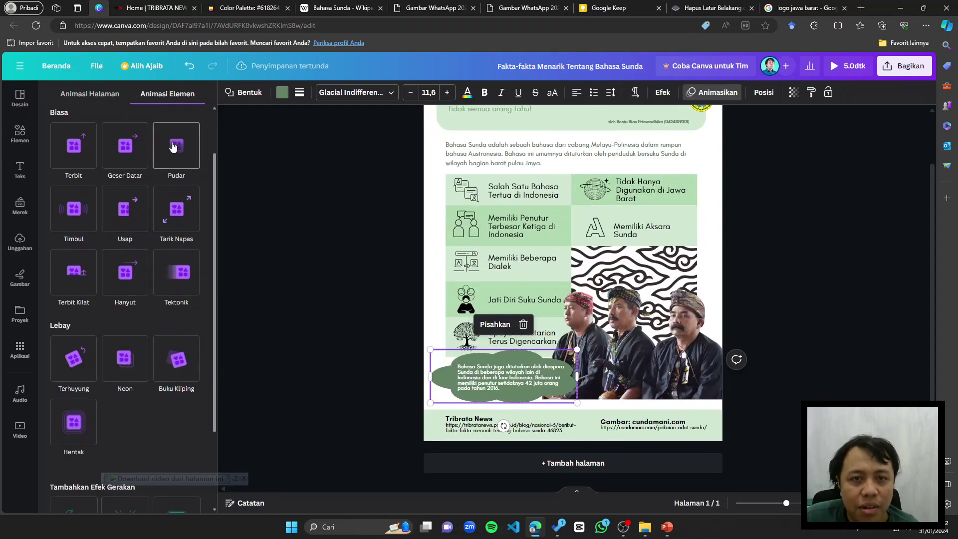
scroll(178, 270, "down", 3)
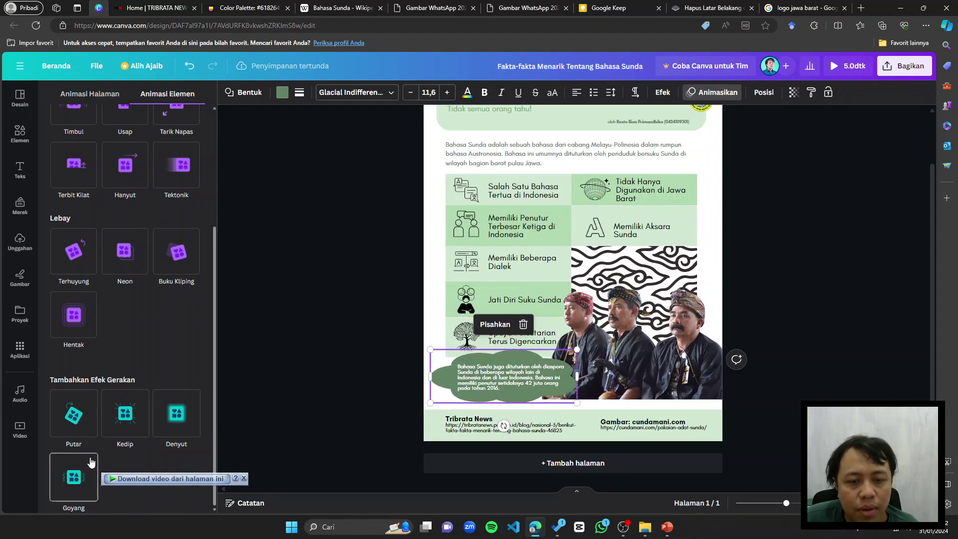
scroll(124, 320, "up", 3)
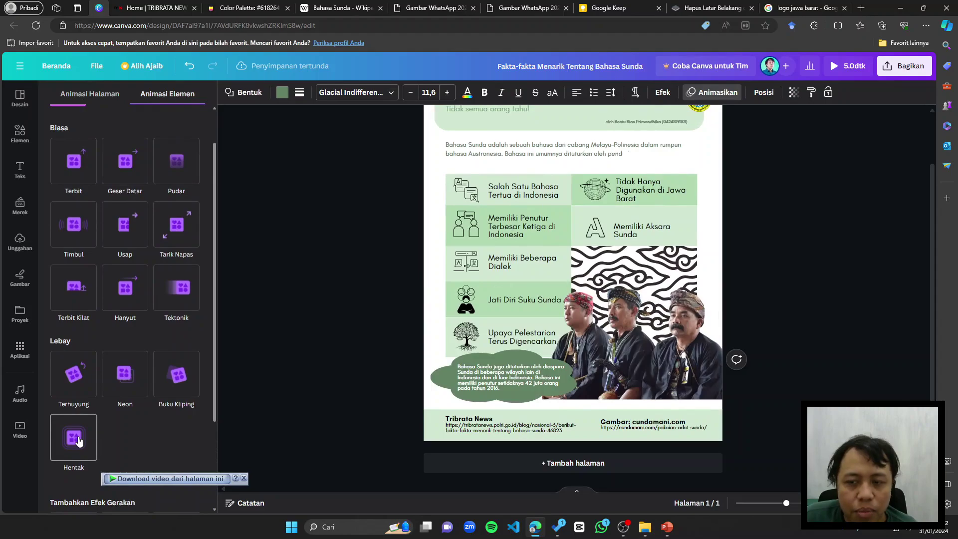
scroll(180, 227, "up", 1)
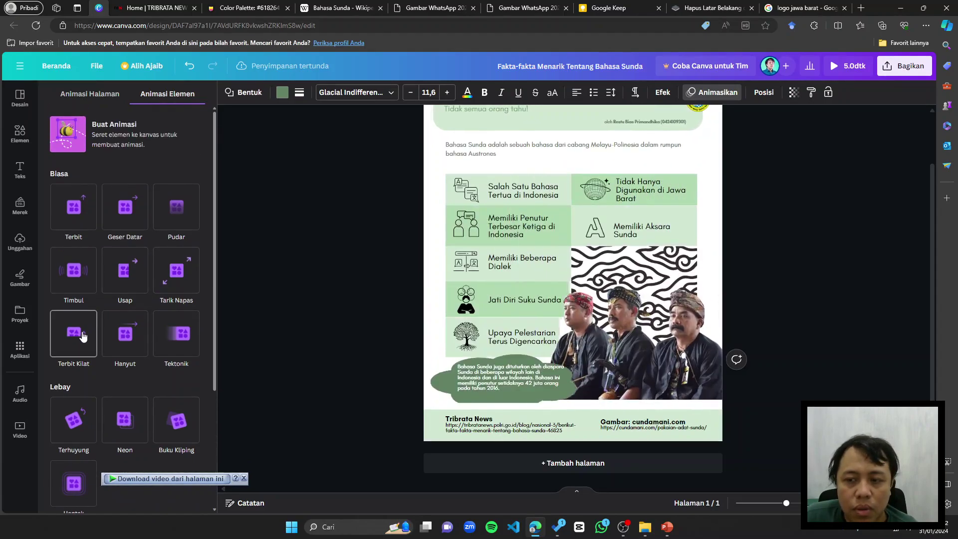
left_click(83, 337)
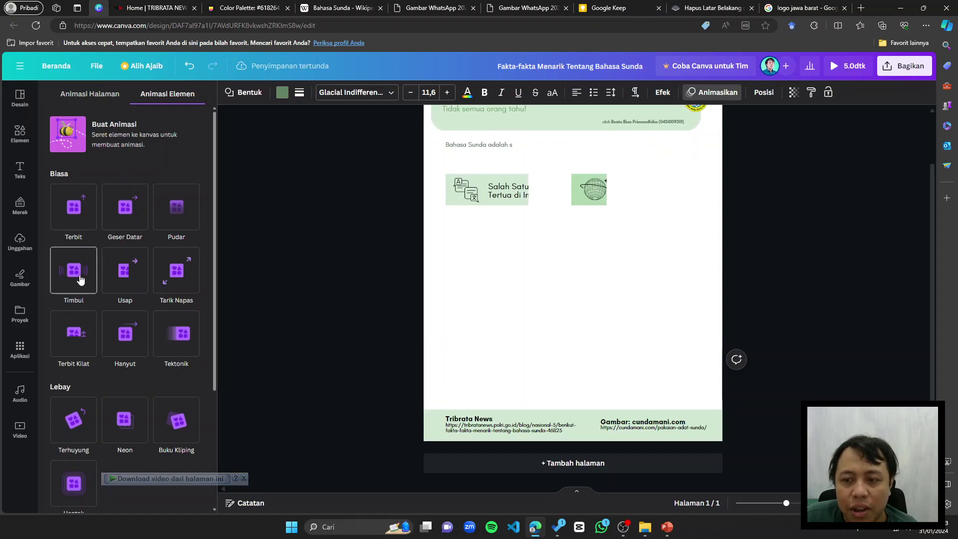
left_click(80, 279)
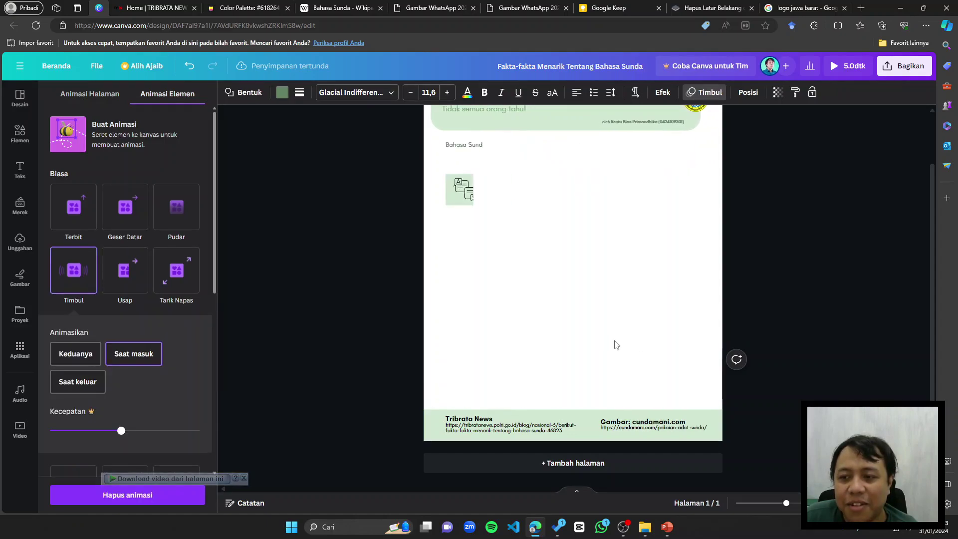
left_click(504, 380)
Step: Give the source-credit footer Terbit Kilat and view the whole page
left_click(621, 425)
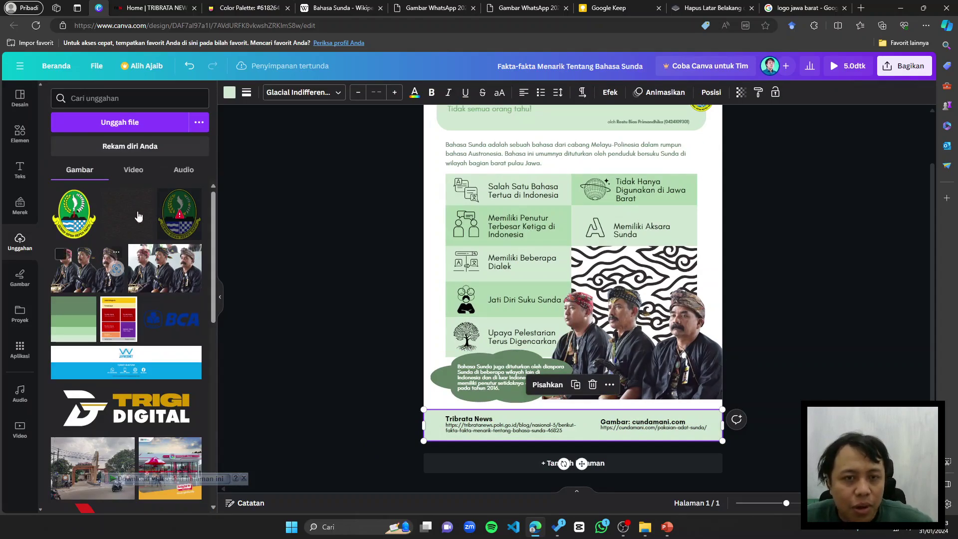
left_click(661, 94)
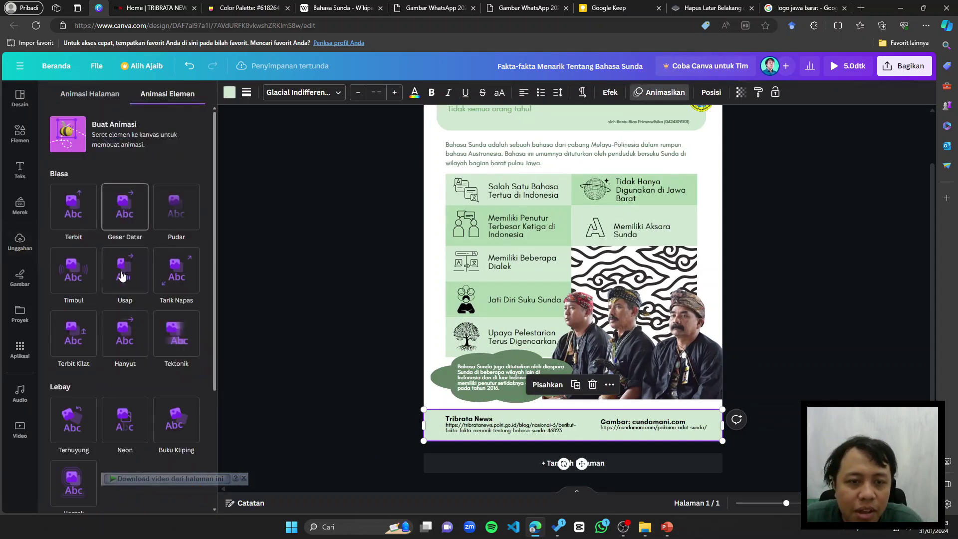
left_click(85, 345)
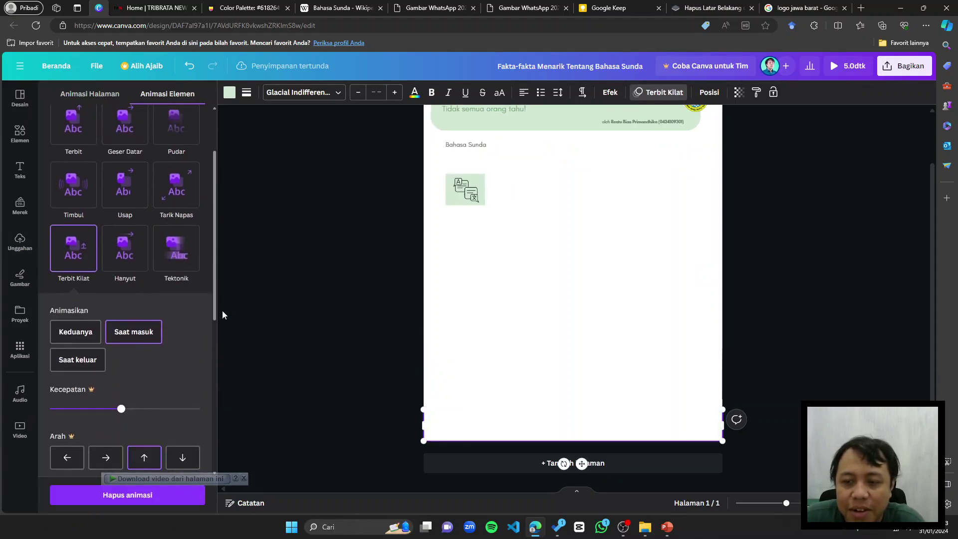
left_click(341, 282)
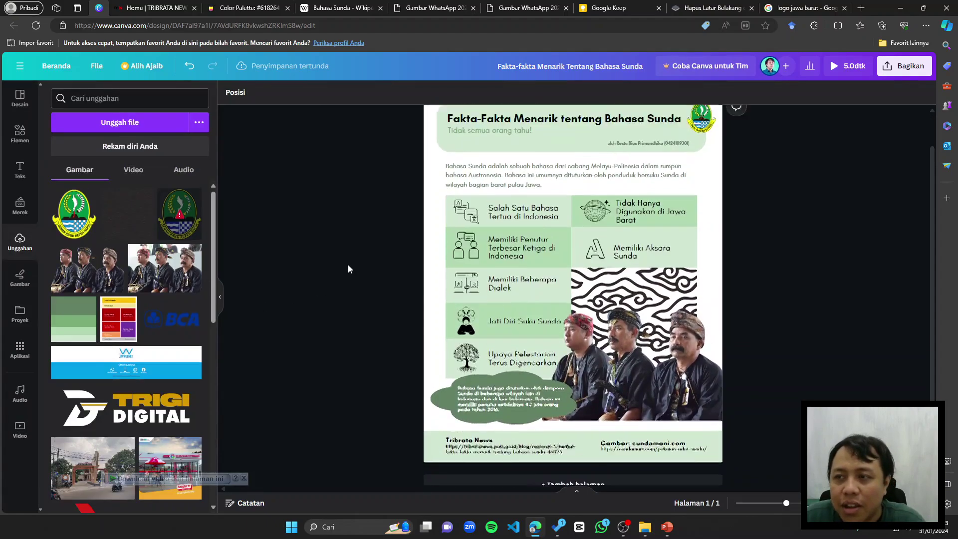
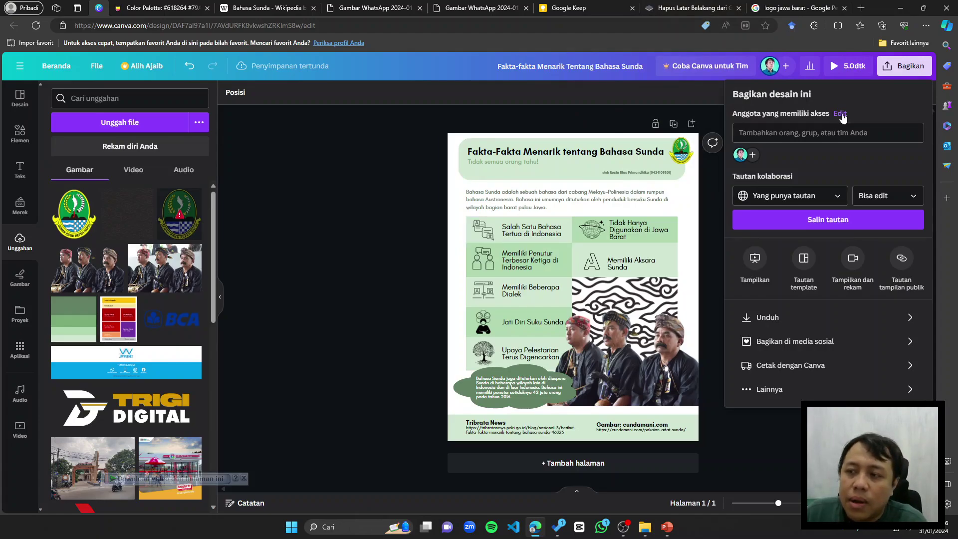
Step: Copy the design's share link and restrict its access to view-only (Bisa lihat)
left_click(837, 232)
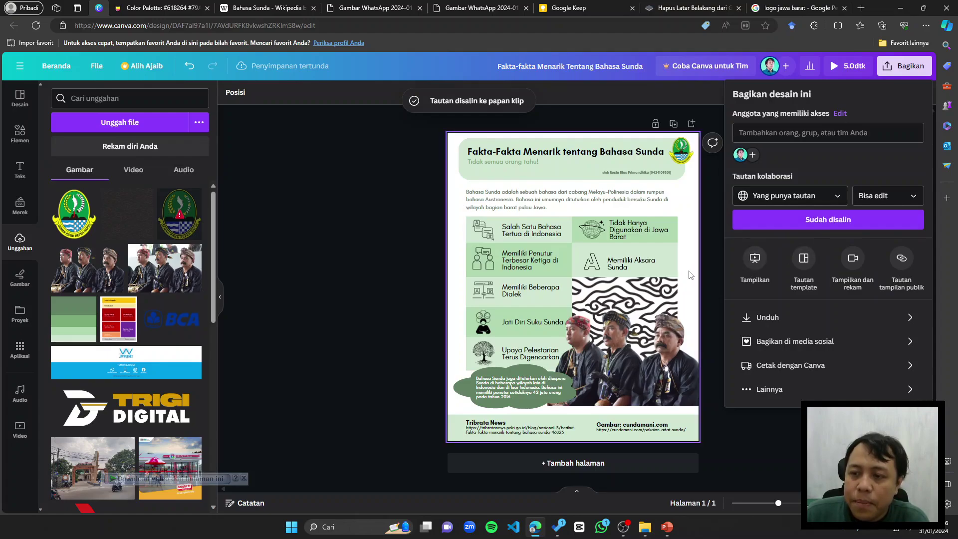
left_click(886, 196)
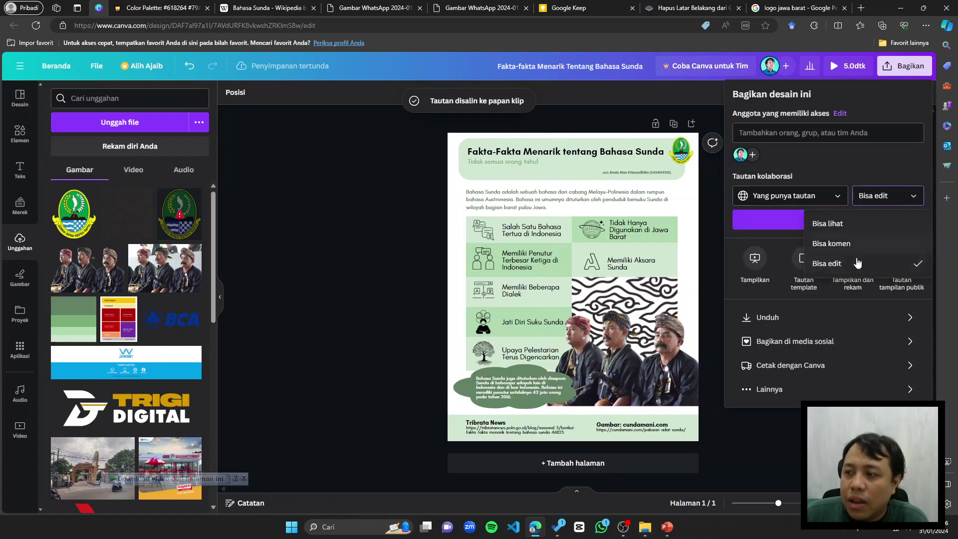
left_click(856, 224)
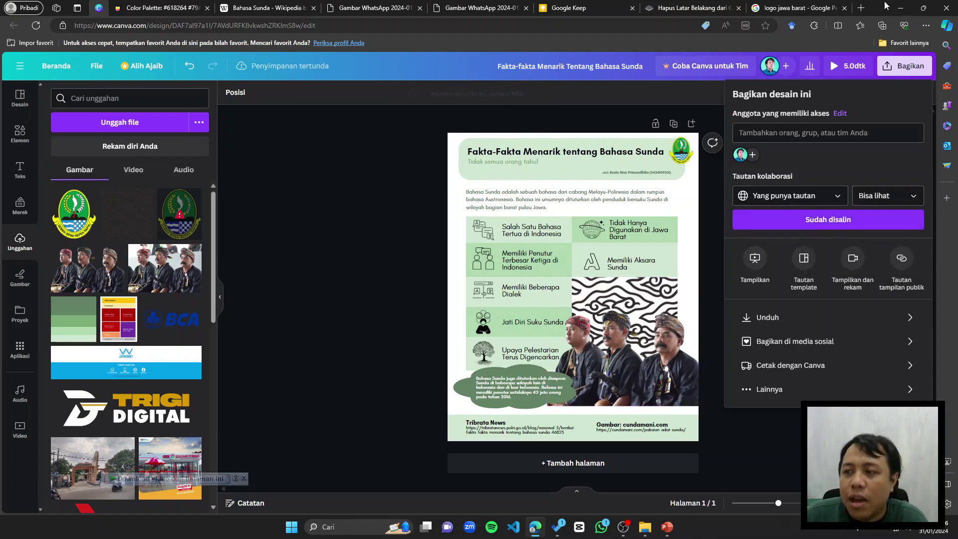
Step: Paste the copied share link into a new browser tab and load it
left_click(861, 7)
key("Return")
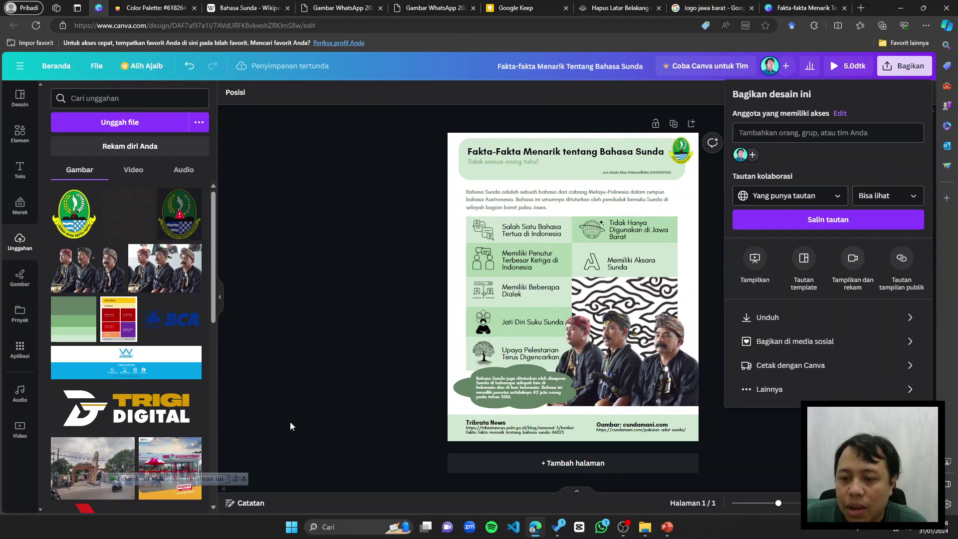
Step: Shift the Salah Satu Bahasa cell to the right, then return it to its original slot
left_click_drag(478, 233, 547, 235)
left_click(694, 224)
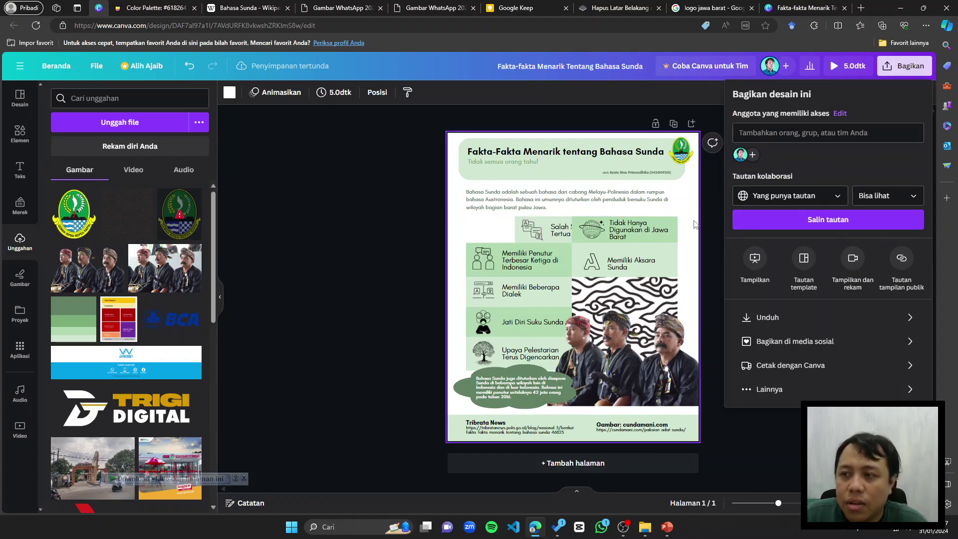
left_click(358, 117)
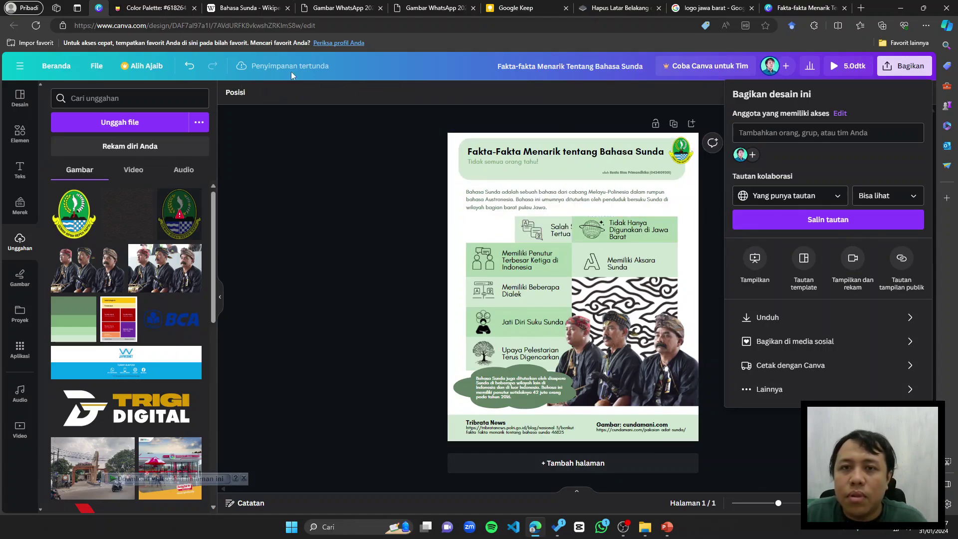
left_click_drag(521, 234, 471, 233)
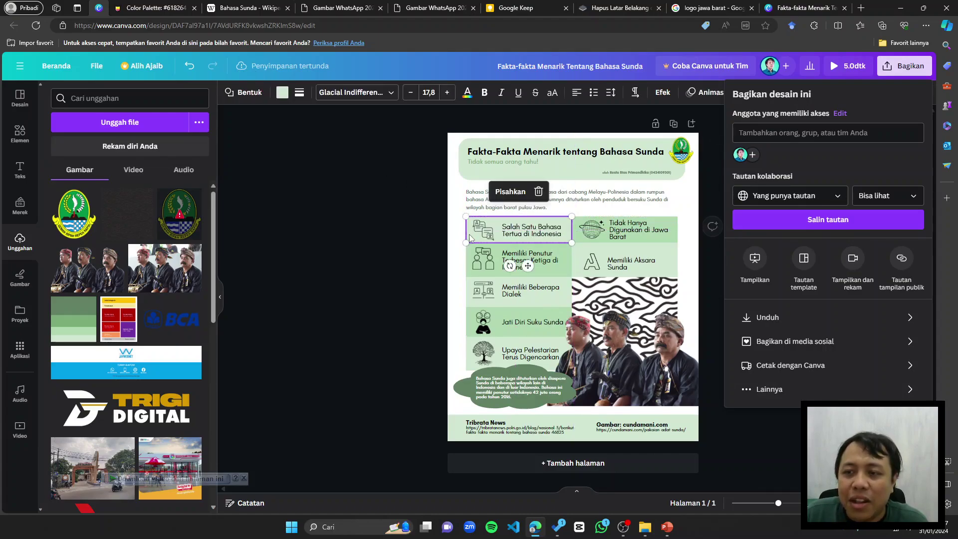
left_click(452, 242)
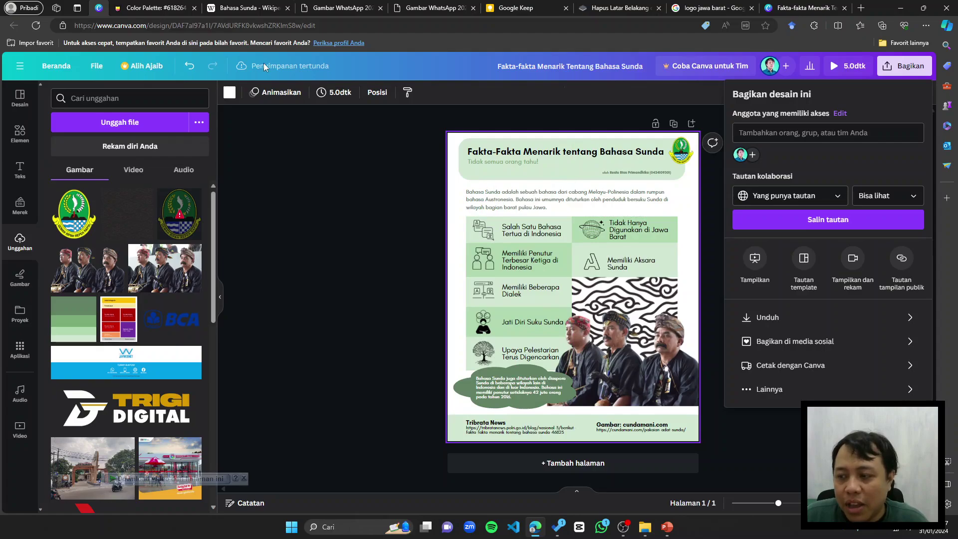
Step: Close the share panel and the link tab, reset Canva's zoom to 100%, then go to Google Keep
left_click(906, 67)
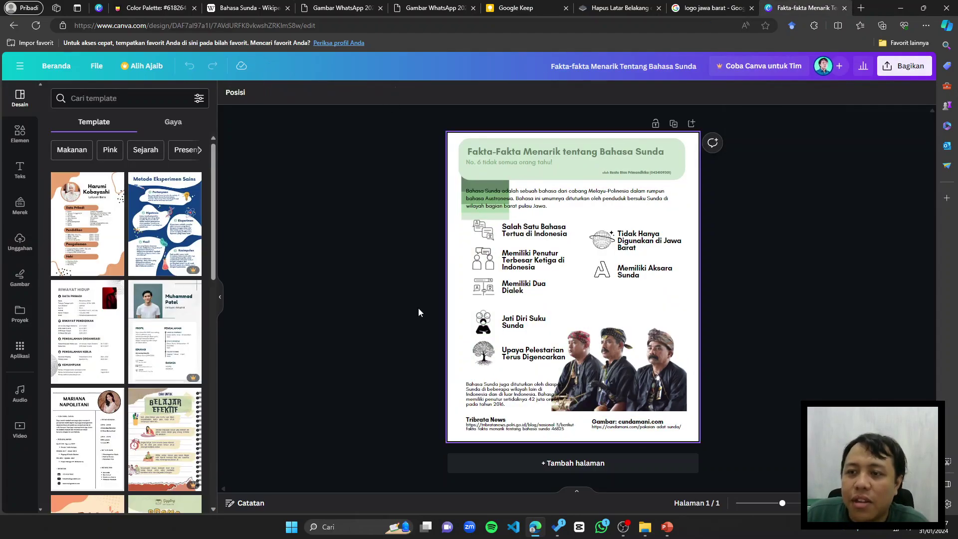
left_click(844, 8)
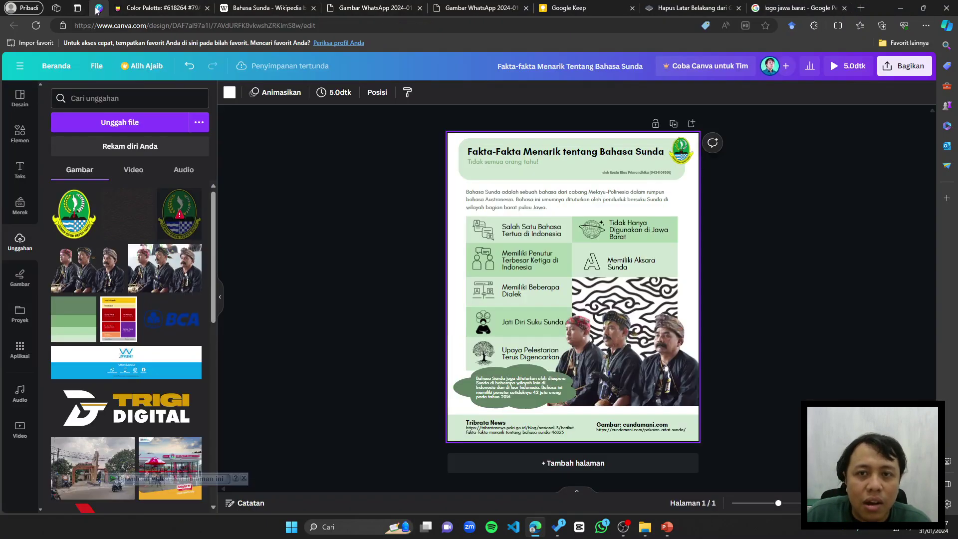
left_click(99, 8)
key("ctrl+plus")
key("ctrl+plus")
key("ctrl+plus")
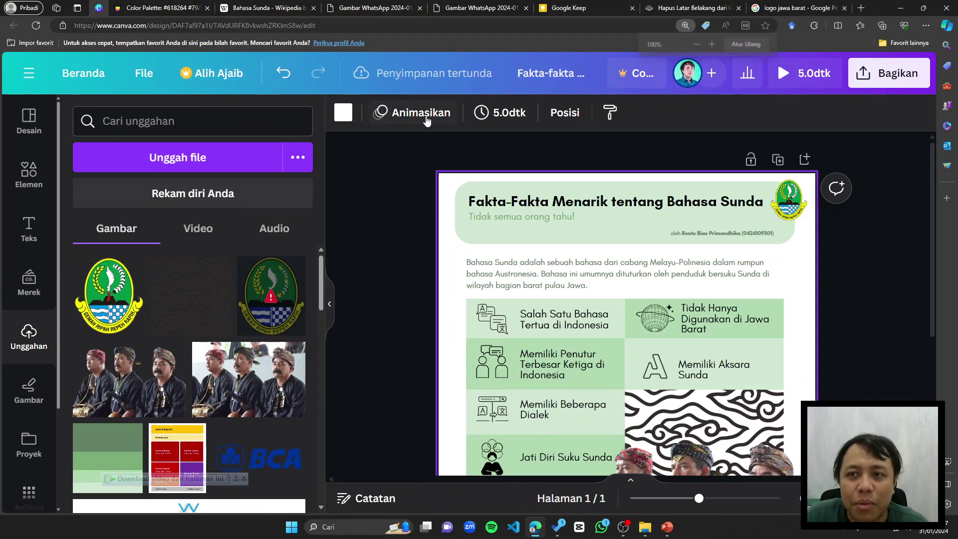
key("ctrl+minus")
key("ctrl+minus")
key("ctrl+minus")
left_click(753, 296)
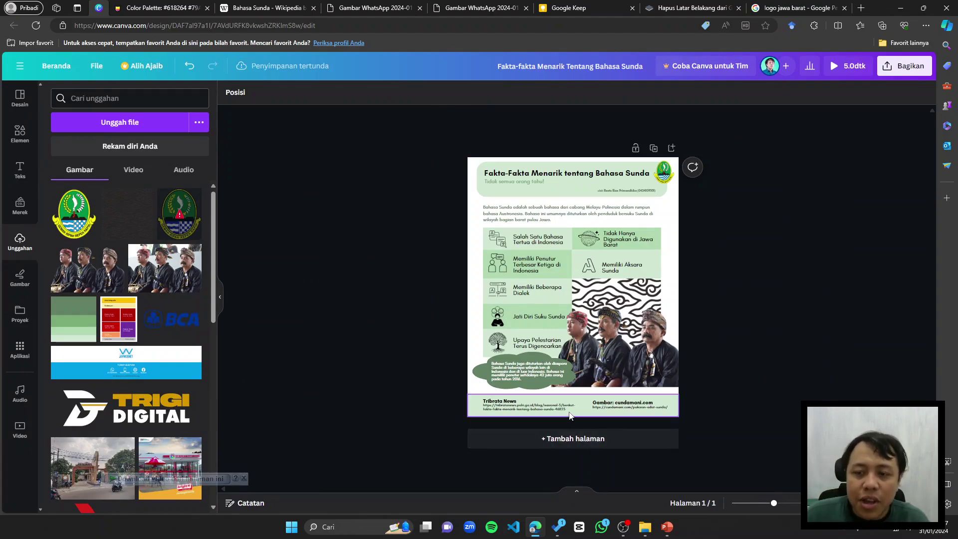
left_click(581, 5)
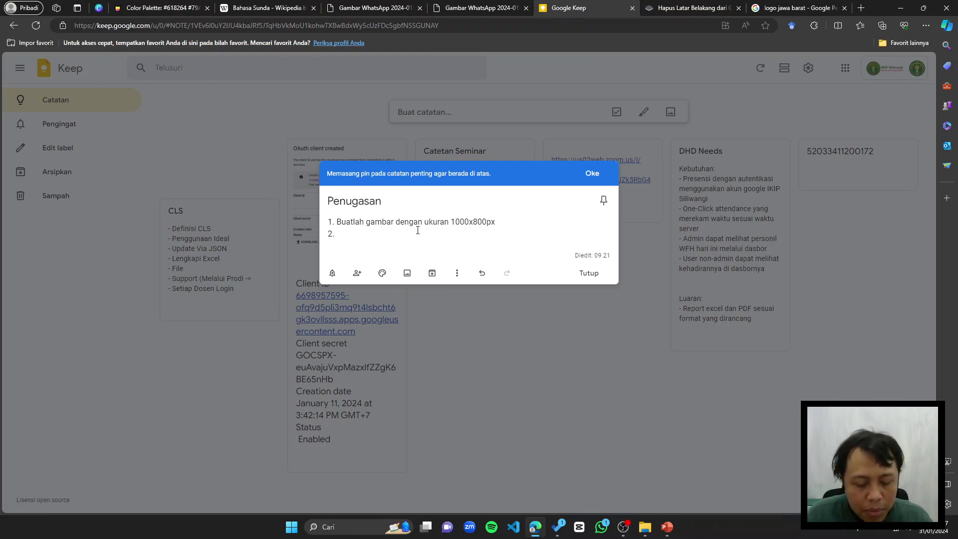
Step: Write step 2 'Gunakan template yang sudah disediakan' and step 3 about facts on an interesting topic
type("Gunakan template yangh")
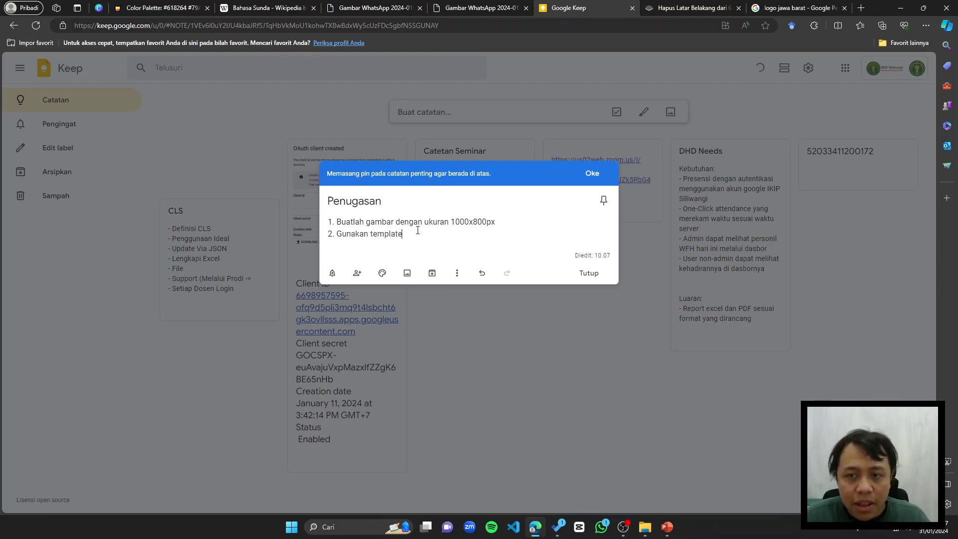
key("BackSpace")
key("BackSpace")
type("suda")
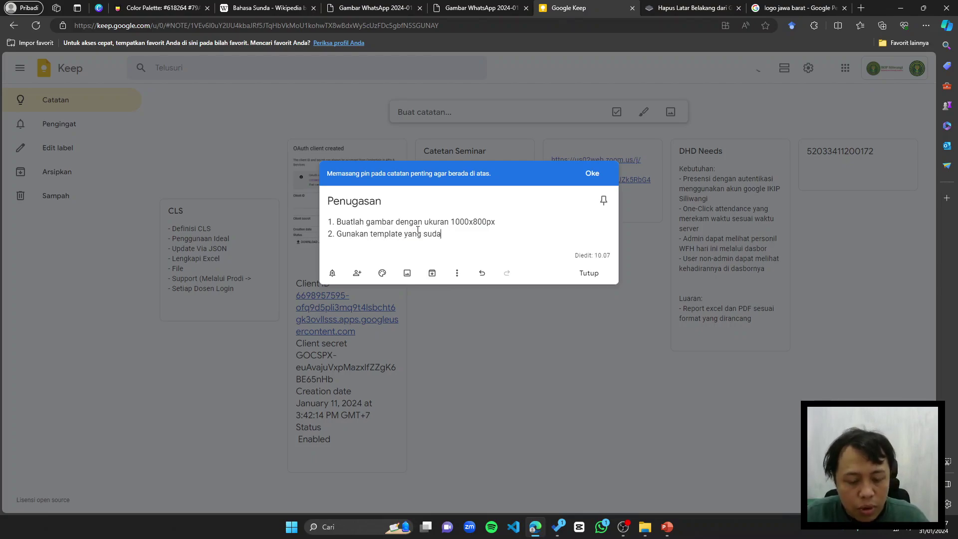
type("h disediakan")
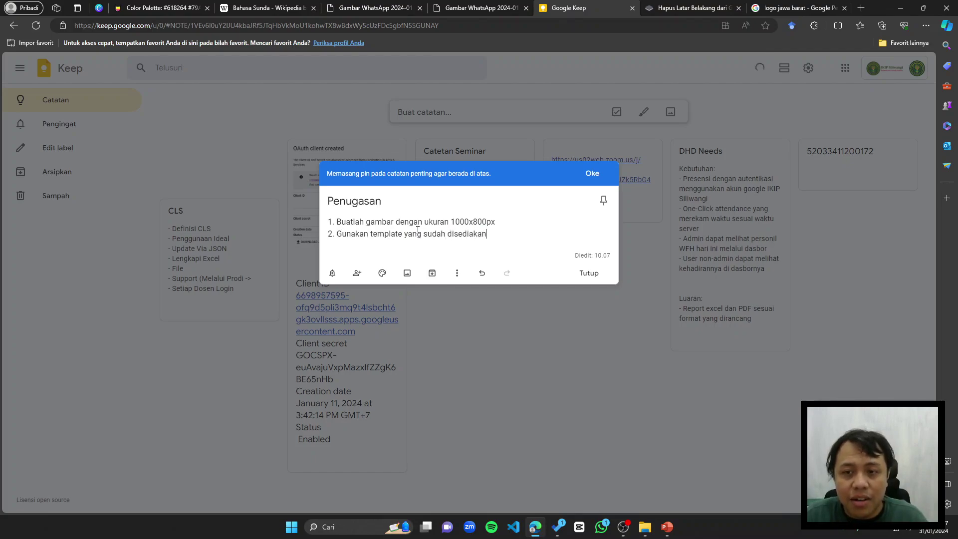
key("Return")
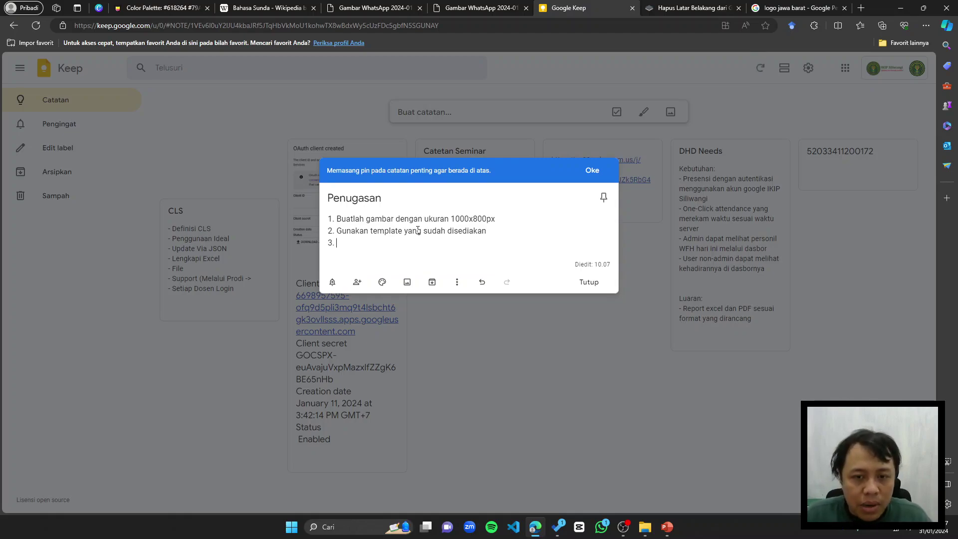
type("ari da")
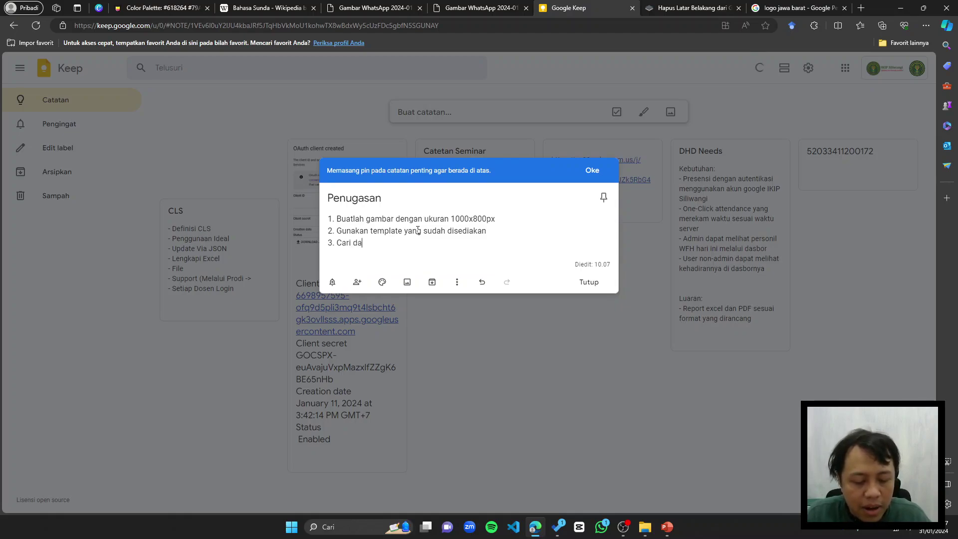
type("ta-/fak")
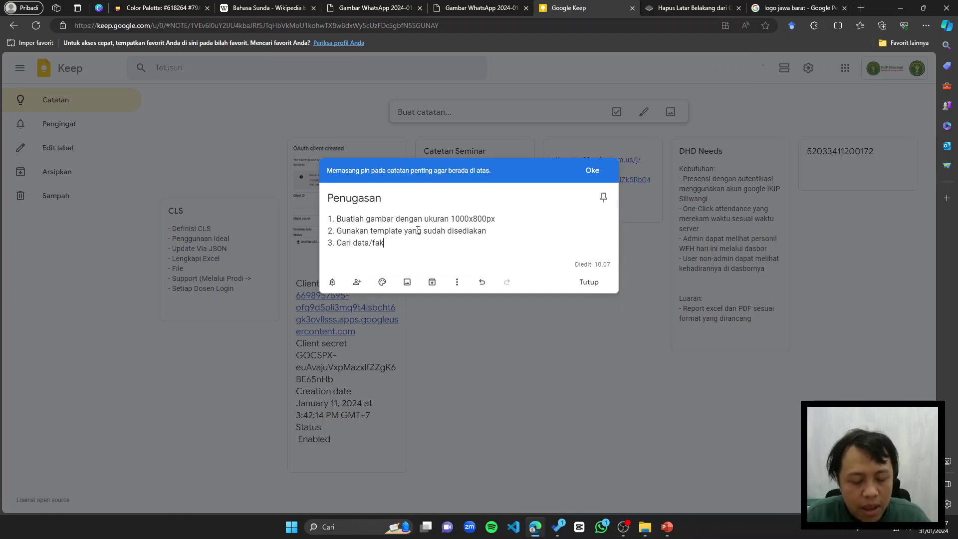
type("ta ")
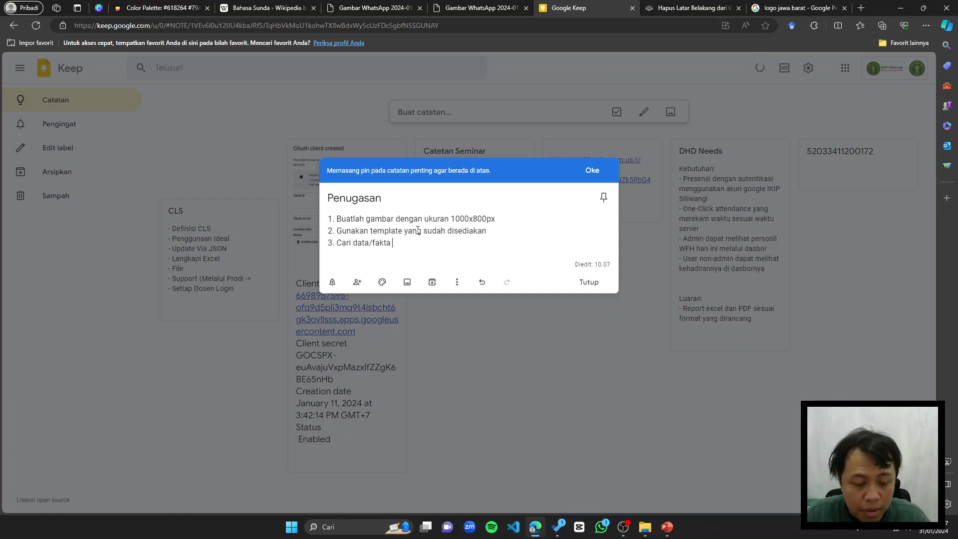
type("nmmenga")
key("BackSpace")
type("enai ")
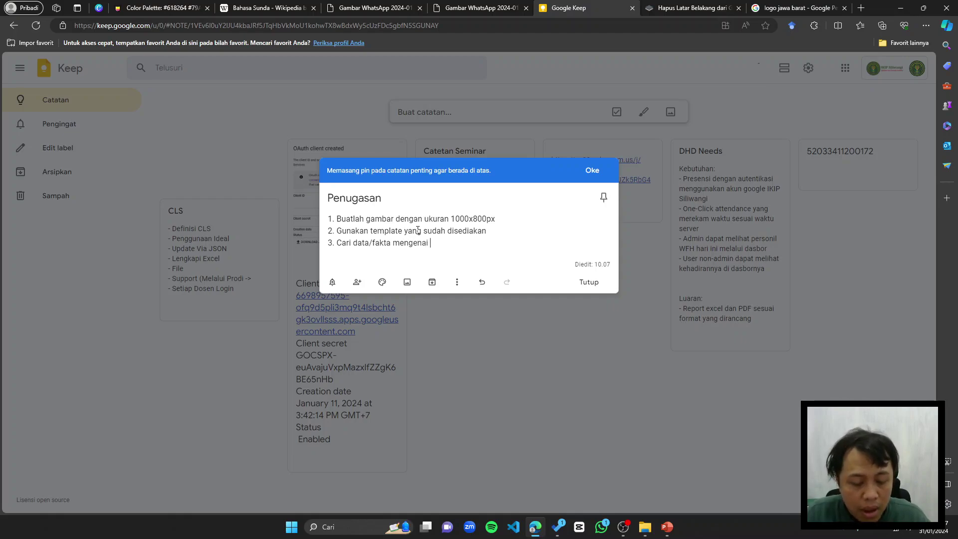
type("hal yang mem")
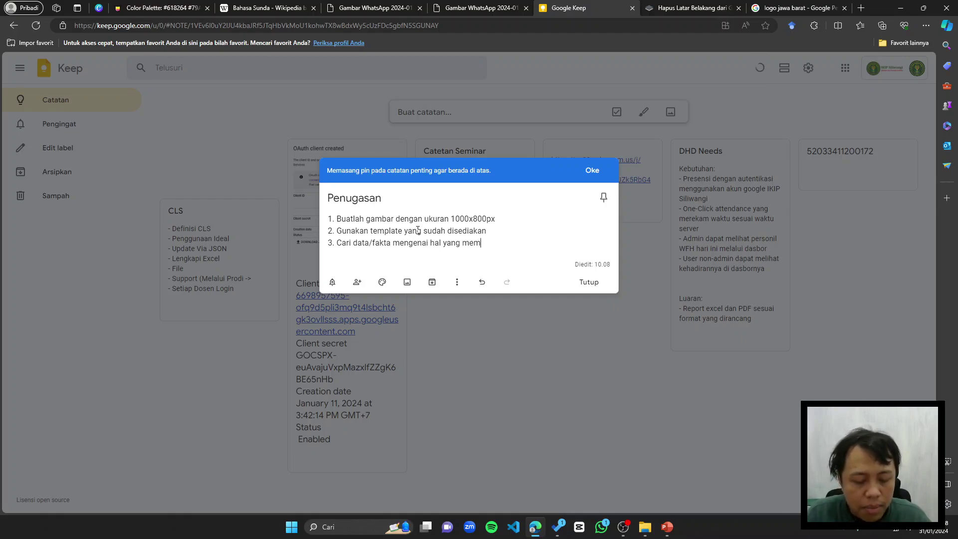
type("buat Anda ")
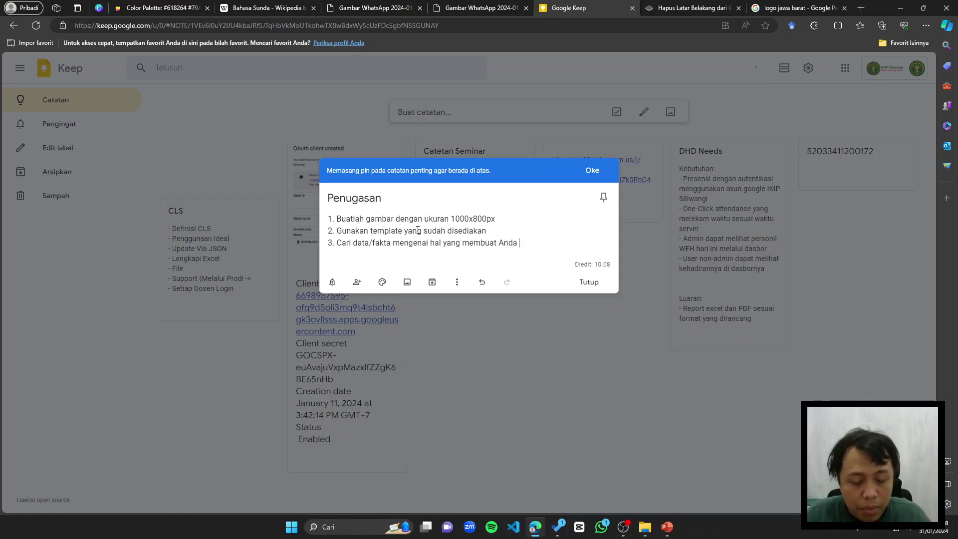
type("tert")
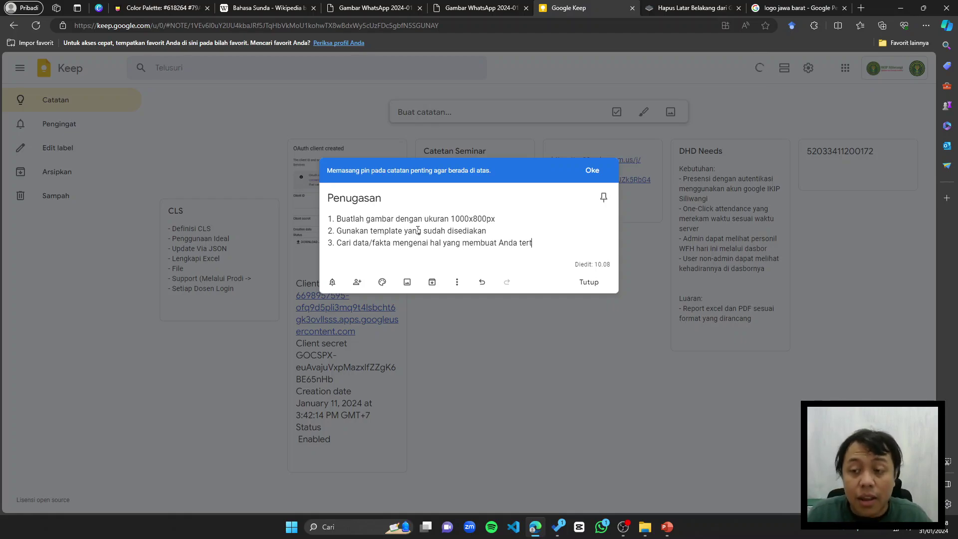
type("arik")
key("Return")
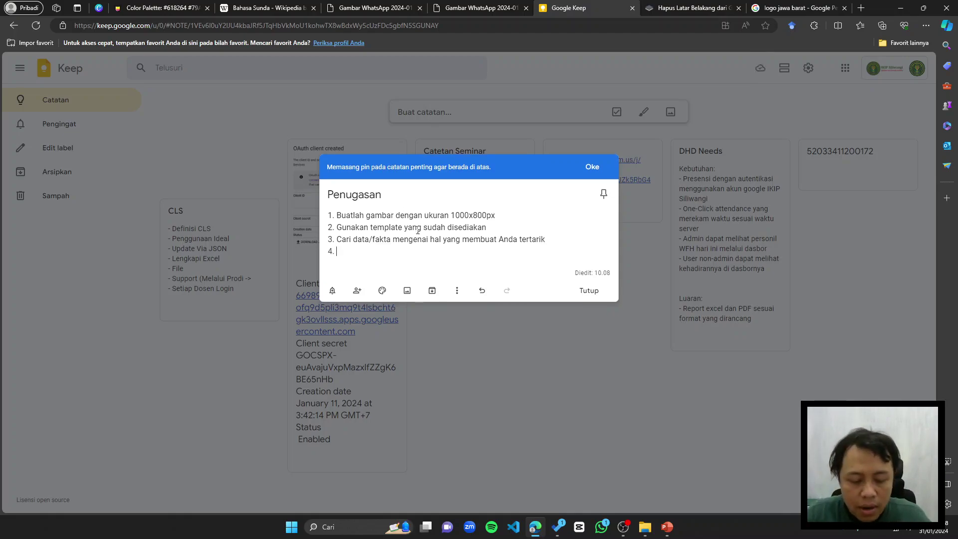
Step: Add step 4 'Lakukan penataan' and step 5 'Cari palet warnanya' to the note
type("Lakuka")
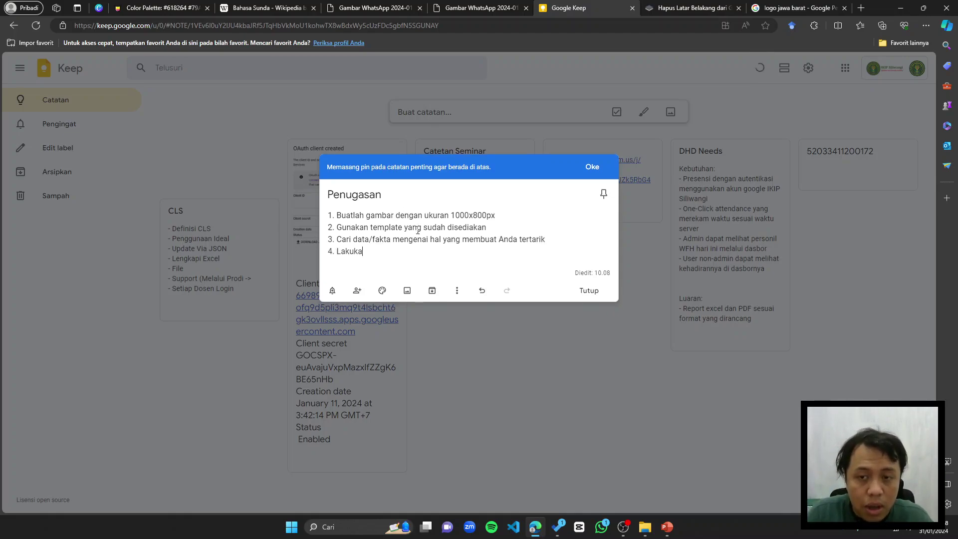
type("n penataaan")
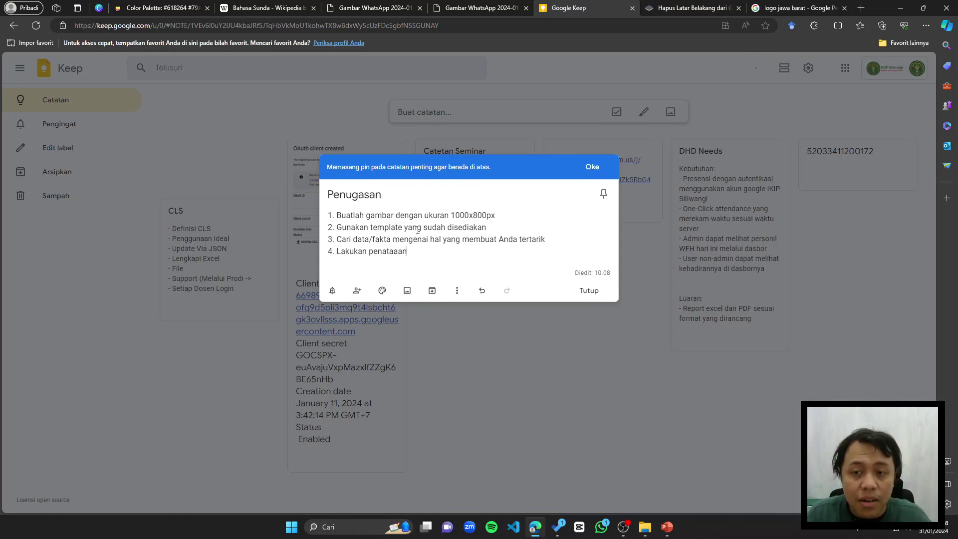
key("Return")
type("Cari ")
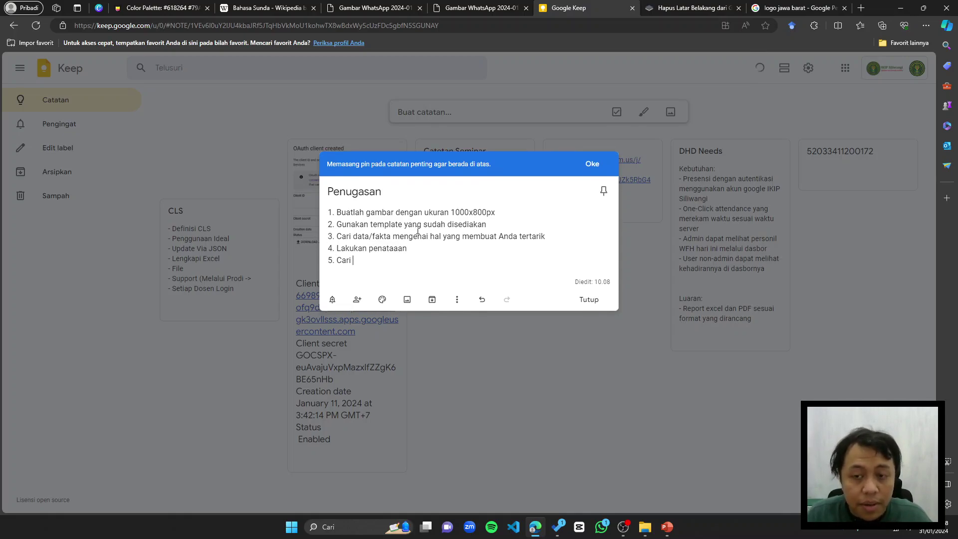
type("pa")
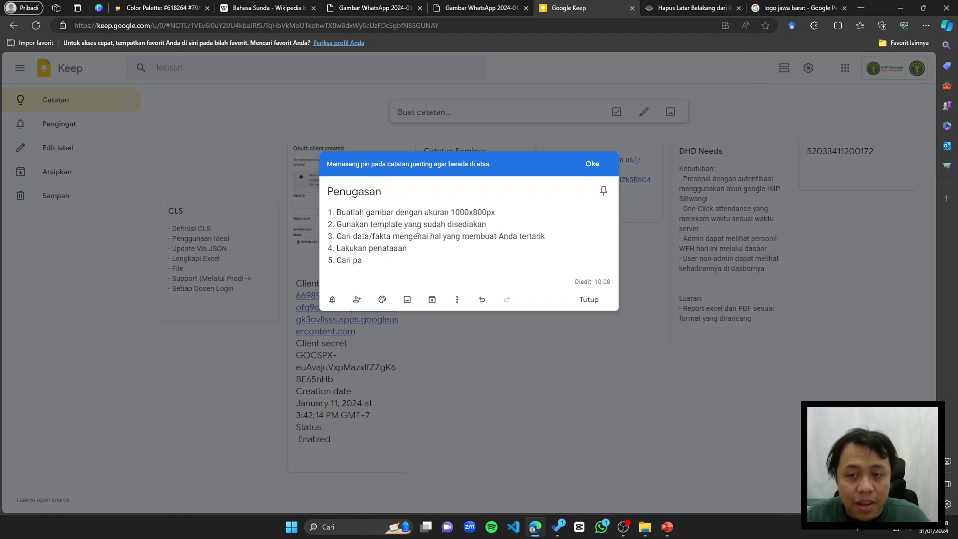
type("let warnanya")
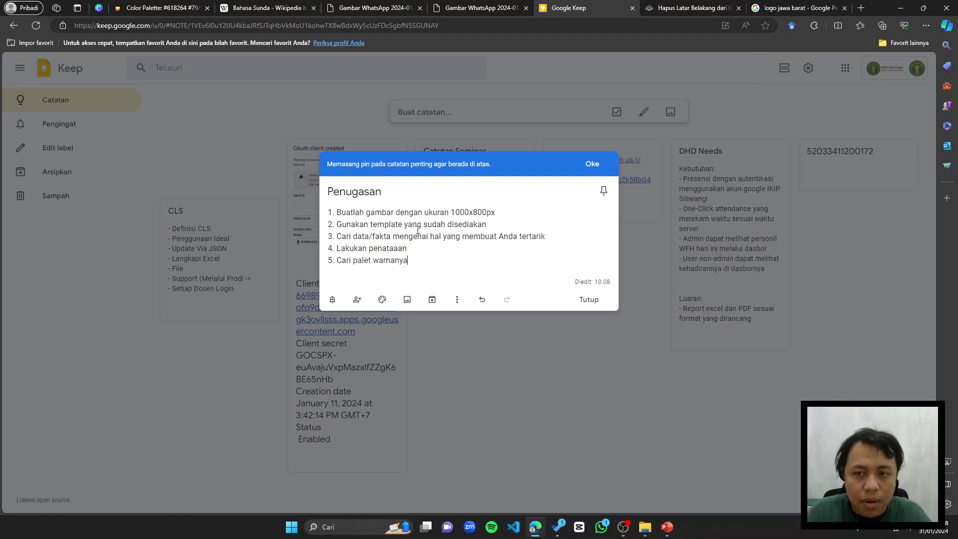
key("Return")
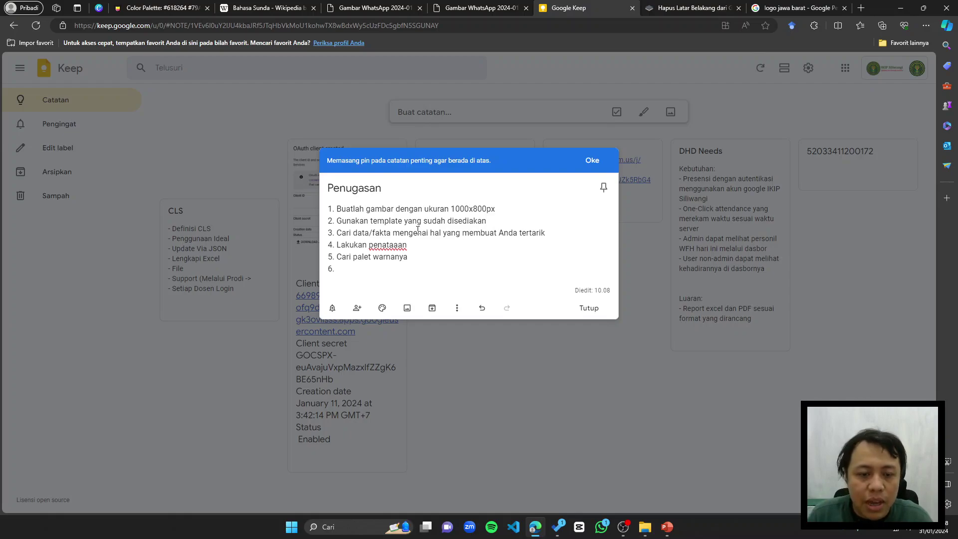
Step: Add step 6 on designing with illustrations and supporting elements, and step 7 on sharing via link
type("Lakukan")
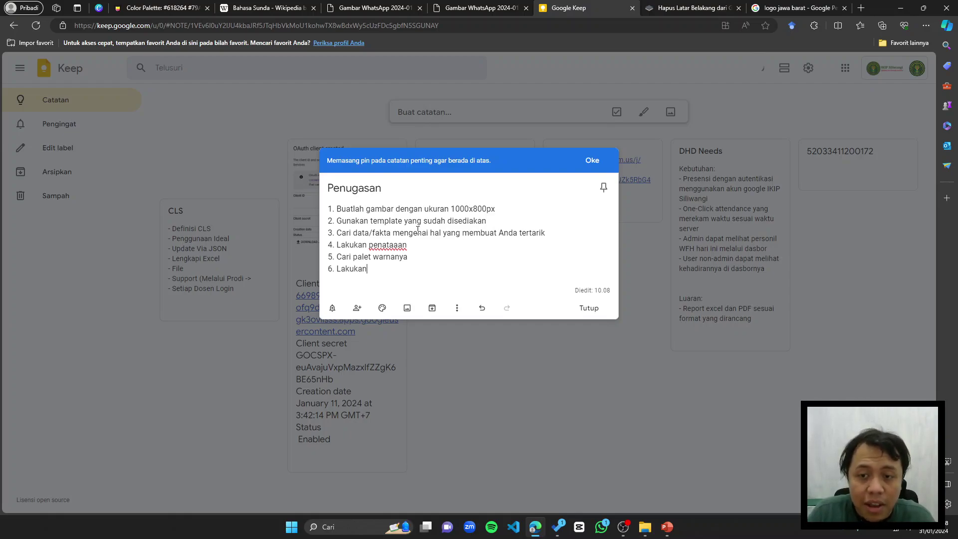
type(" desain!")
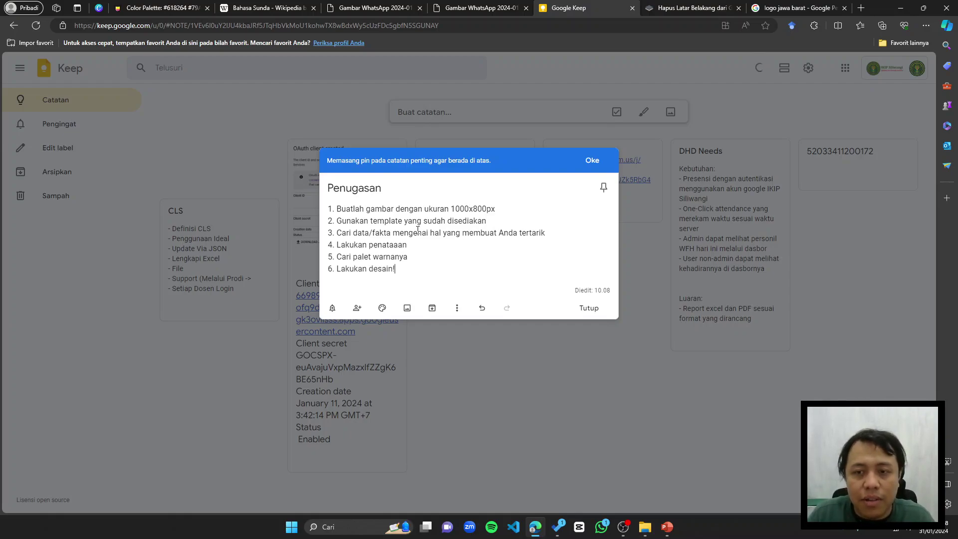
type(" Cari")
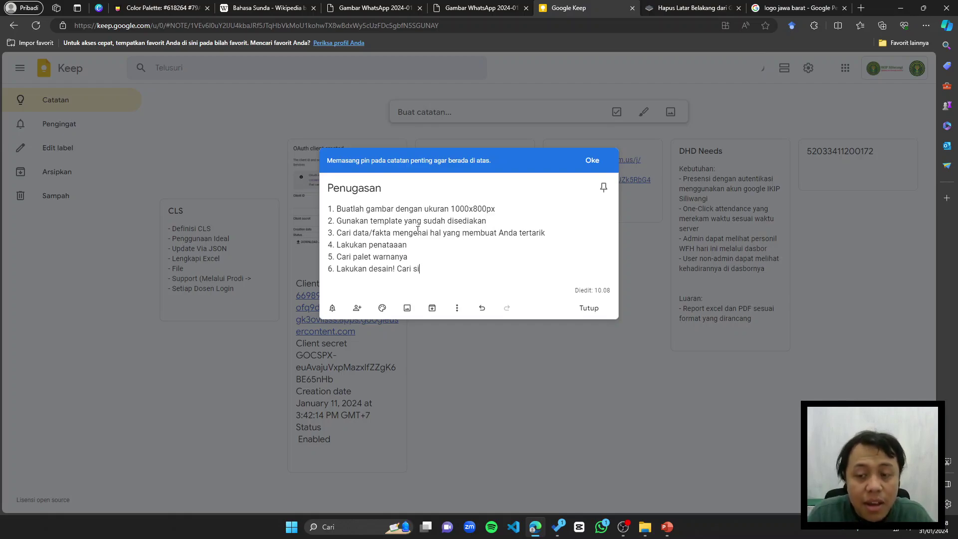
type(" ilustras")
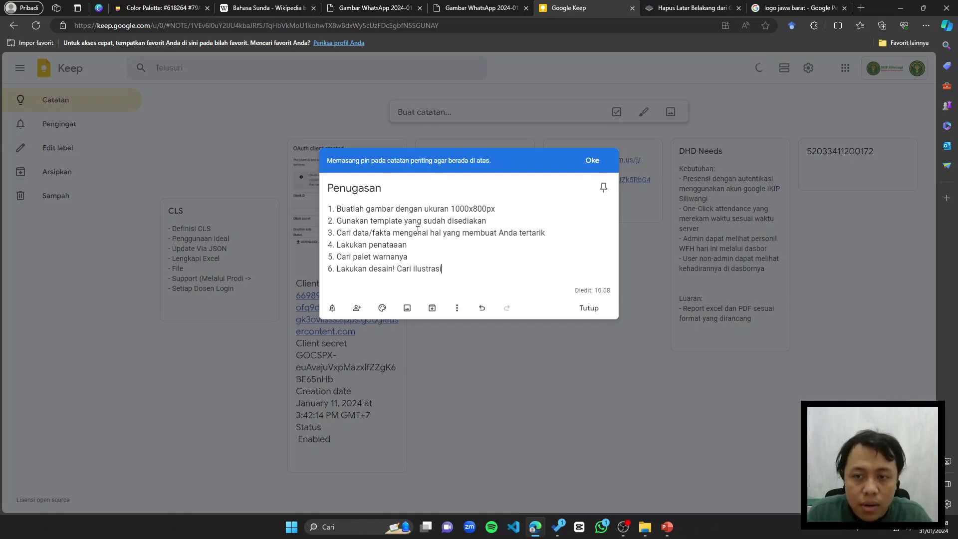
type("i, ")
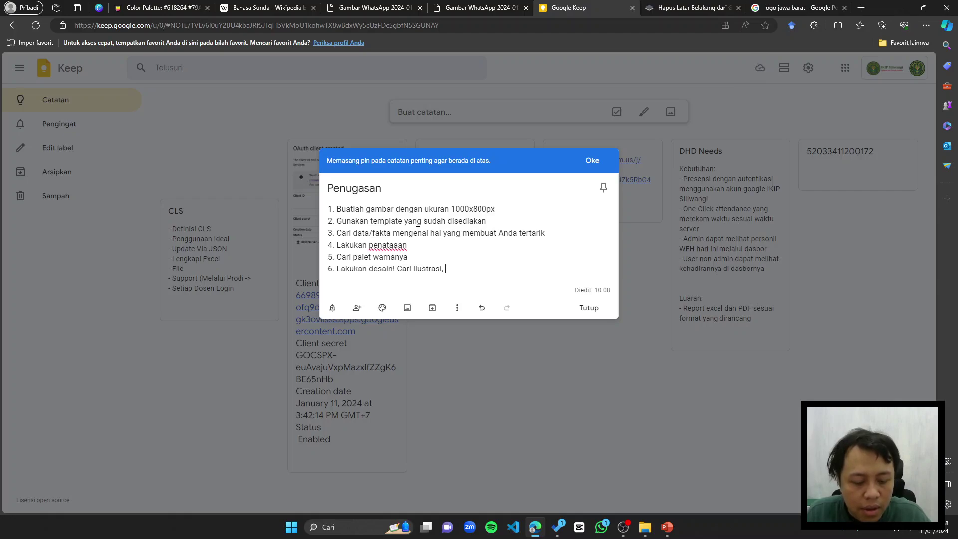
type("tamb")
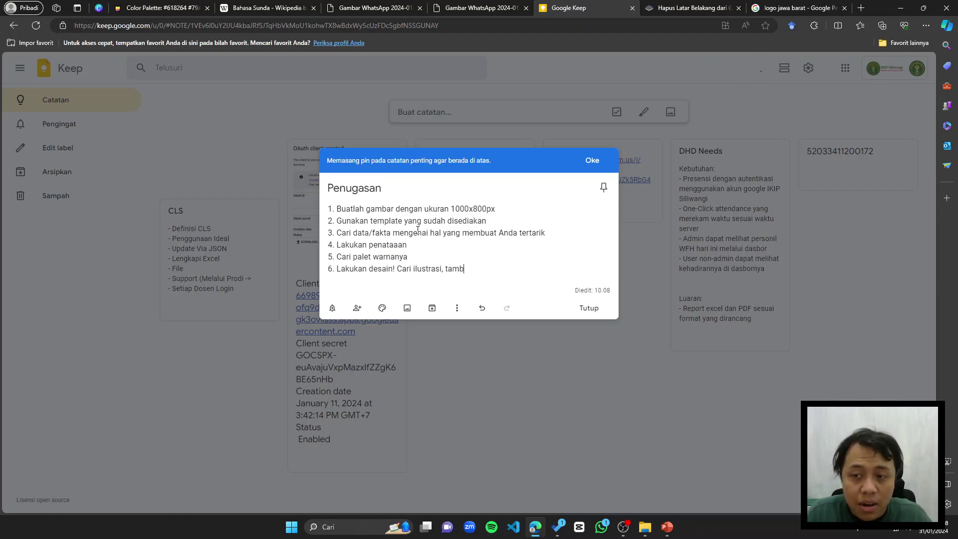
type("ah")
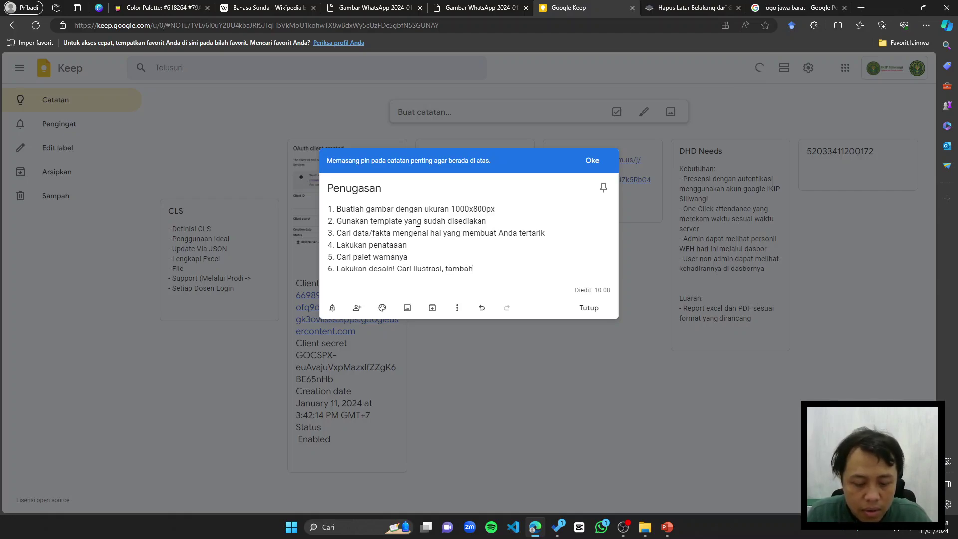
type("jkkan elemen-el")
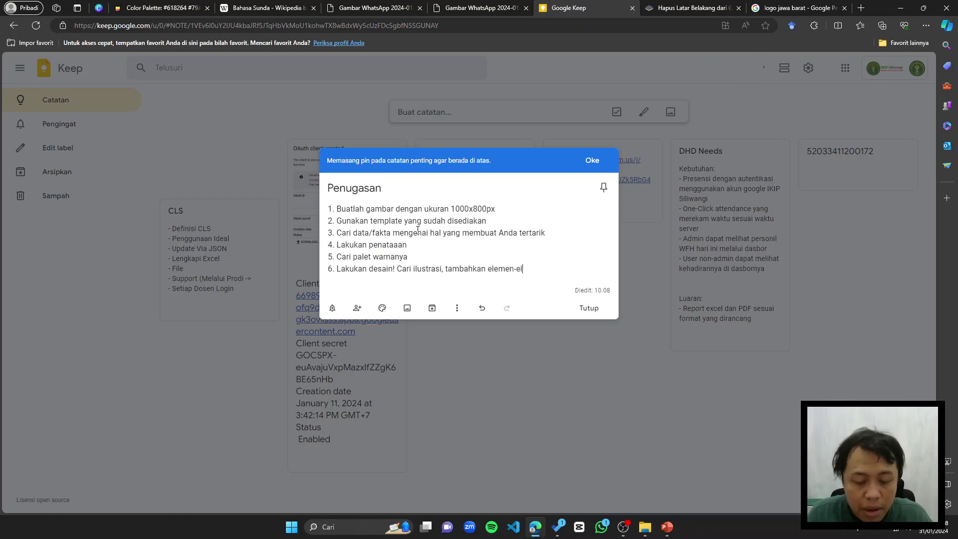
type("emen yang menunjang")
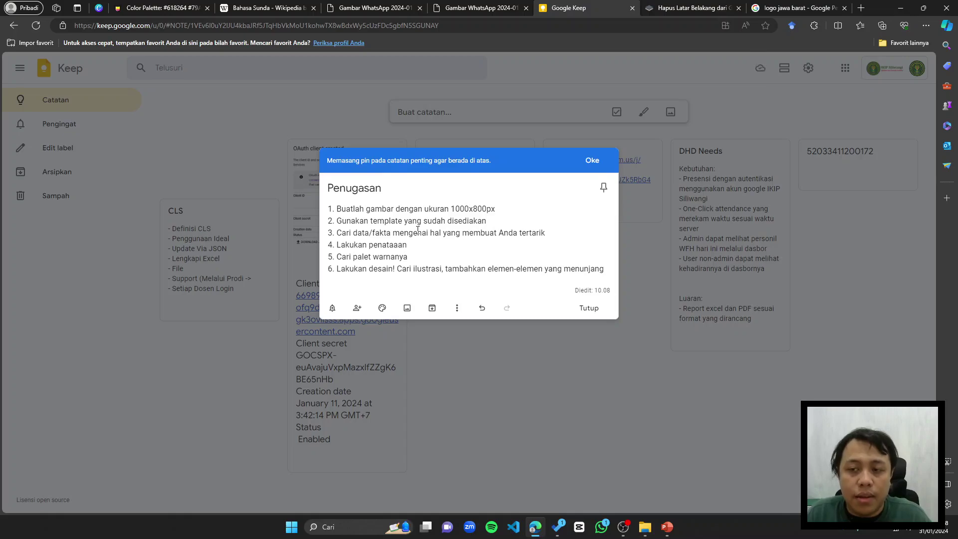
type(" dsb.")
key("Return")
type("7. ")
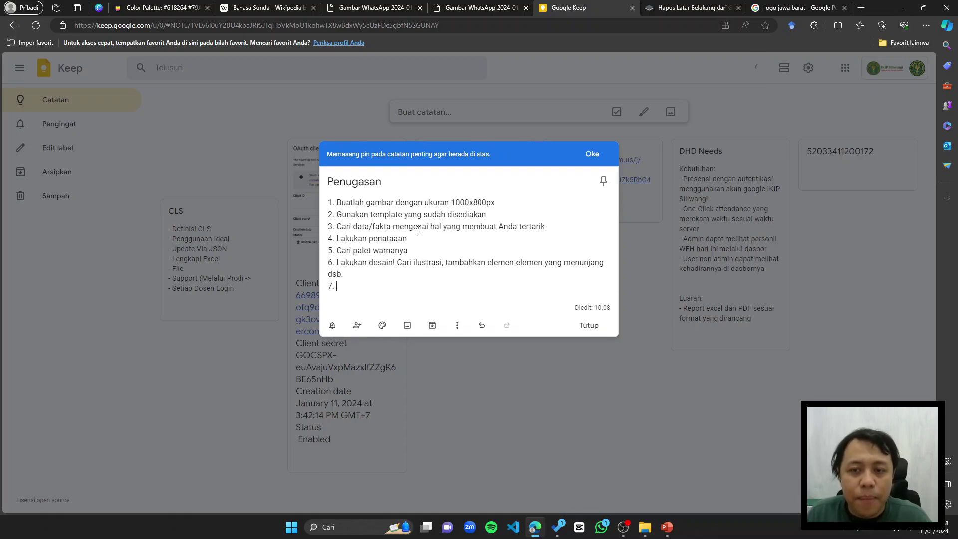
type("Setelah desain selesai")
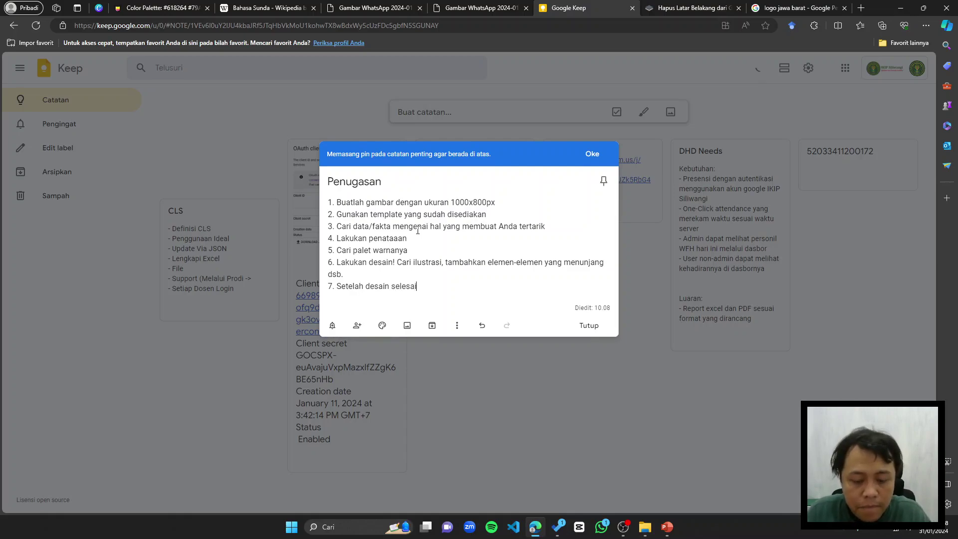
type(", si")
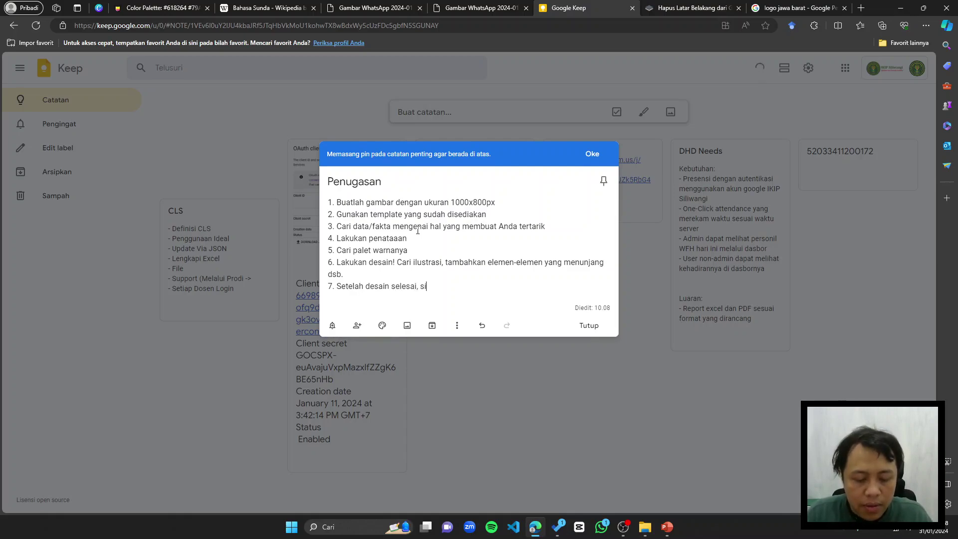
type("lakan bagi")
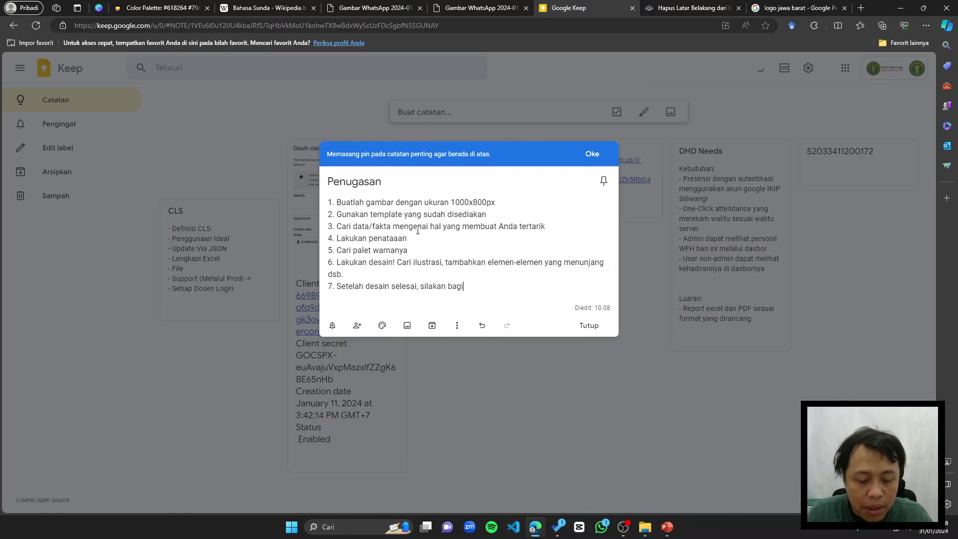
type("kan melalui link.")
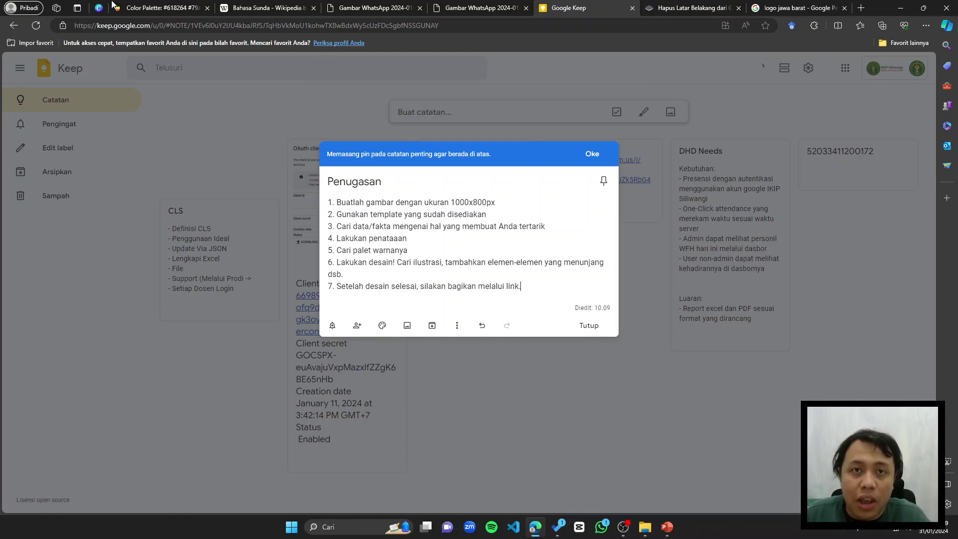
left_click(98, 8)
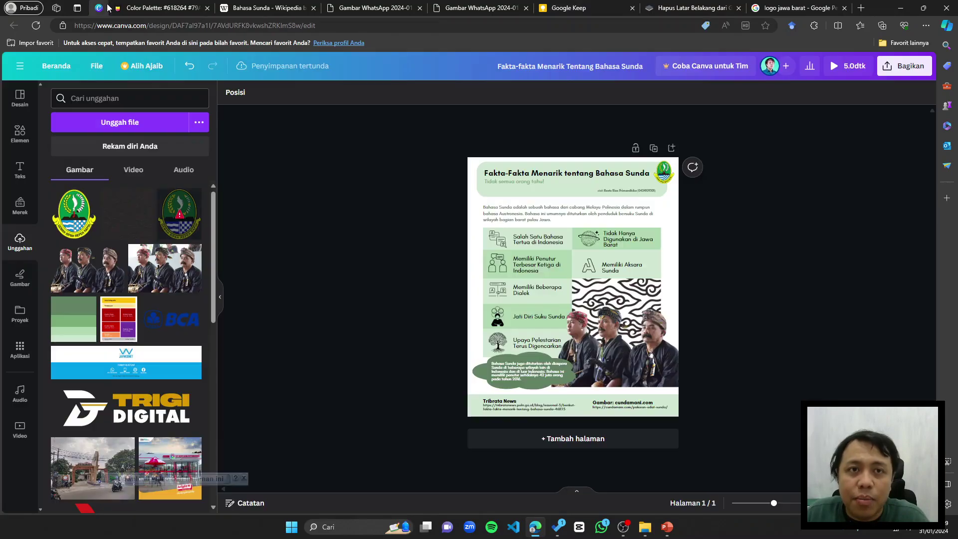
Step: Copy the design's view-only link from the share panel and return to the Penugasan note
left_click(906, 63)
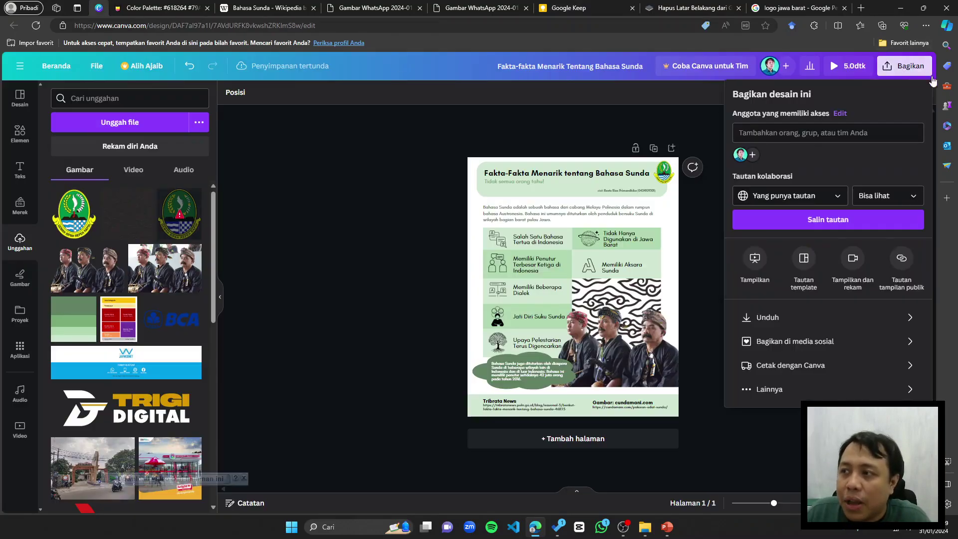
left_click(805, 222)
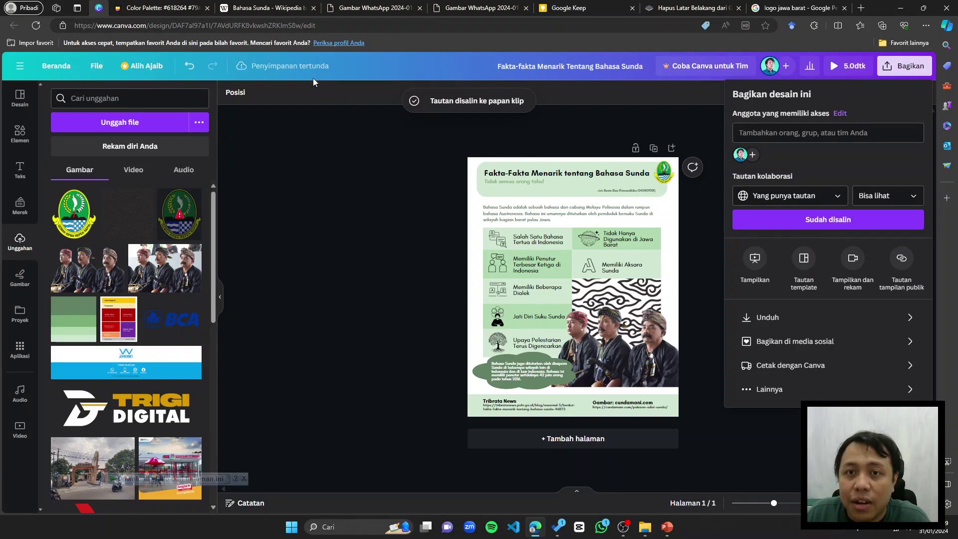
left_click(569, 8)
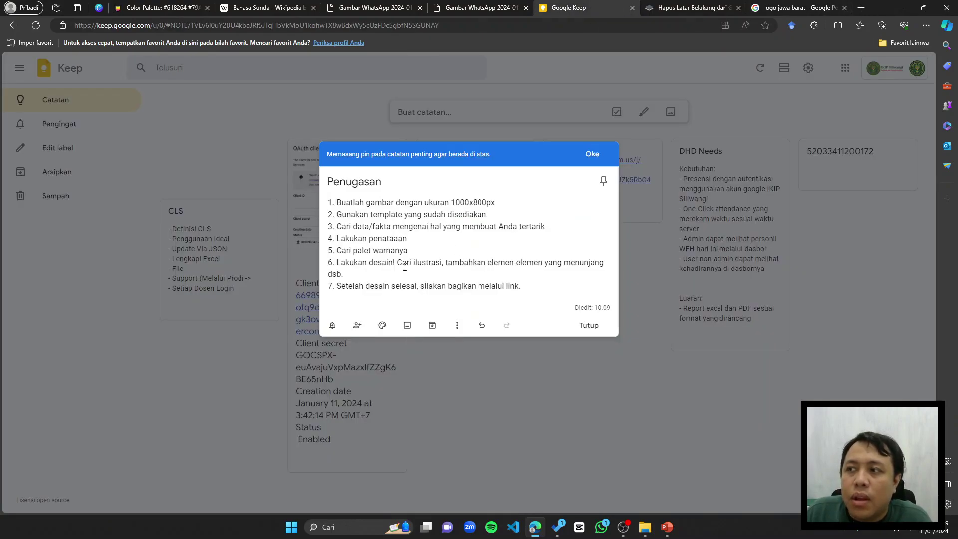
left_click(668, 528)
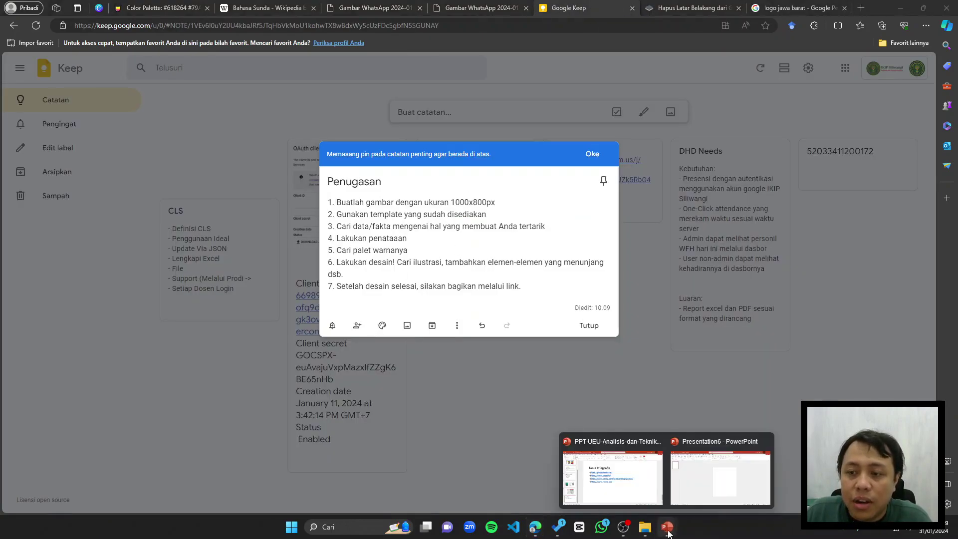
left_click(718, 461)
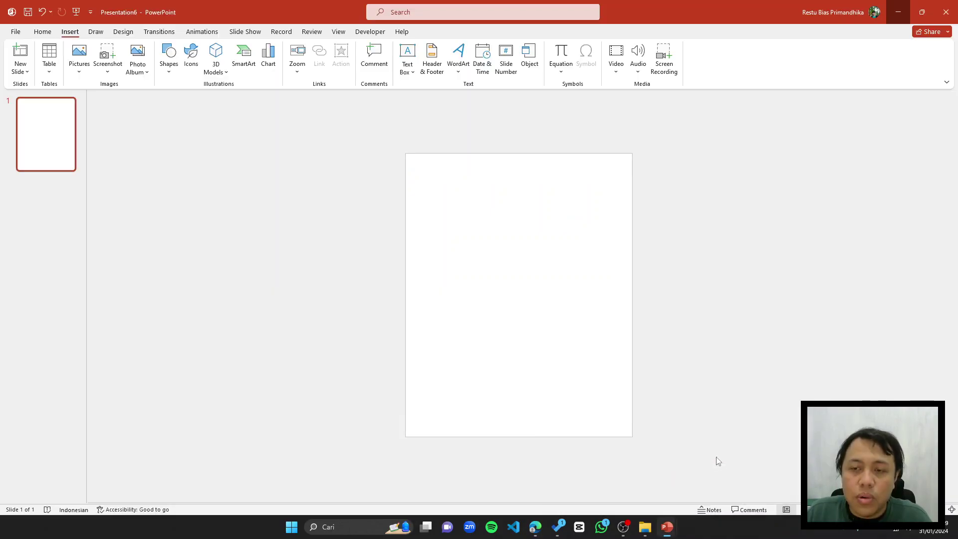
left_click(907, 11)
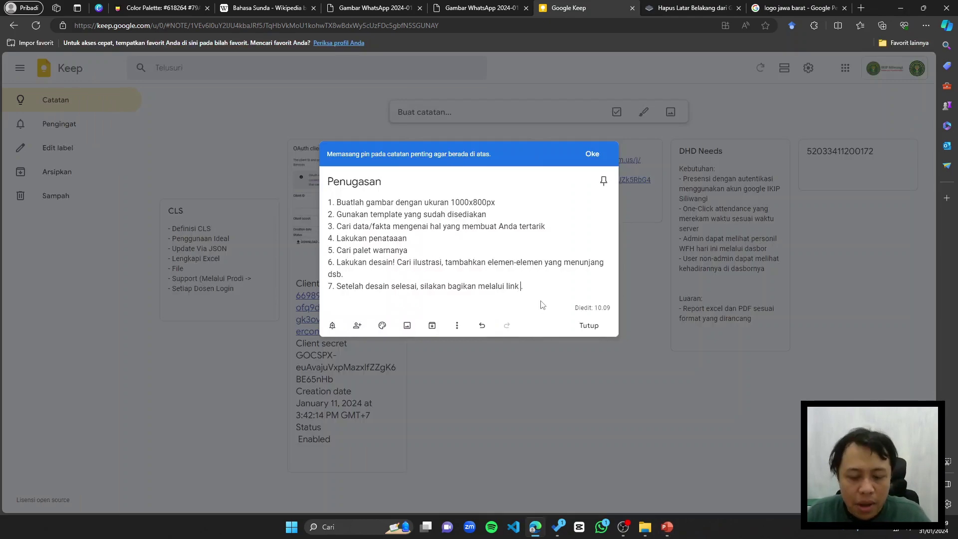
Step: Finish step 7 so the link is shared 'ke Grup kelasnya'
type("ke Grup")
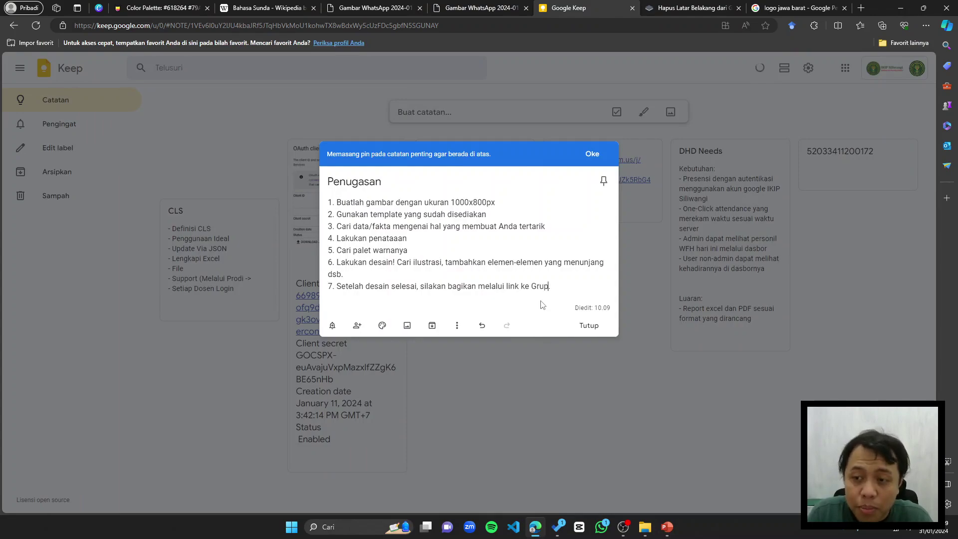
type("Kelasnya")
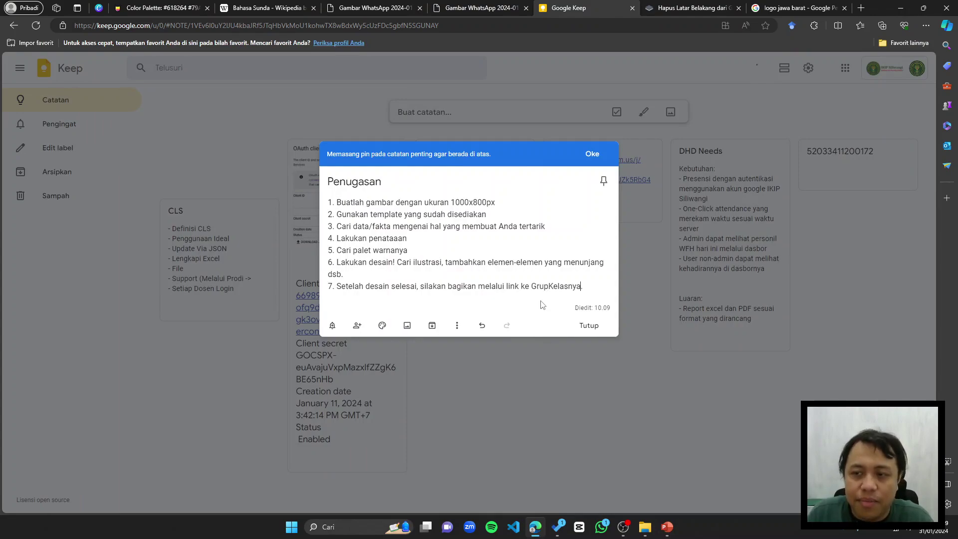
key("Left")
key("Left")
key("Left")
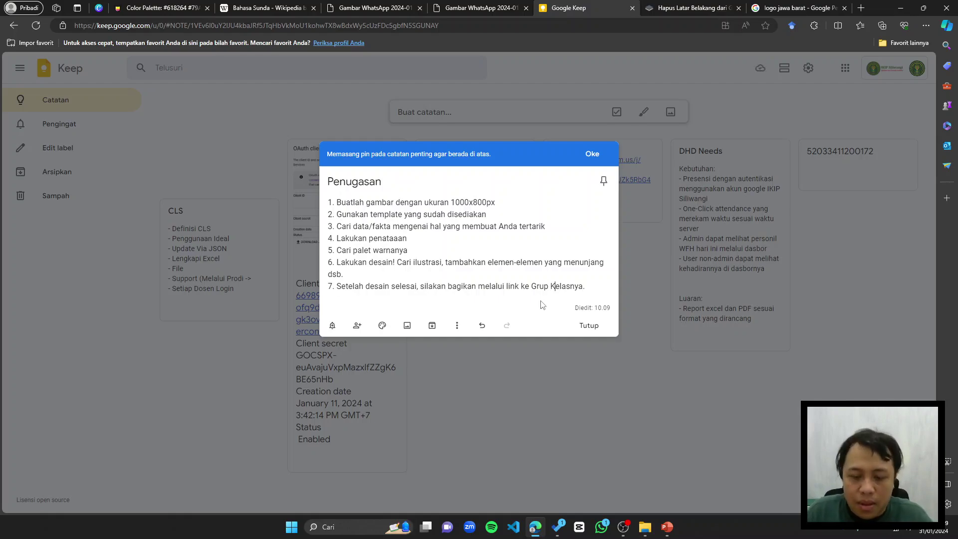
key("BackSpace")
type("k")
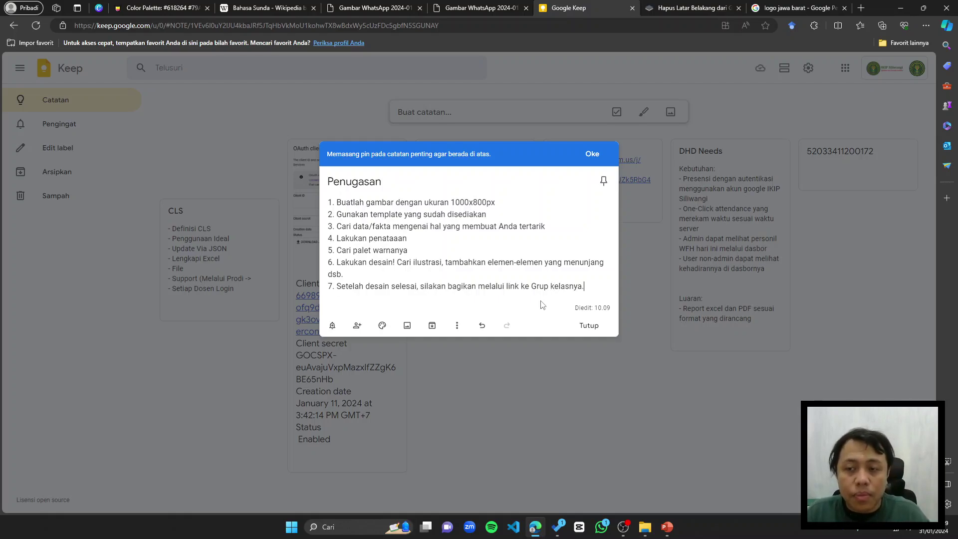
Step: Add step 8 reading 'Cantumkan NIM dan Nama'
key("Return")
type("Can")
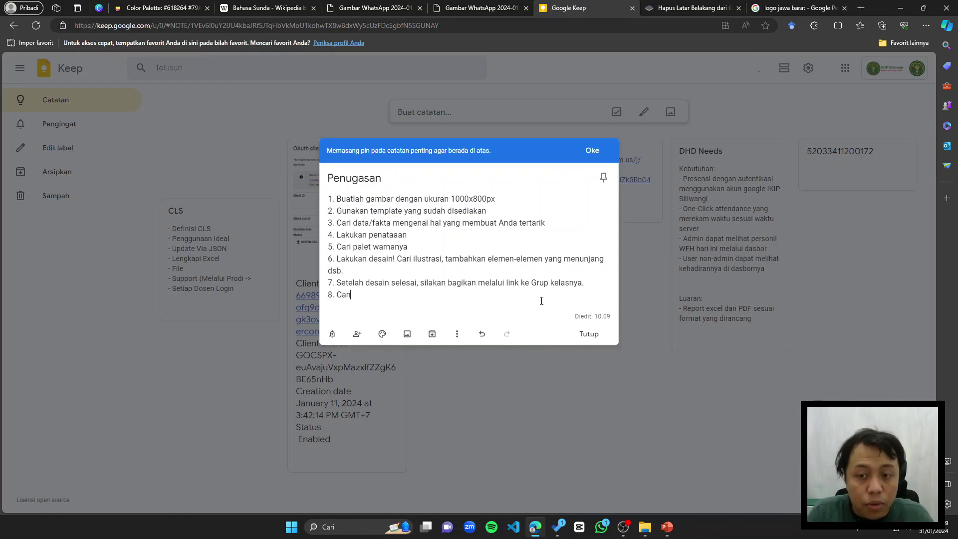
type("tumkan NIM dan Namany")
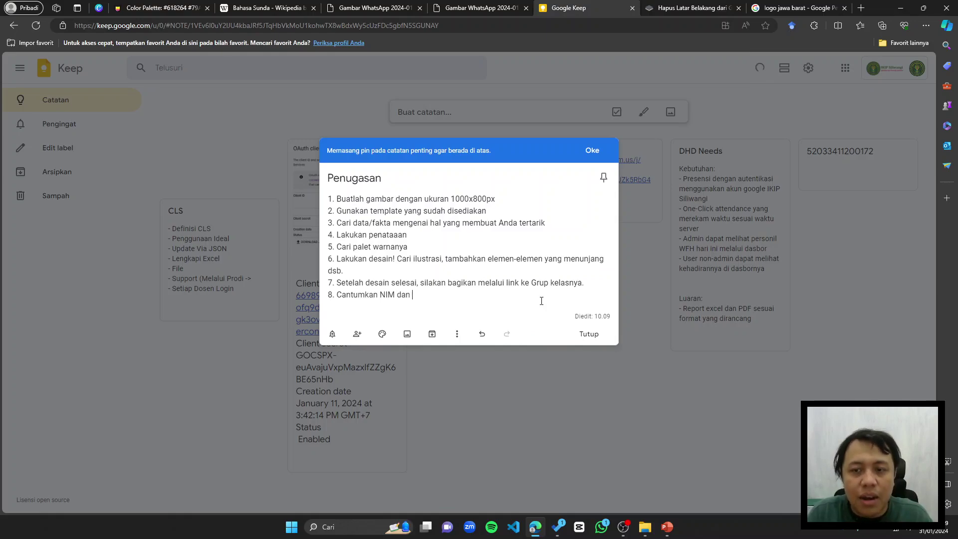
key("BackSpace")
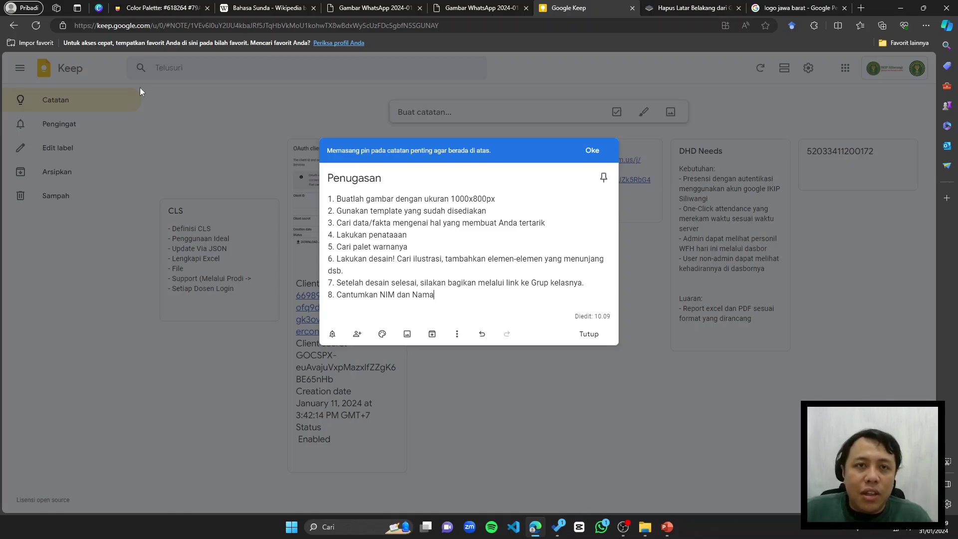
Step: Close the Wikipedia, WhatsApp image, background-remover and West Java logo tabs
left_click(313, 8)
left_click(313, 8)
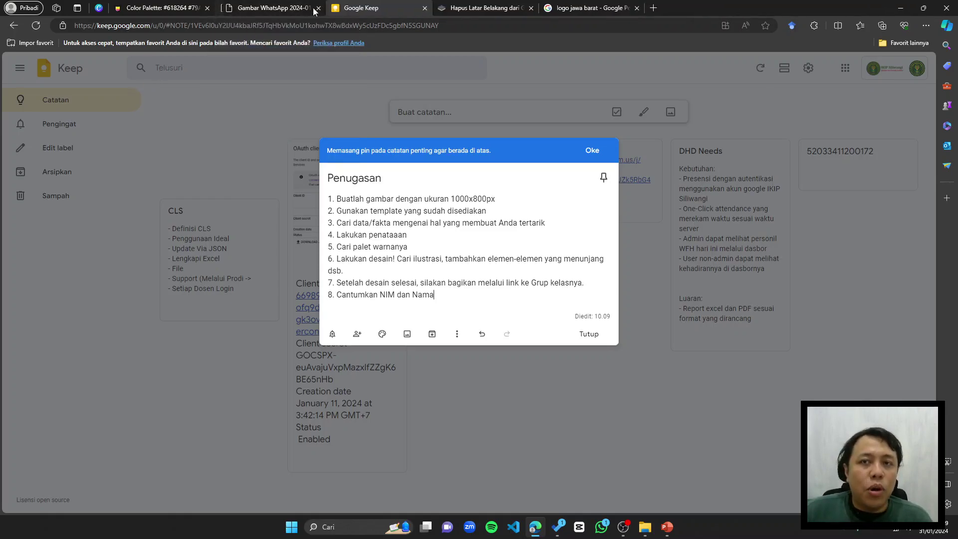
left_click(313, 8)
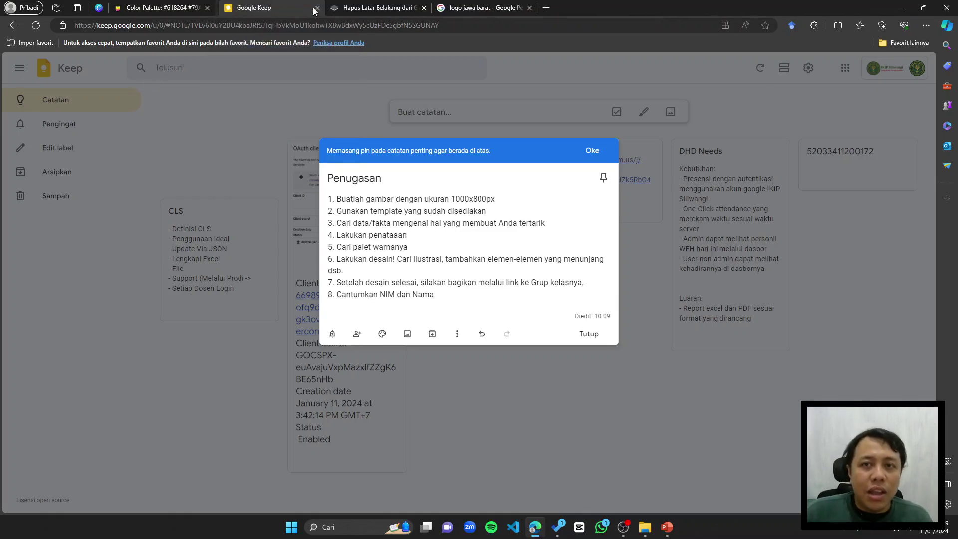
left_click(421, 9)
left_click(420, 8)
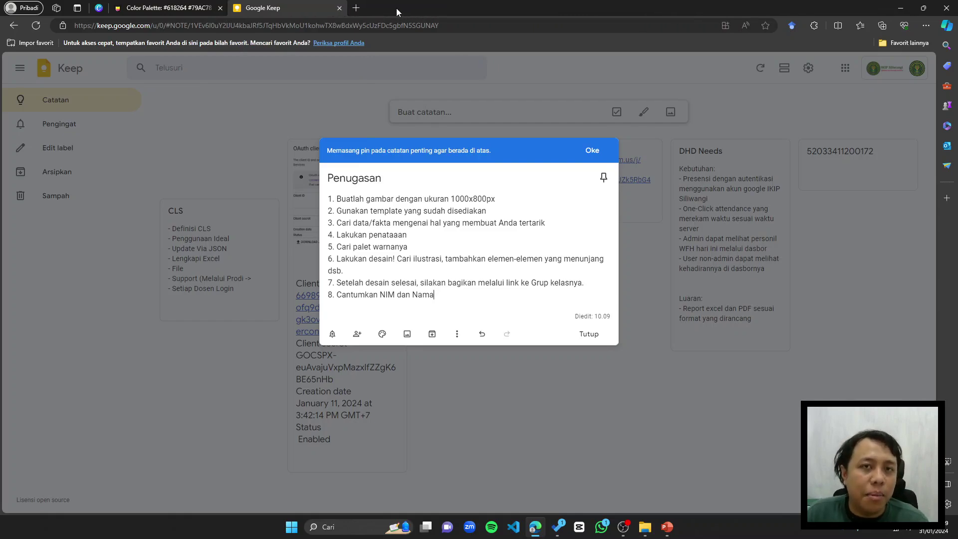
Step: Return to the Canva infographic and show the Desain template list in the sidebar
left_click(102, 10)
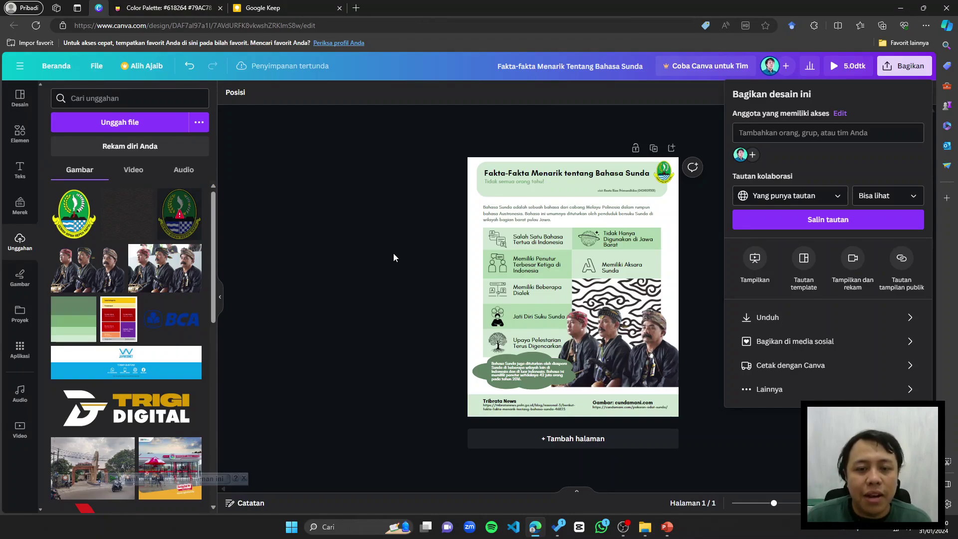
left_click(20, 97)
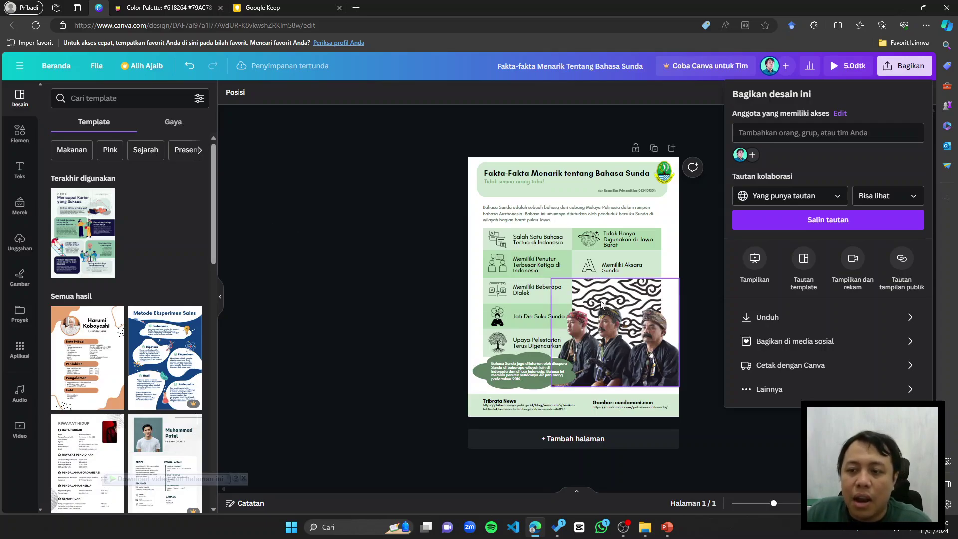
scroll(624, 292, "up", 1)
scroll(624, 292, "up", 1)
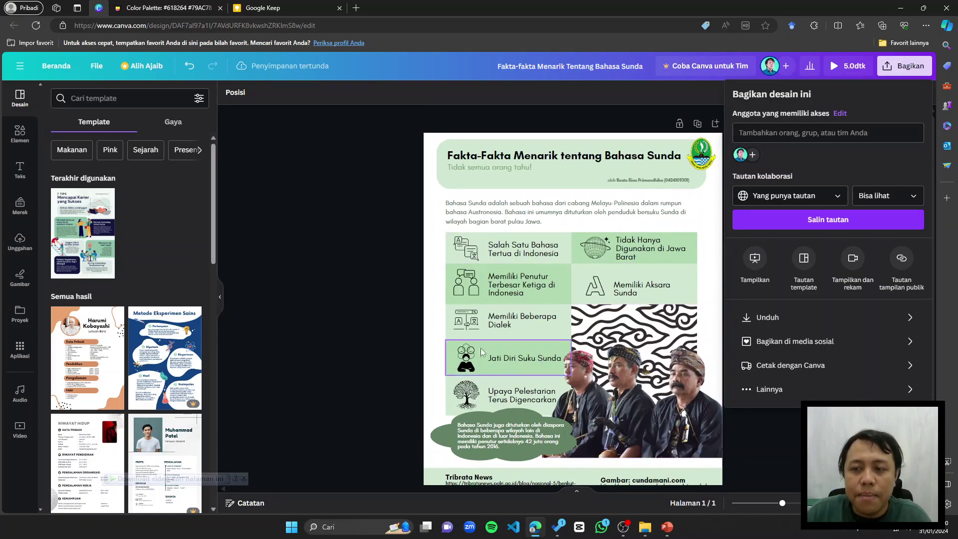
scroll(501, 303, "down", 2)
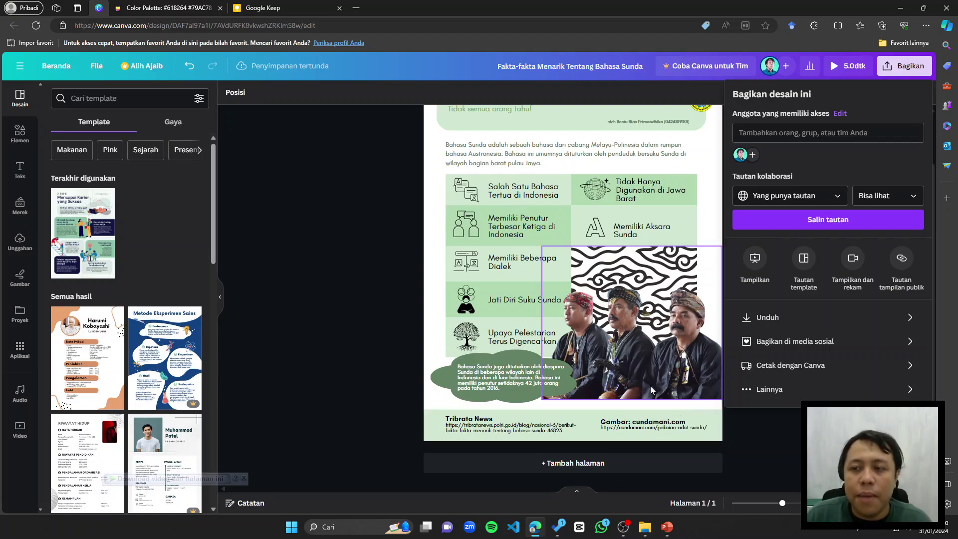
scroll(556, 320, "up", 2)
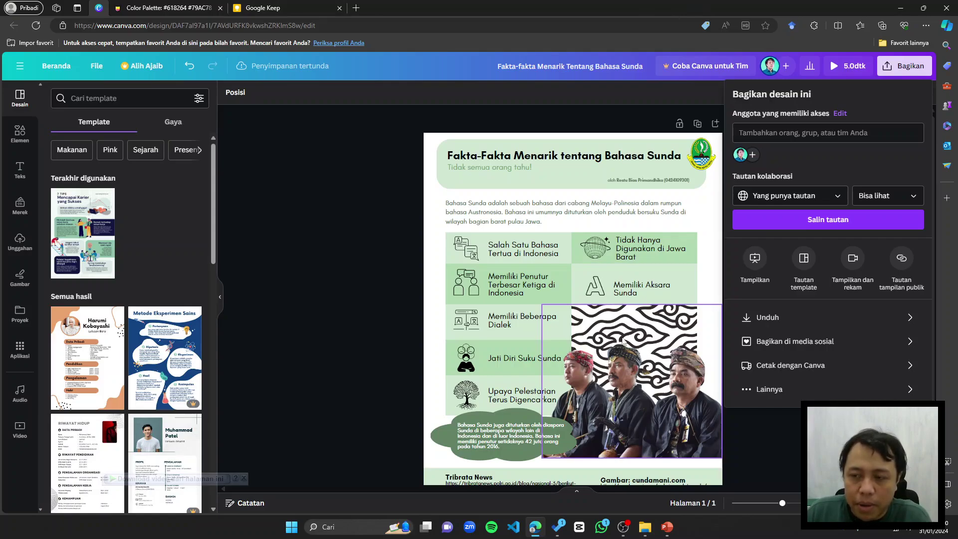
Step: Select the three-men photo group, open and close Edit foto, then close the share panel
left_click(712, 330)
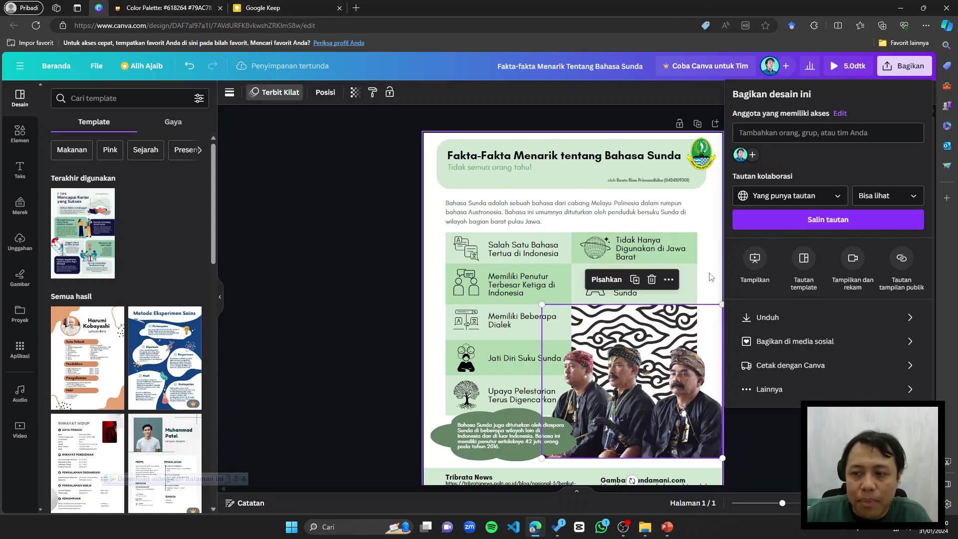
key("Escape")
scroll(653, 261, "down", 1)
left_click(654, 261)
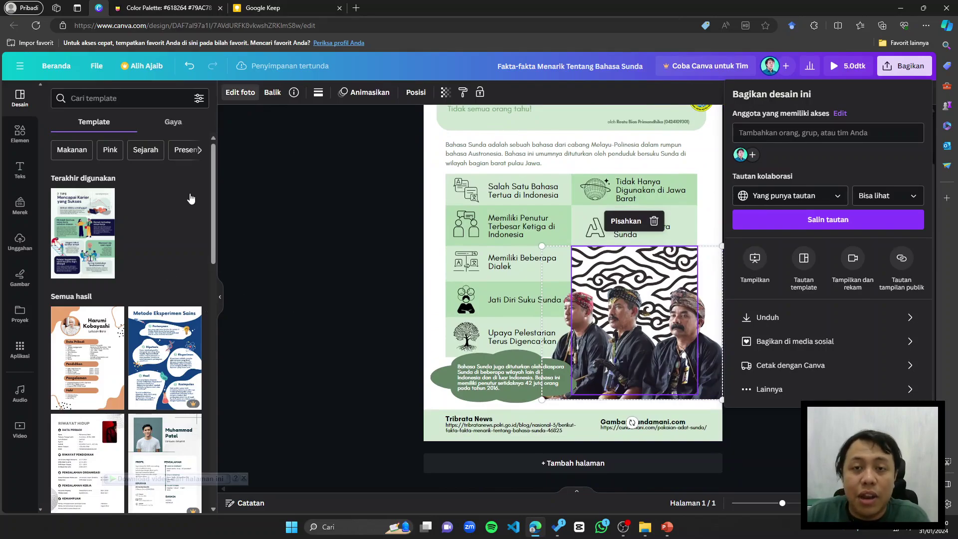
left_click(240, 92)
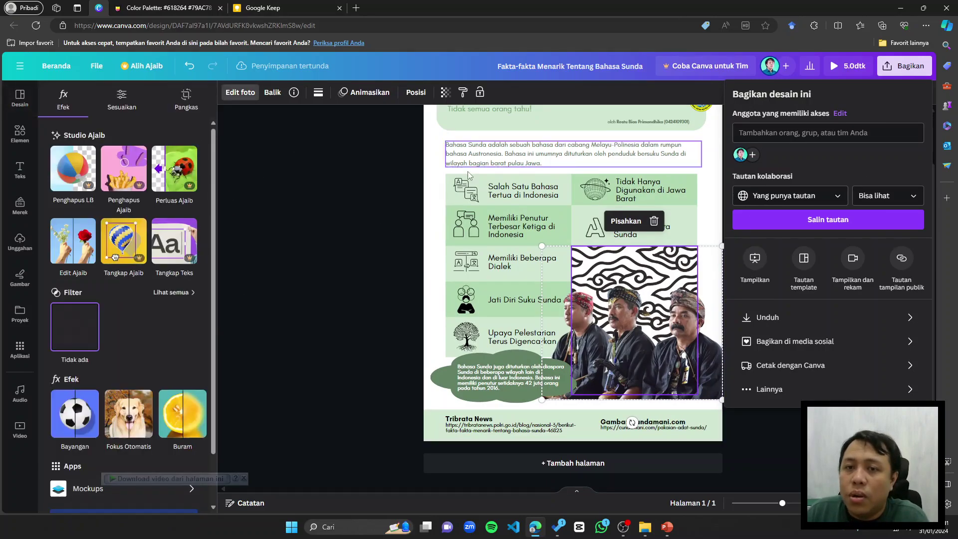
left_click(364, 193)
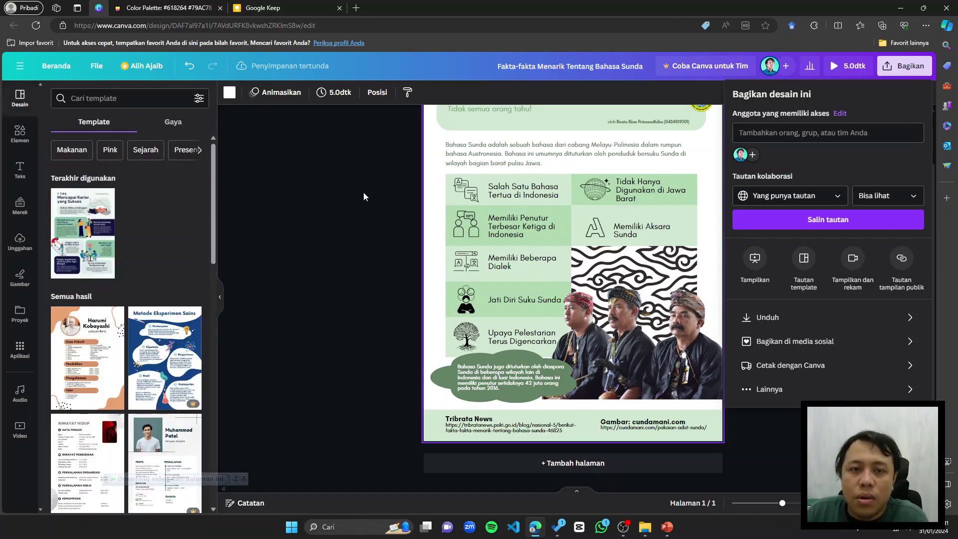
left_click(921, 67)
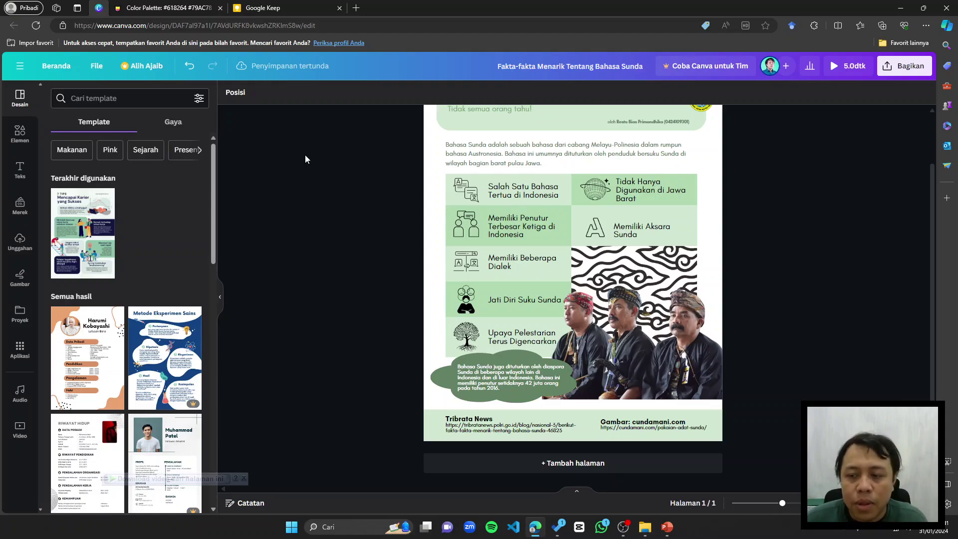
Step: Zoom in on the infographic's bottom source credits, zoom out, then switch to the Penugasan note
scroll(540, 447, "up", 5)
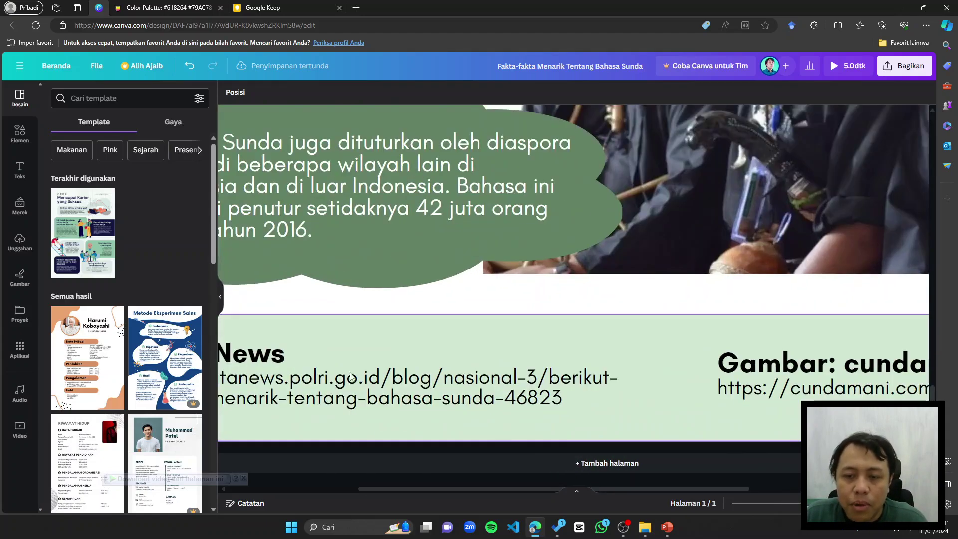
scroll(362, 394, "down", 4)
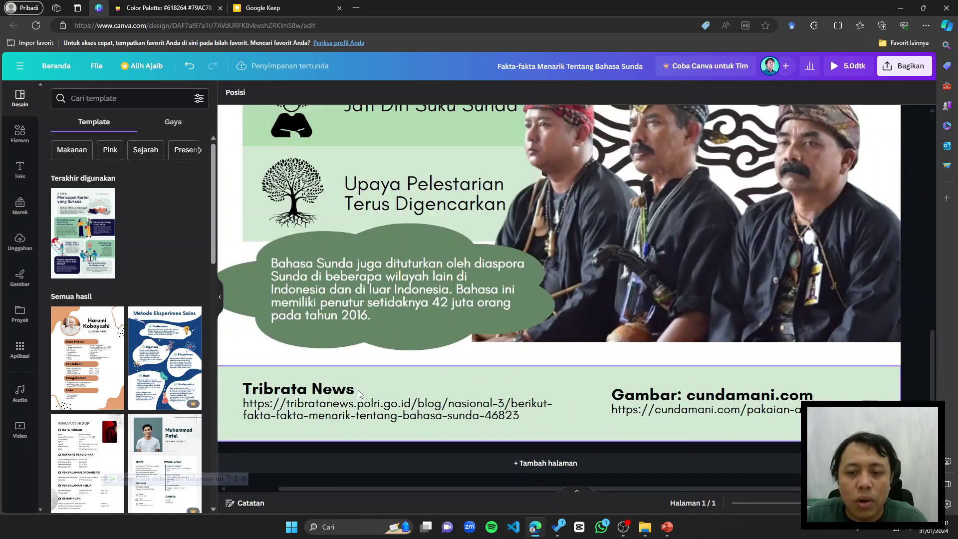
scroll(366, 421, "down", 4)
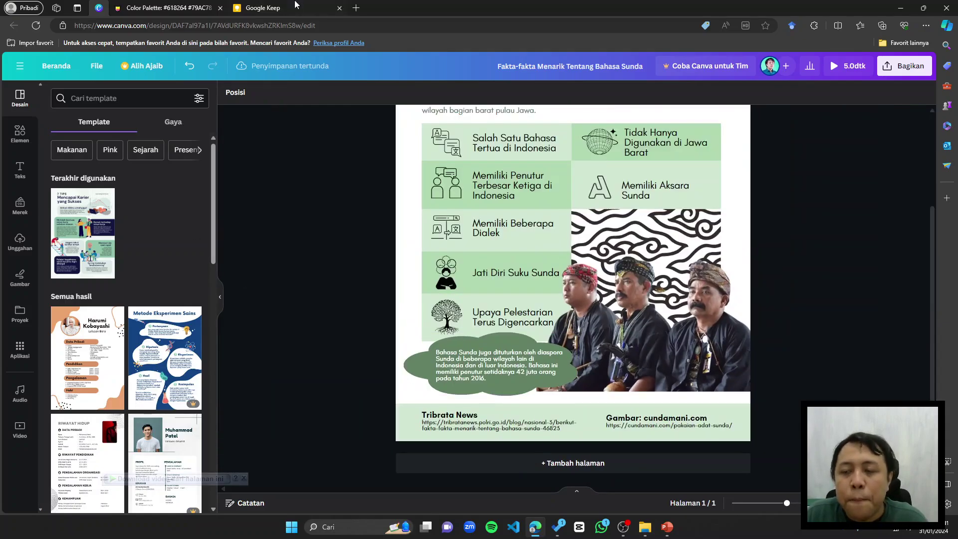
left_click(245, 7)
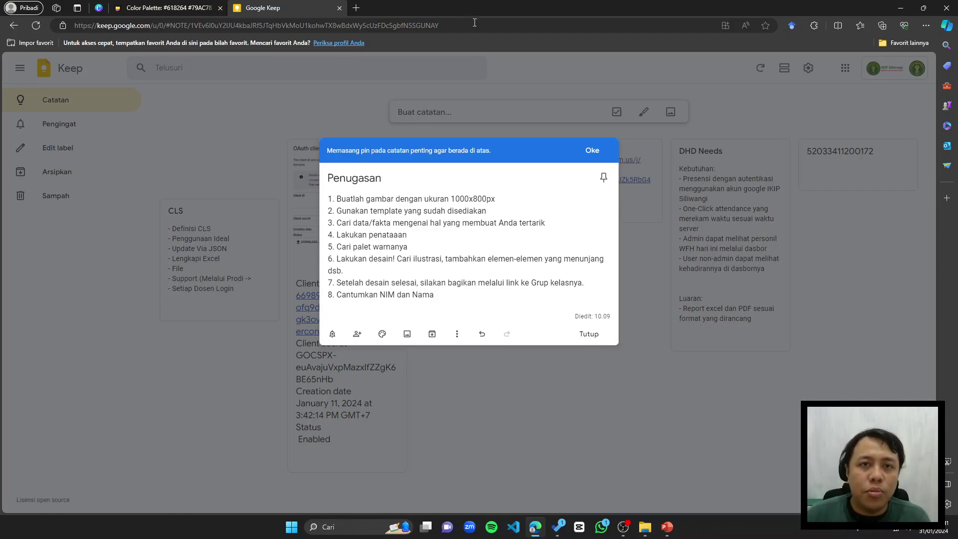
Step: Return to the Canva infographic and scroll over the design
left_click(98, 8)
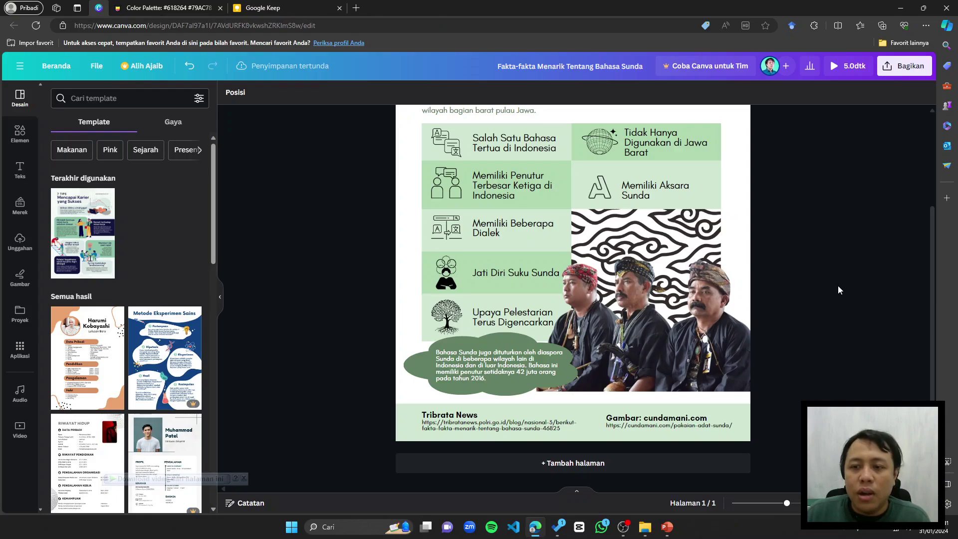
scroll(838, 285, "up", 3)
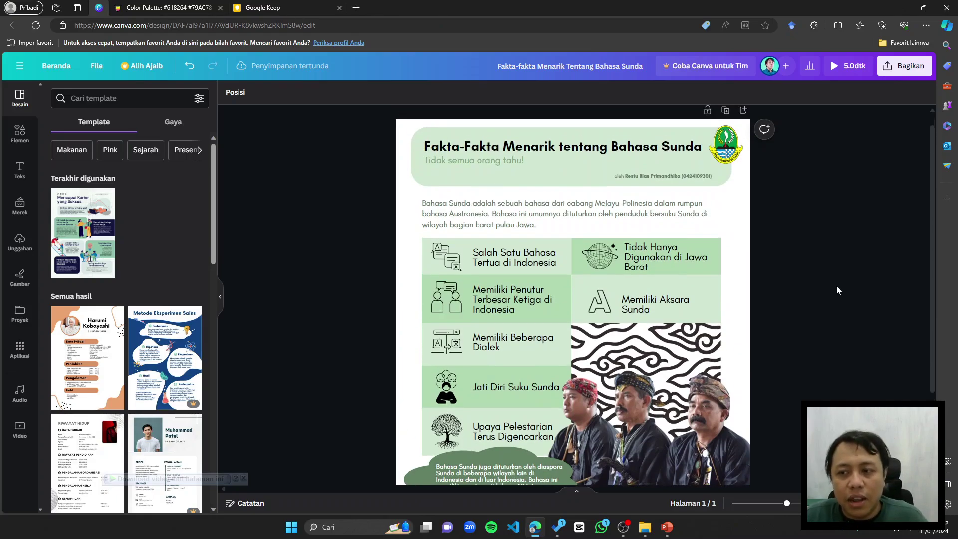
scroll(837, 286, "down", 2)
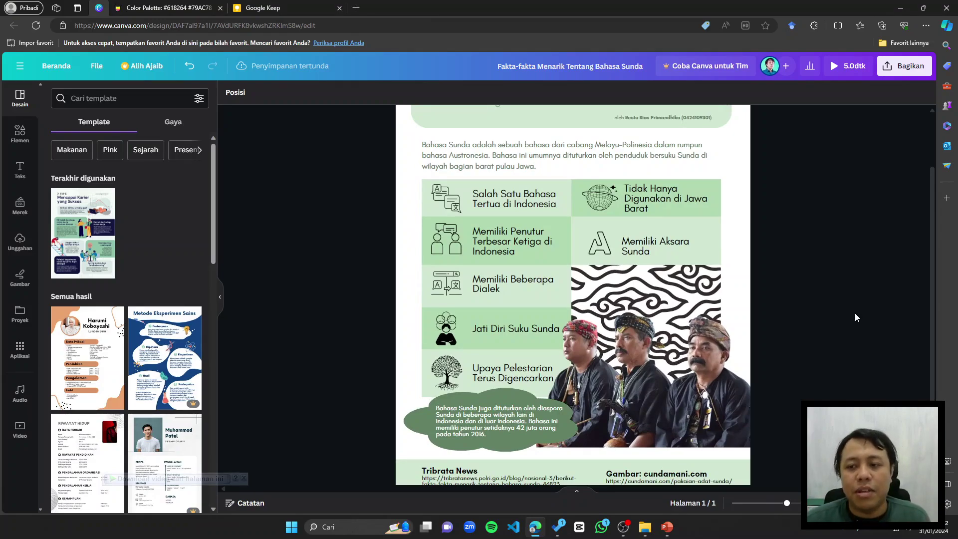
scroll(826, 321, "down", 3)
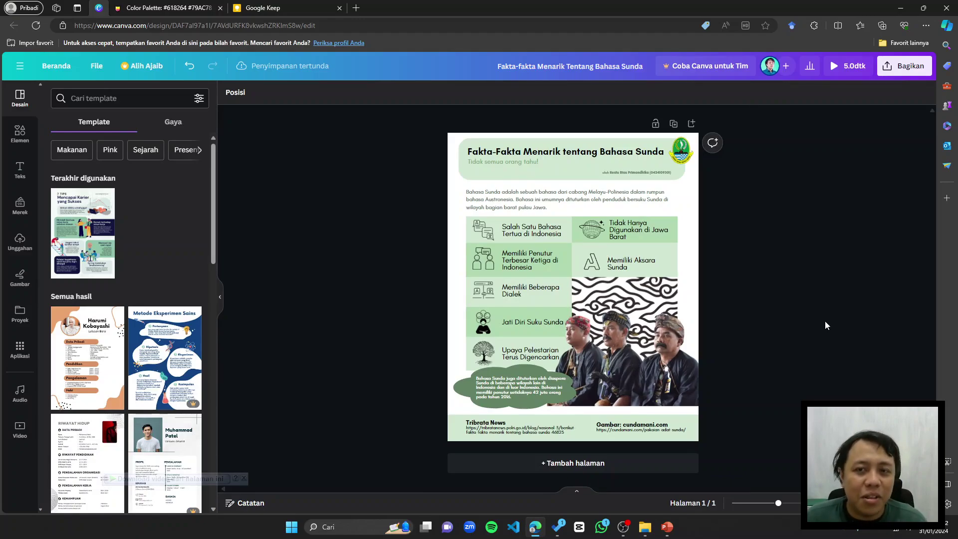
Step: Move the Google Keep tab ahead of the Color Palette tab and select all eight note steps
left_click_drag(263, 8, 145, 8)
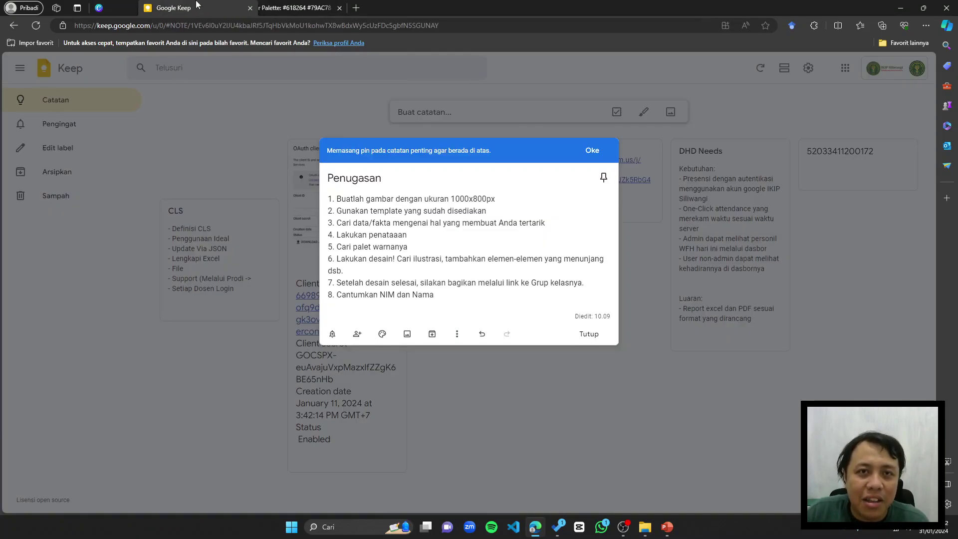
left_click(526, 295)
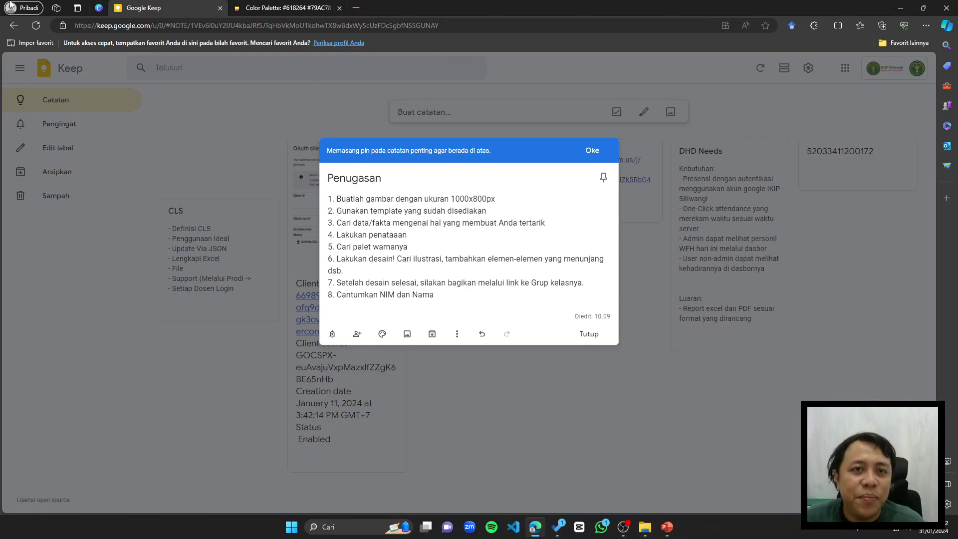
left_click(99, 7)
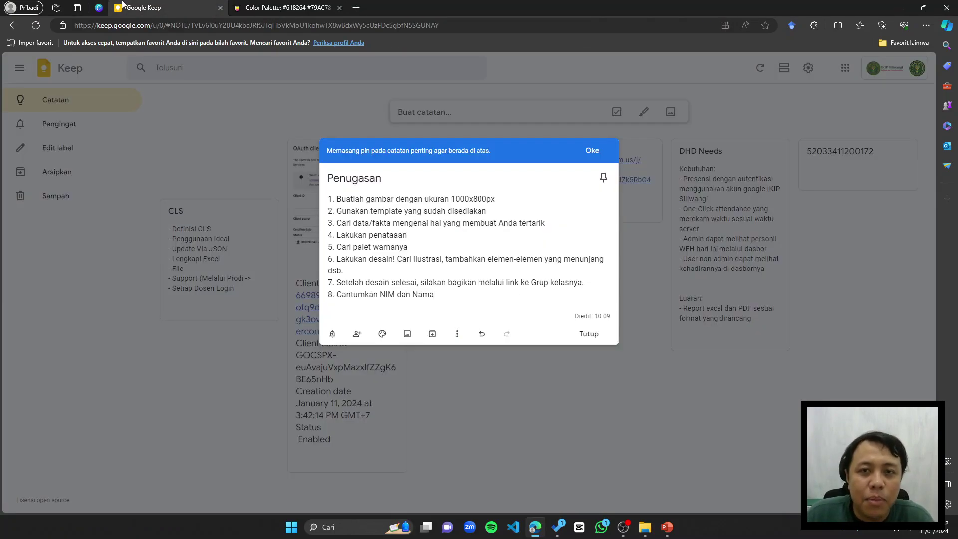
left_click(125, 7)
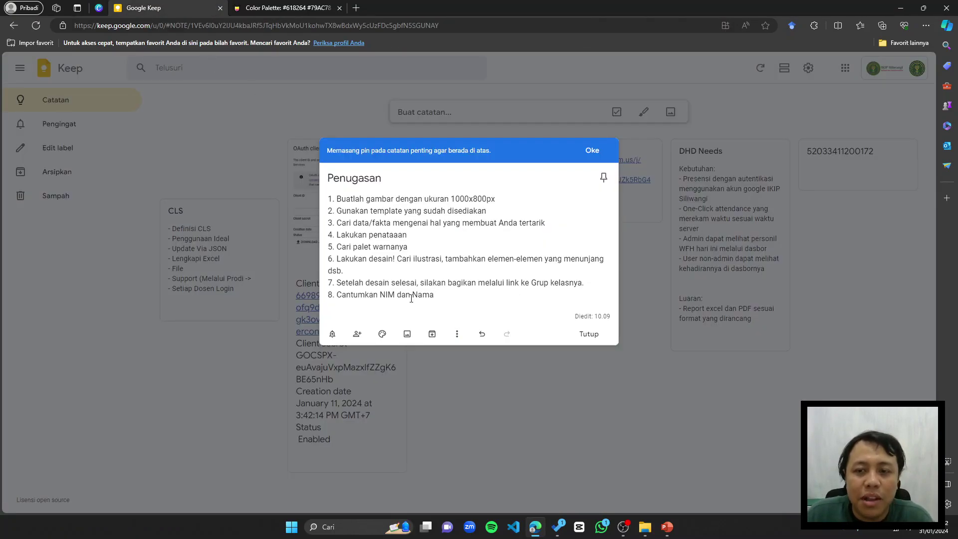
left_click_drag(434, 295, 302, 195)
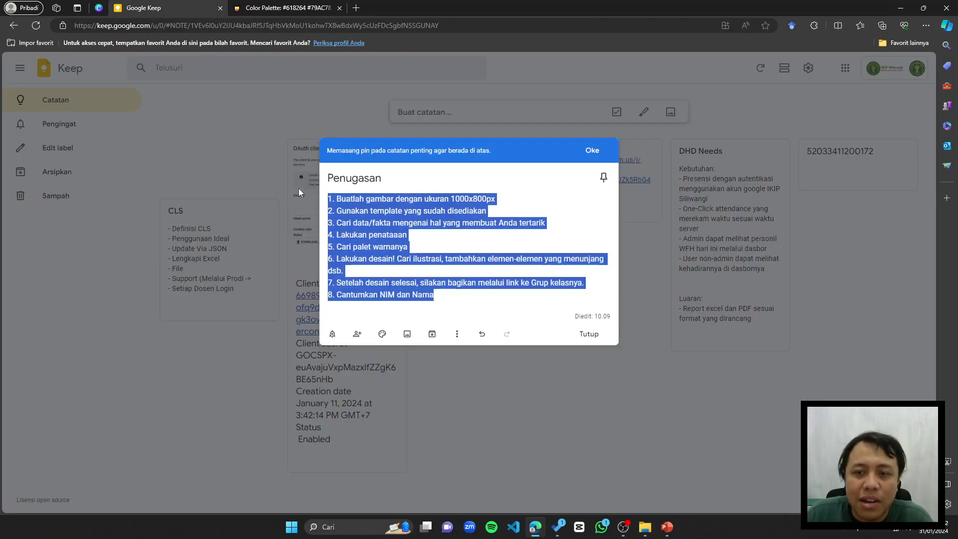
left_click(102, 12)
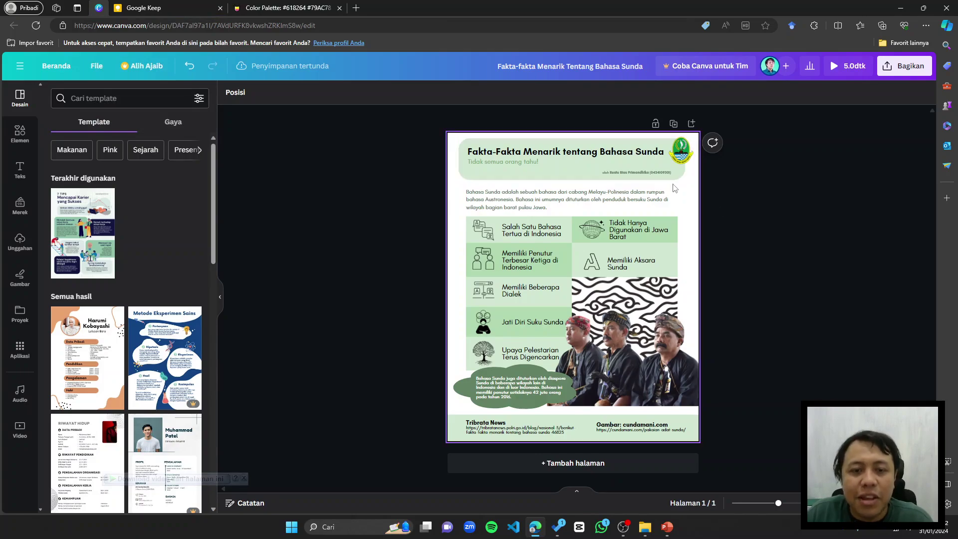